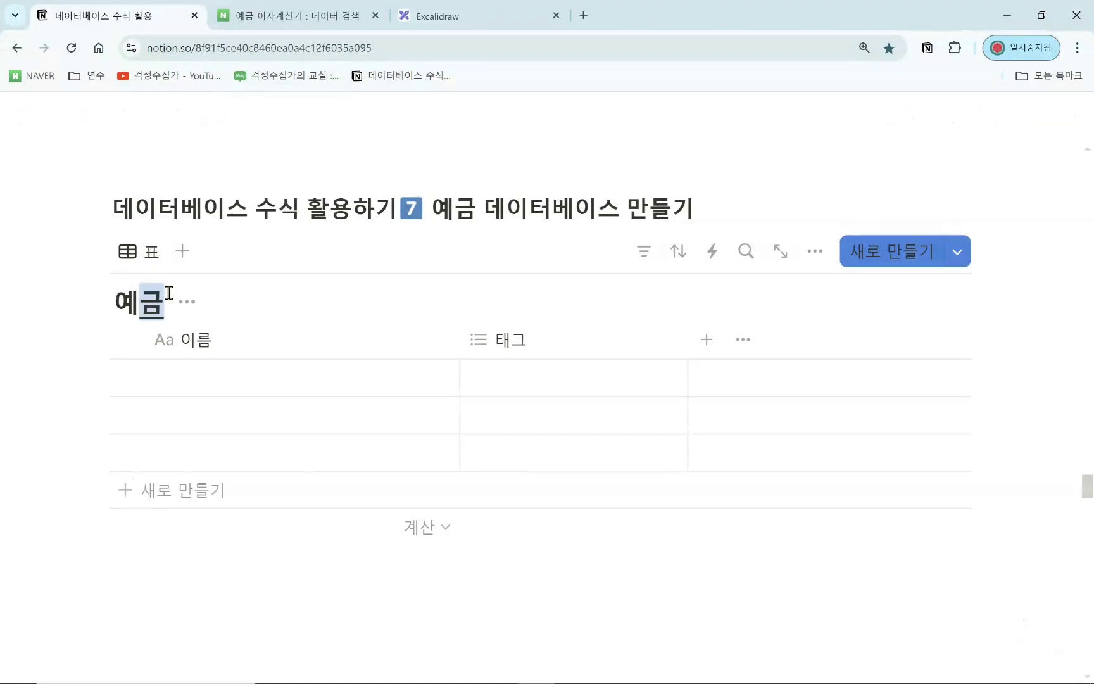
Step: Narrow the name column of the 예금 database and rename it 예금명
left_click_drag(460, 339, 299, 342)
left_click(257, 344)
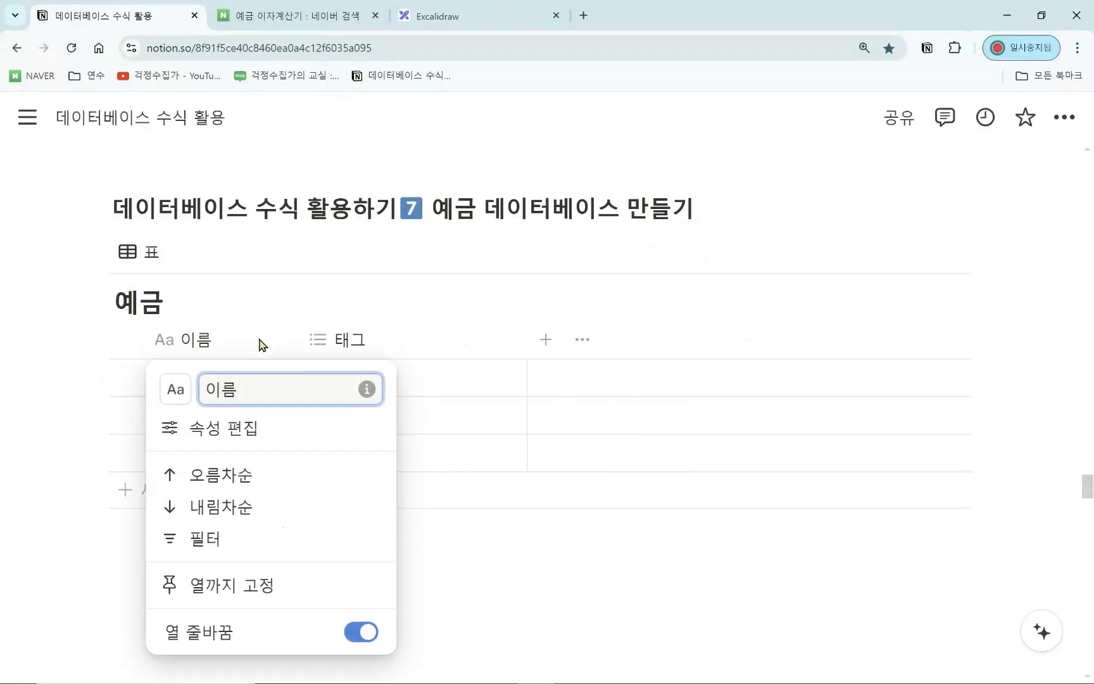
type("예금명")
left_click(462, 374)
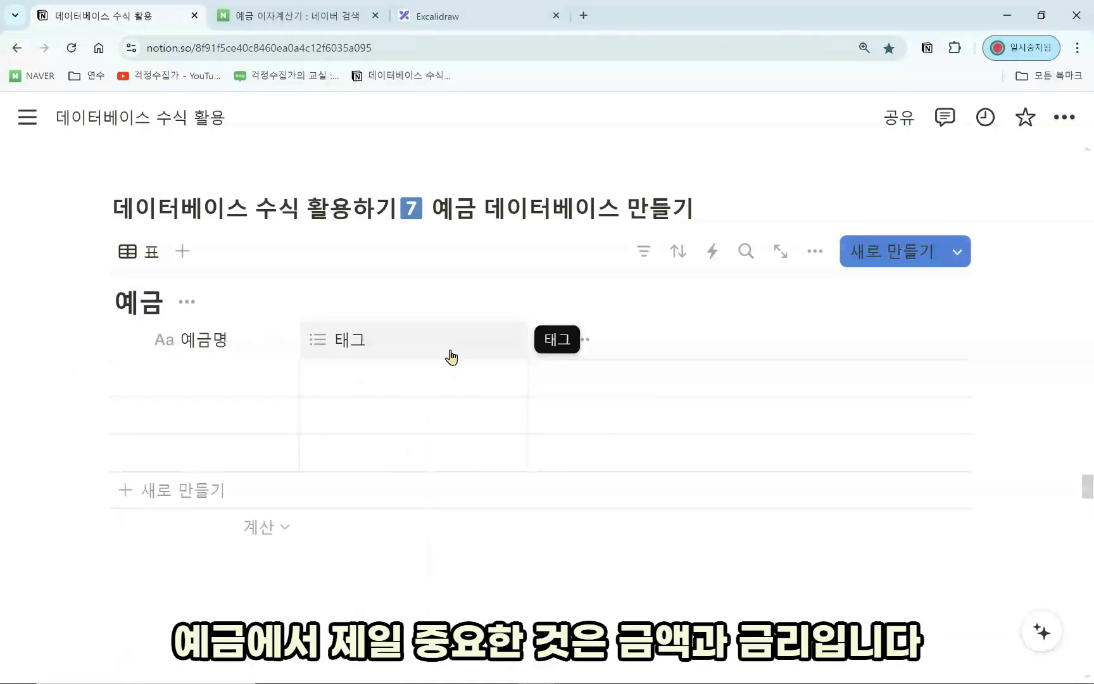
Step: Turn the 태그 property into a number property formatted with commas (쉼표가 포함된 숫자) and rename it 금액
left_click(453, 357)
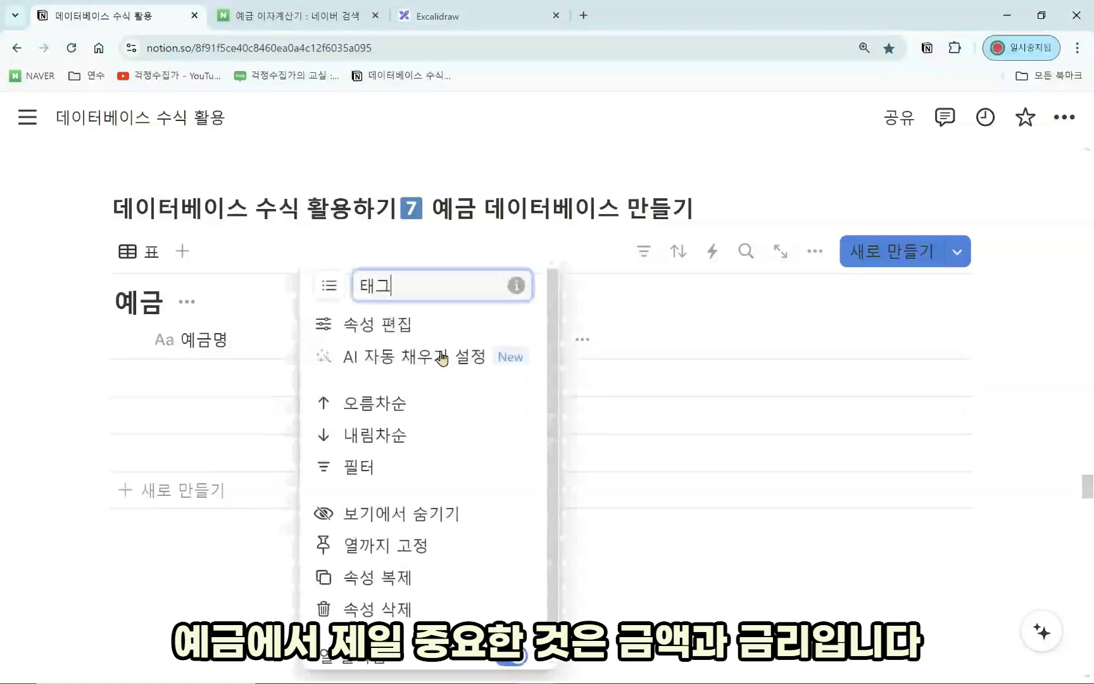
left_click(366, 320)
left_click(823, 306)
left_click(862, 536)
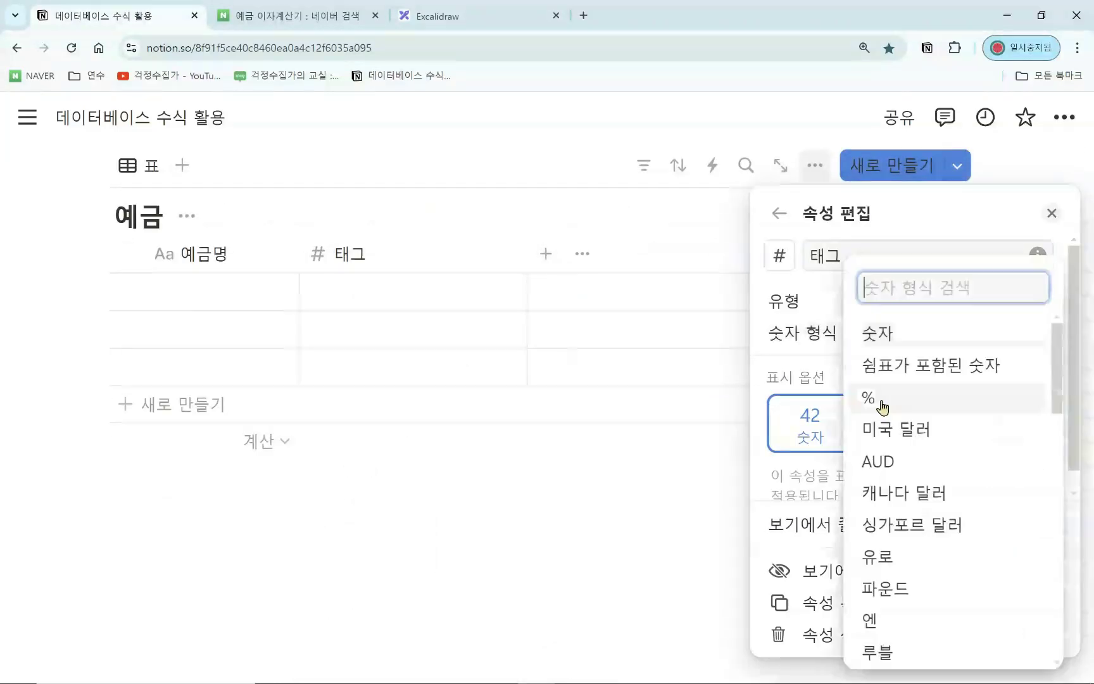
left_click(855, 361)
double_click(814, 257)
type("ㄱ금액")
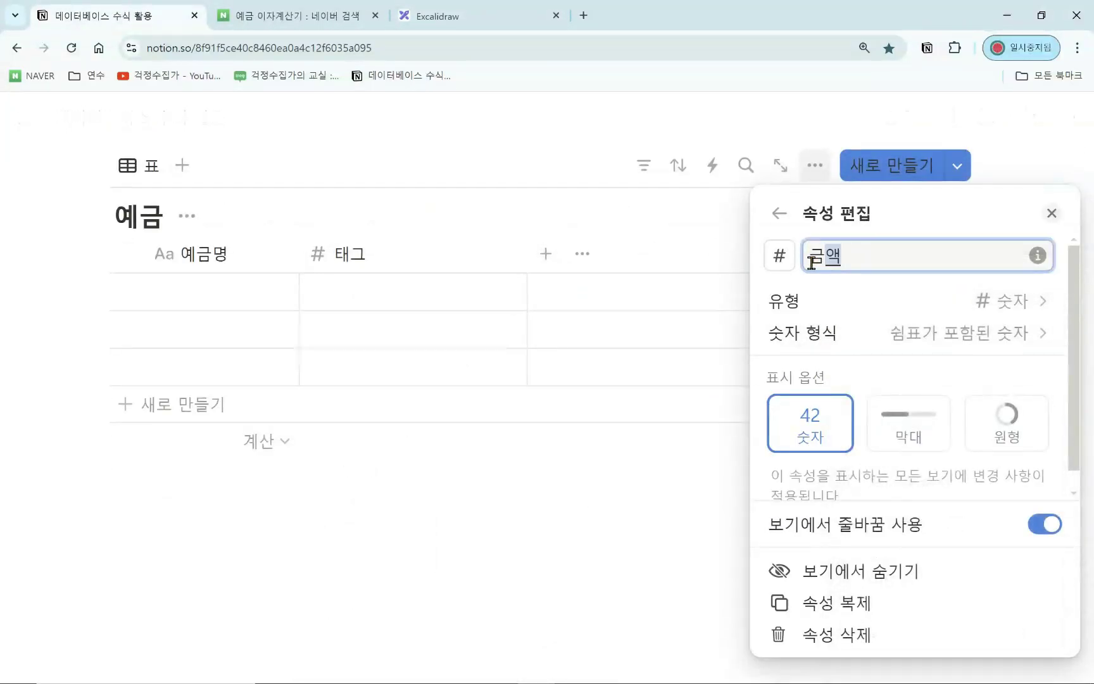
left_click(684, 318)
Step: Duplicate the 금액 property and name the copy 금리
left_click(474, 262)
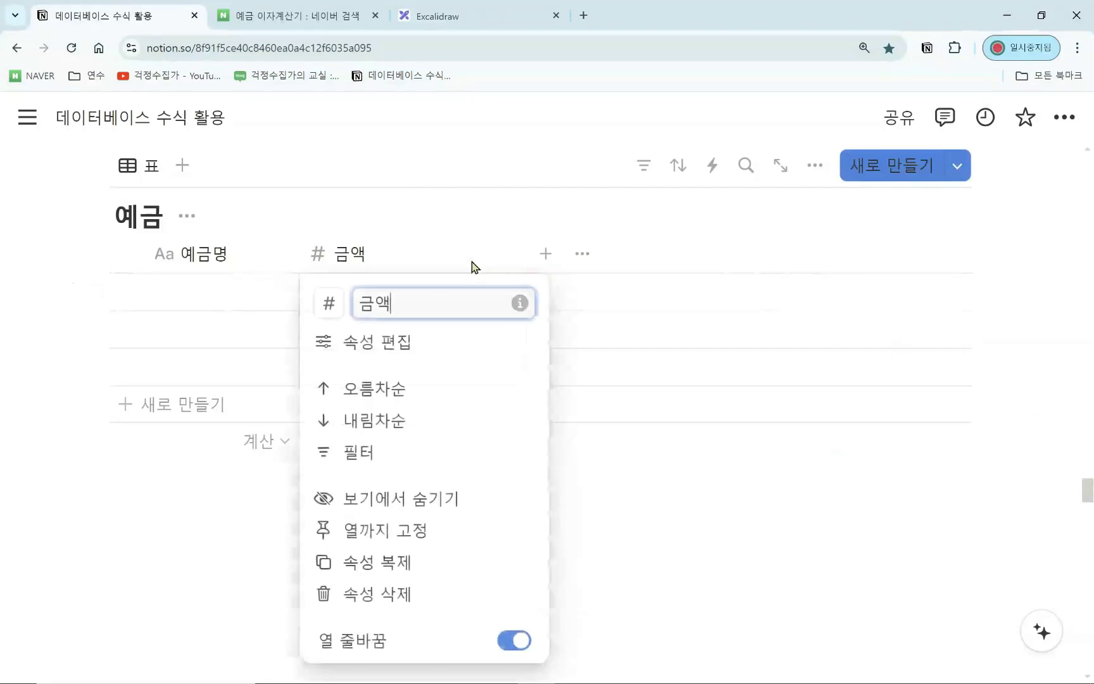
left_click(412, 563)
left_click_drag(648, 299, 603, 303)
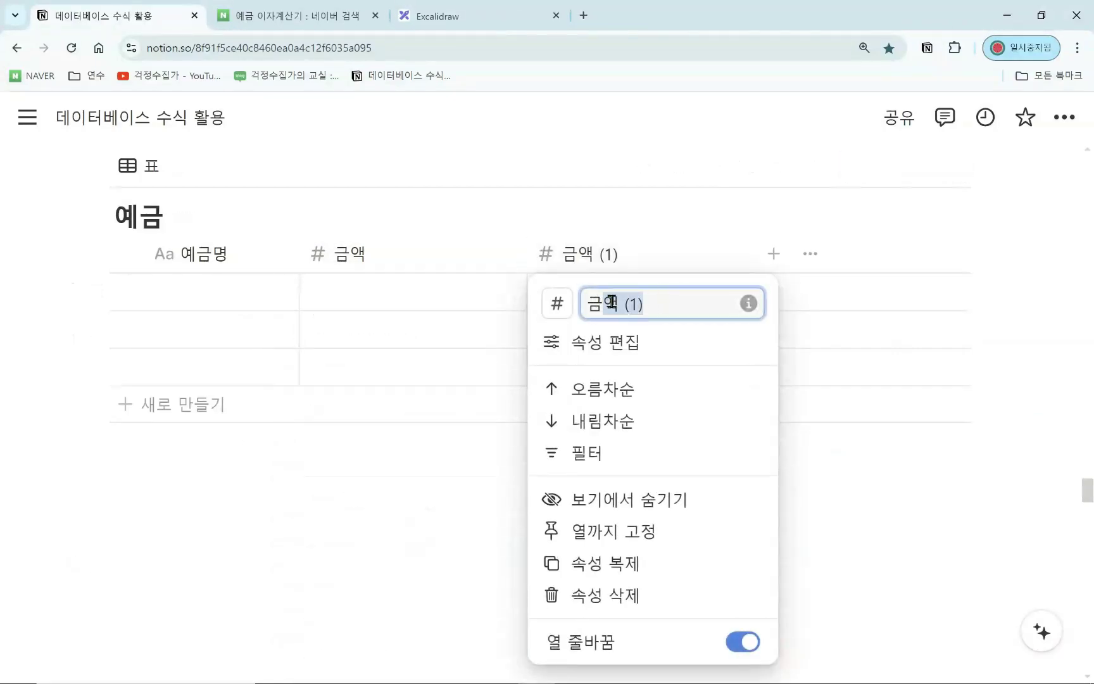
type("리")
Step: Set the 금리 property's number format to % and narrow the 금리 and 금액 columns
left_click(604, 342)
left_click(861, 335)
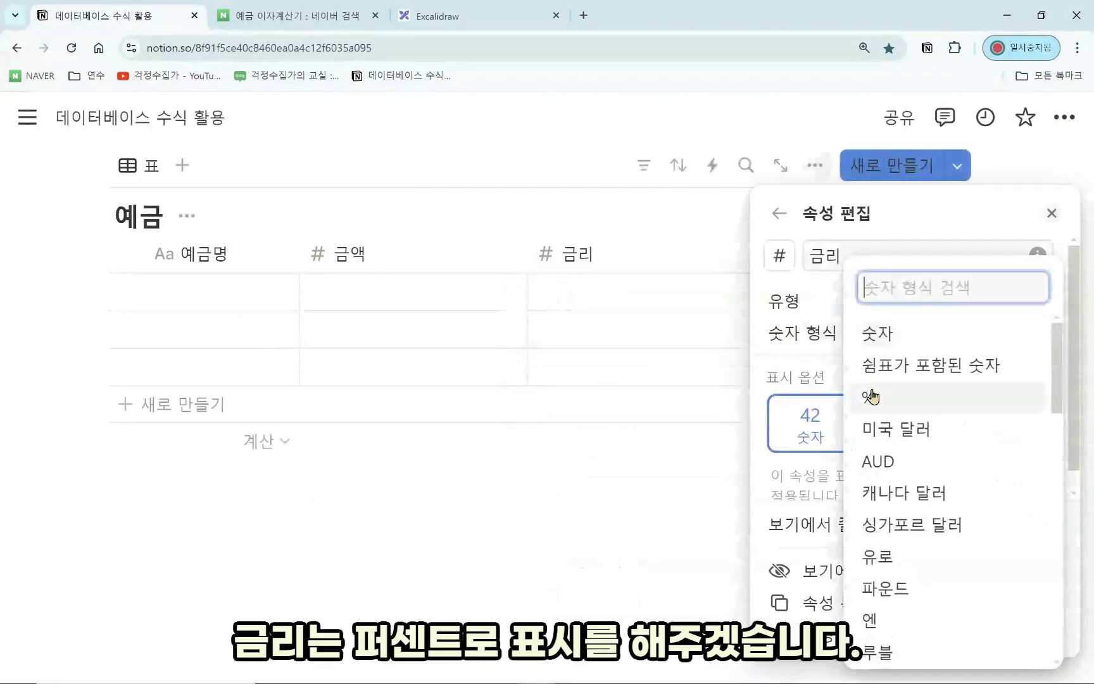
left_click(894, 403)
left_click(749, 280)
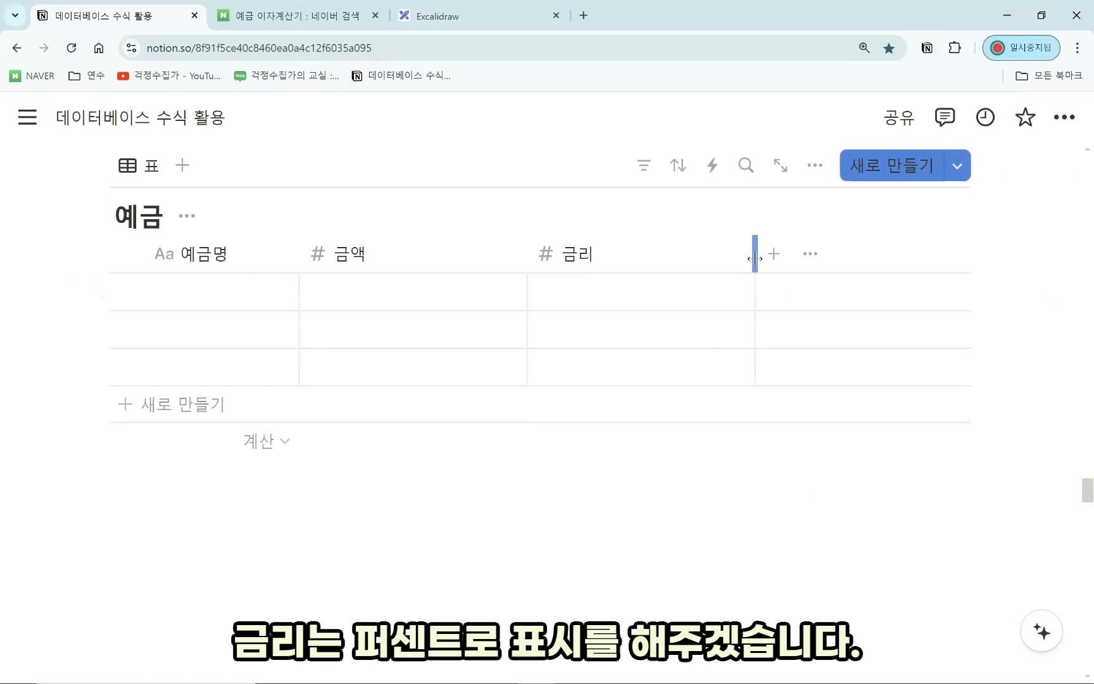
left_click_drag(754, 254, 692, 253)
left_click_drag(527, 252, 496, 252)
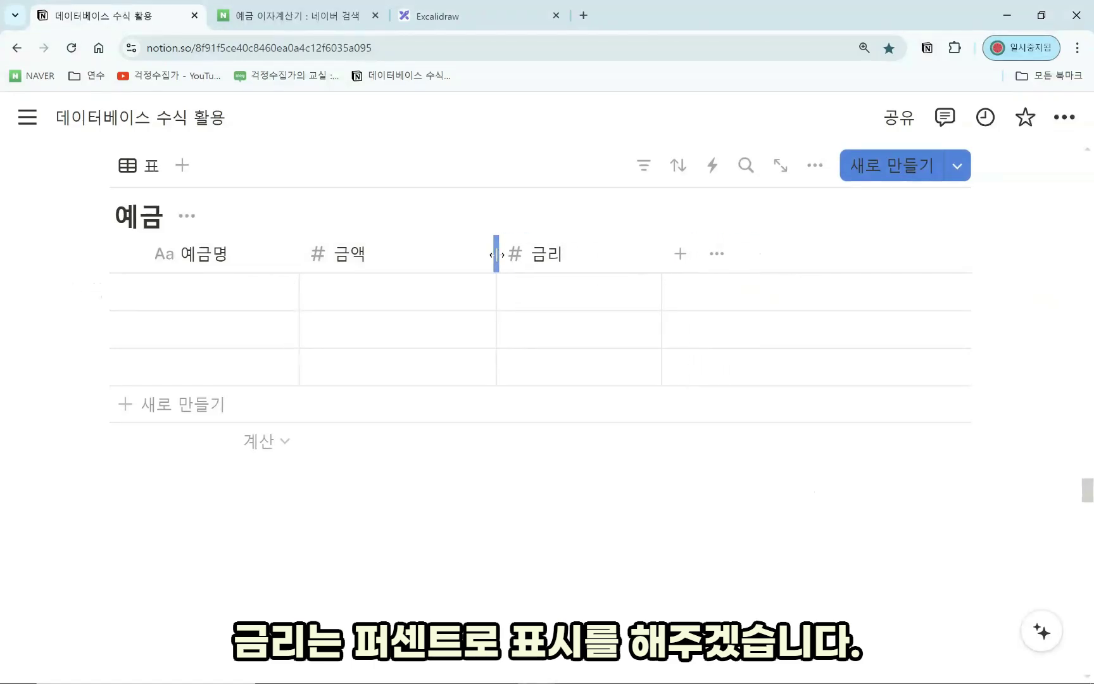
Step: Name the first entry in the 예금명 column ㅇㅇ은행 a예금
left_click(193, 288)
type("ㅇㅇ")
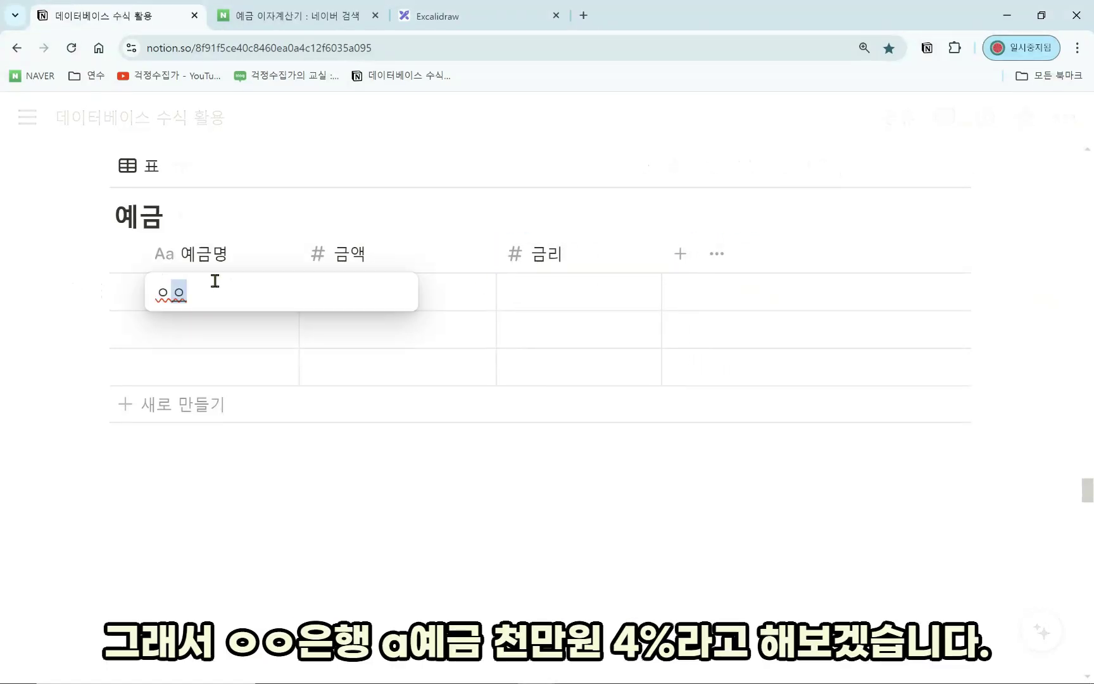
type("은해ㅇ aㅇ")
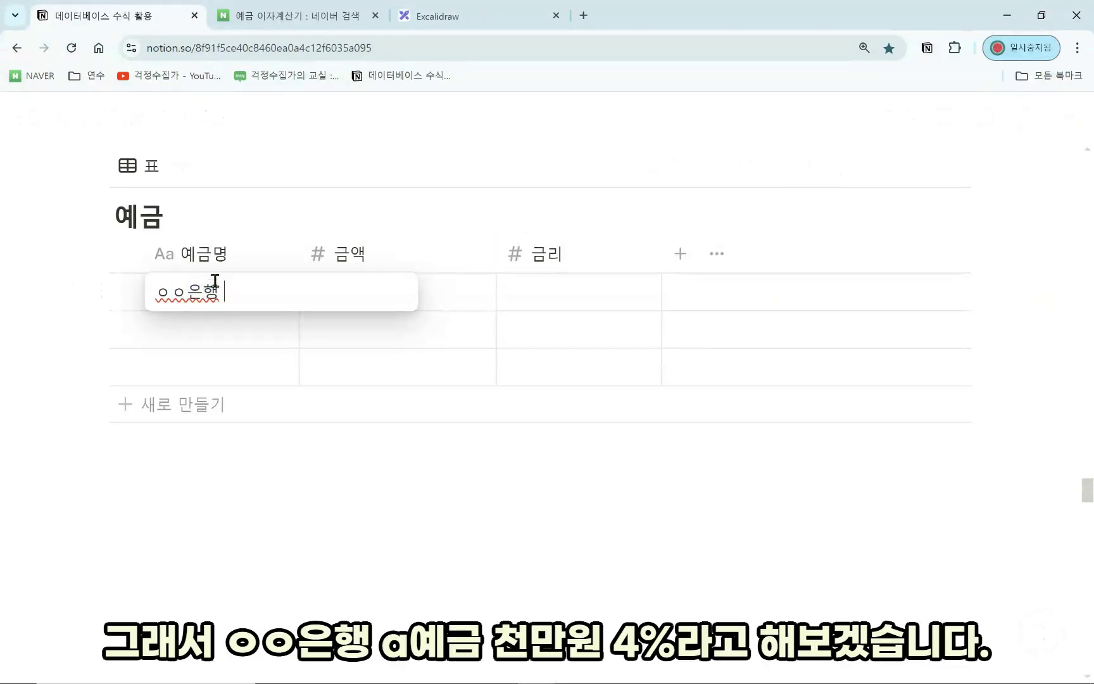
type("ㅖ금")
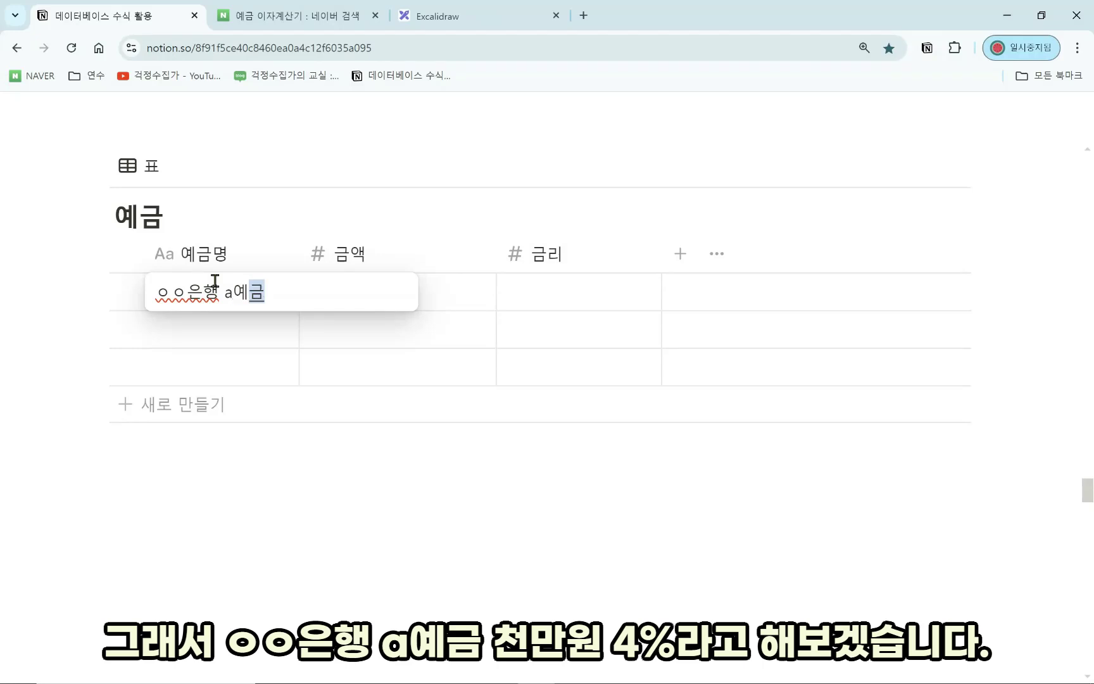
key("Escape")
Step: Set the first entry's 금액 to 10000000 and its 금리 to 4, and narrow the 금리 column slightly
left_click(353, 299)
type("10")
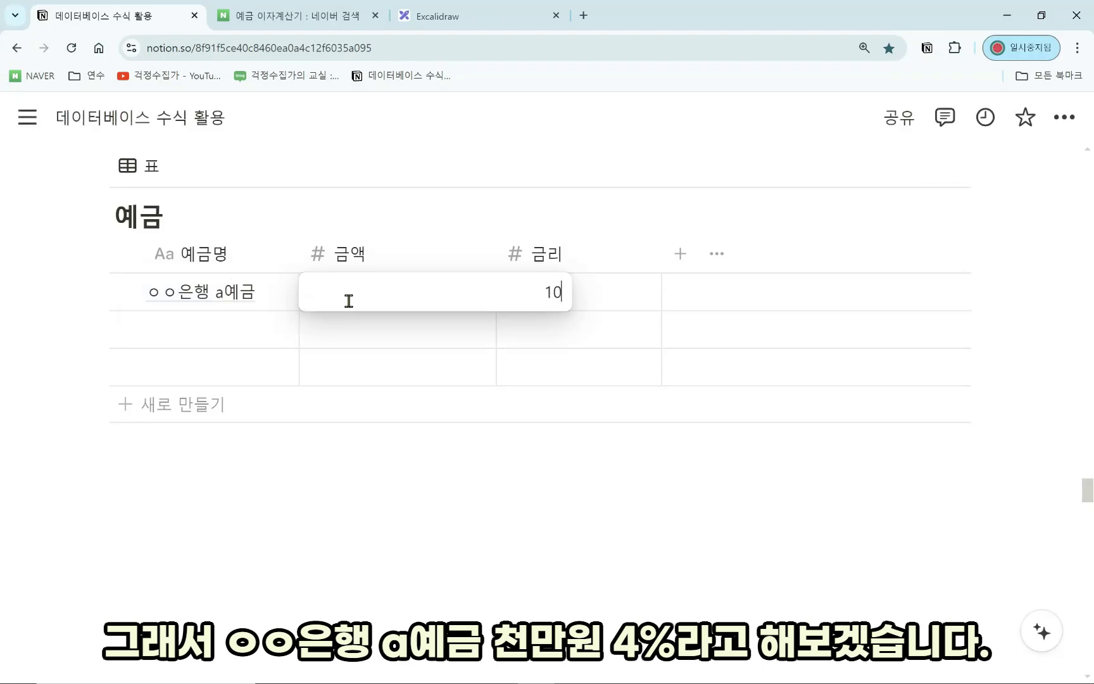
type("000000")
key("Escape")
key("Right")
type("4")
key("Escape")
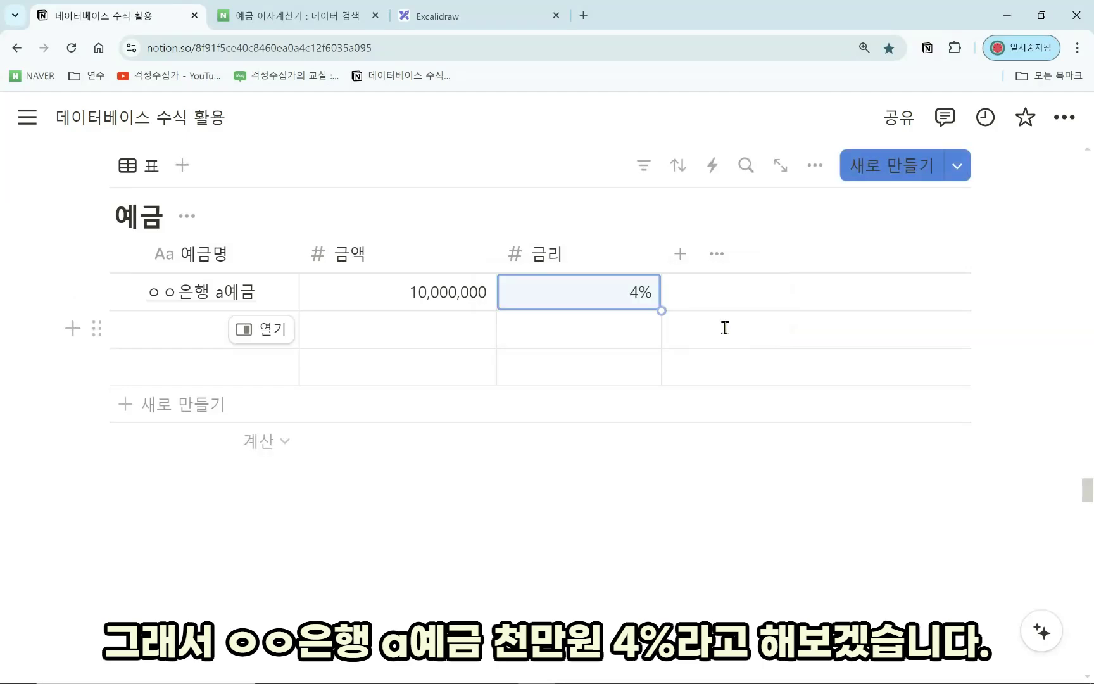
left_click_drag(660, 292, 646, 292)
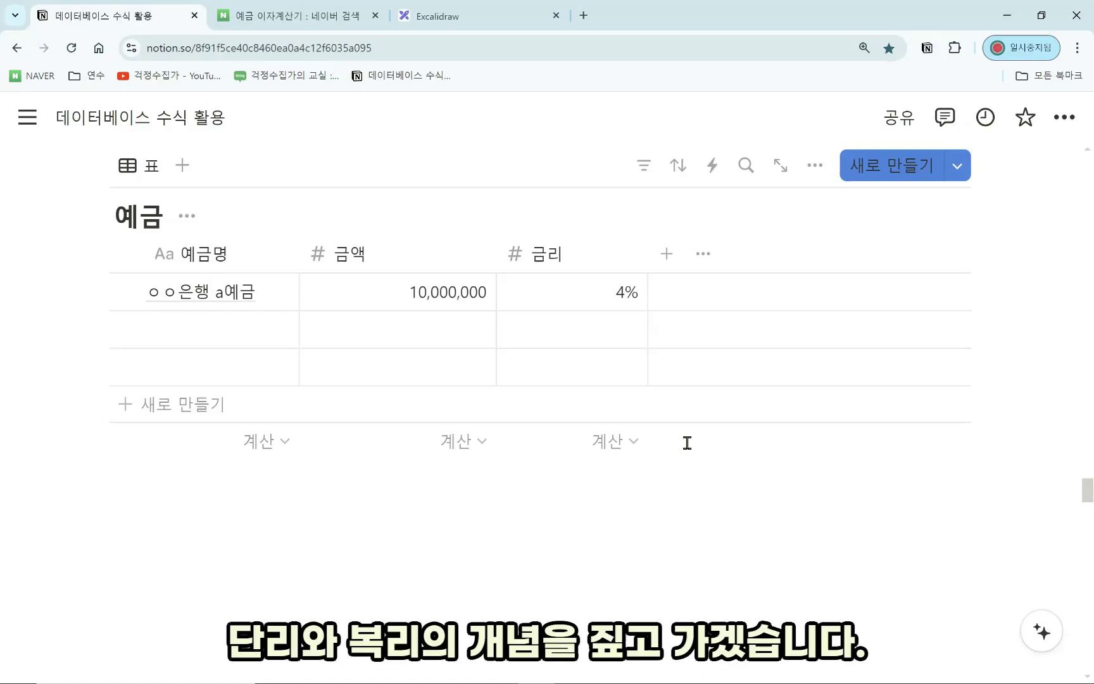
Step: In the embedded Excalidraw board, handwrite a under 원금 and r under 이자 in the 단리 section
scroll(687, 443, "down", 10)
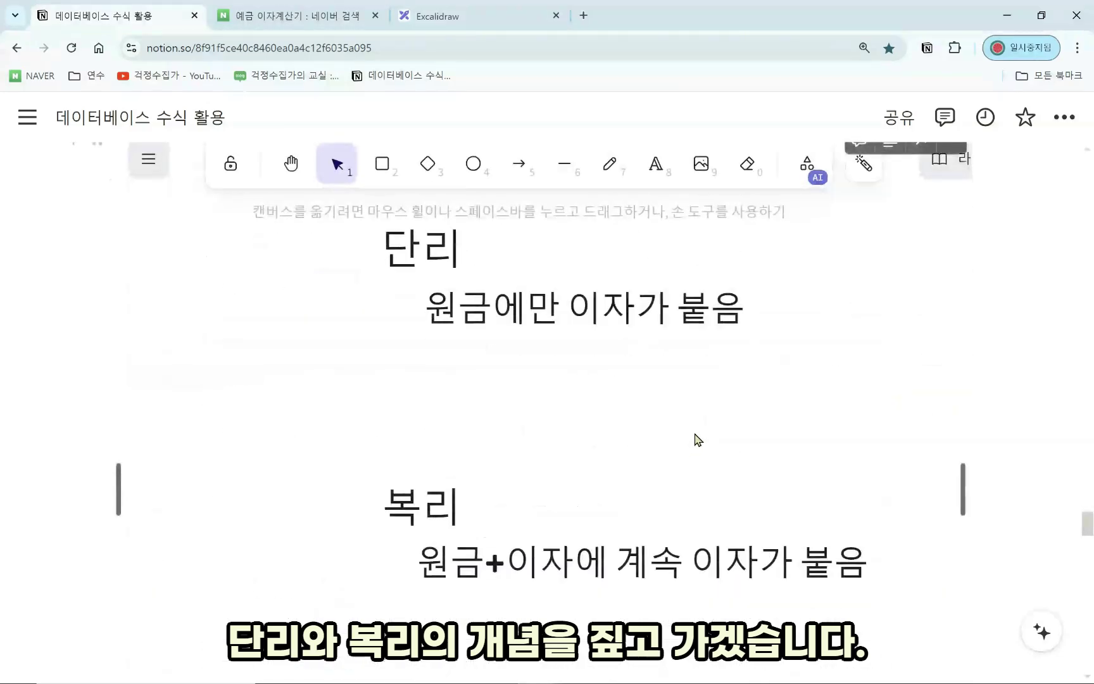
key("7")
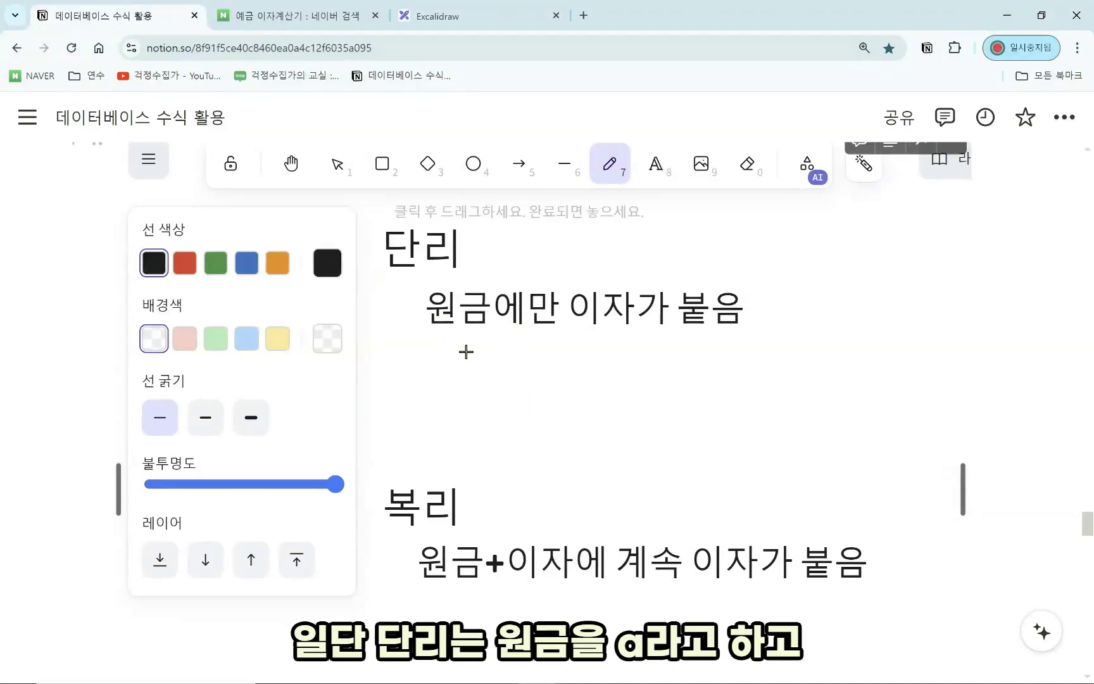
mouse_move(476, 347)
left_mouse_down()
mouse_move(464, 344)
mouse_move(501, 368)
left_mouse_up()
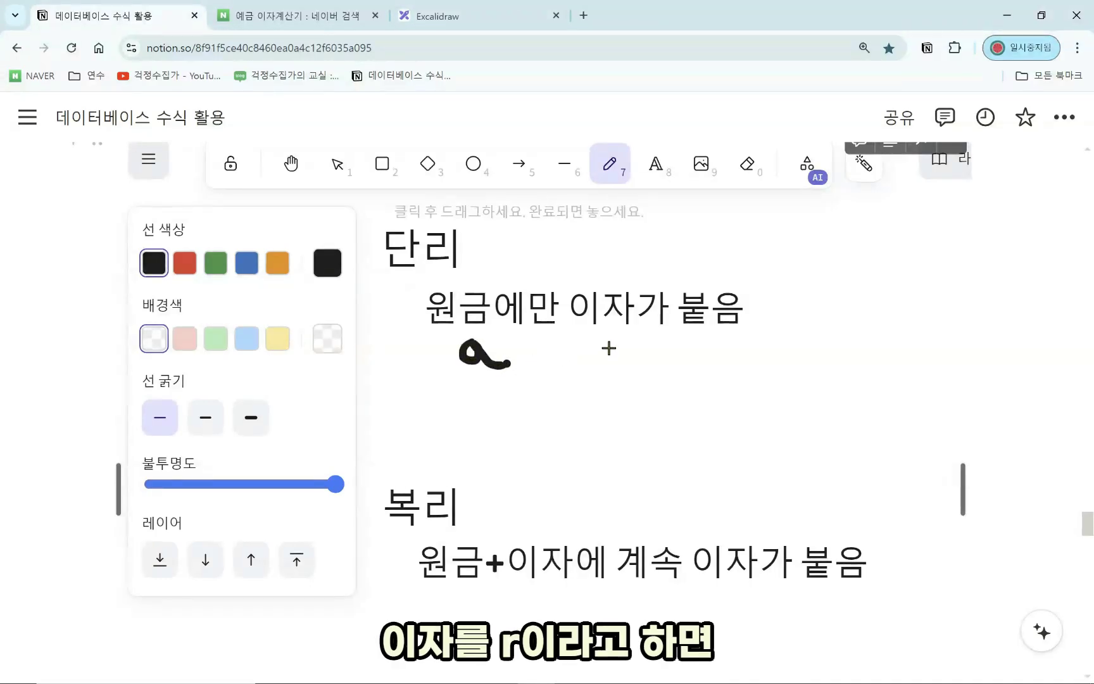
left_click_drag(605, 336, 611, 359)
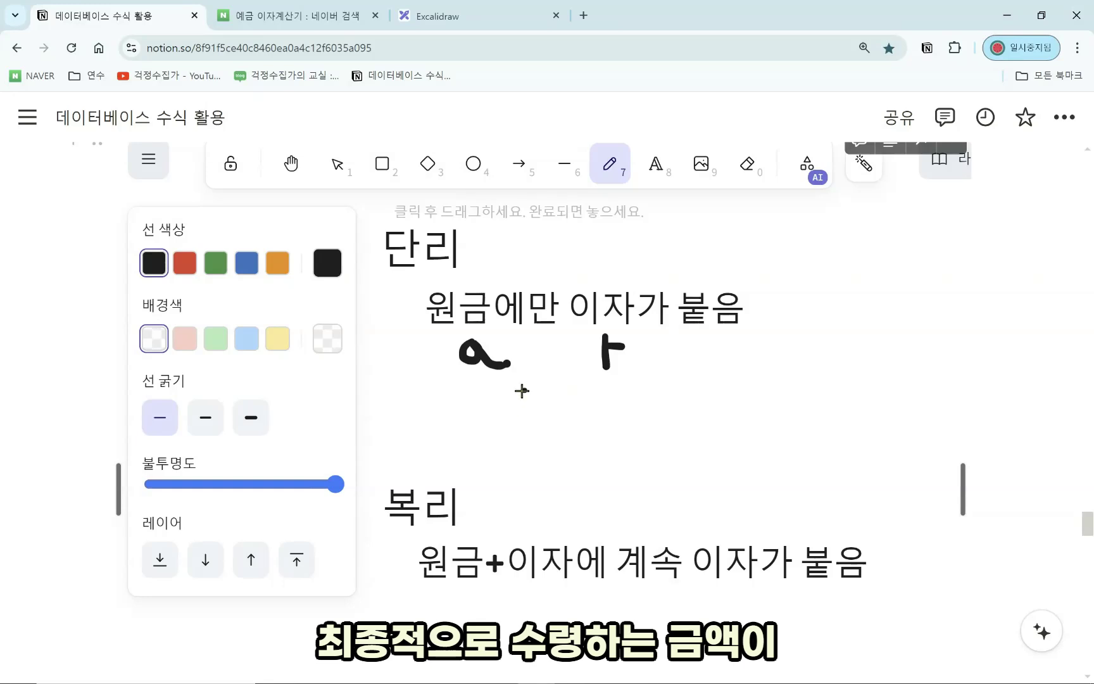
Step: Handwrite the simple-interest formula a + a×r = a(1+r) below the a and r in the 단리 section
mouse_move(522, 391)
left_mouse_down()
mouse_move(519, 410)
mouse_move(551, 423)
mouse_move(638, 399)
mouse_move(652, 422)
mouse_move(691, 420)
mouse_move(699, 399)
left_mouse_up()
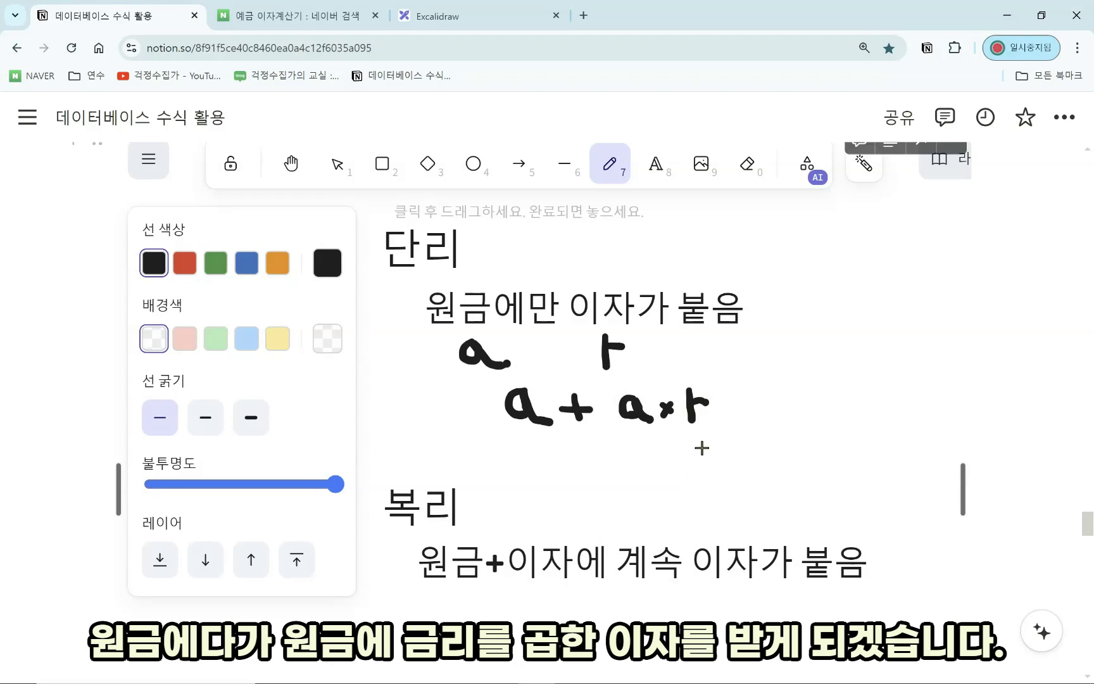
mouse_move(723, 398)
left_mouse_down()
mouse_move(746, 400)
mouse_move(767, 421)
mouse_move(785, 403)
mouse_move(817, 428)
mouse_move(890, 404)
left_mouse_up()
left_click_drag(875, 392, 874, 429)
mouse_move(904, 389)
left_mouse_down()
mouse_move(903, 407)
mouse_move(923, 383)
left_mouse_up()
mouse_move(929, 382)
left_mouse_down()
mouse_move(937, 402)
mouse_move(928, 423)
left_mouse_up()
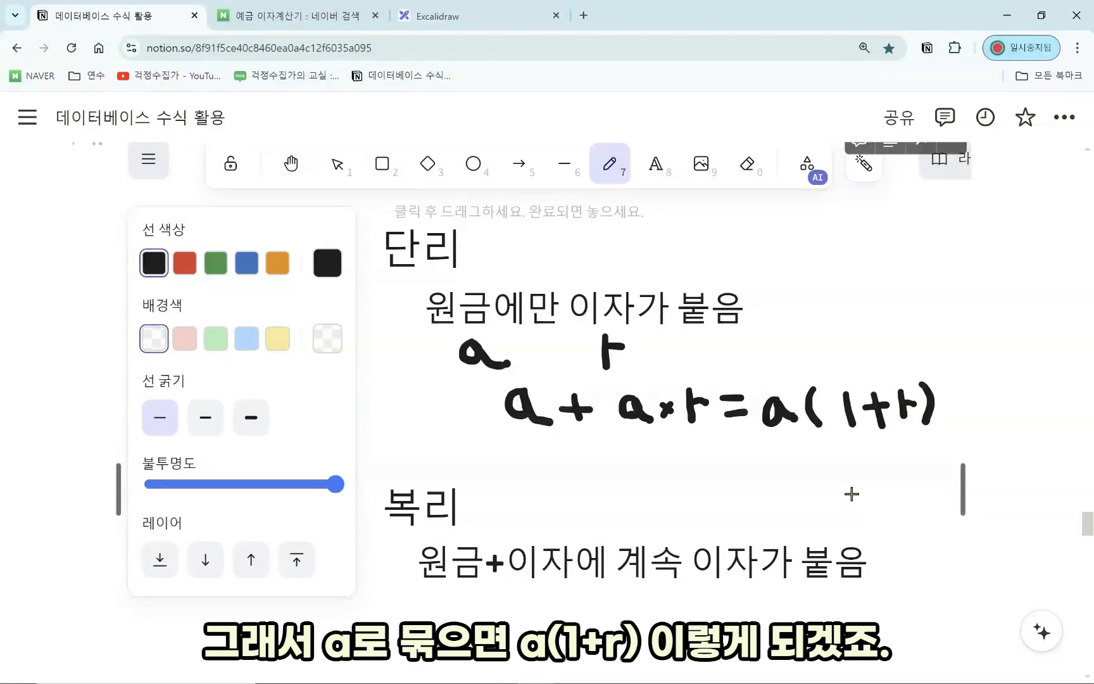
Step: Handwrite (월) beside the 복리 heading
scroll(548, 463, "down", 1)
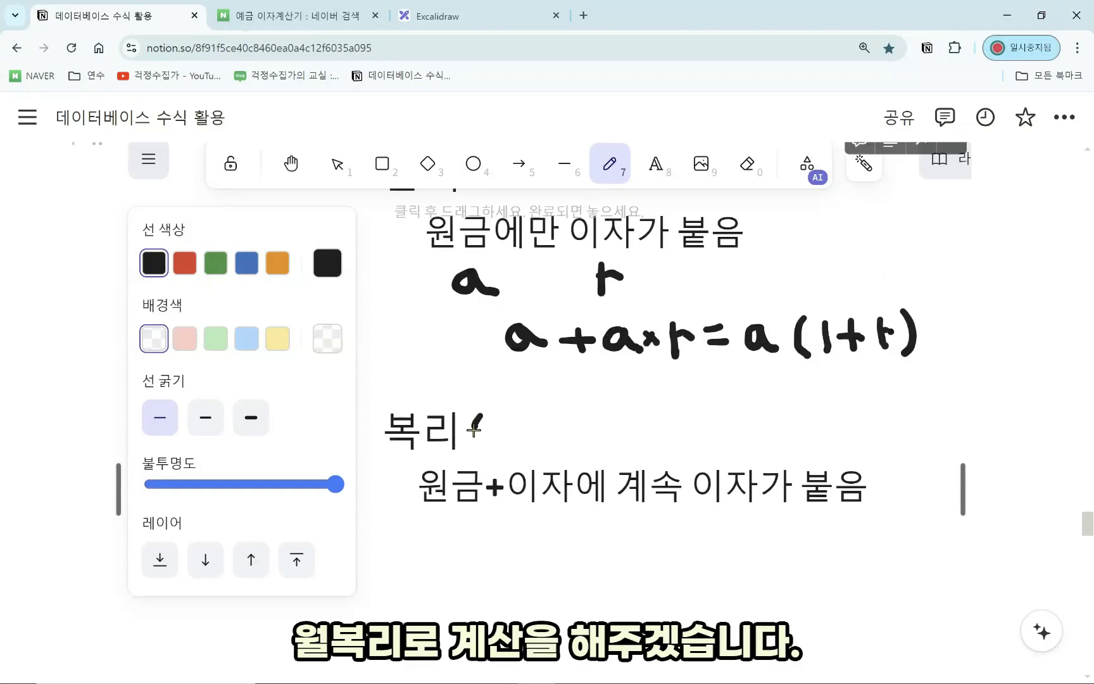
mouse_move(485, 425)
left_mouse_down()
mouse_move(477, 451)
mouse_move(510, 413)
mouse_move(498, 412)
mouse_move(529, 426)
mouse_move(547, 465)
left_mouse_up()
left_click_drag(559, 413, 562, 456)
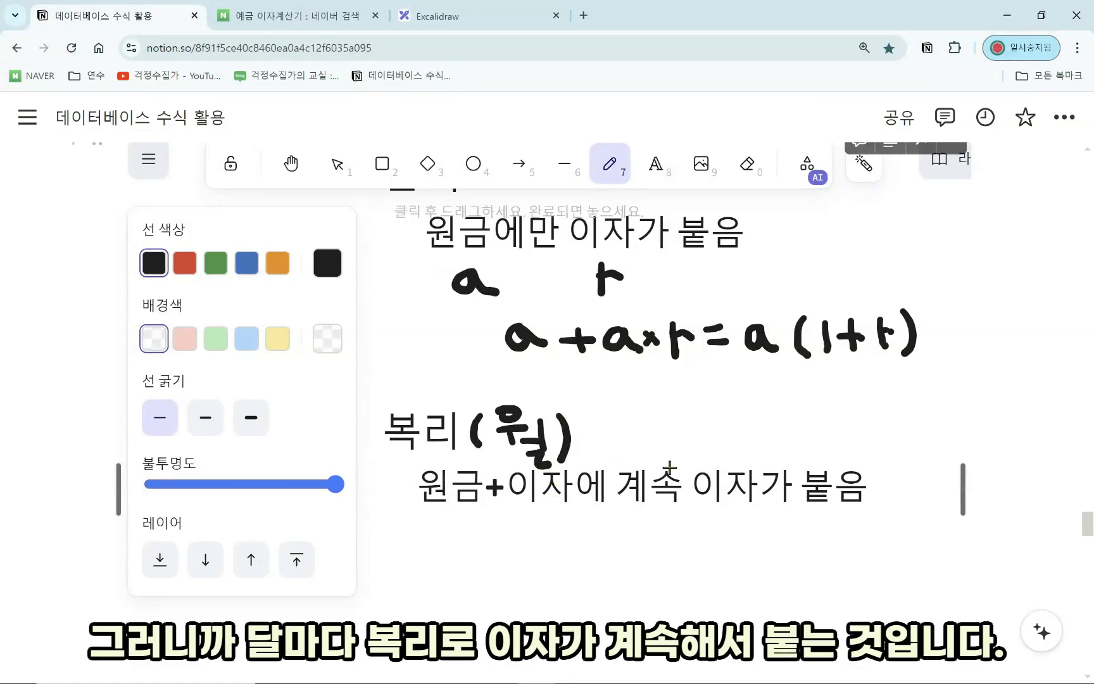
Step: Handwrite a and the fraction r/12 under the 복리 description
mouse_move(459, 517)
left_mouse_down()
mouse_move(440, 522)
mouse_move(462, 542)
mouse_move(485, 529)
left_mouse_up()
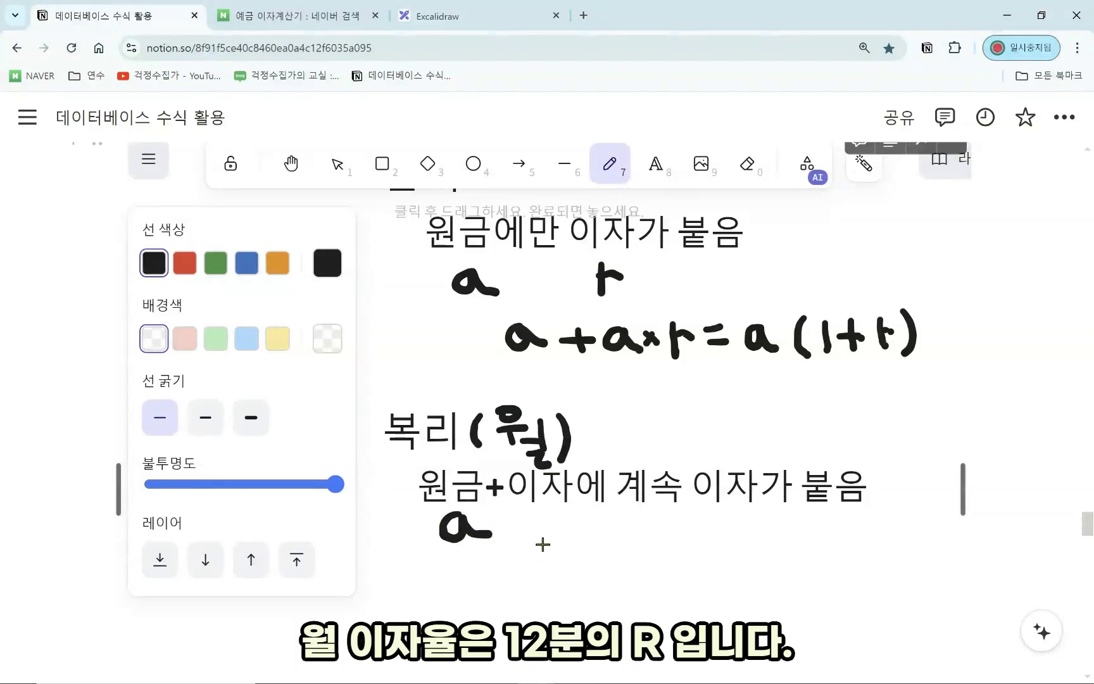
mouse_move(542, 543)
left_mouse_down()
mouse_move(543, 566)
mouse_move(560, 553)
mouse_move(585, 563)
left_mouse_up()
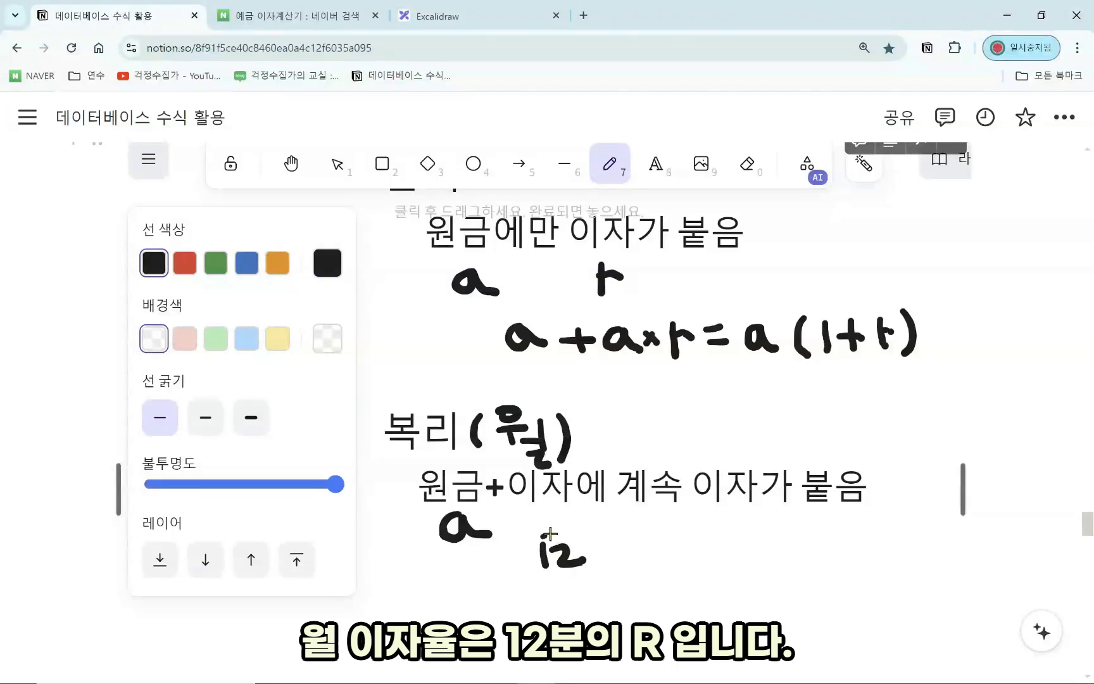
left_click_drag(540, 533, 570, 533)
mouse_move(544, 494)
left_mouse_down()
mouse_move(544, 526)
mouse_move(567, 510)
left_mouse_up()
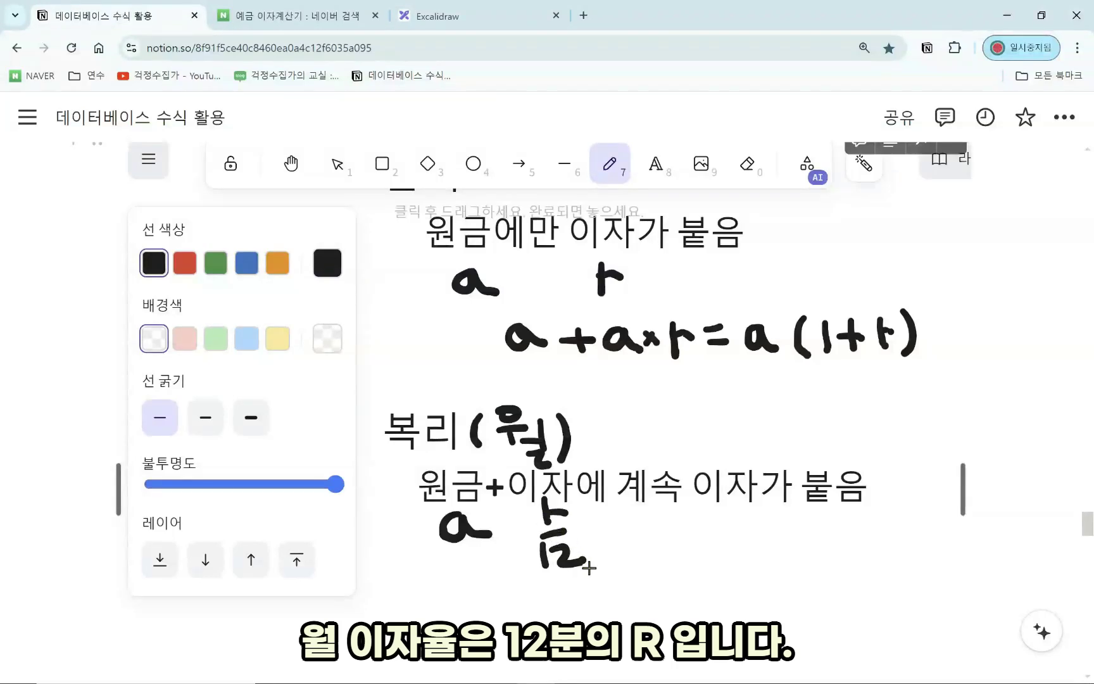
Step: Handwrite the first month's compound amount, a(1+r/12), below the a and r/12
scroll(590, 568, "down", 5)
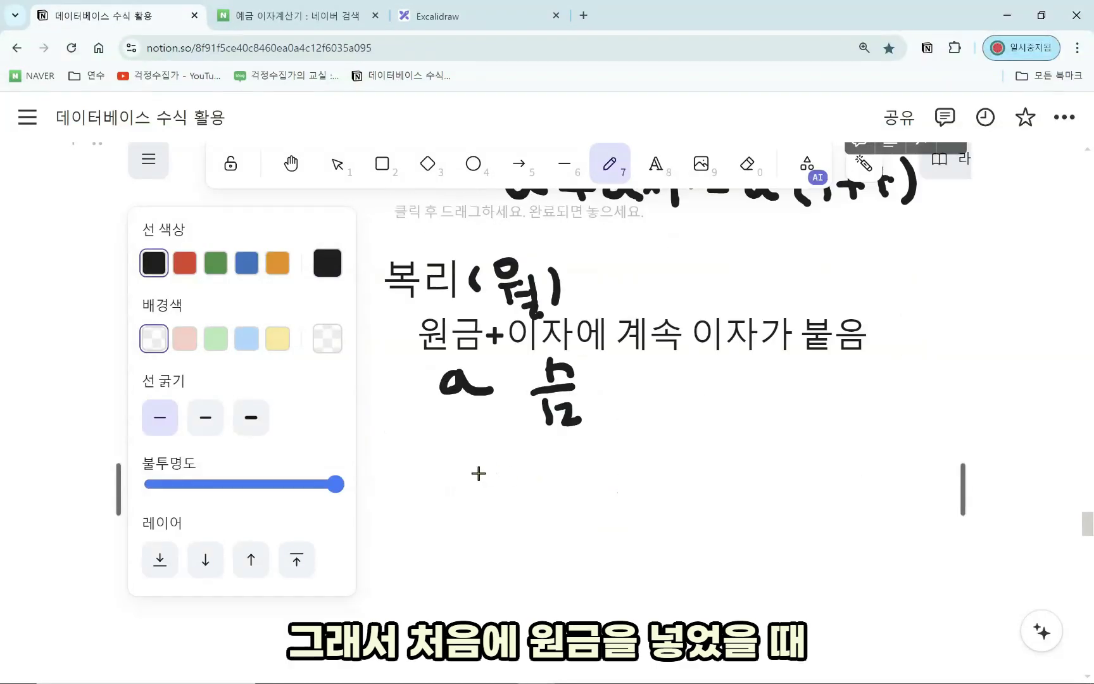
mouse_move(479, 473)
left_mouse_down()
mouse_move(459, 491)
mouse_move(488, 472)
mouse_move(497, 493)
mouse_move(519, 482)
mouse_move(523, 502)
mouse_move(582, 483)
mouse_move(566, 502)
mouse_move(603, 516)
mouse_move(638, 510)
left_mouse_up()
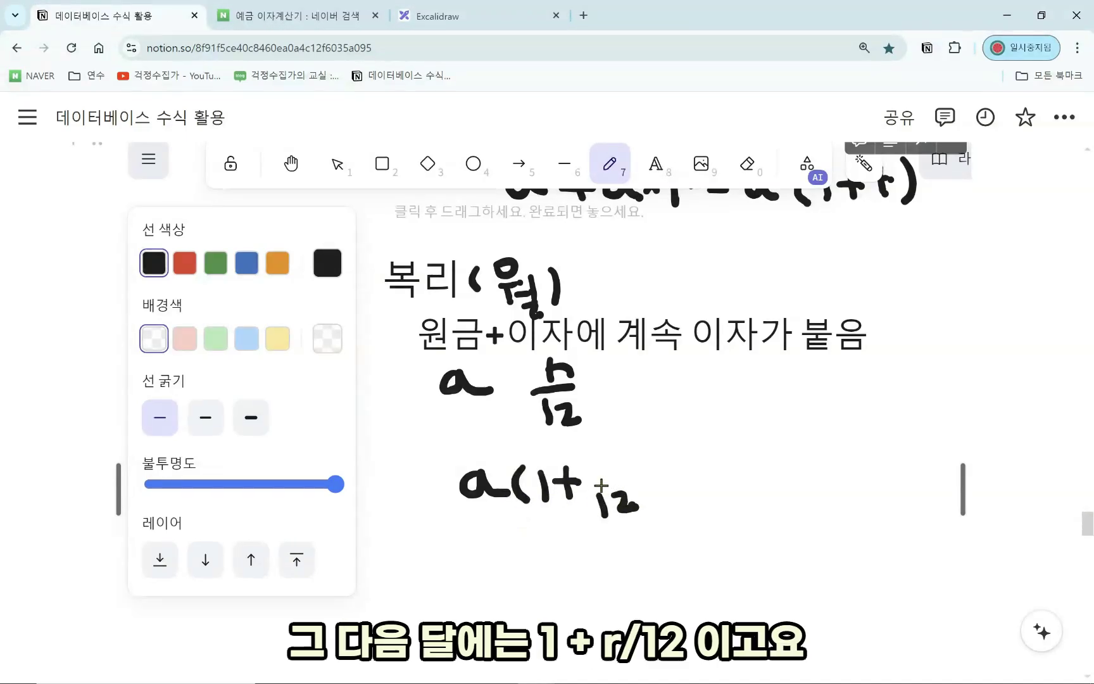
mouse_move(607, 443)
left_mouse_down()
mouse_move(655, 482)
mouse_move(646, 493)
left_mouse_up()
Step: Draw a wavy underline beneath a(1+r/12) and append a second factor (1+r/12)
scroll(651, 474, "down", 3)
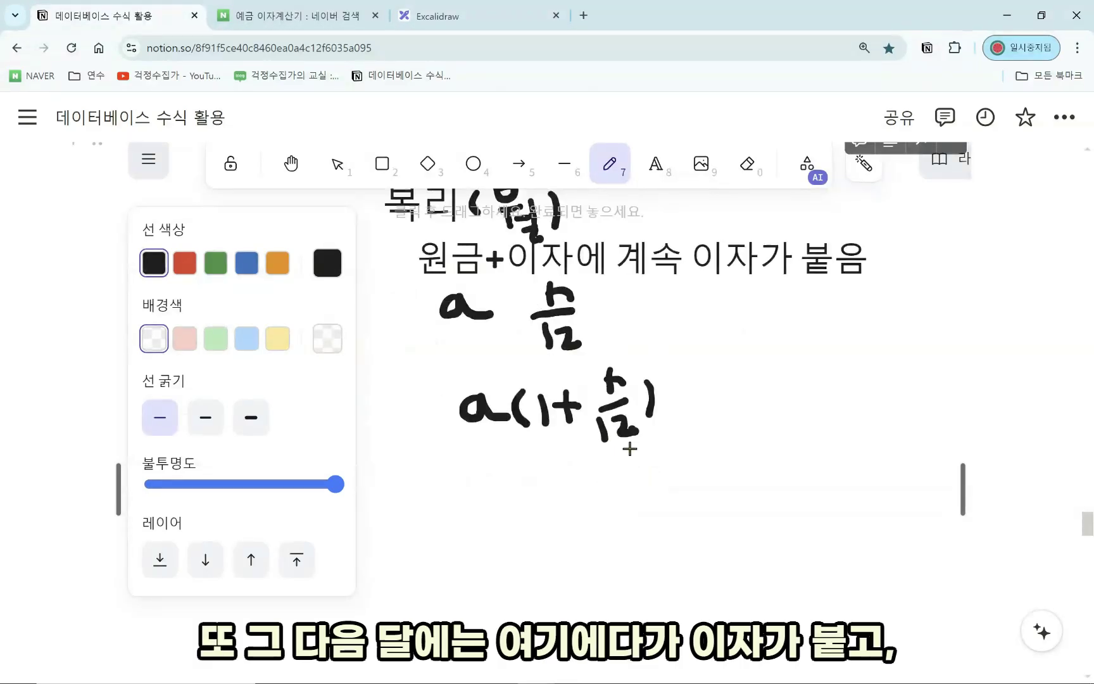
mouse_move(470, 451)
left_mouse_down()
mouse_move(573, 468)
mouse_move(664, 461)
left_mouse_up()
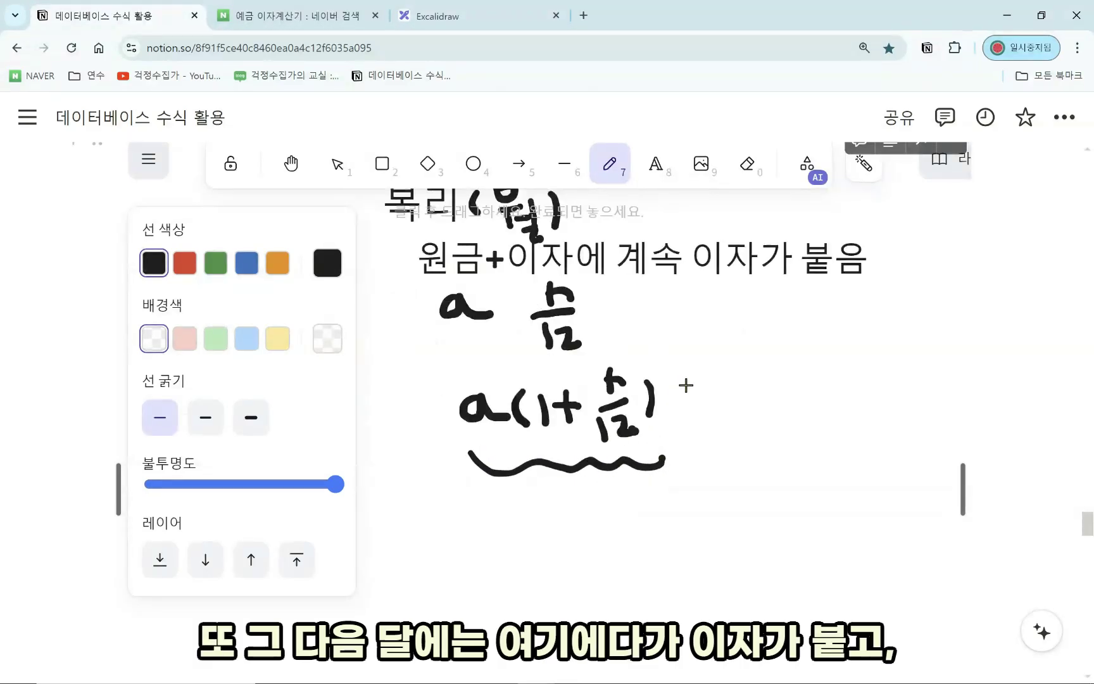
mouse_move(688, 384)
left_mouse_down()
mouse_move(683, 428)
mouse_move(741, 401)
mouse_move(731, 409)
mouse_move(811, 433)
left_mouse_up()
mouse_move(761, 402)
left_mouse_down()
mouse_move(799, 386)
mouse_move(770, 382)
mouse_move(784, 367)
mouse_move(804, 407)
left_mouse_up()
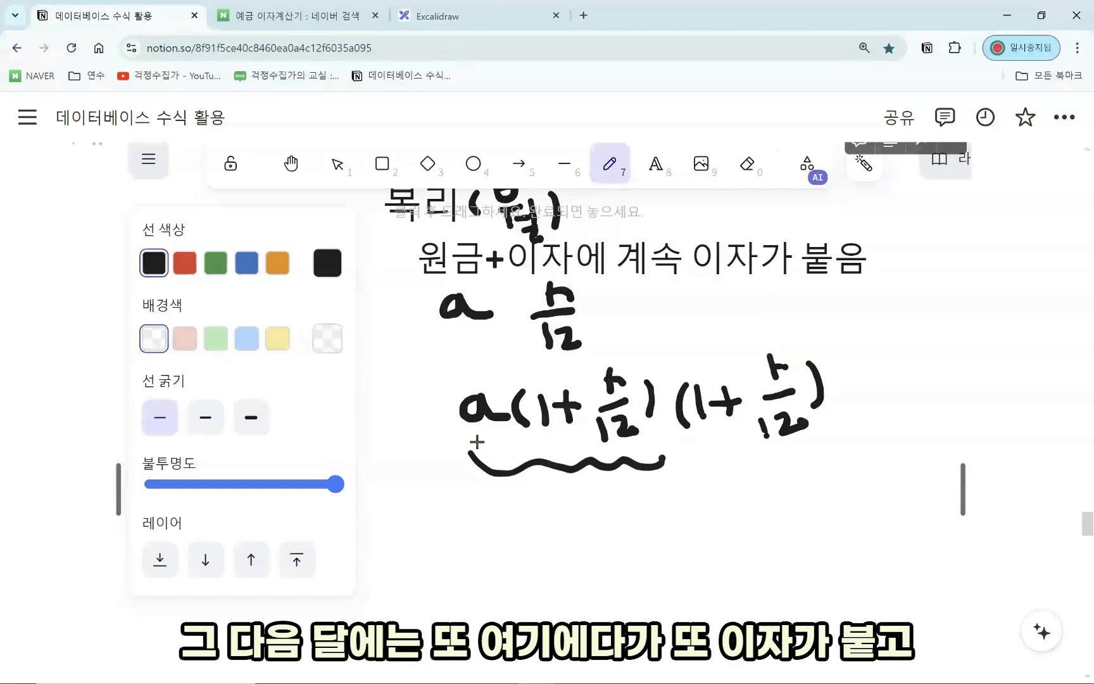
Step: Draw a loop around the two-month compound expression and append an empty pair of parentheses for another factor
mouse_move(470, 411)
left_mouse_down()
mouse_move(532, 356)
mouse_move(800, 418)
mouse_move(697, 485)
left_mouse_up()
left_click_drag(847, 369, 851, 418)
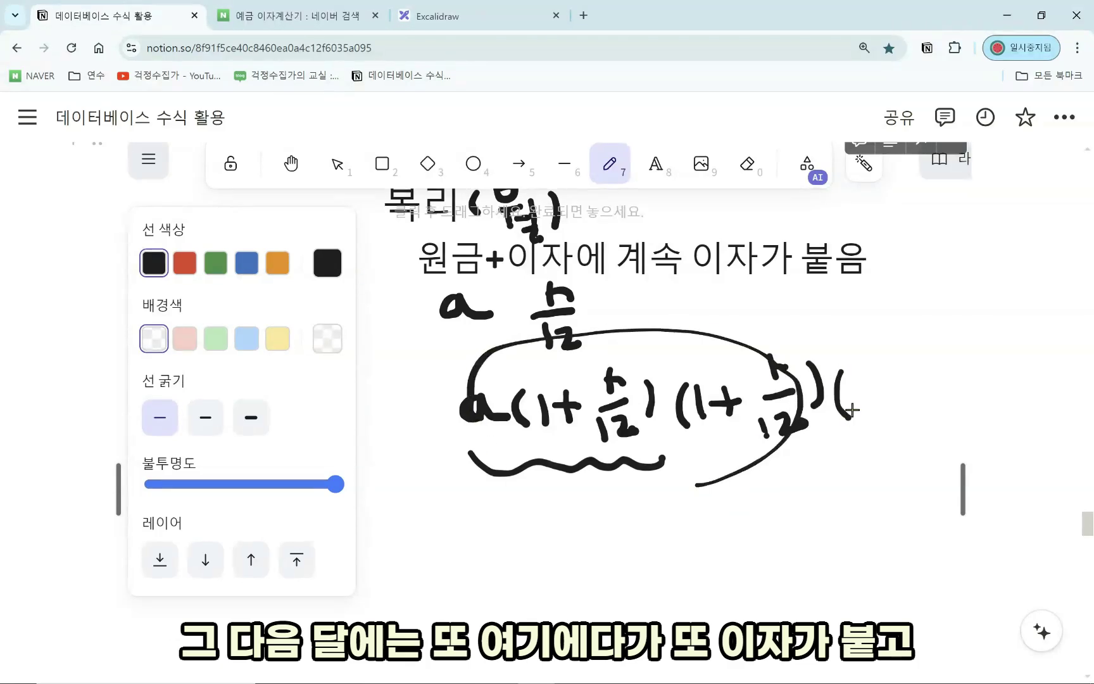
mouse_move(909, 371)
left_mouse_down()
mouse_move(925, 422)
mouse_move(915, 435)
left_mouse_up()
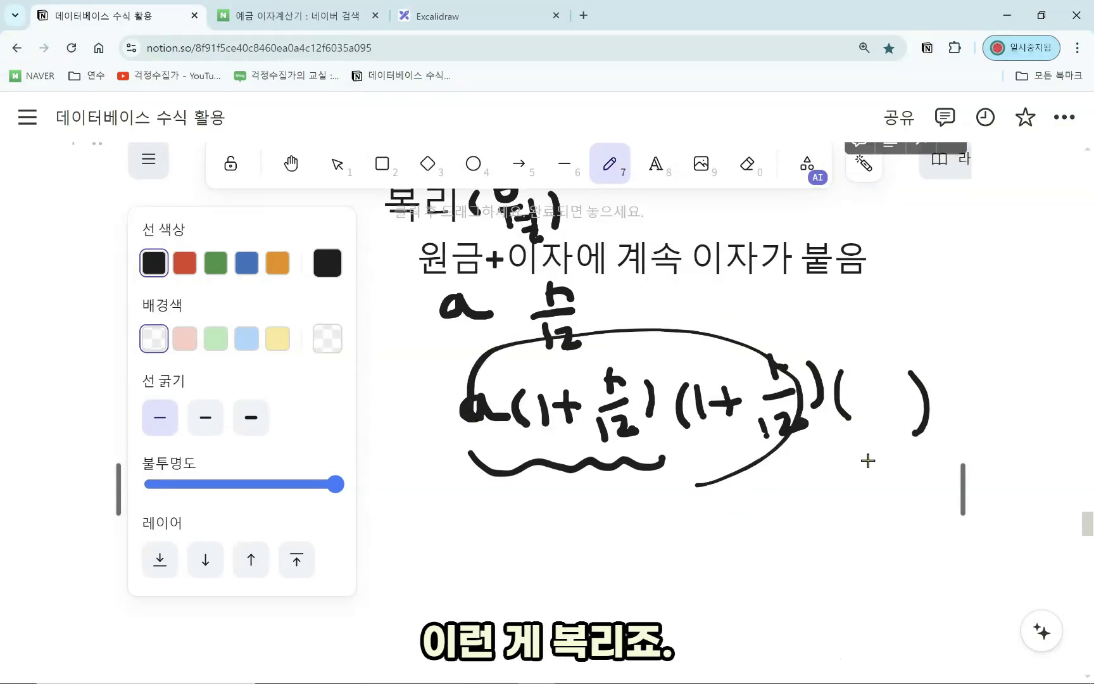
scroll(703, 478, "down", 1)
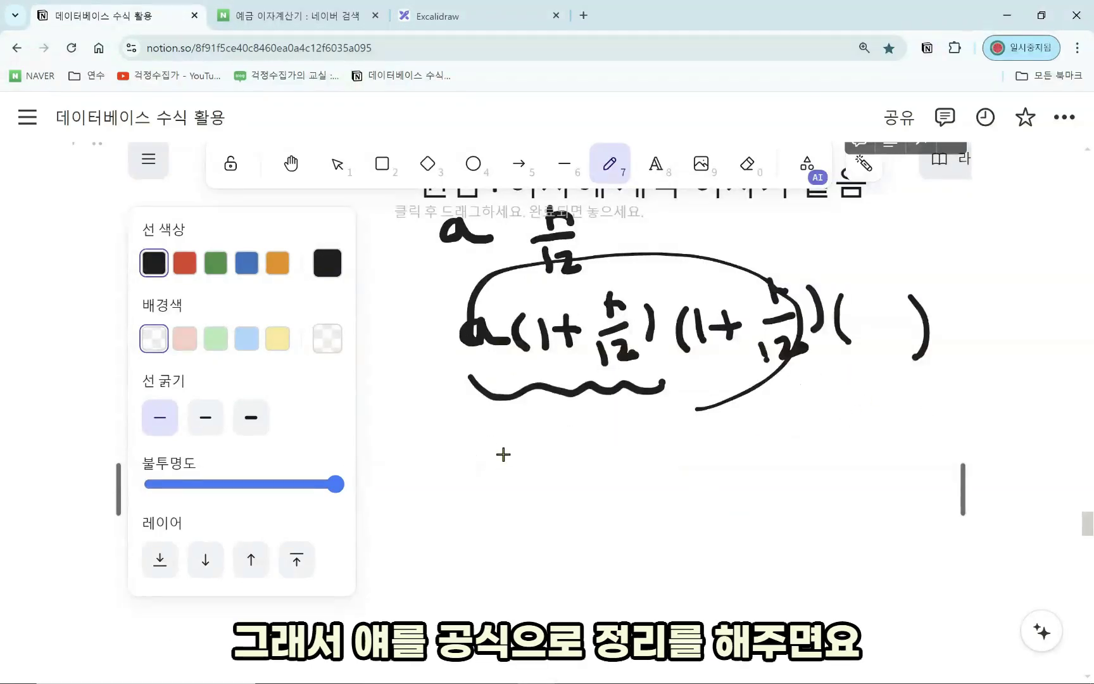
Step: Handwrite the 12-month compound interest formula a(1+r/12)^12 below the two-month expression
mouse_move(503, 454)
left_mouse_down()
mouse_move(523, 485)
mouse_move(558, 494)
left_mouse_up()
mouse_move(585, 450)
left_mouse_down()
mouse_move(592, 489)
mouse_move(644, 466)
mouse_move(637, 488)
mouse_move(671, 510)
mouse_move(691, 487)
mouse_move(728, 500)
left_mouse_up()
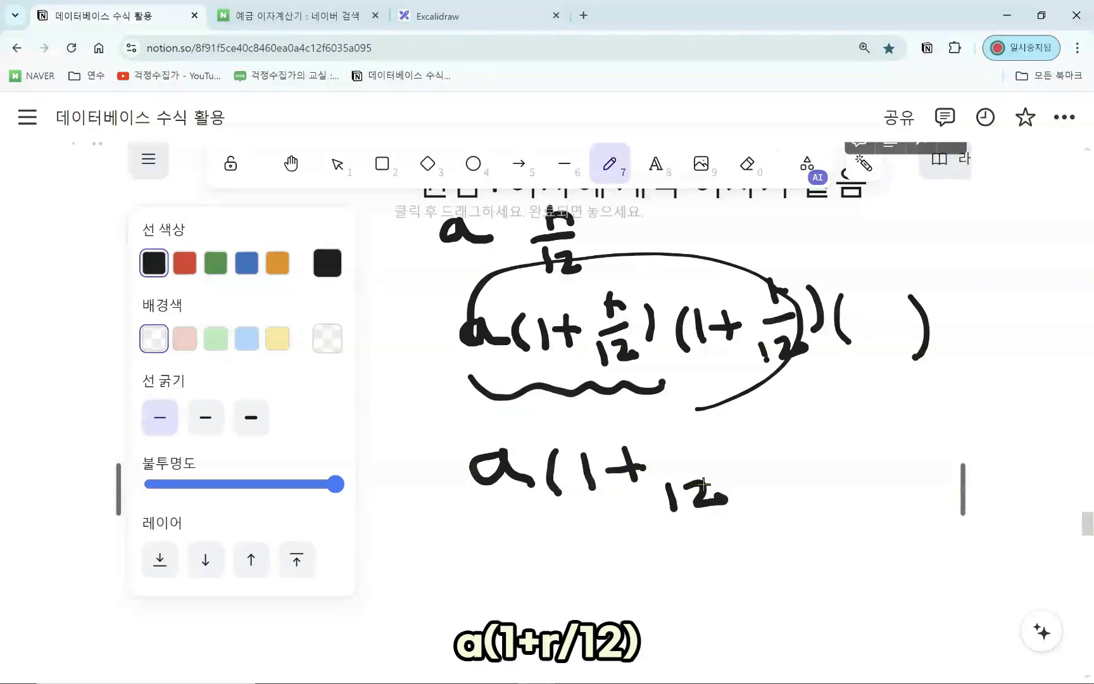
left_click_drag(670, 469, 712, 467)
mouse_move(683, 423)
left_mouse_down()
mouse_move(684, 456)
mouse_move(699, 442)
mouse_move(746, 476)
left_mouse_up()
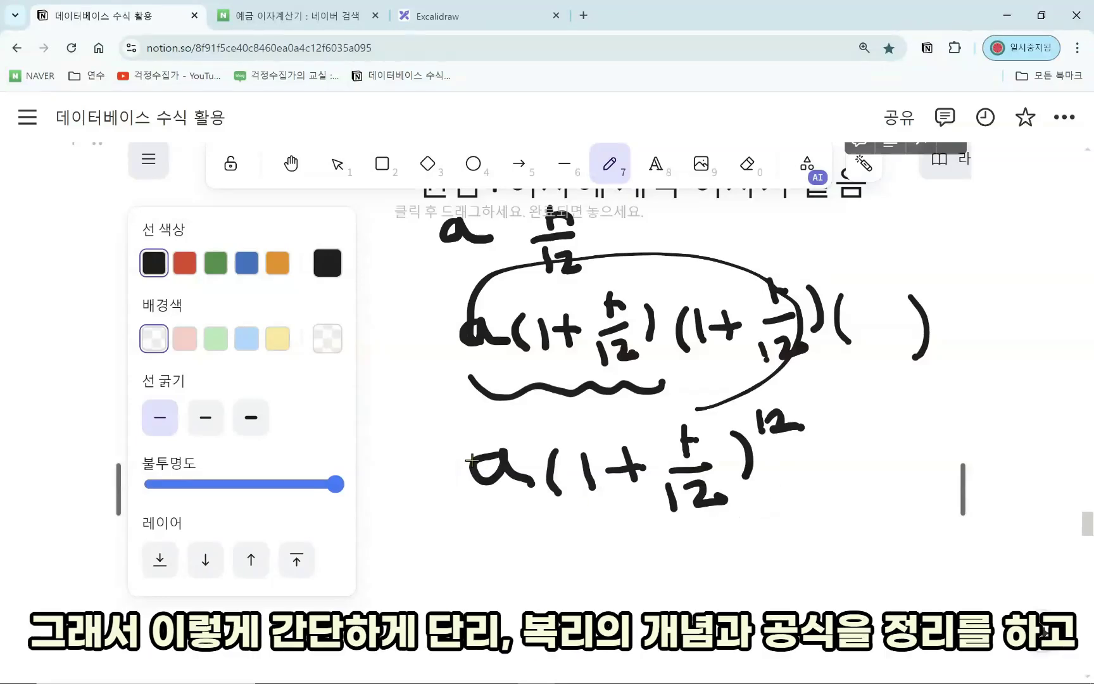
Step: Add a formula (수식) property named 단리(세전 수령) to the 예금 database
scroll(718, 460, "up", 6)
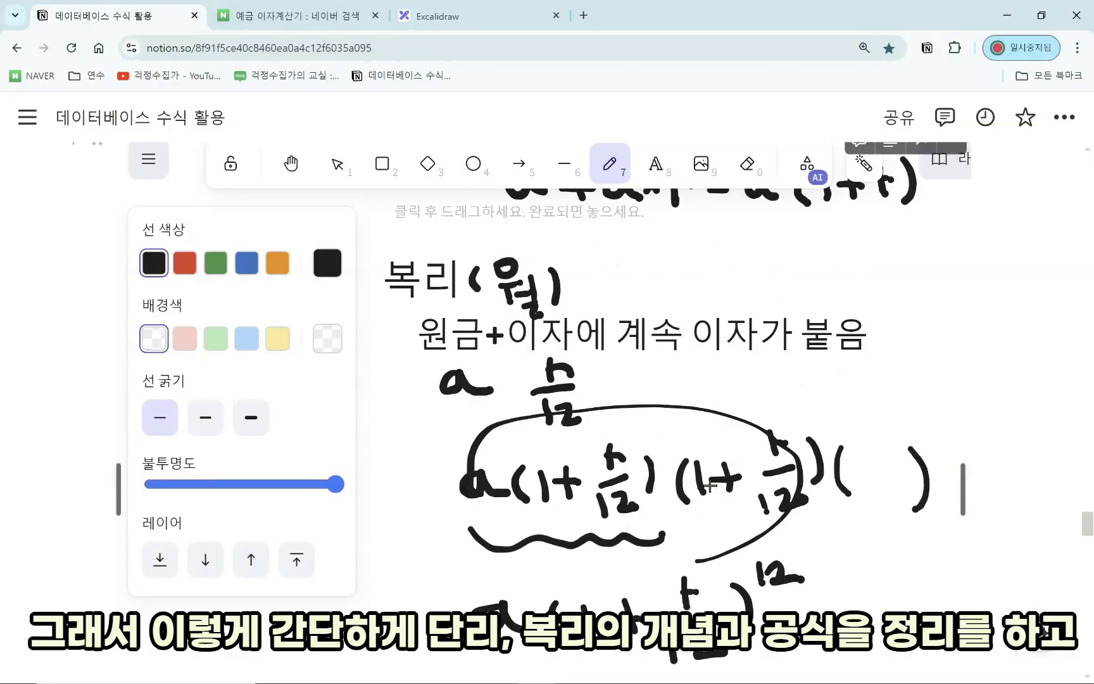
scroll(687, 480, "down", 4)
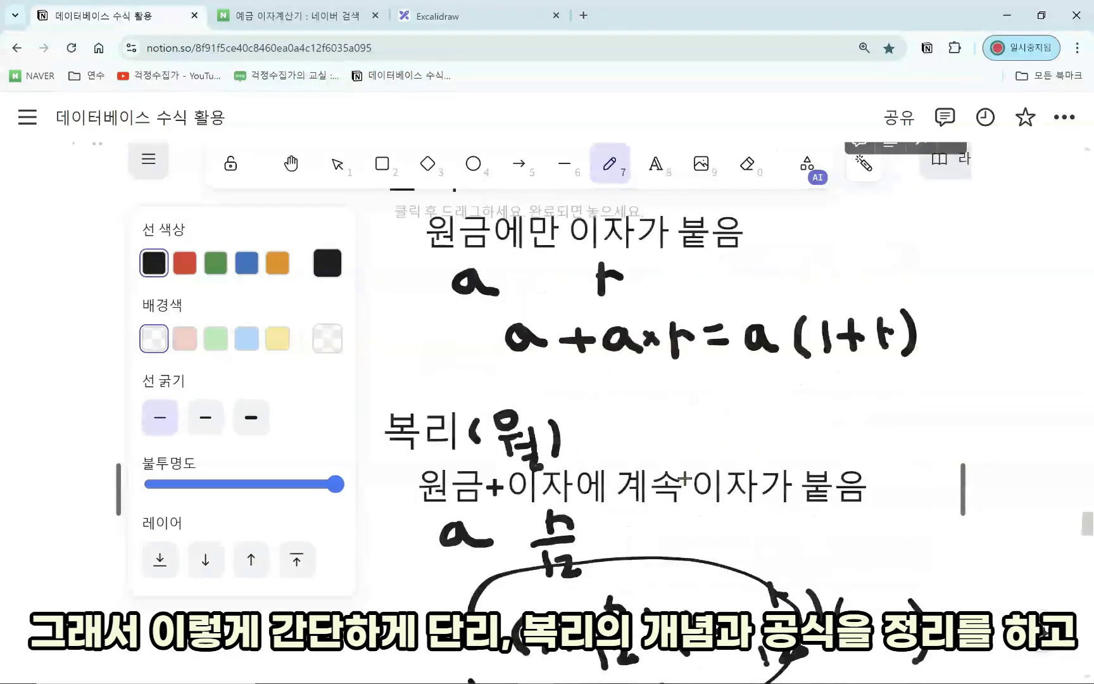
scroll(681, 486, "up", 6)
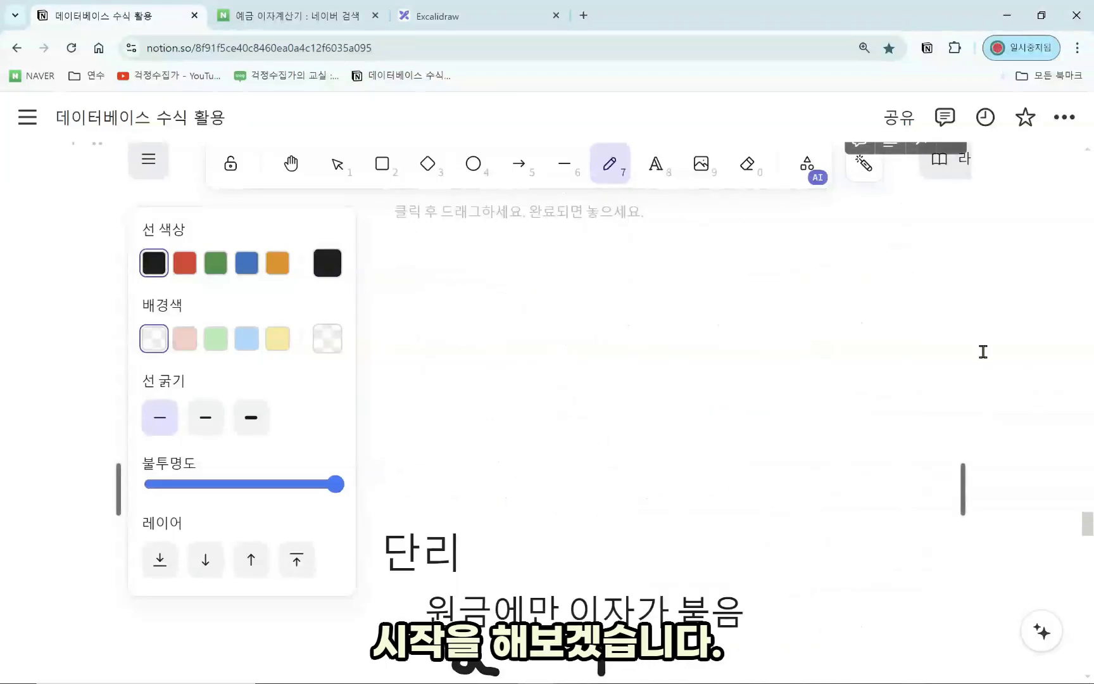
scroll(1006, 351, "up", 10)
scroll(987, 358, "up", 2)
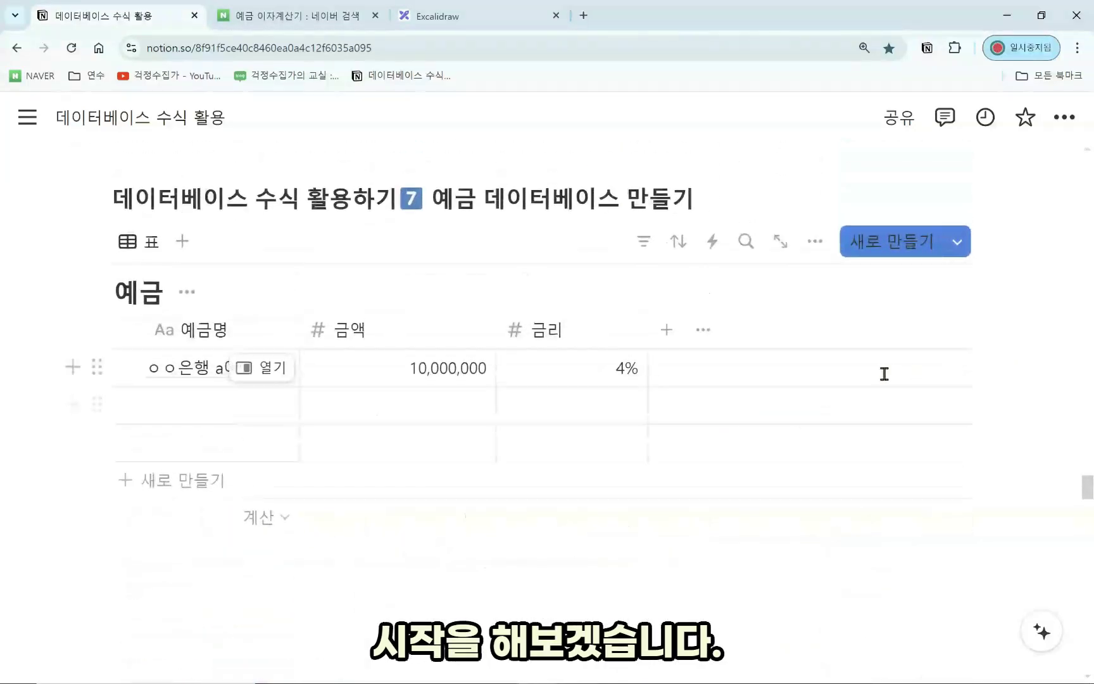
left_click(669, 329)
scroll(771, 403, "down", 9)
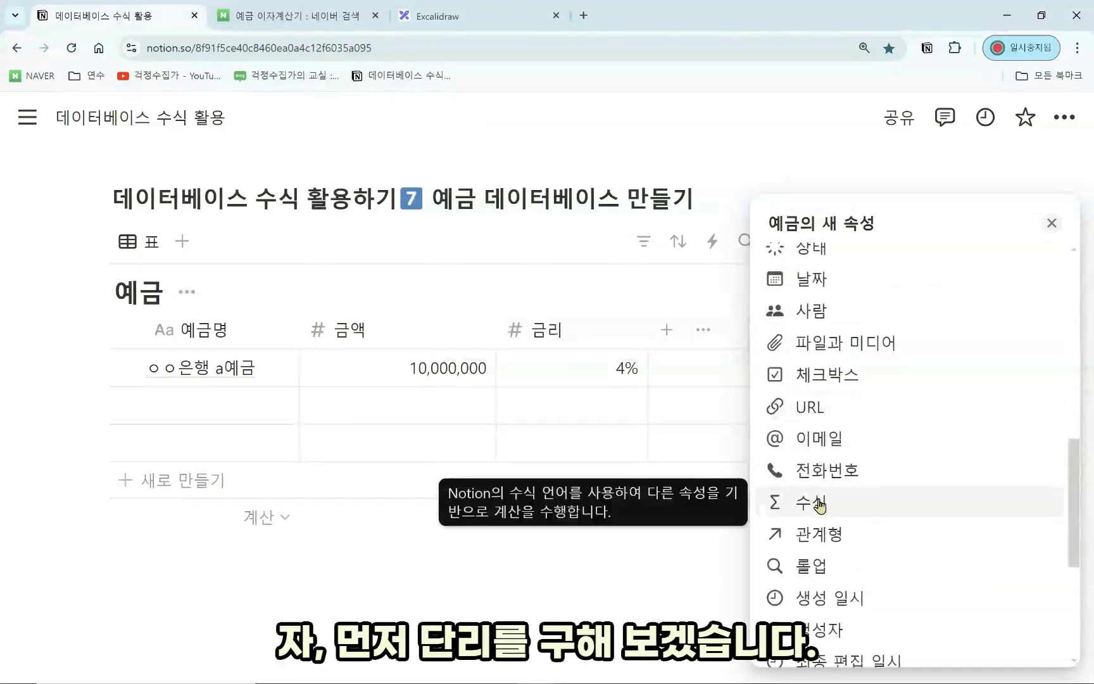
left_click(817, 503)
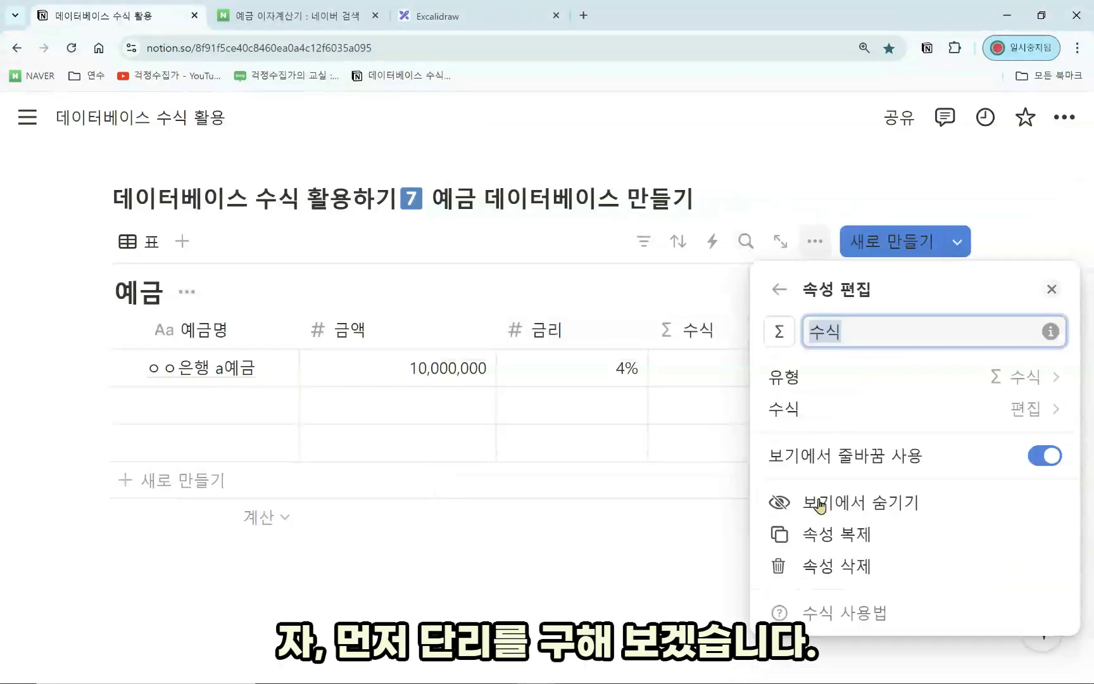
type("단리")
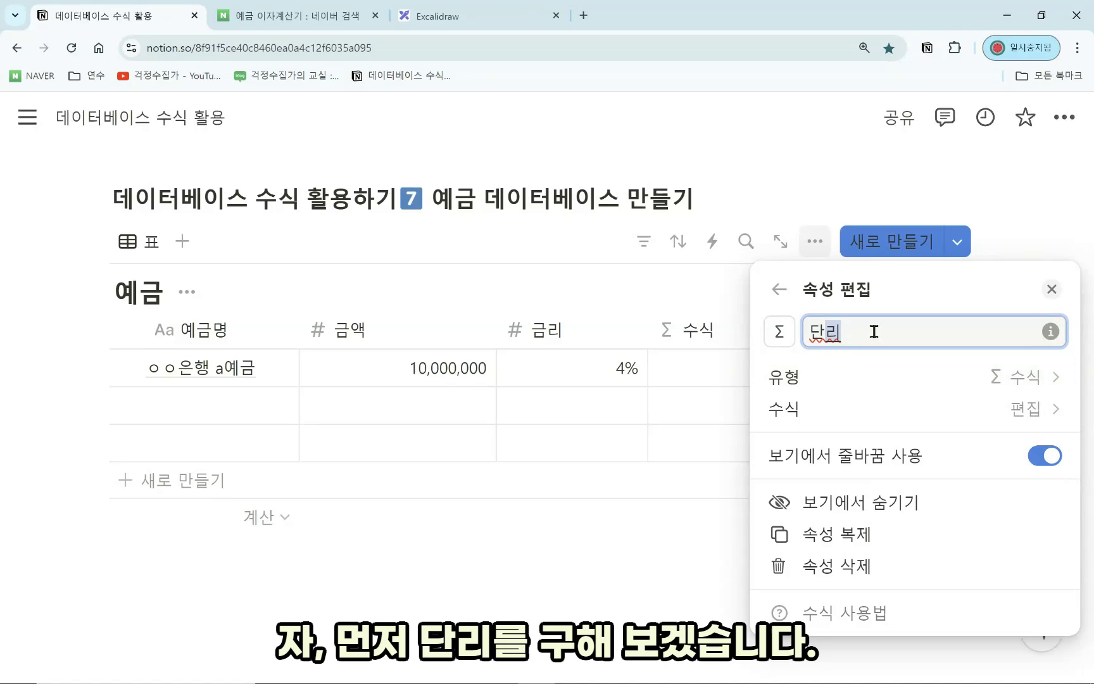
type("(세전 수령)")
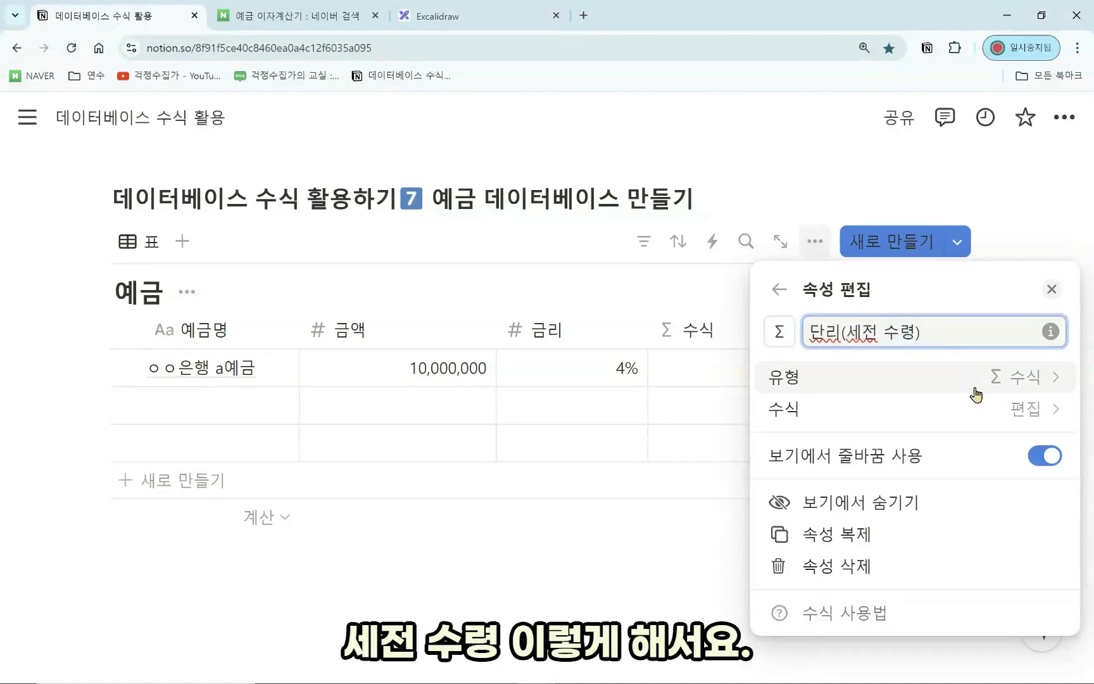
Step: Open the formula editor of 단리(세전 수령) and insert the lets() function, ready for its arguments
left_click(981, 414)
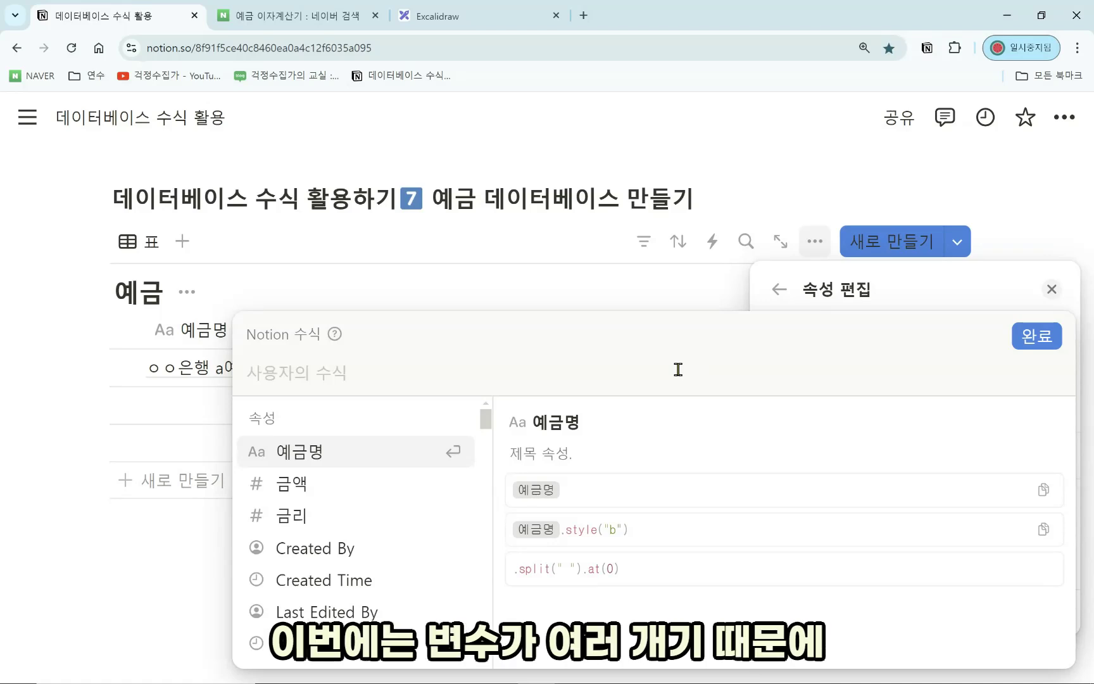
type("ㅣ")
key("BackSpace")
type("l")
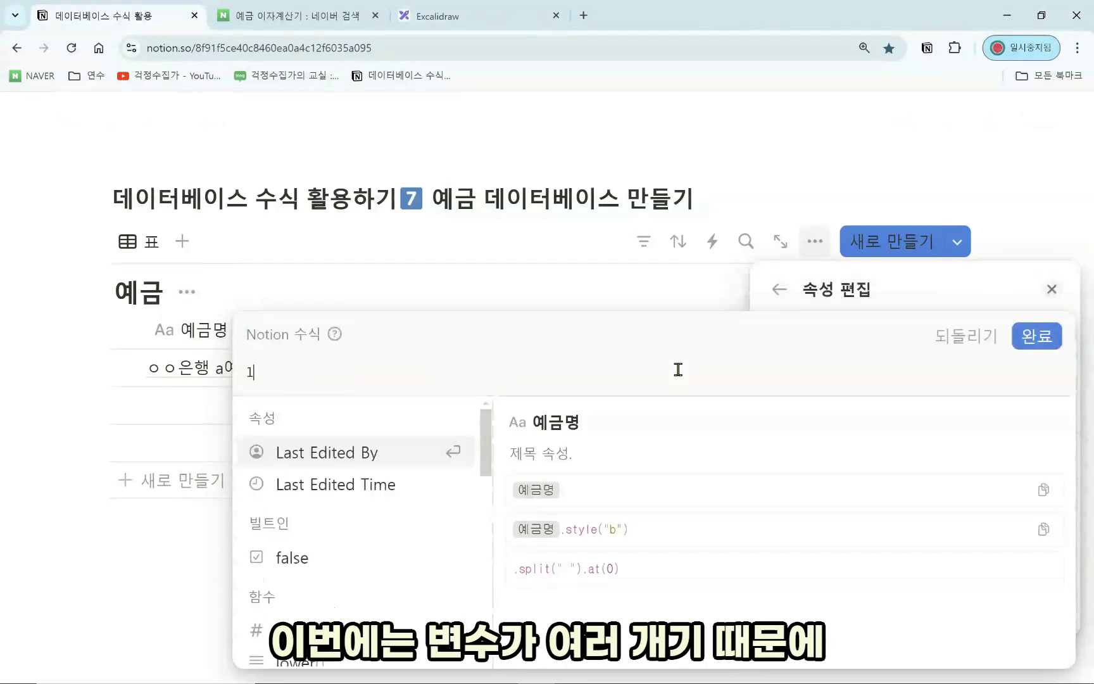
type("et")
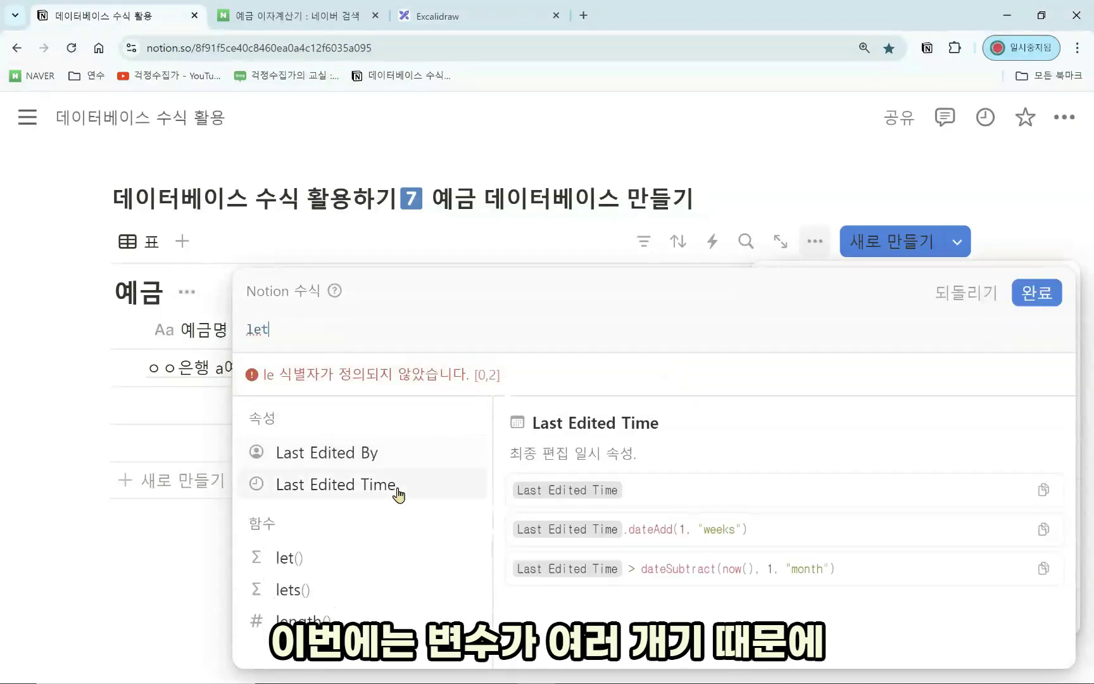
left_click(358, 595)
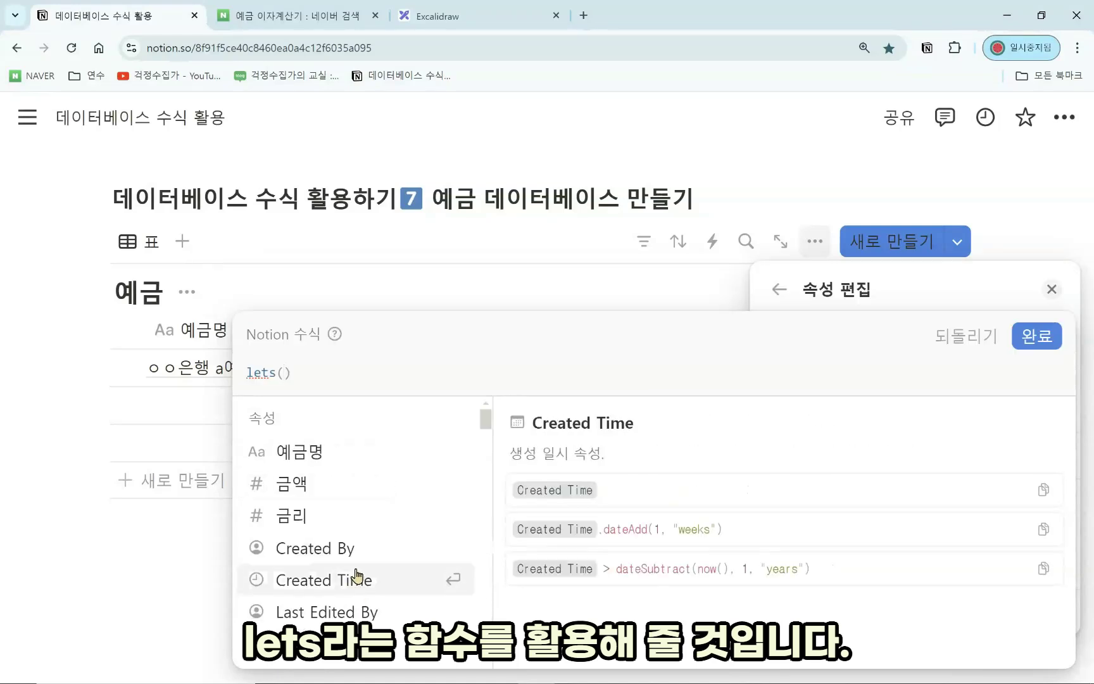
left_click(269, 373)
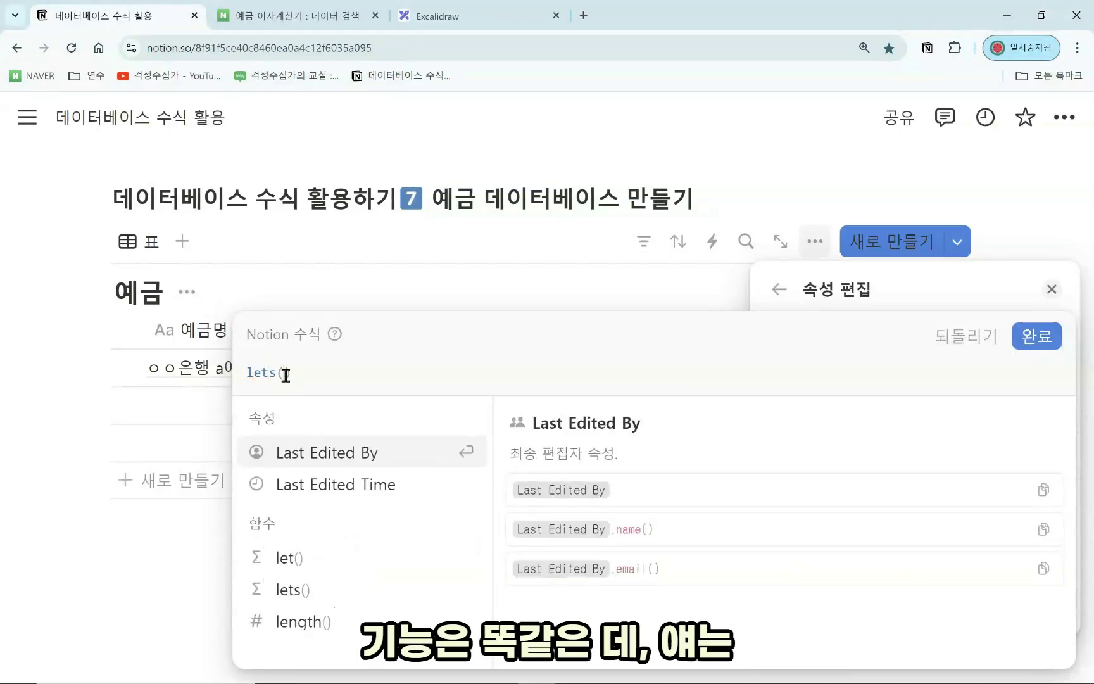
left_click(285, 373)
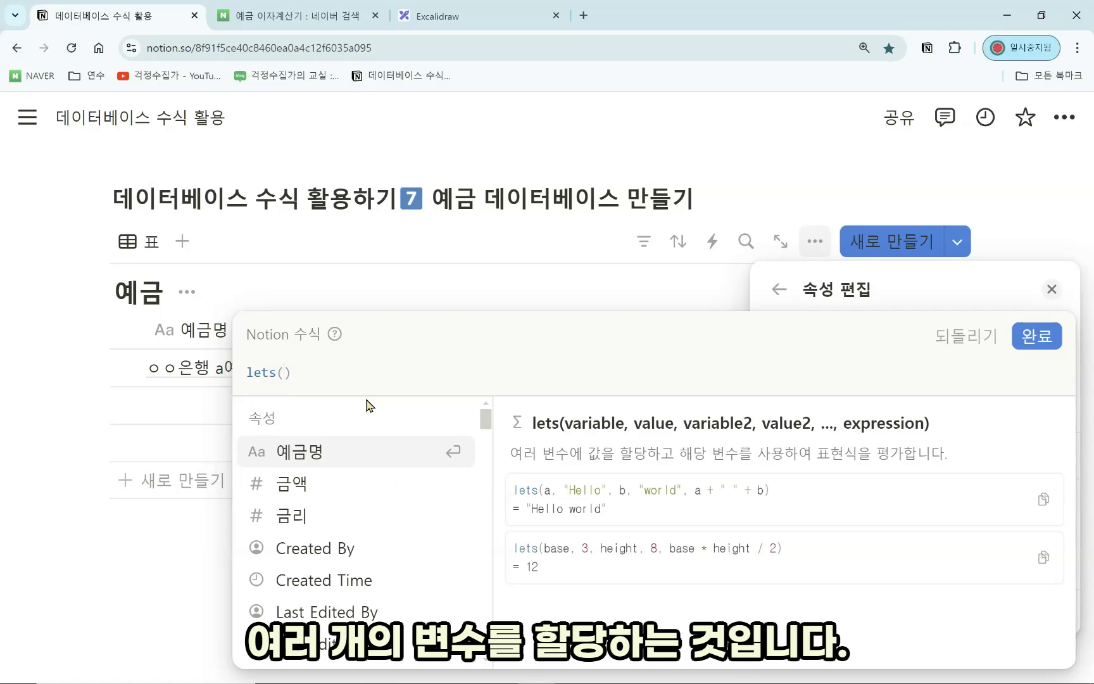
Step: Define the variables a as the 금액 property and r as the 금리 property inside lets()
type("a,")
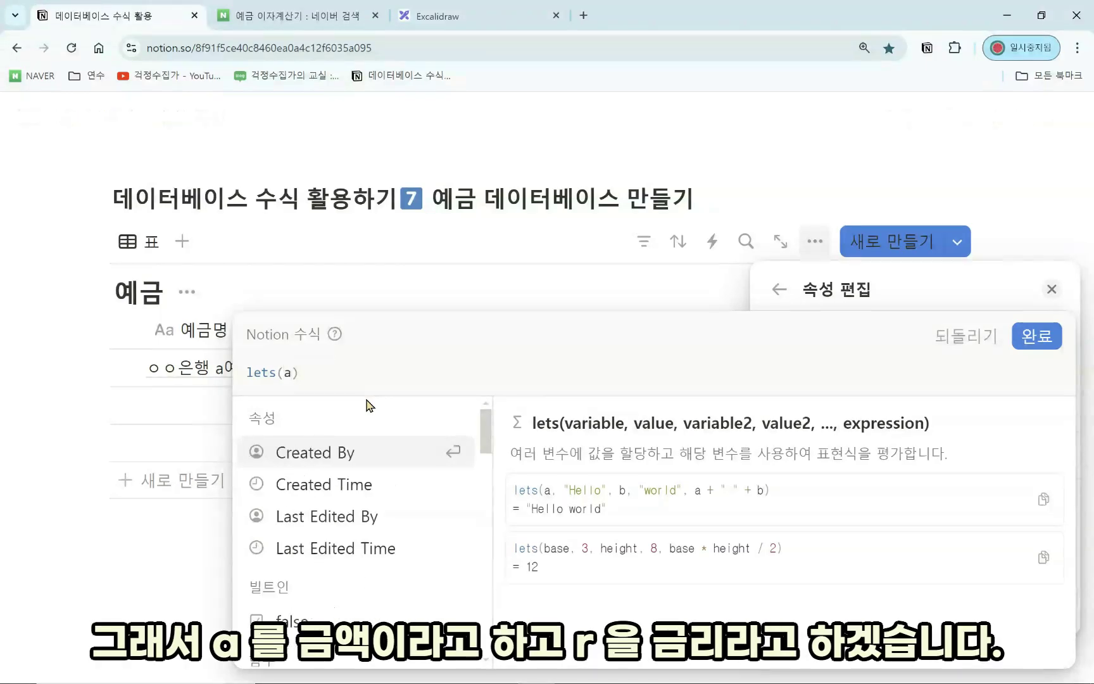
left_click(330, 556)
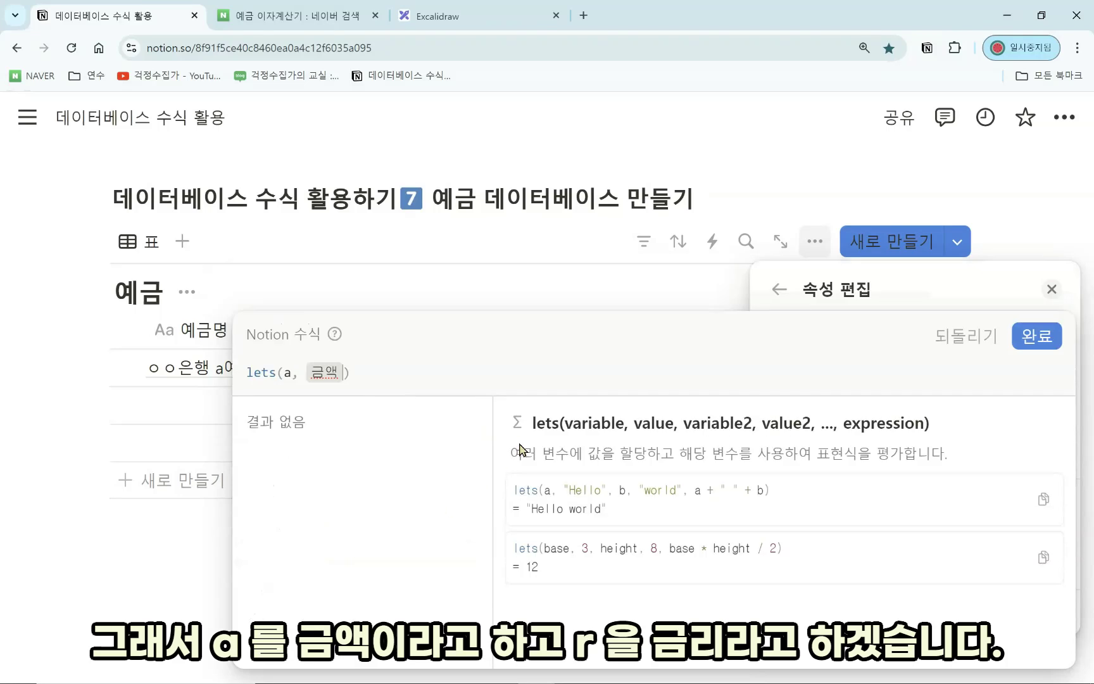
type(", r")
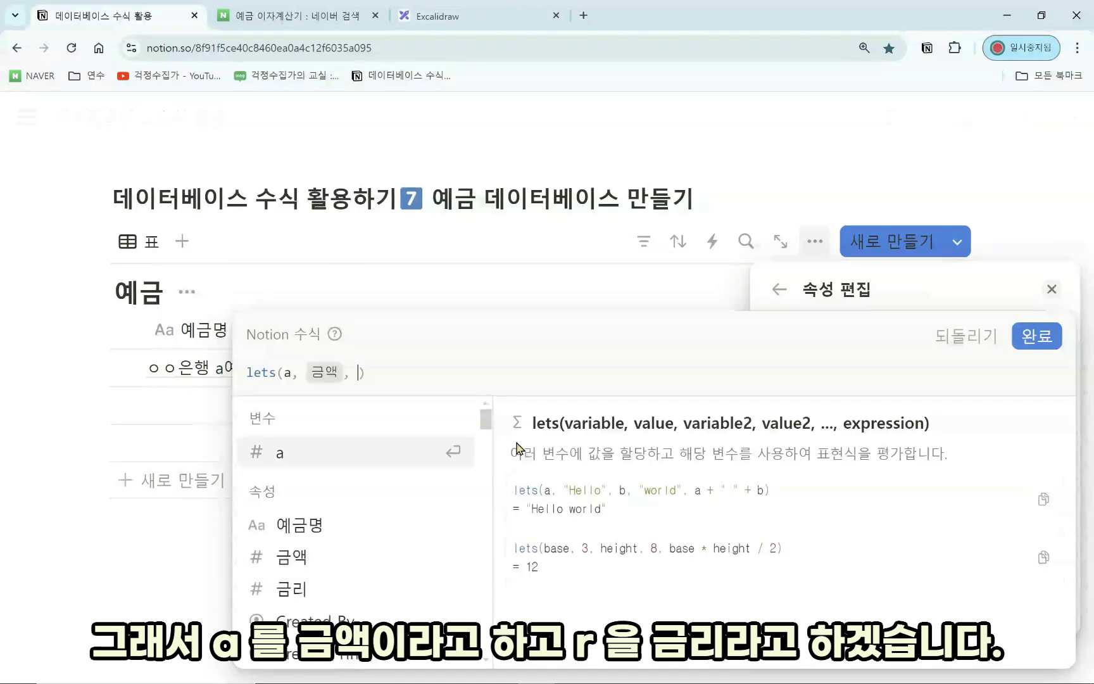
type(",")
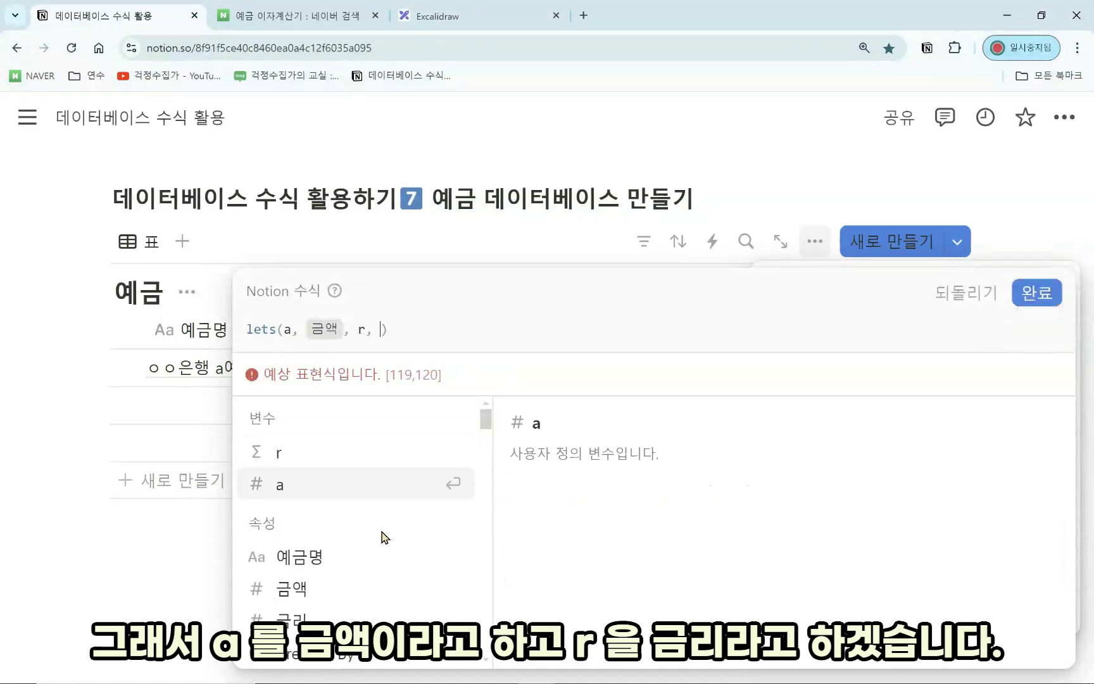
left_click(451, 618)
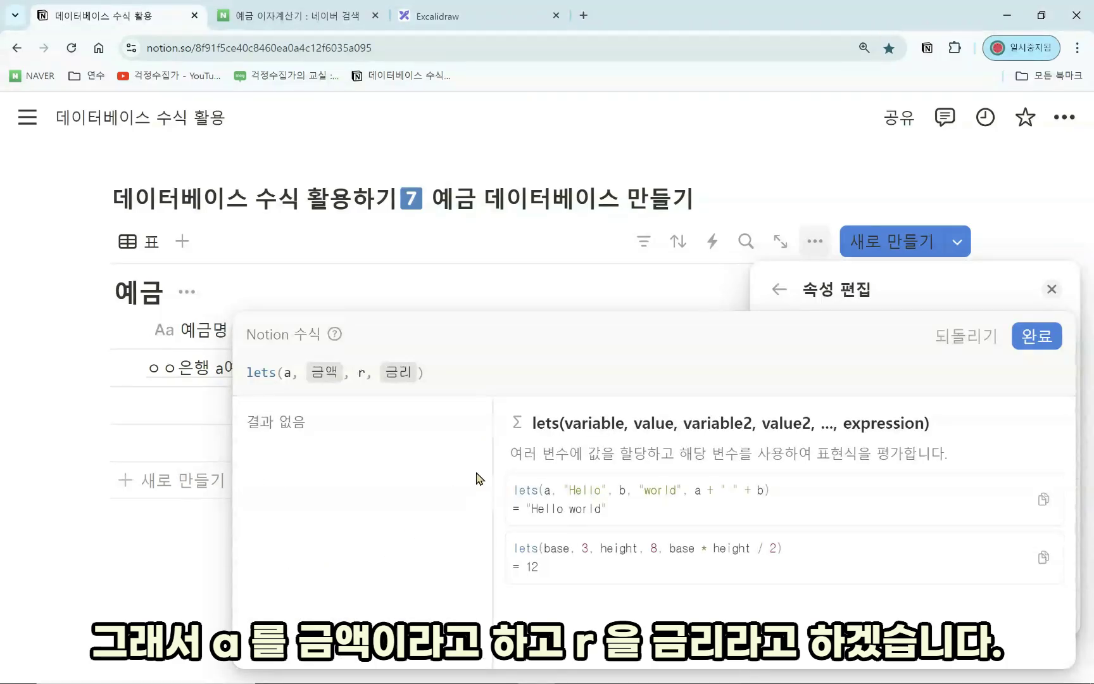
Step: Complete the lets() formula with the expression a*(1+r) and save it
type(", ")
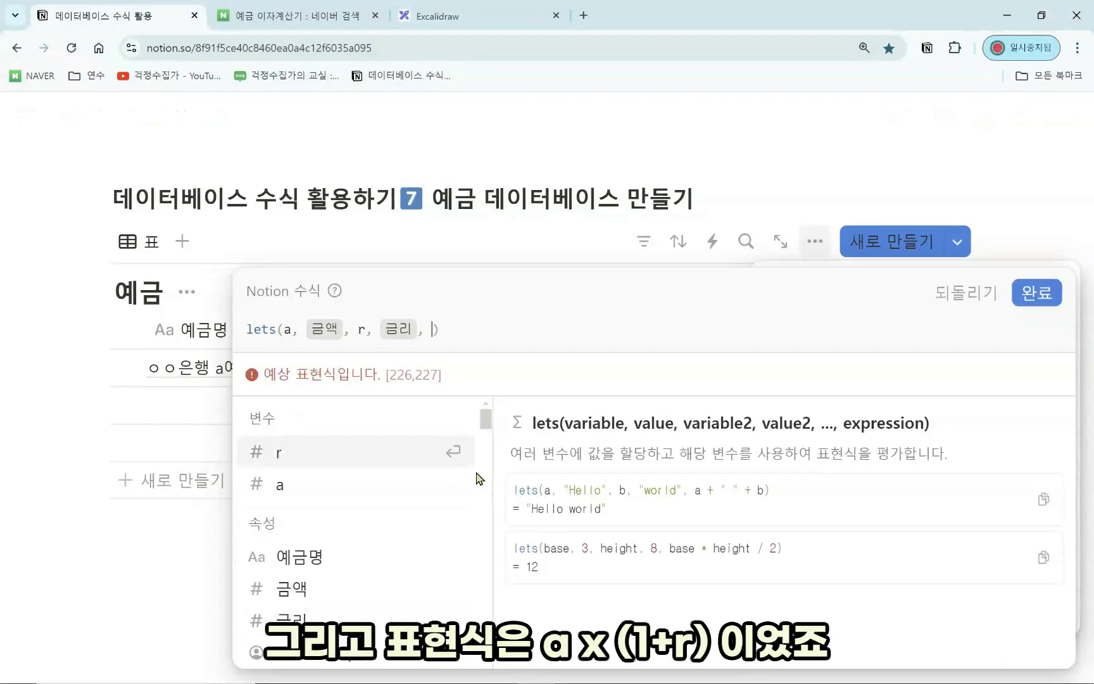
type("a")
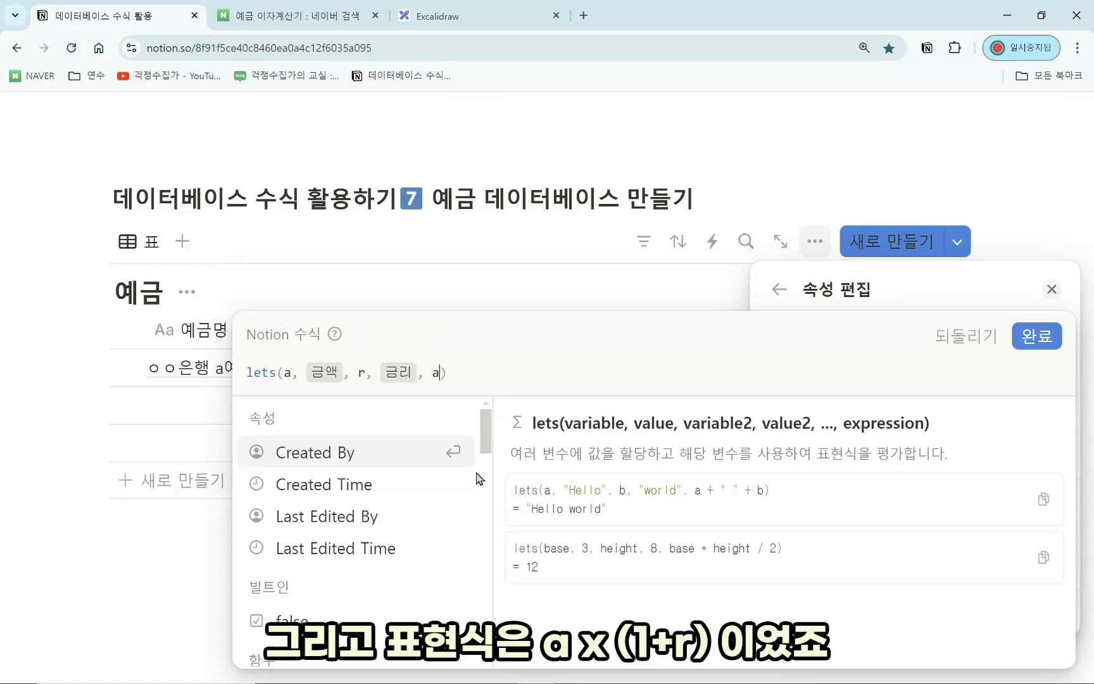
type("*(1")
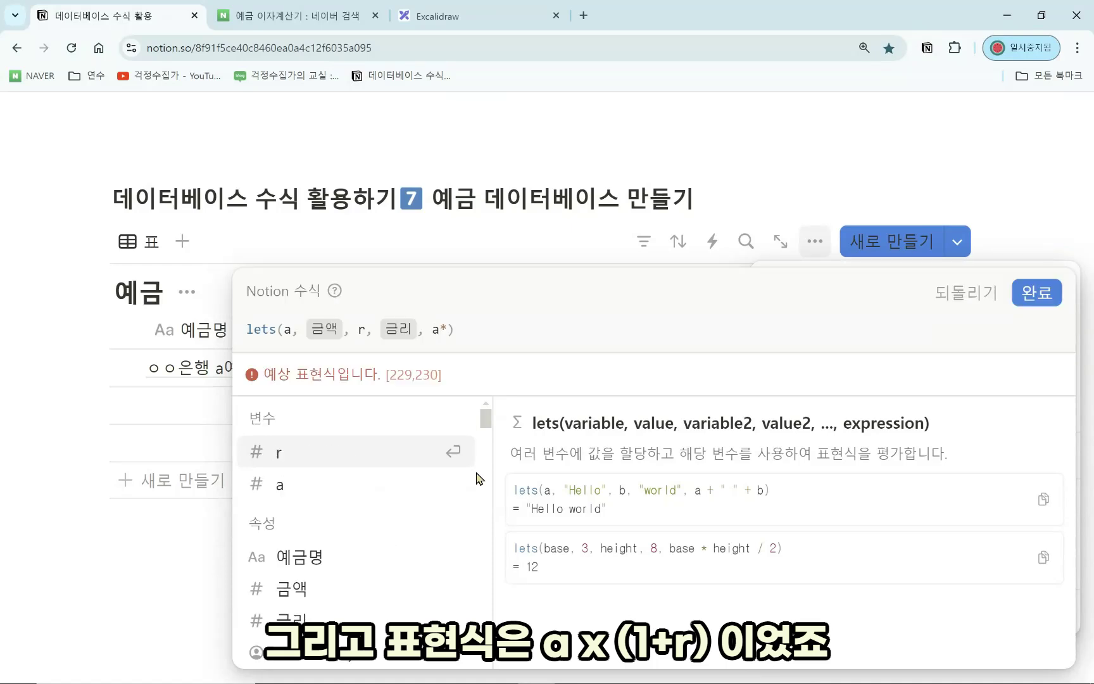
type("+r)")
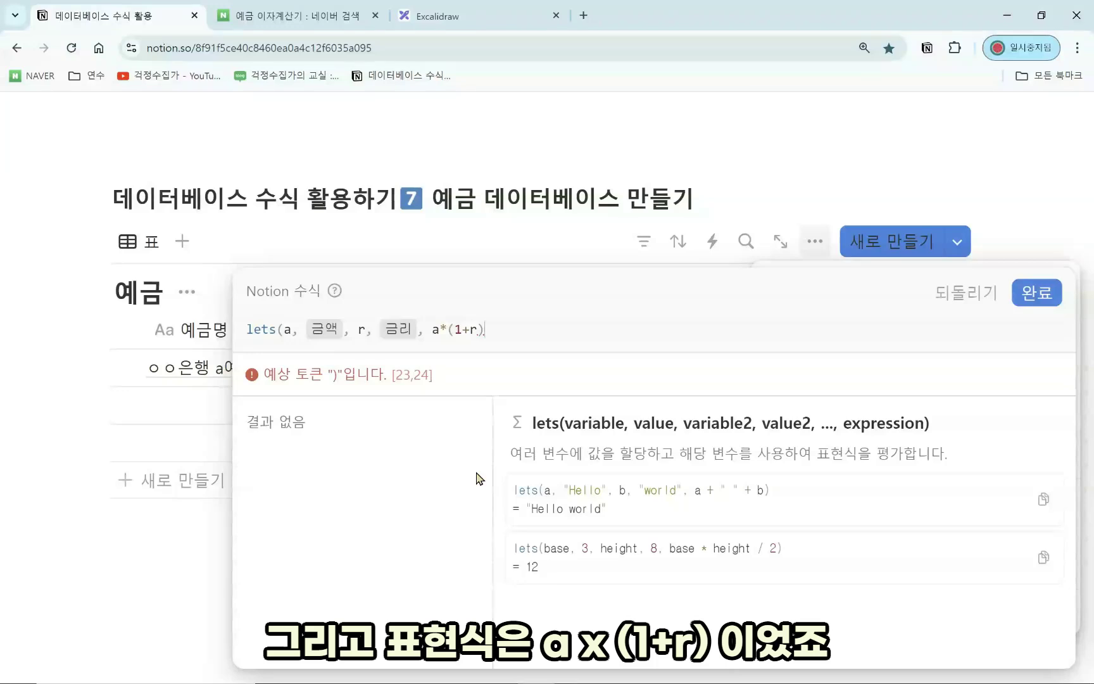
type(")")
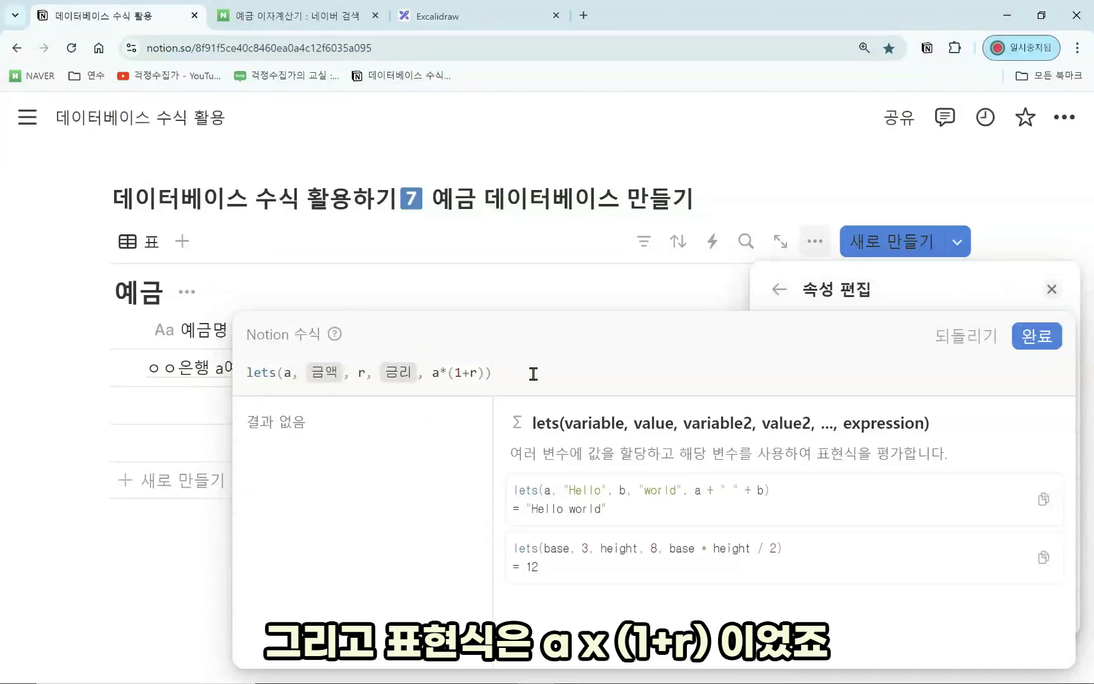
left_click(1036, 345)
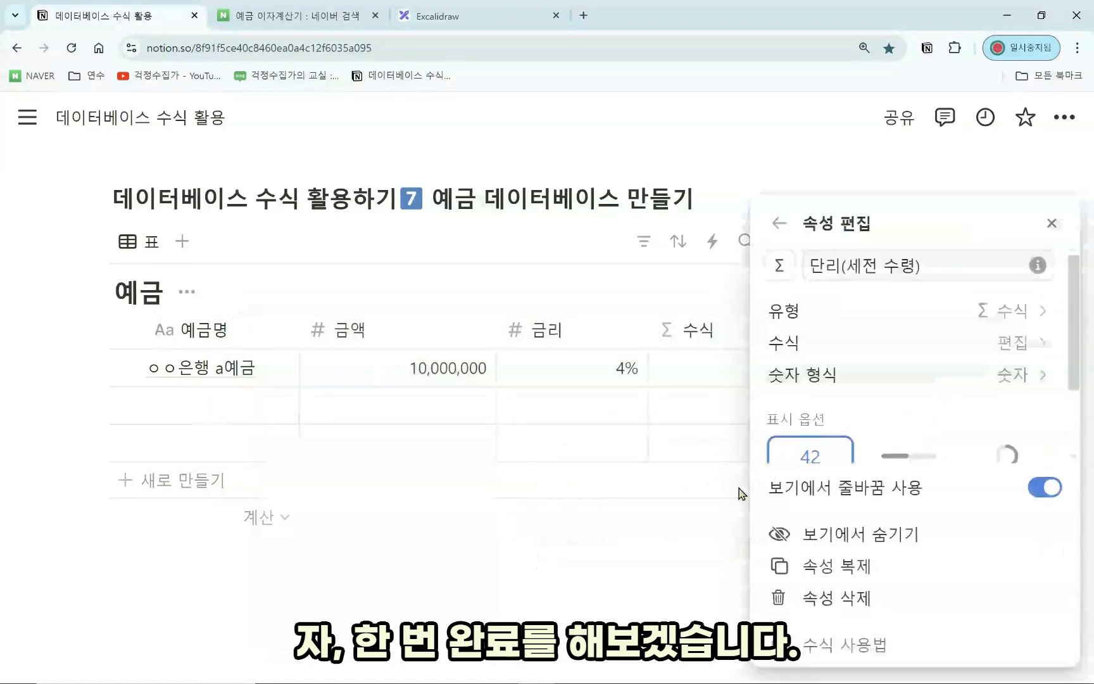
left_click(665, 521)
Step: Format the 단리(세전 수령) values as numbers with thousands commas and narrow the column to fit its name
left_click_drag(876, 331, 838, 331)
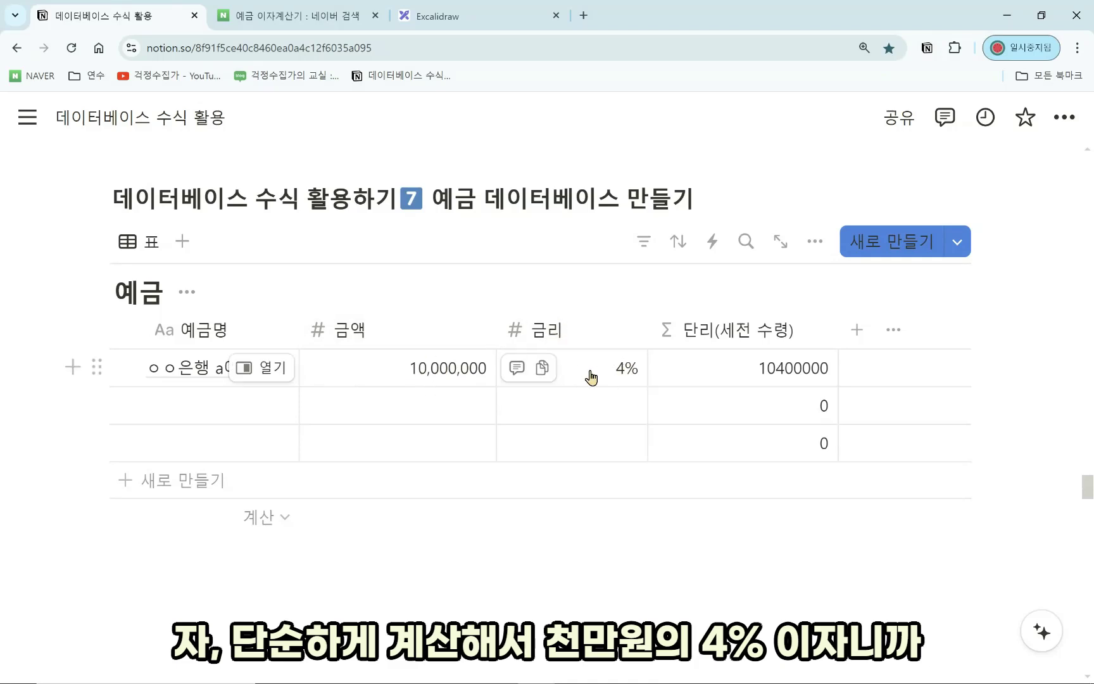
left_click(794, 337)
left_click(791, 342)
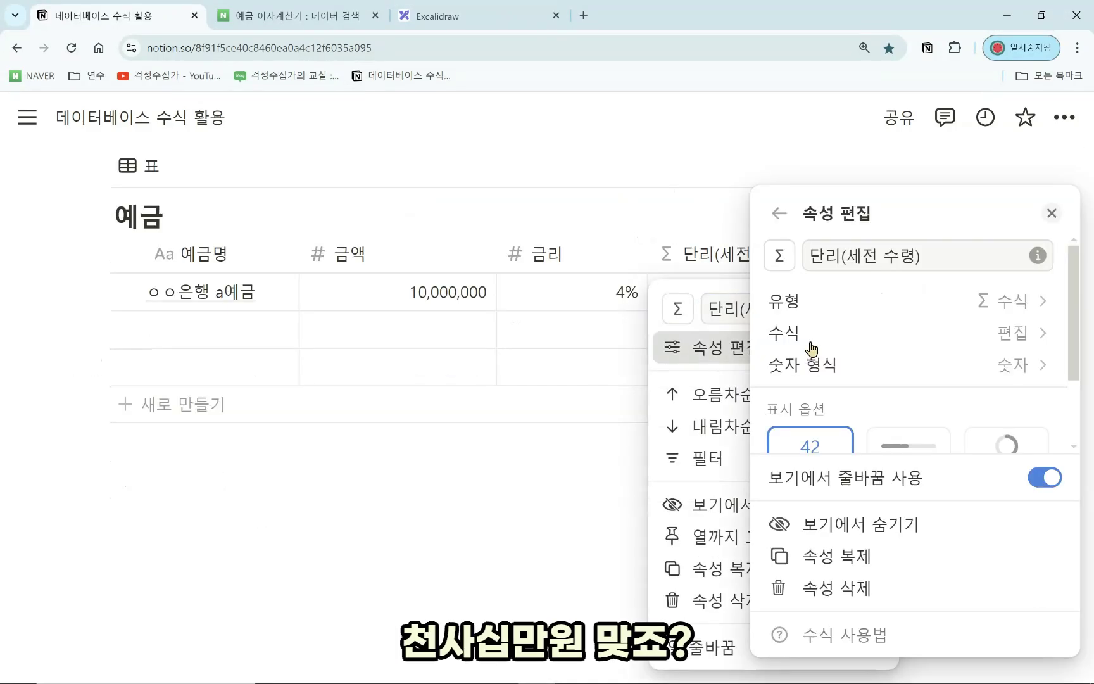
left_click(950, 370)
left_click(921, 365)
left_click(645, 443)
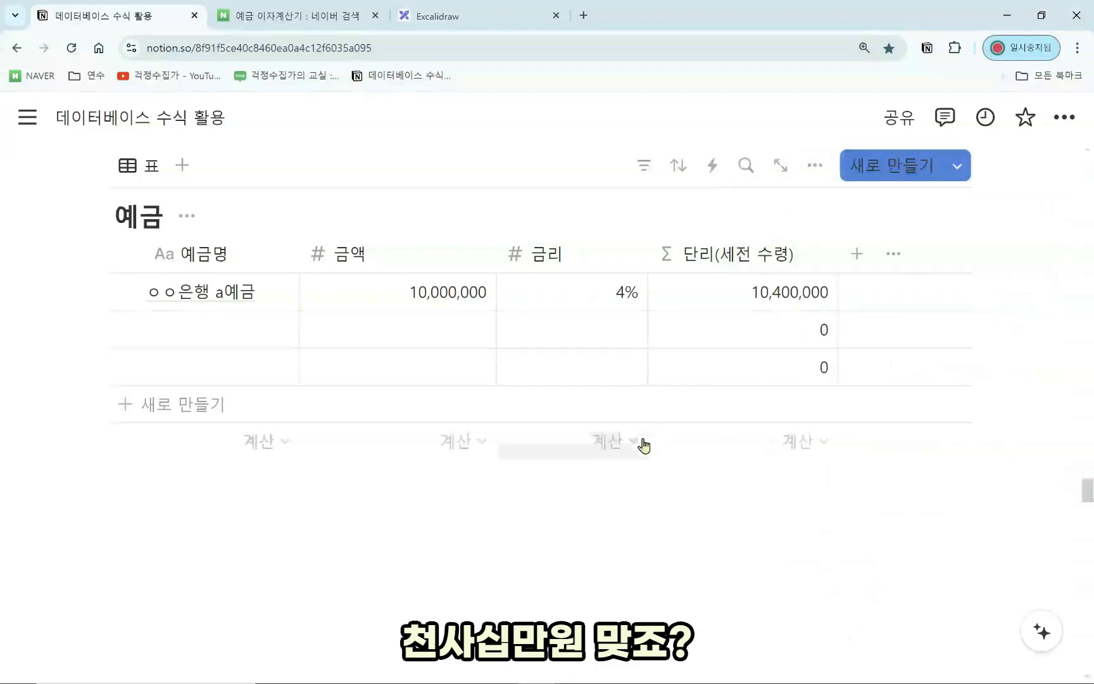
scroll(642, 445, "up", 1)
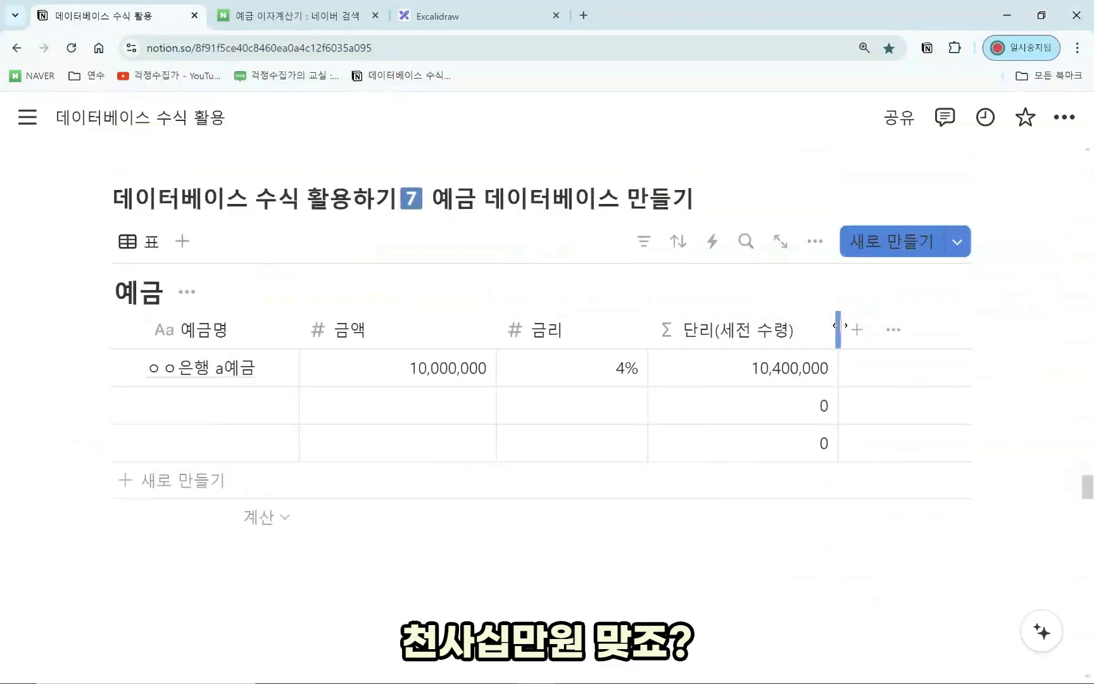
left_click_drag(838, 328, 815, 329)
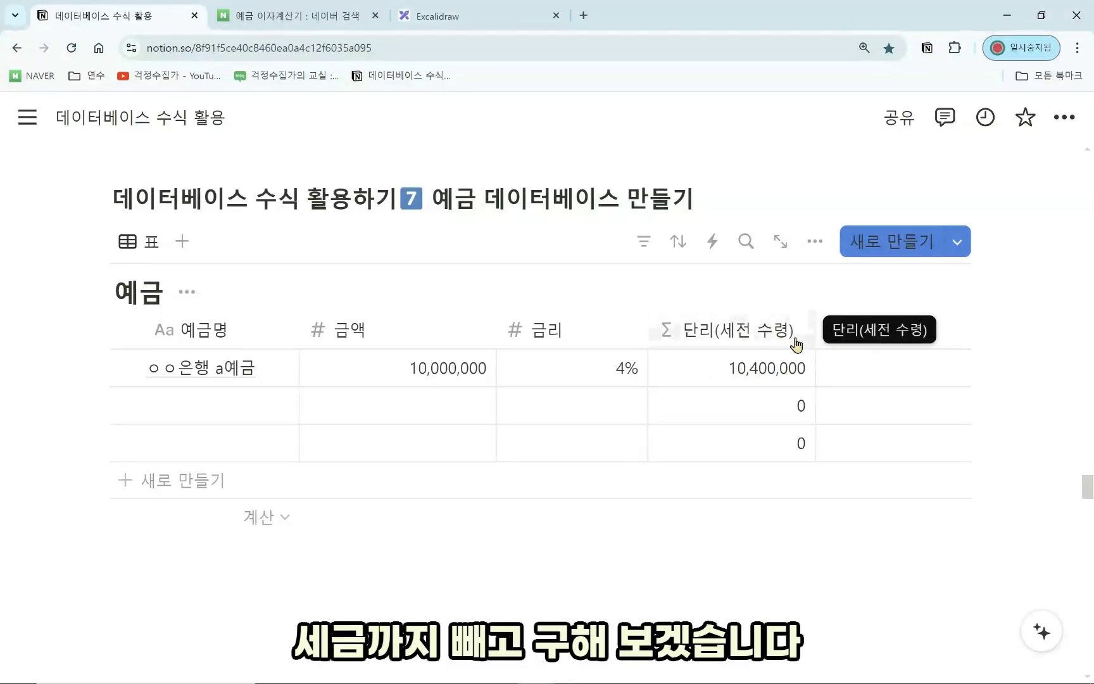
Step: Duplicate the 단리(세전 수령) property and rename the copy 단리(실수령)
left_click(796, 345)
left_click(801, 570)
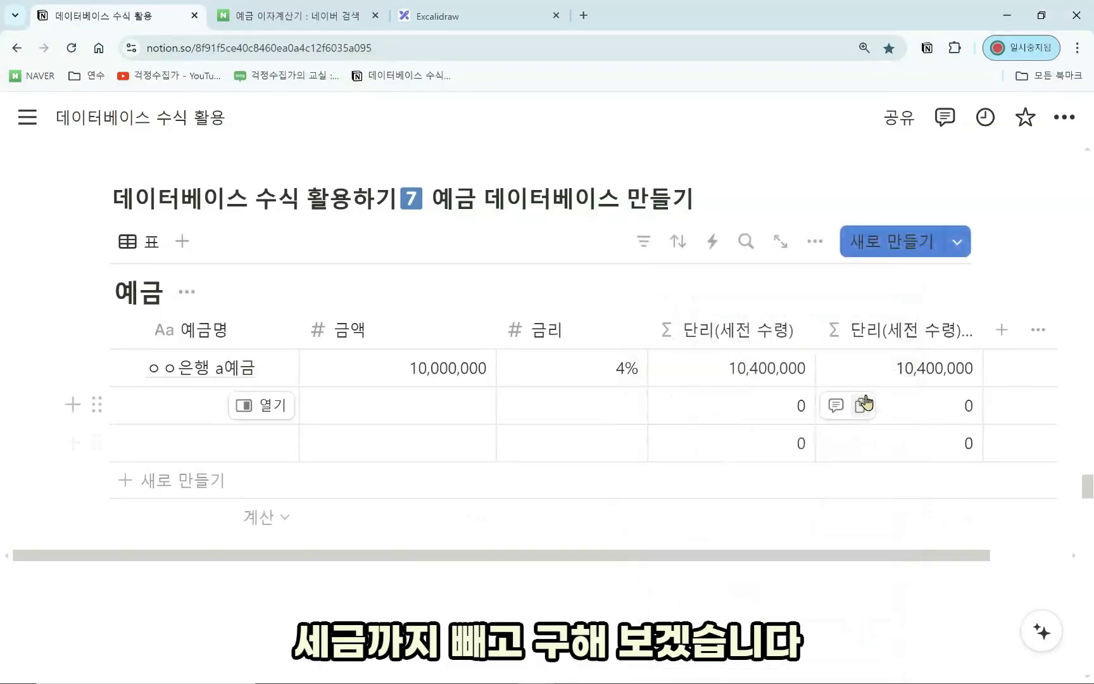
left_click(883, 334)
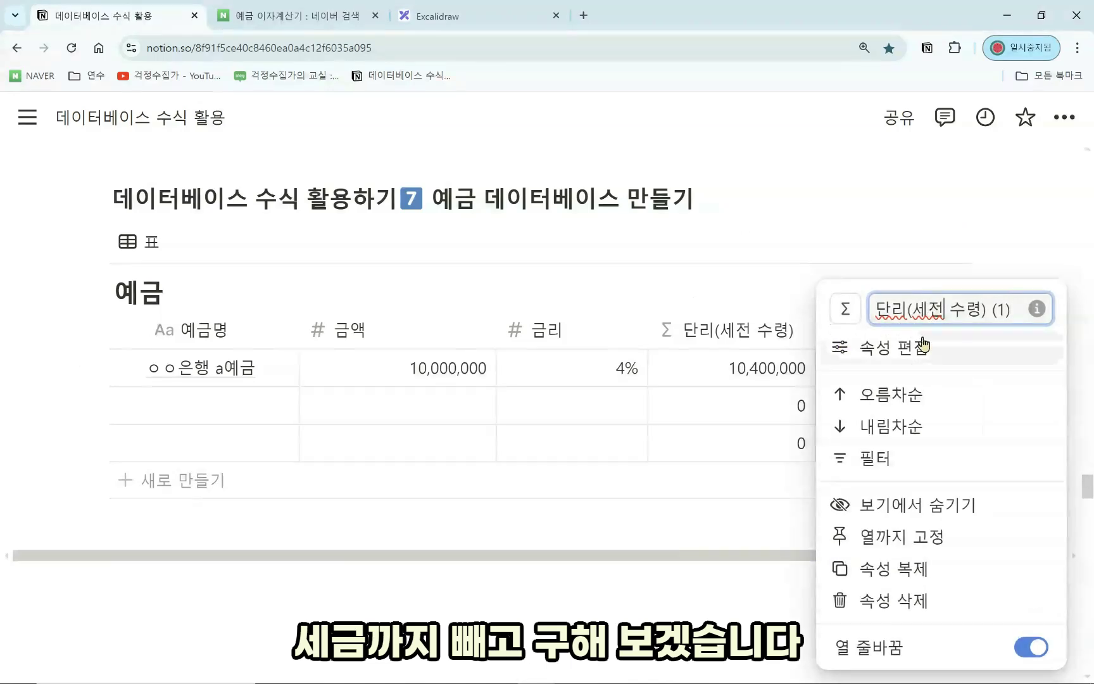
key("Right")
key("Right")
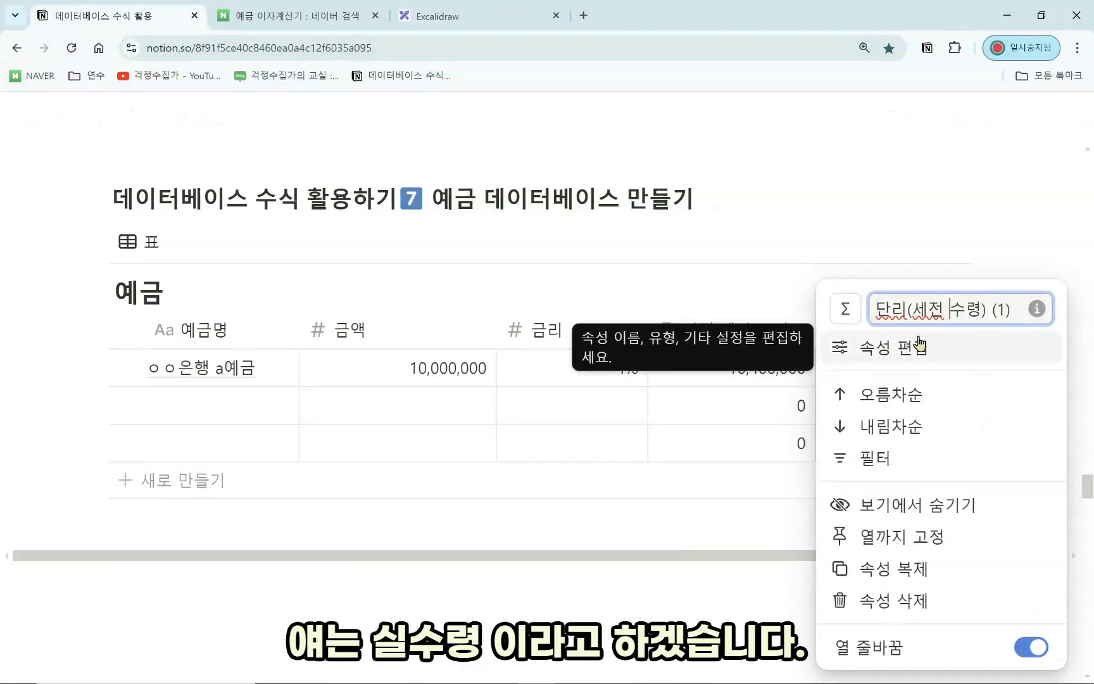
key("BackSpace")
key("BackSpace")
key("BackSpace")
type("실수령")
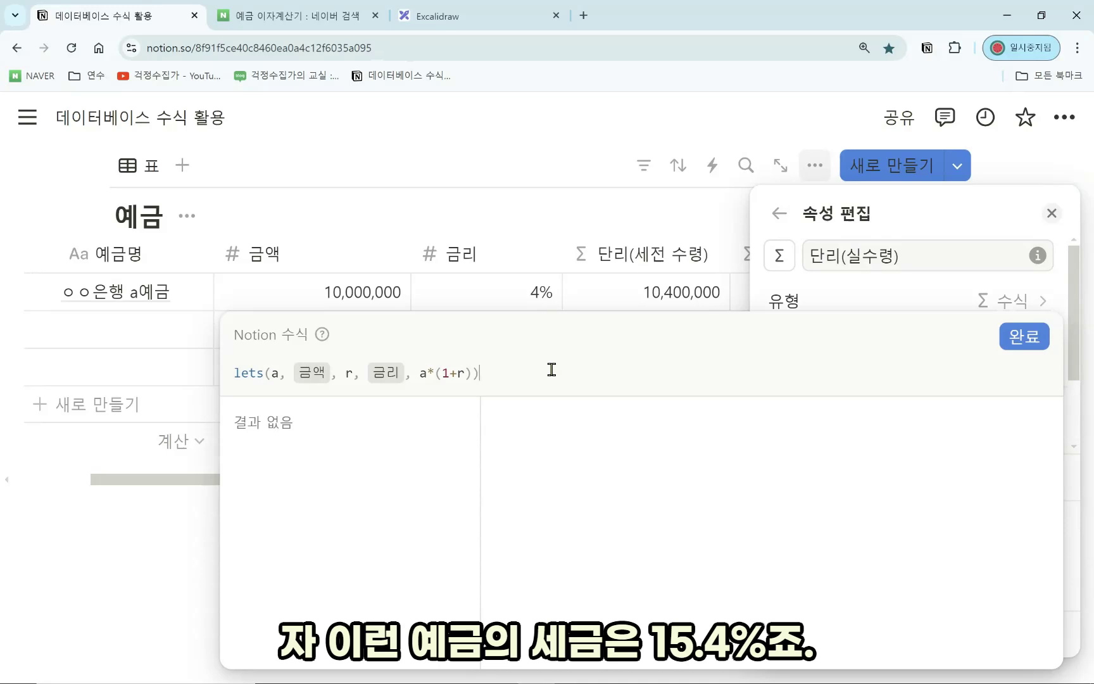
Step: Replace the 단리(실수령) formula with the 단리(세전 수령) property minus 금액, enclosed in parentheses
left_click_drag(551, 369, 245, 367)
key("BackSpace")
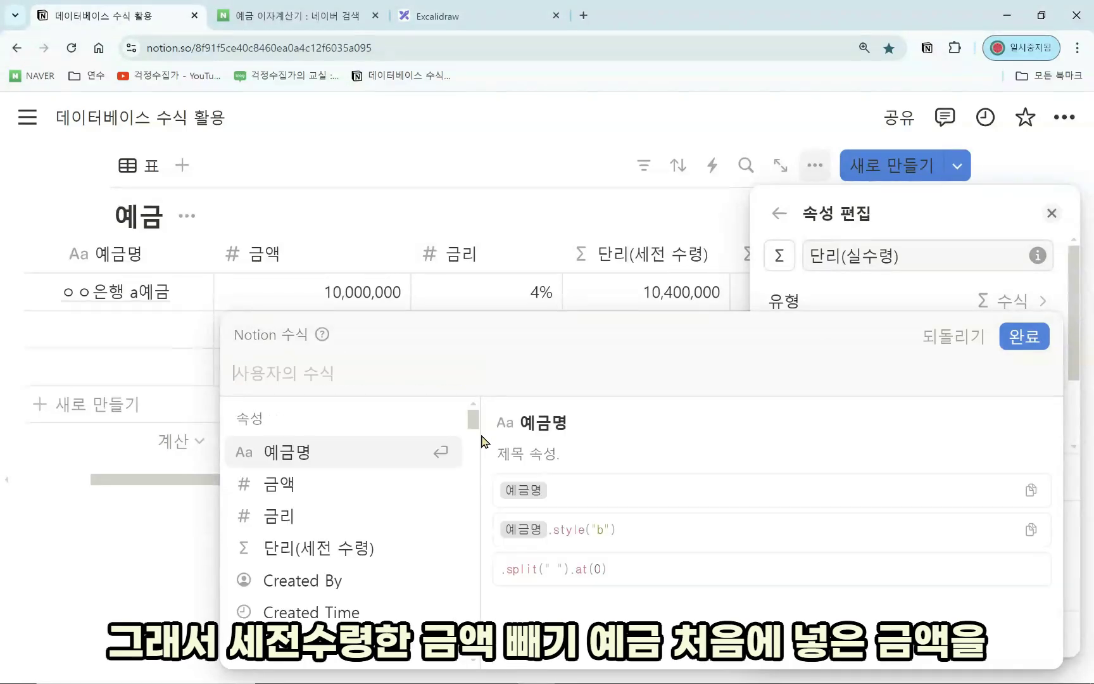
left_click(404, 550)
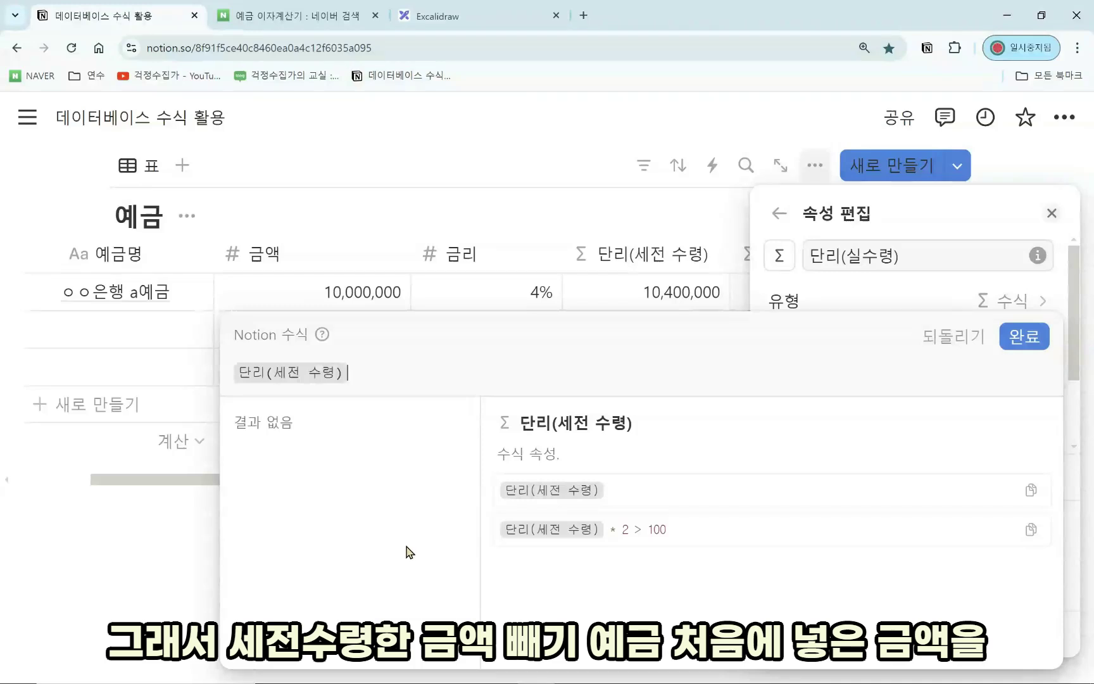
type("-")
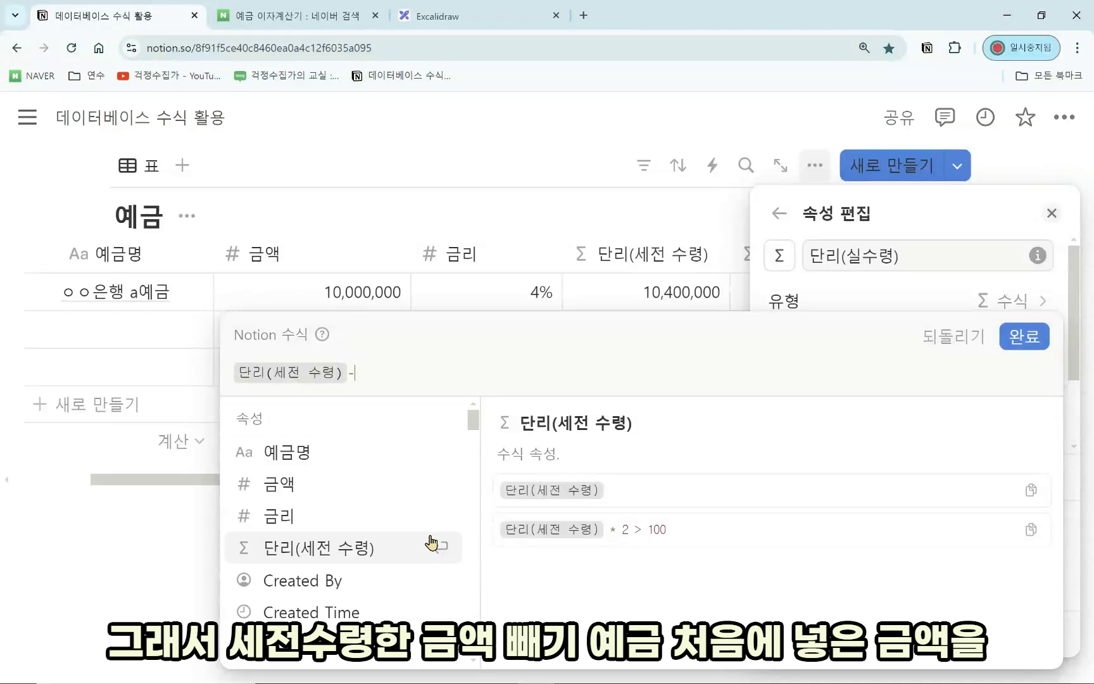
left_click(372, 491)
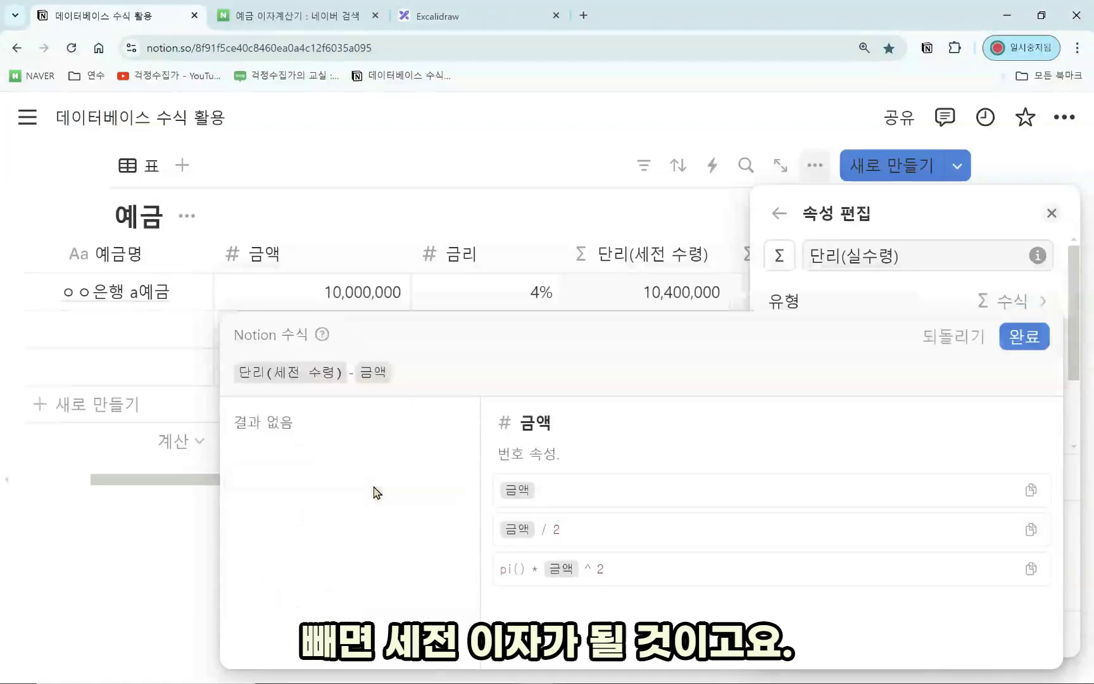
type(")")
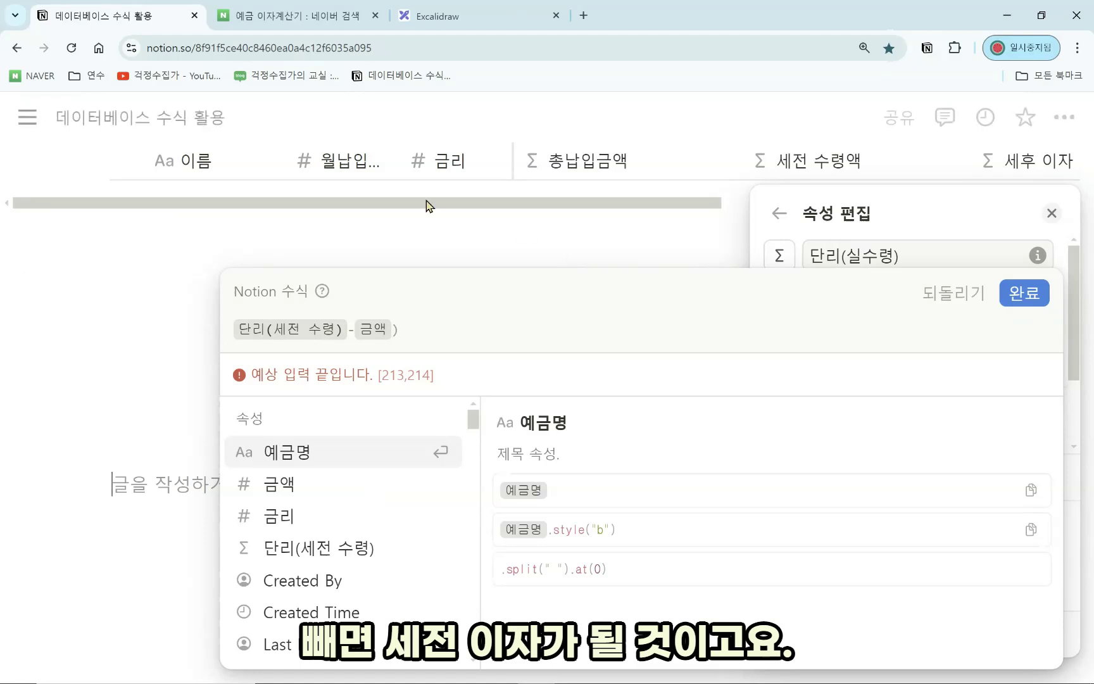
left_click(248, 343)
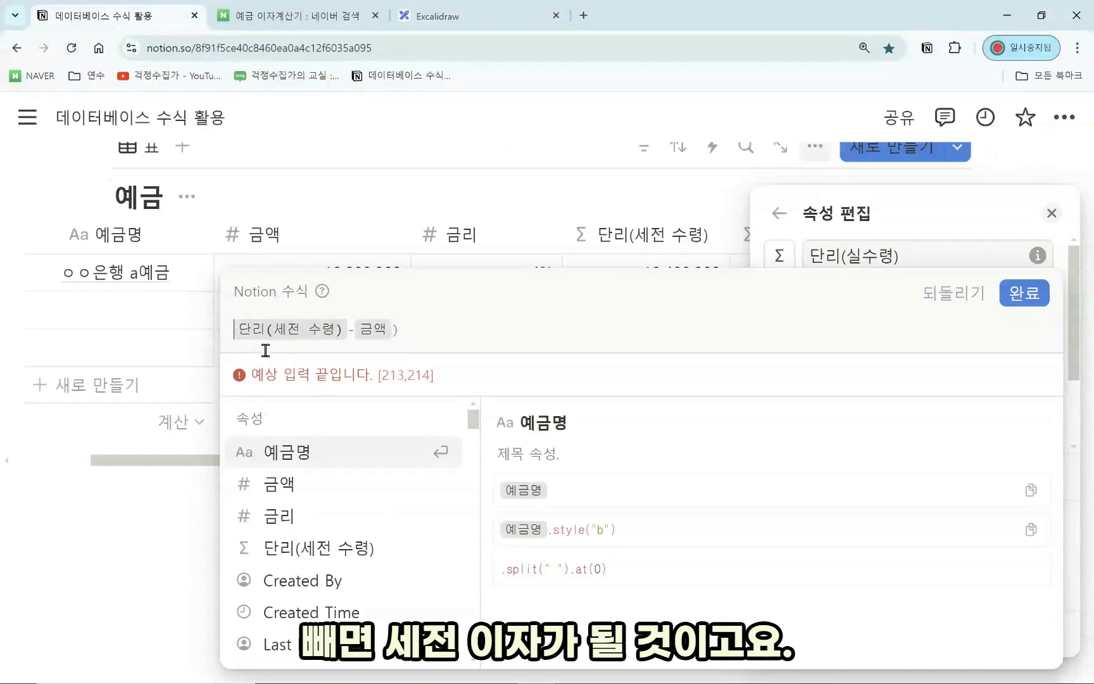
type("(")
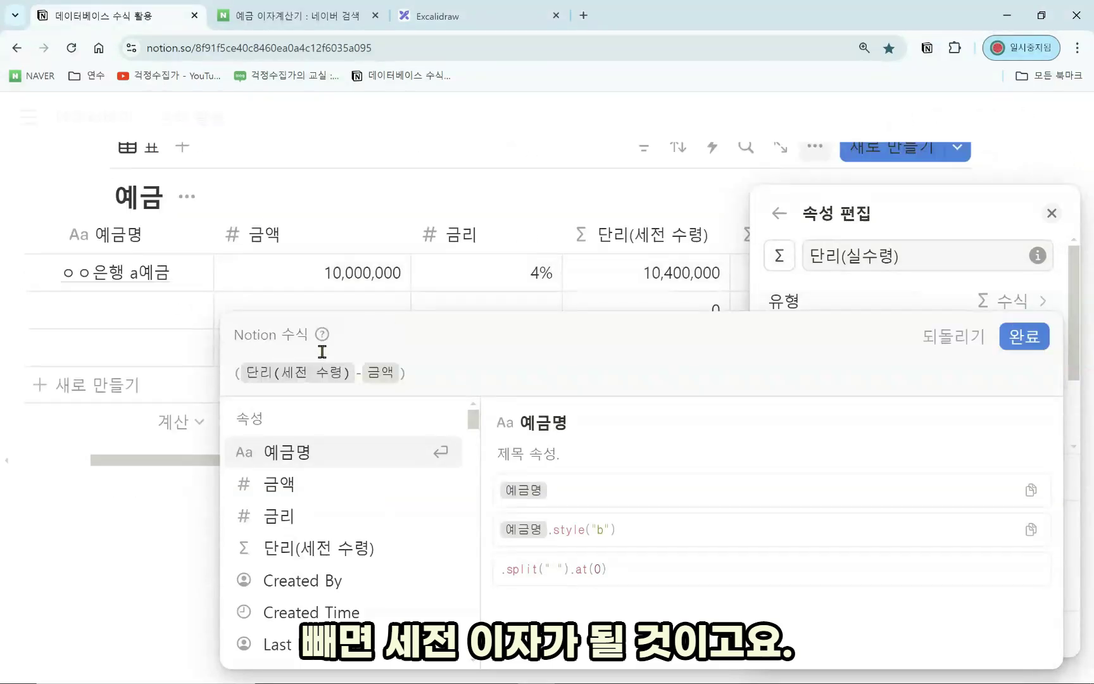
Step: Complete the 단리(실수령) formula by multiplying the bracketed interest by 84.6/100 and adding the 금액 property, and save it
left_click(513, 373)
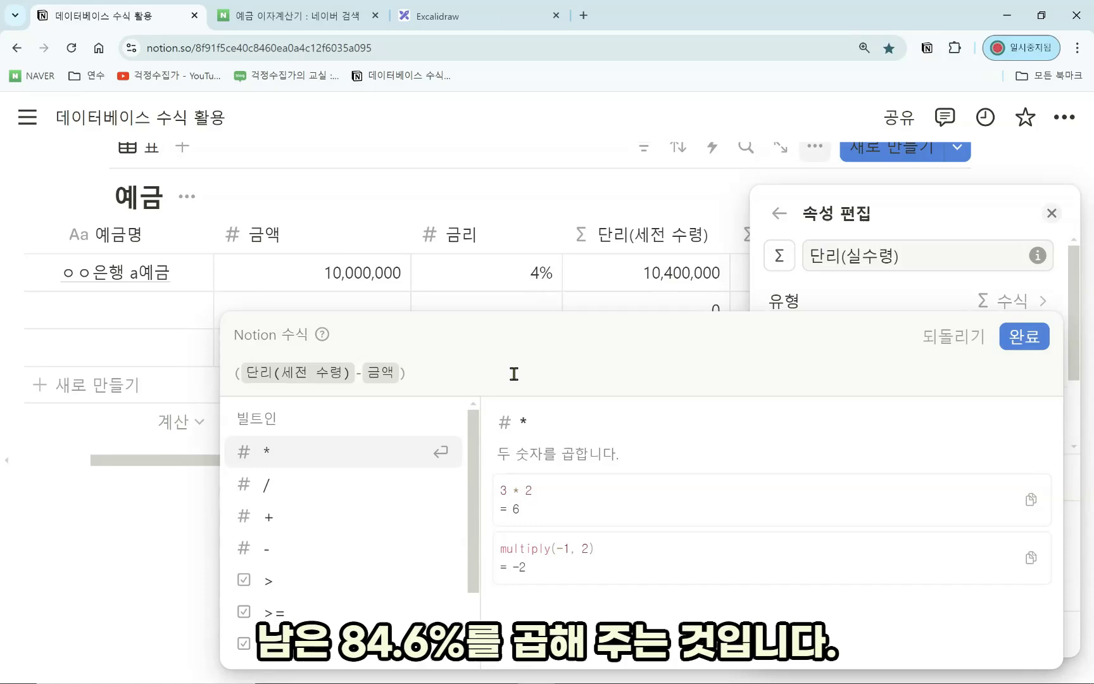
type("*")
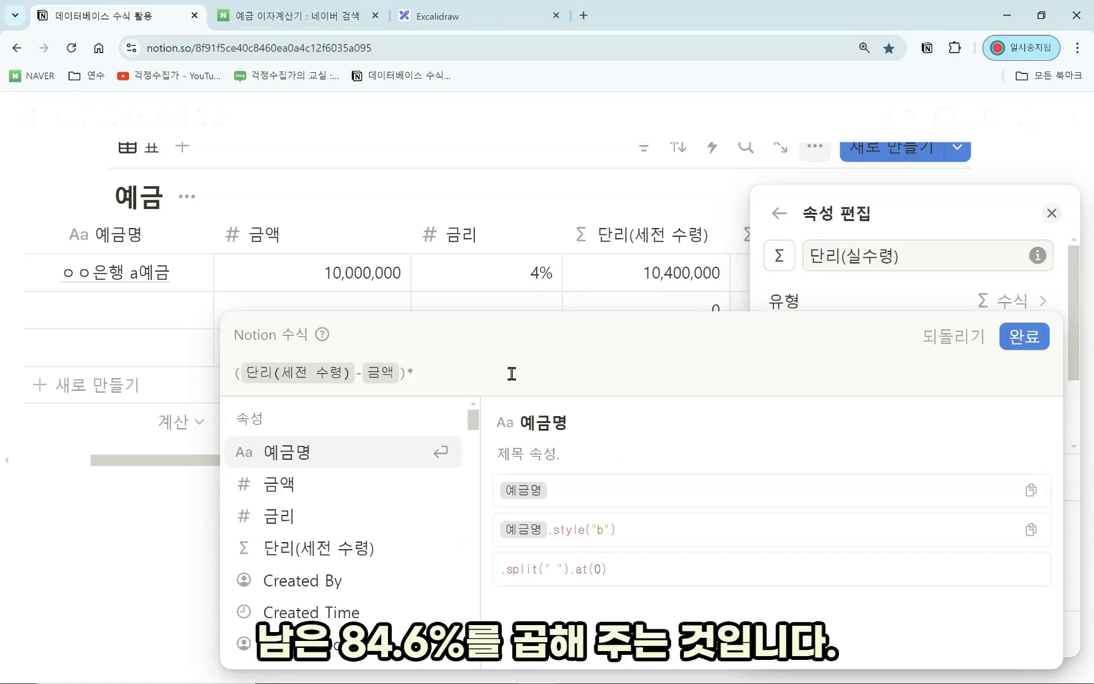
type("84.6")
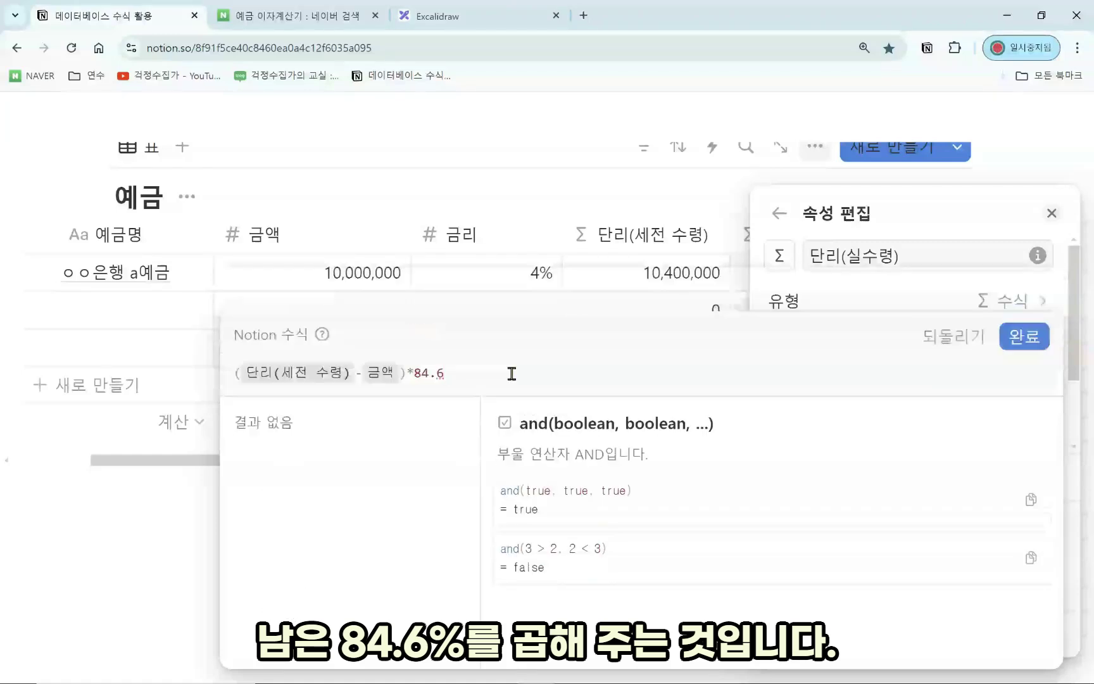
type("/100")
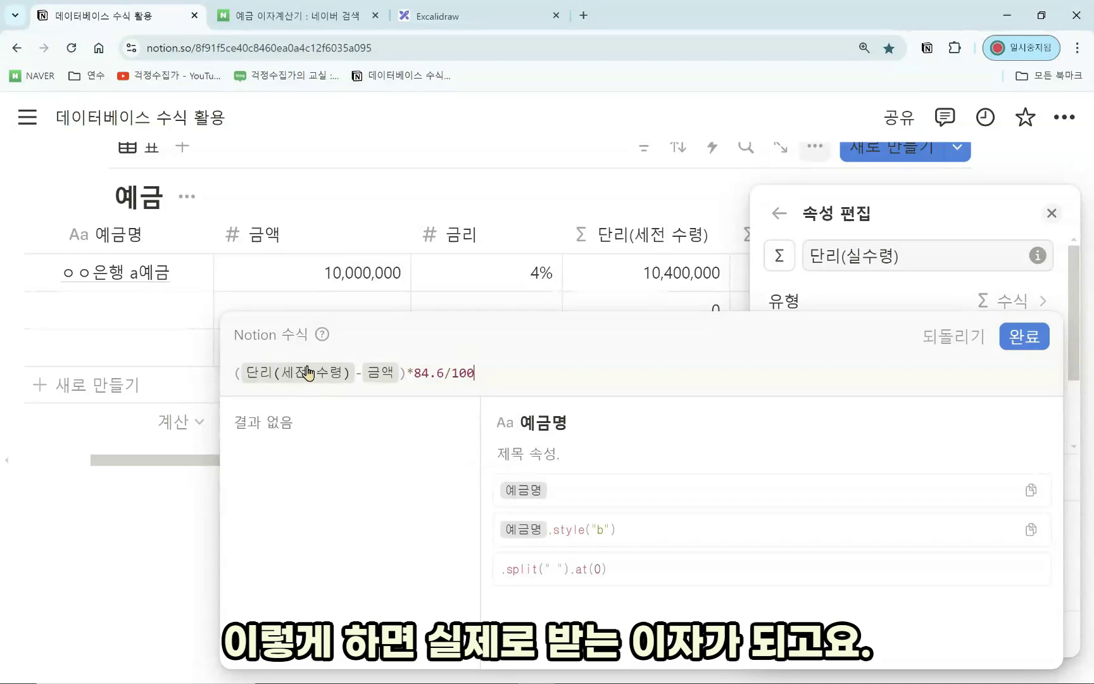
left_click(516, 374)
type("+")
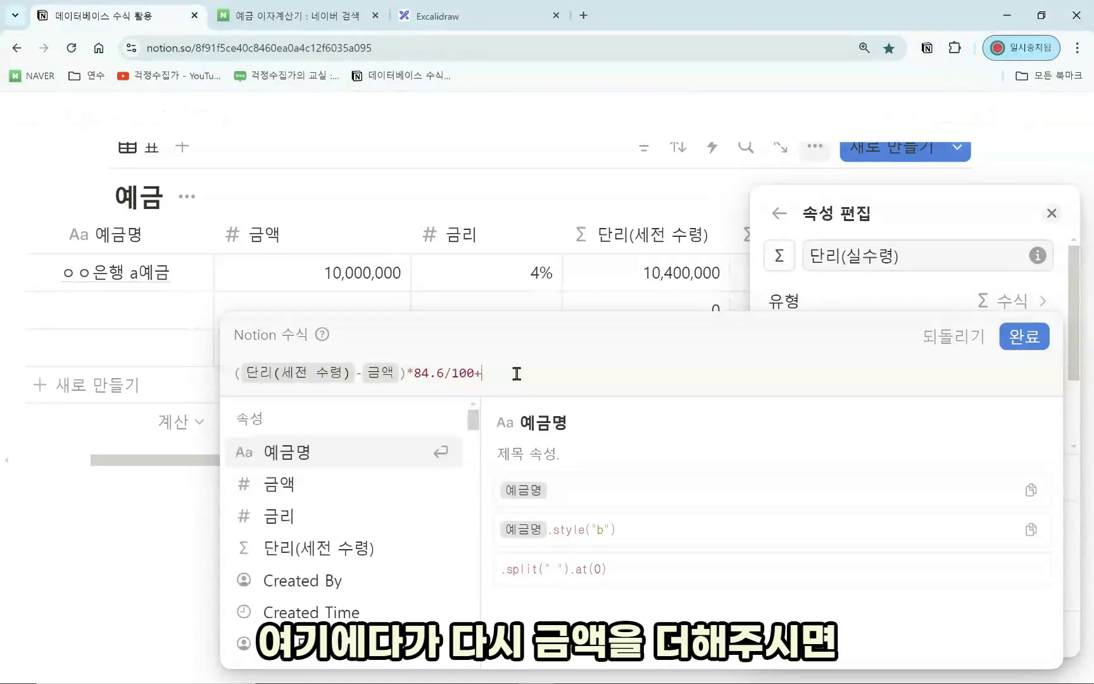
left_click(366, 486)
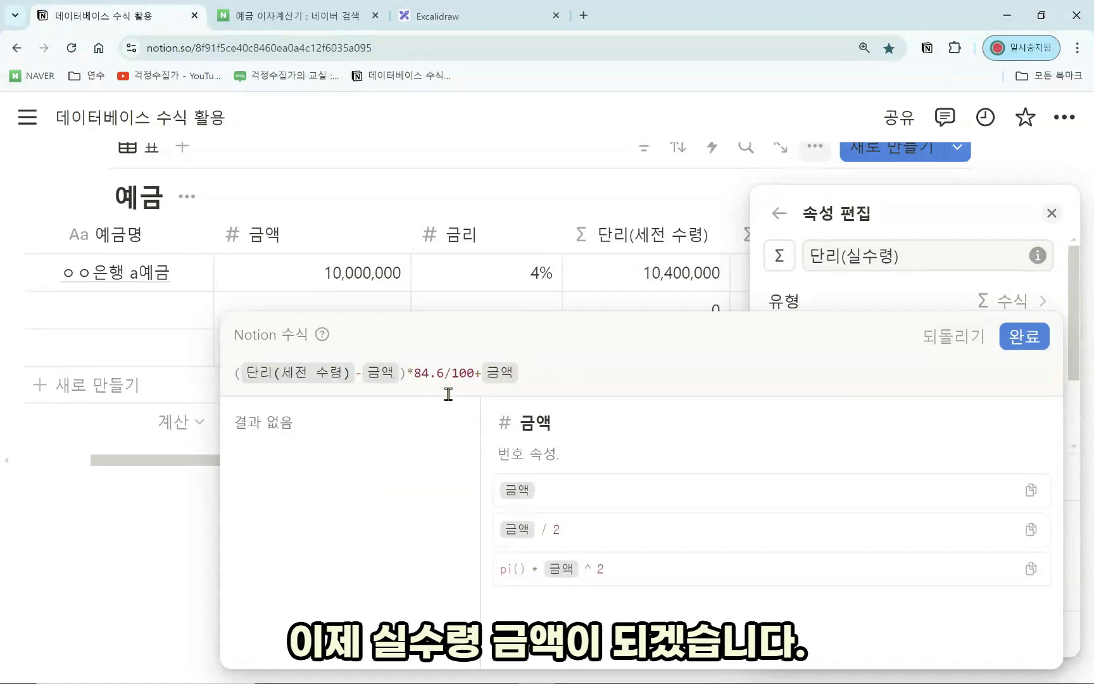
left_click(1017, 337)
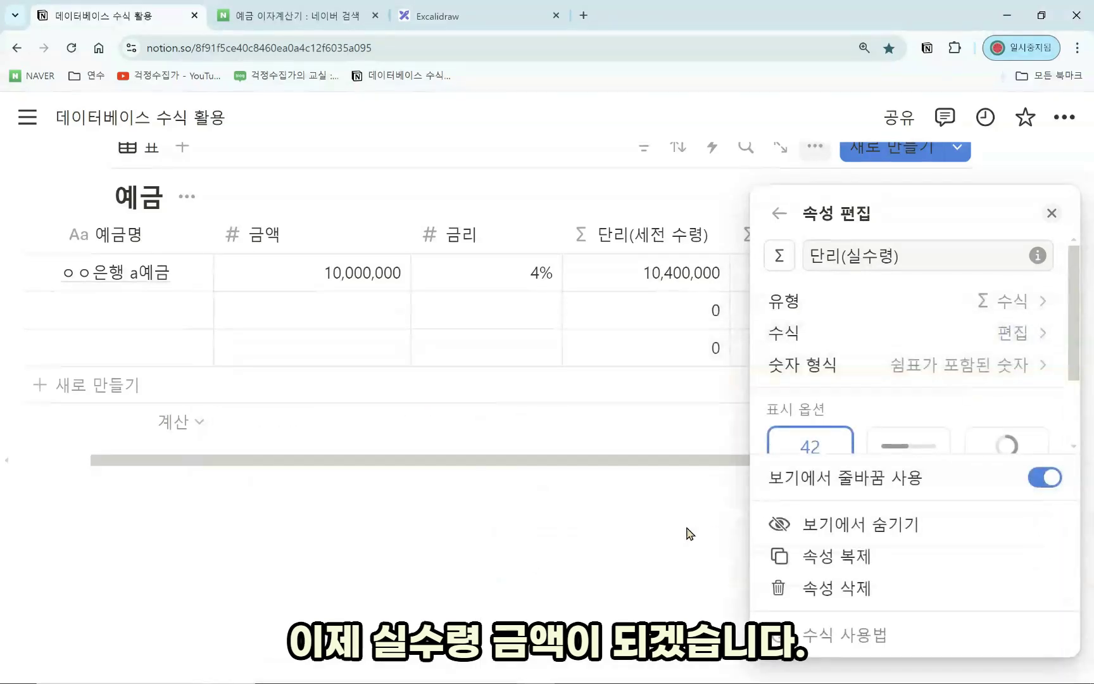
left_click(672, 511)
scroll(843, 356, "up", 2)
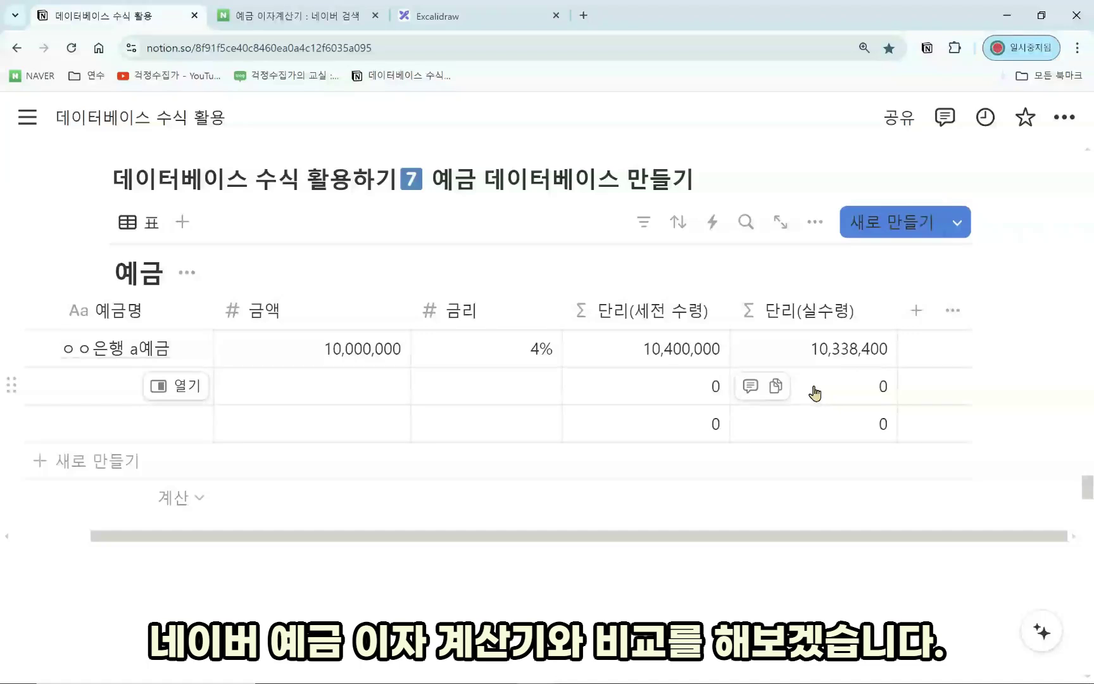
Step: In the Naver deposit calculator, enter a deposit of 10,000,000 won, a term of 1 year and a simple interest rate of 4%
left_click(310, 19)
left_click(544, 380)
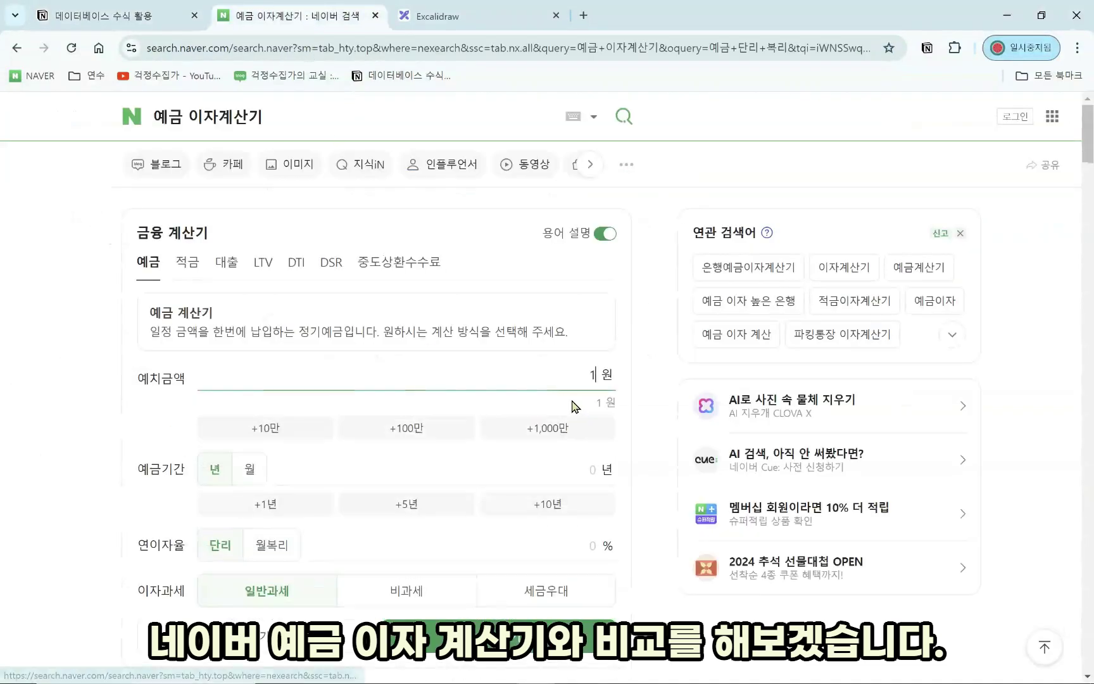
type("10,0")
type("00,00")
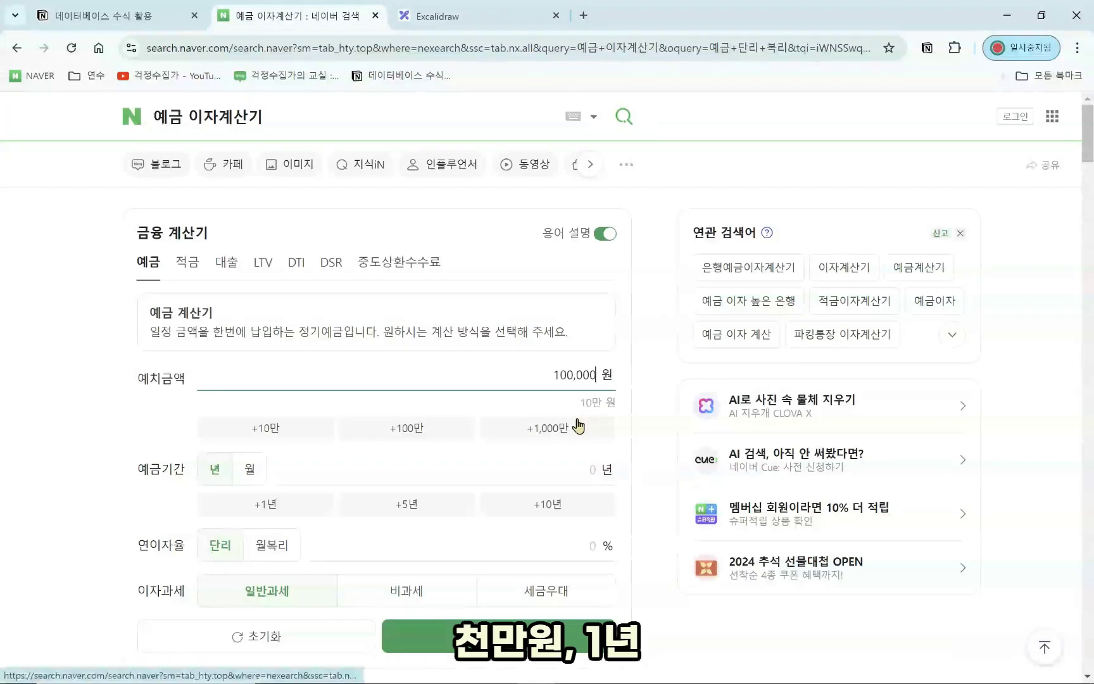
type("0")
left_click(582, 475)
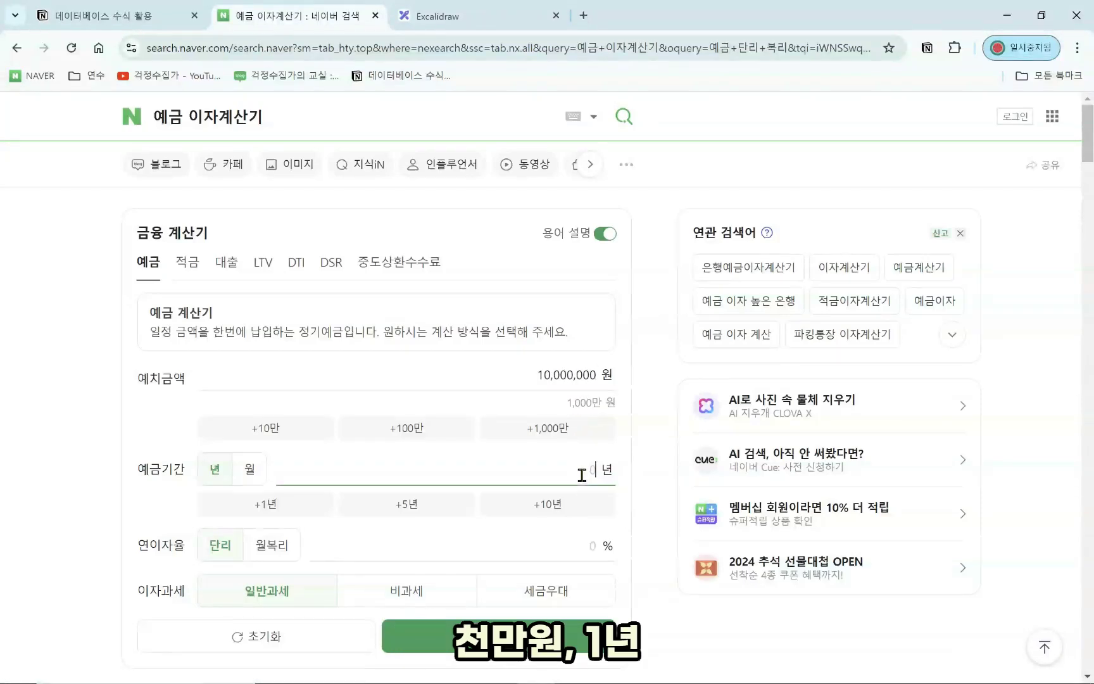
type("1")
left_click(578, 547)
type("4")
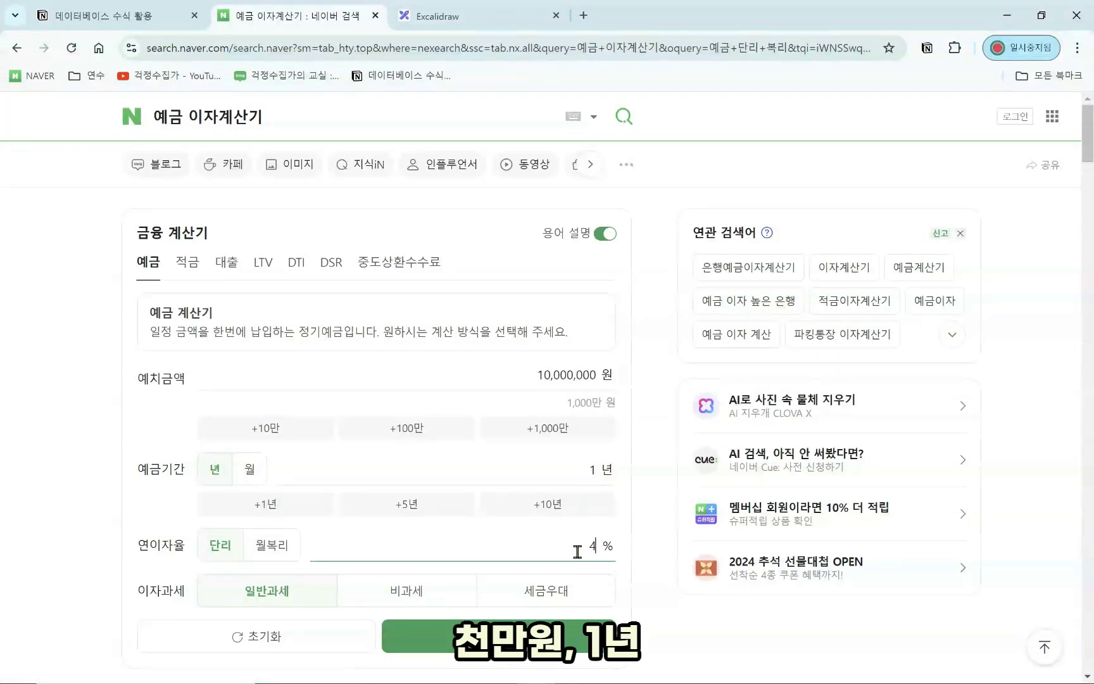
scroll(488, 555, "down", 1)
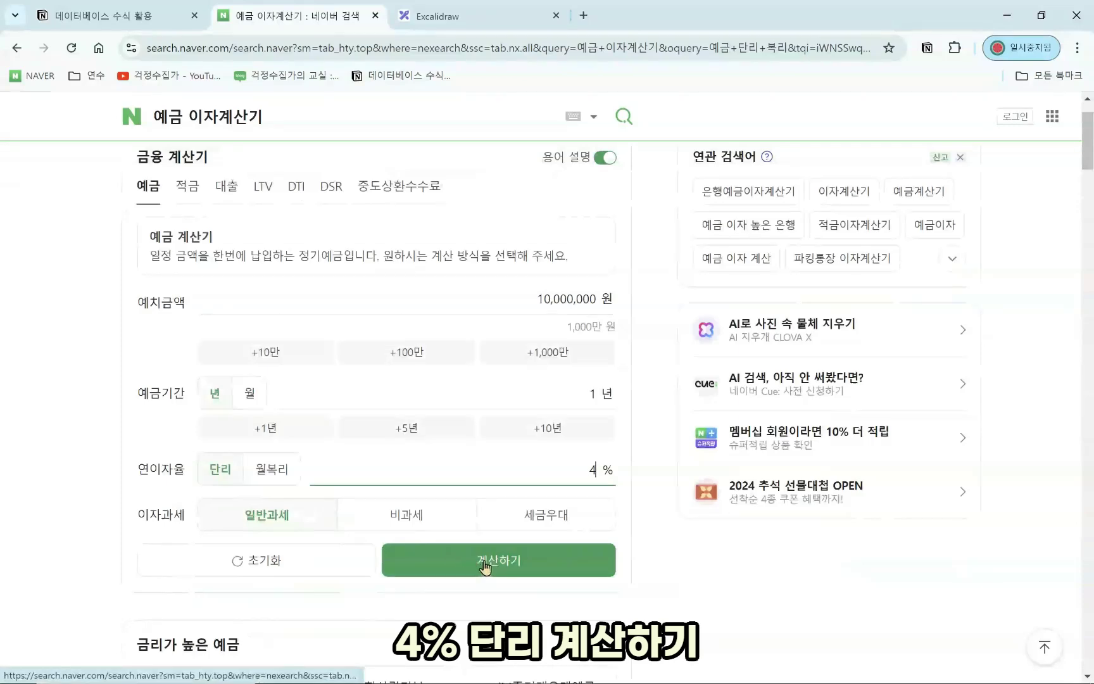
Step: Calculate the deposit, expand the result details, and check the pre-tax interest and after-tax payout amounts
left_click(485, 567)
scroll(488, 557, "down", 2)
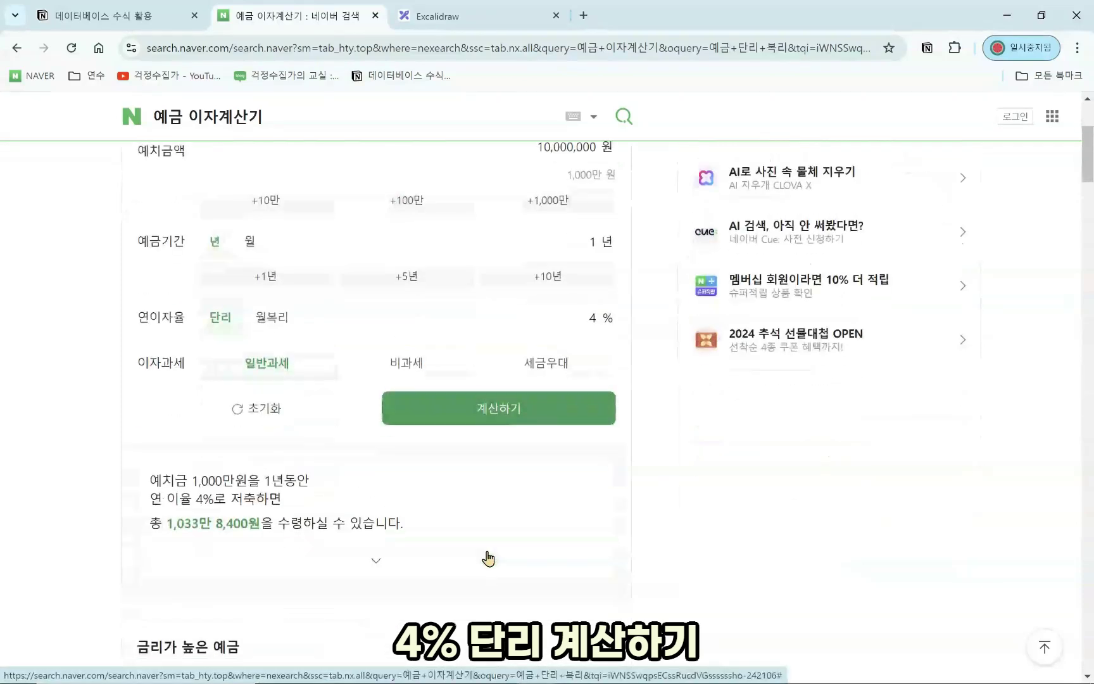
left_click(414, 557)
scroll(429, 555, "down", 1)
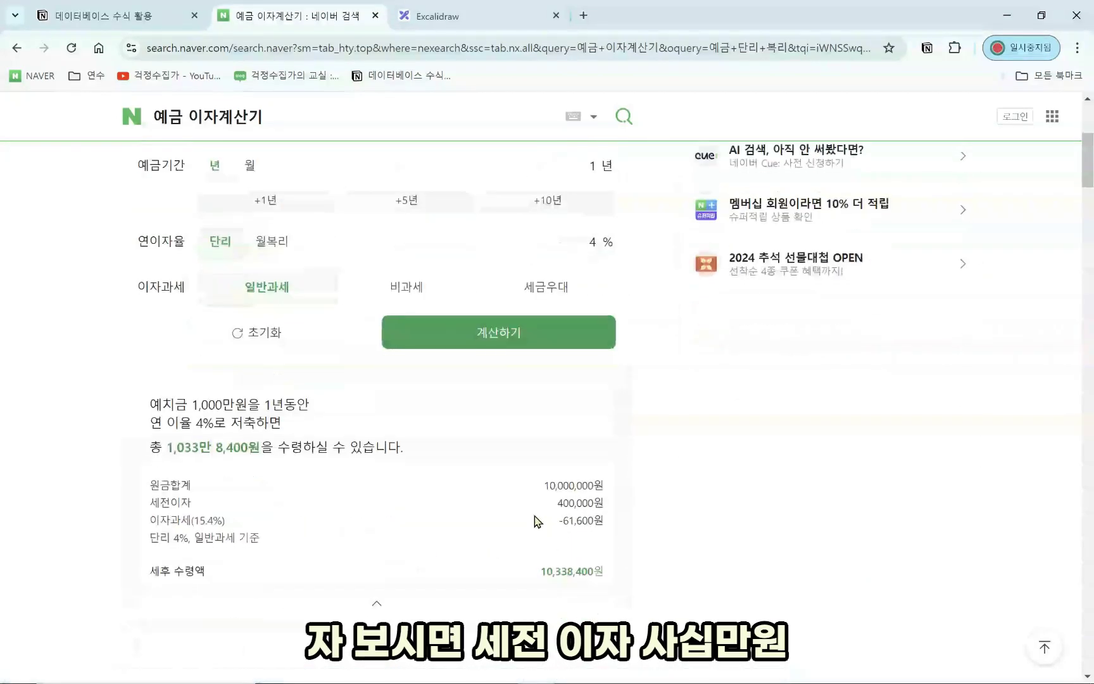
left_click_drag(557, 505, 601, 506)
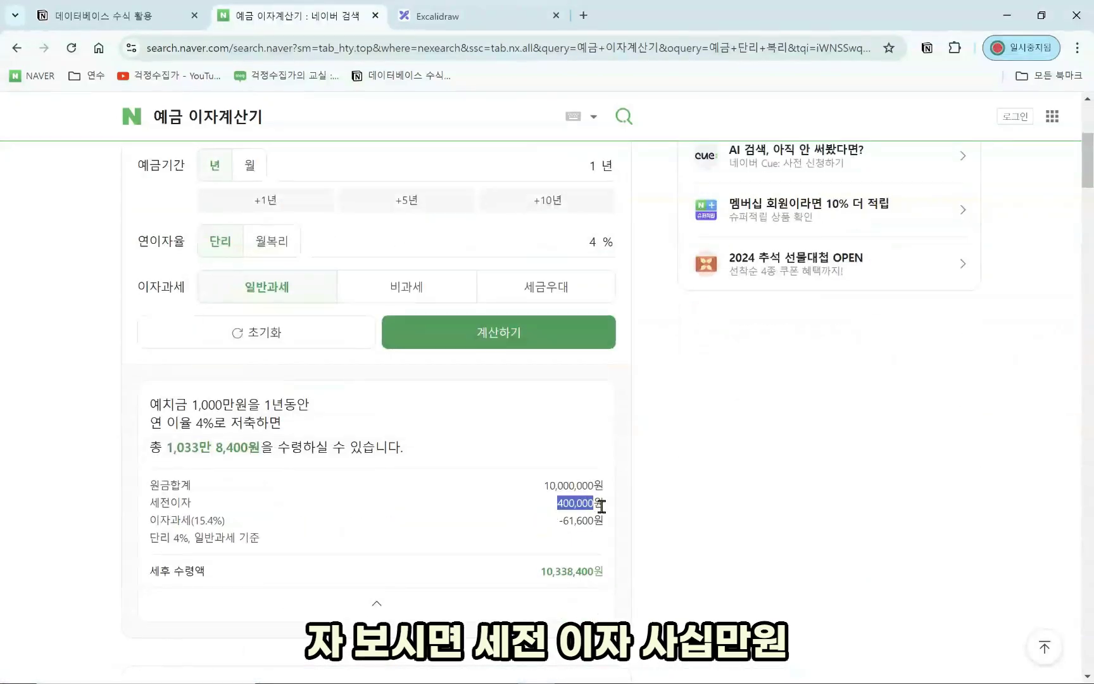
left_click(599, 508)
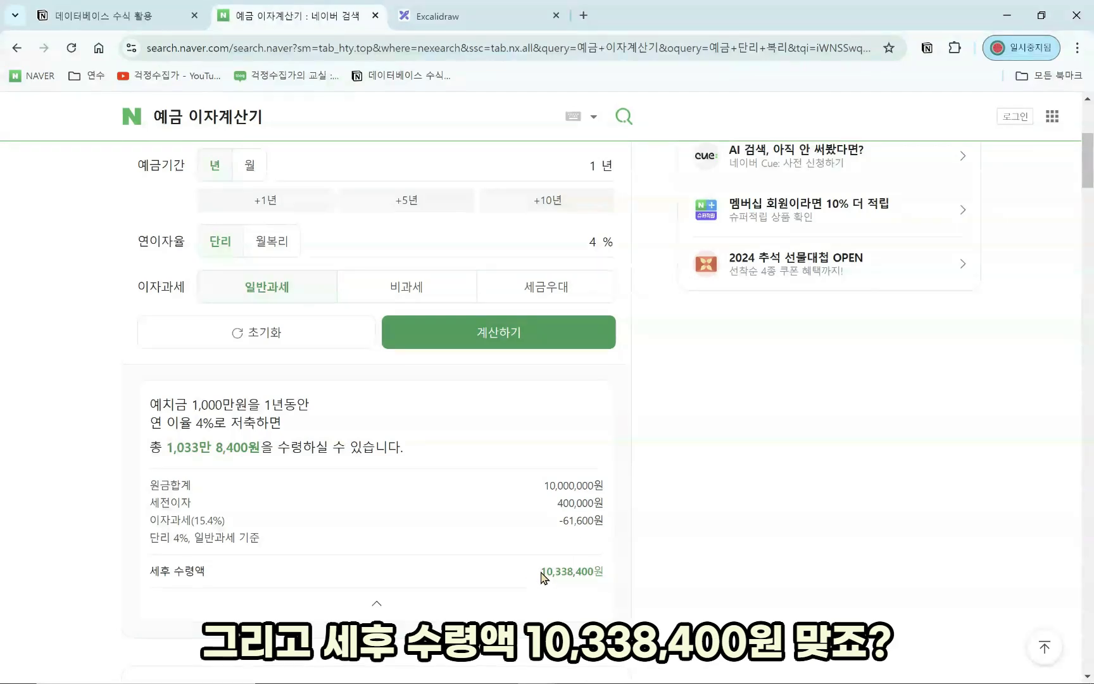
left_click_drag(543, 571, 595, 571)
left_click(642, 520)
Step: Return to the Notion database and review the formula of 단리(세전 수령) without changing it
left_click(101, 15)
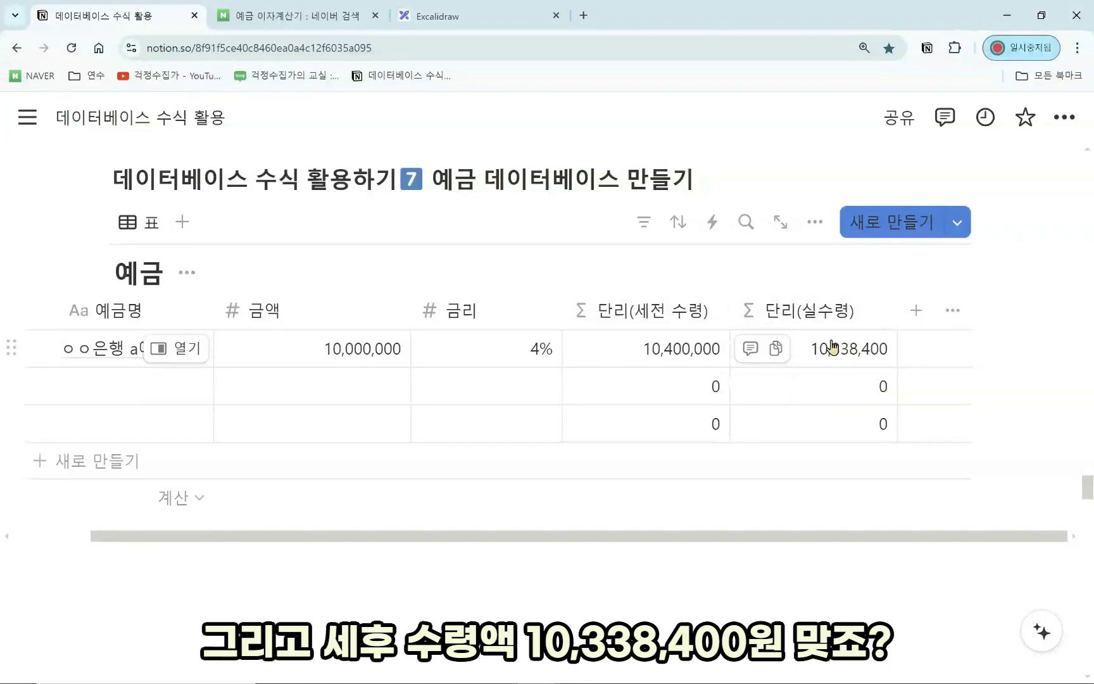
left_click(638, 312)
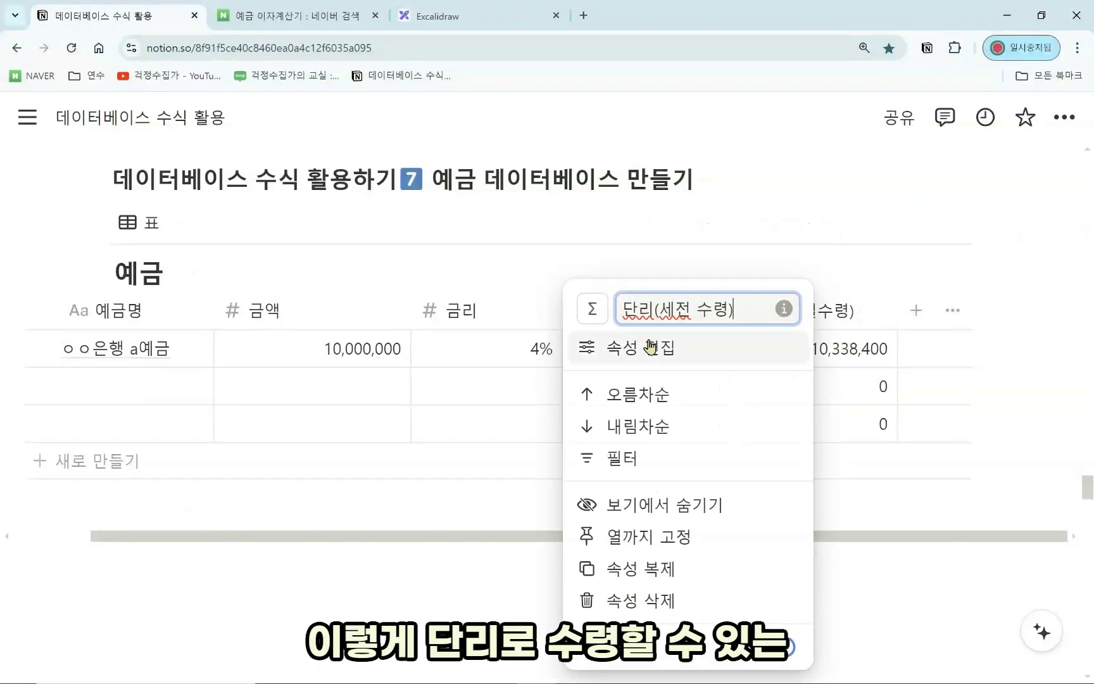
left_click(665, 346)
left_click(843, 342)
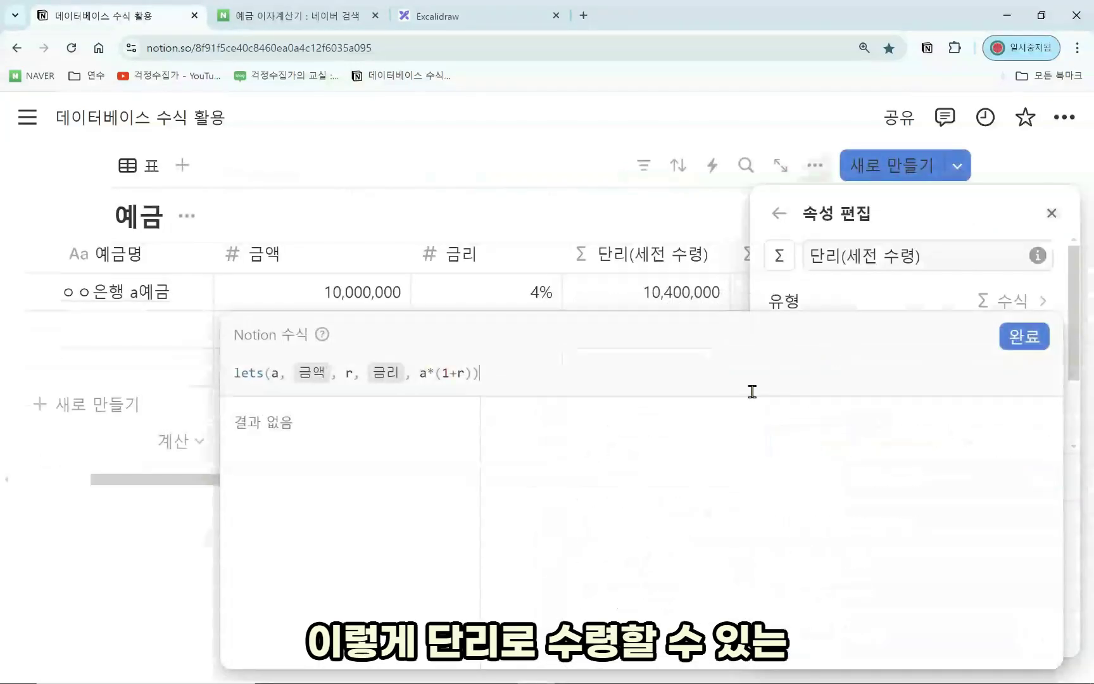
left_click(169, 511)
scroll(317, 487, "up", 1)
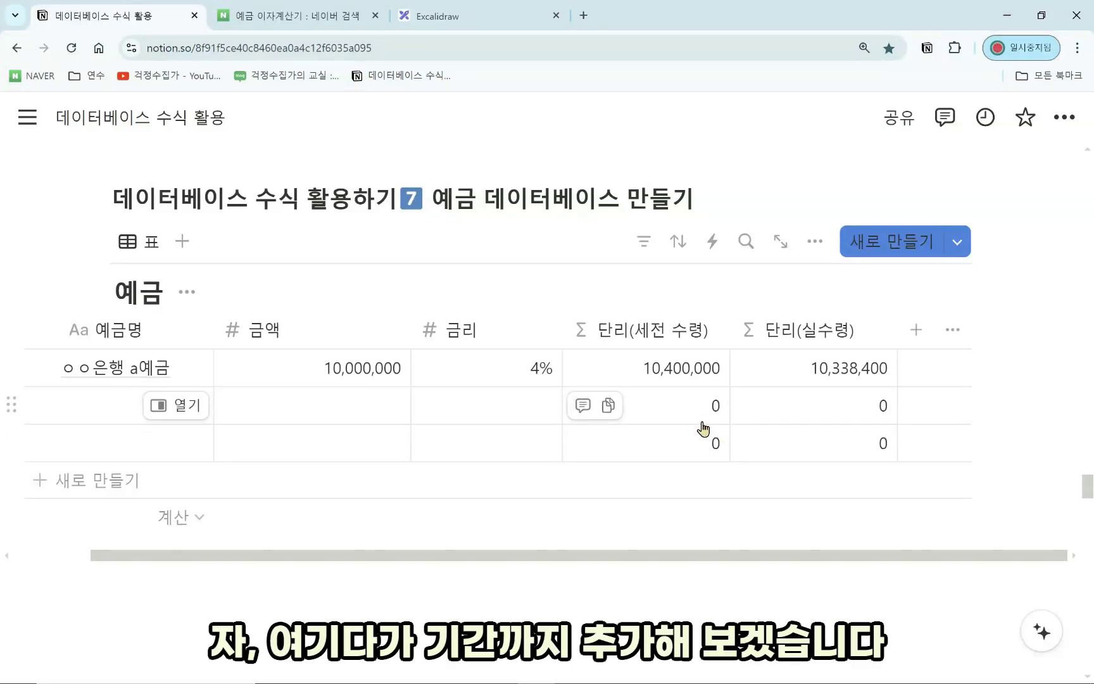
Step: Add a number property named 기간(년) to the 예금 database, place it directly after 금리, and narrow its column
left_click(916, 330)
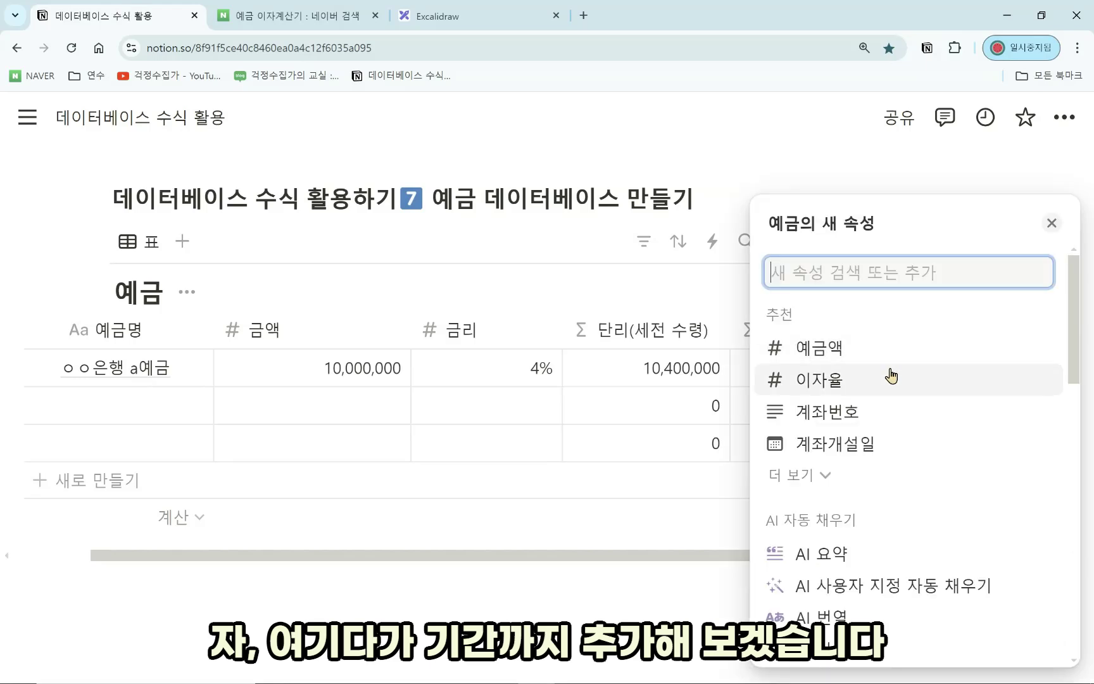
scroll(823, 494, "down", 4)
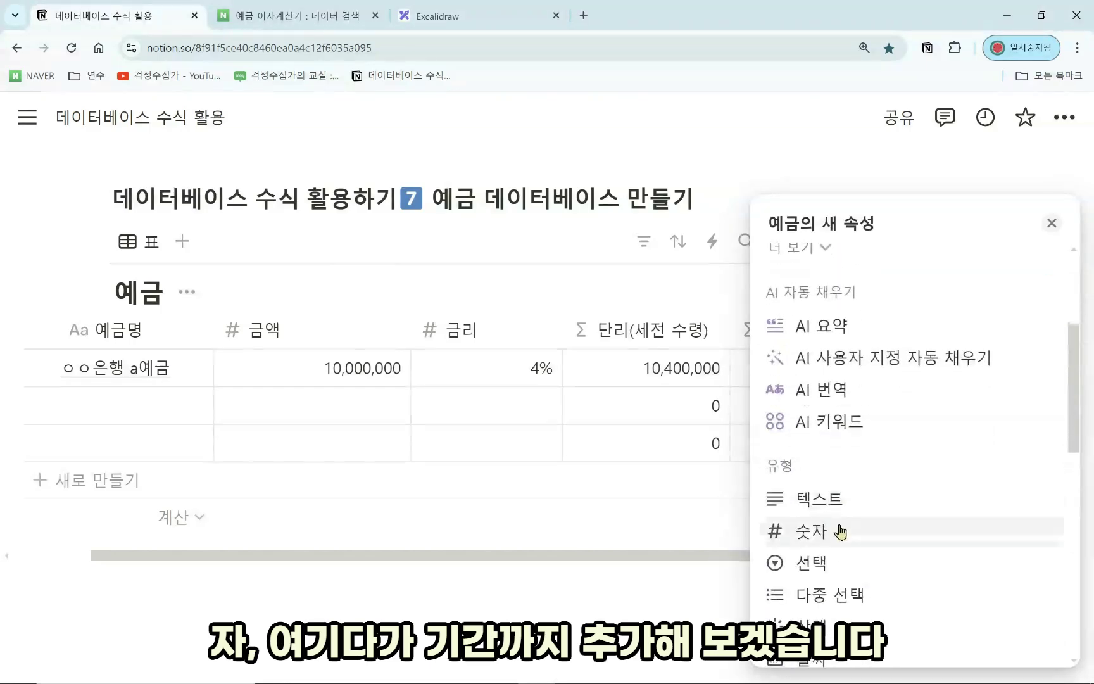
left_click(837, 530)
type("ㄱ;ㄱ")
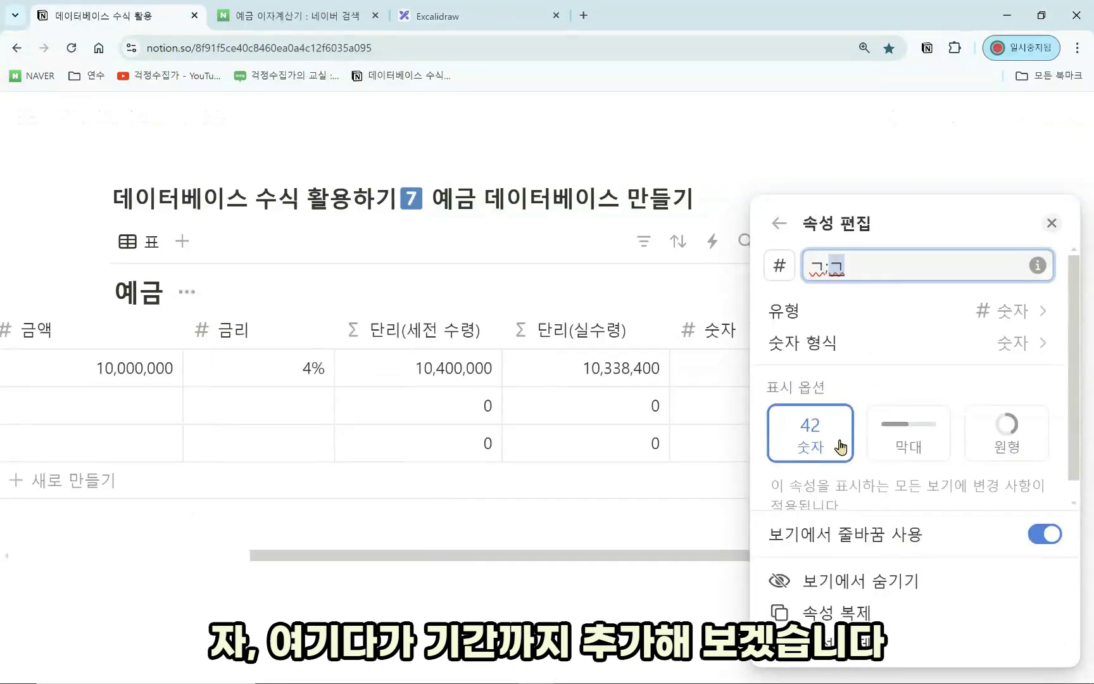
type("기간(년)")
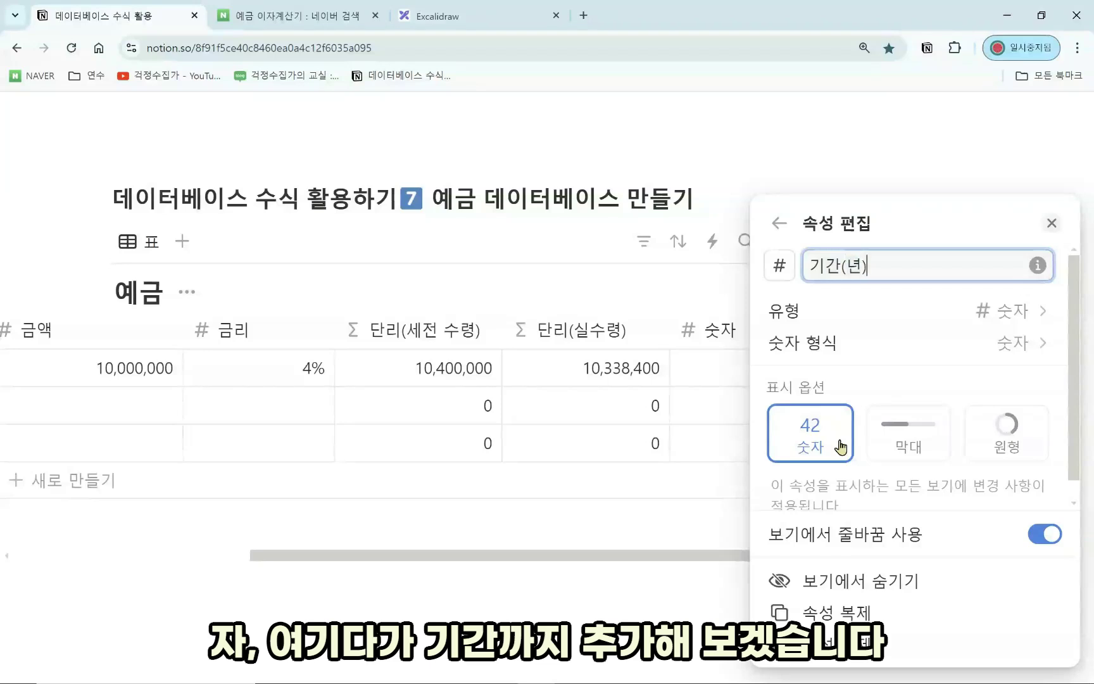
key("Escape")
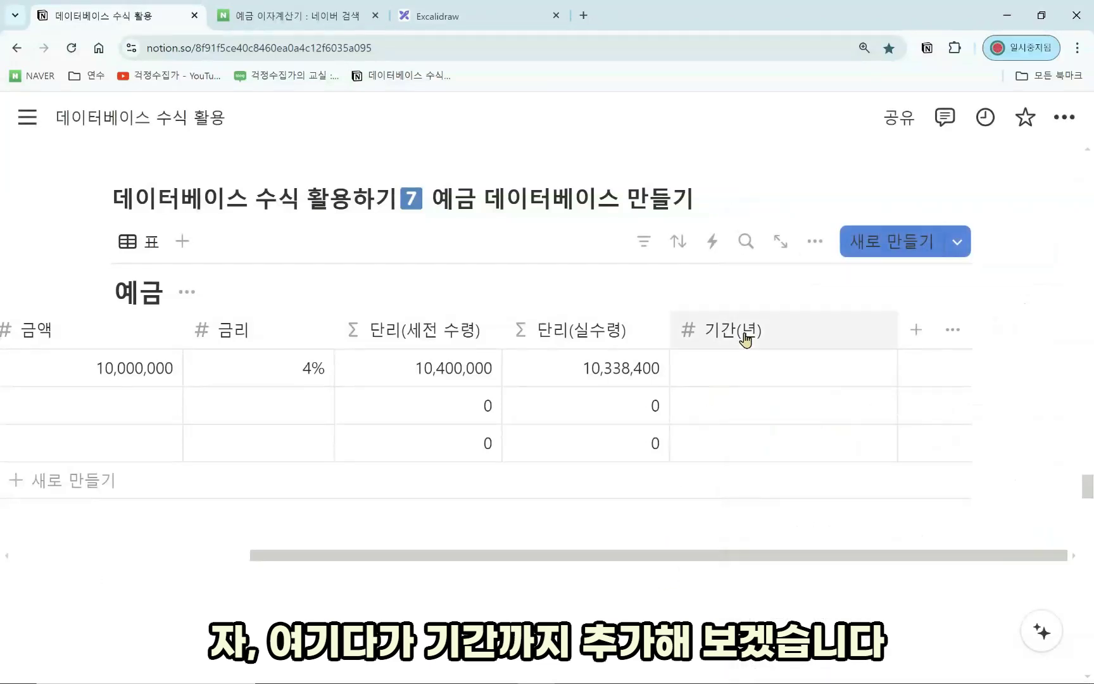
left_click_drag(742, 337, 453, 331)
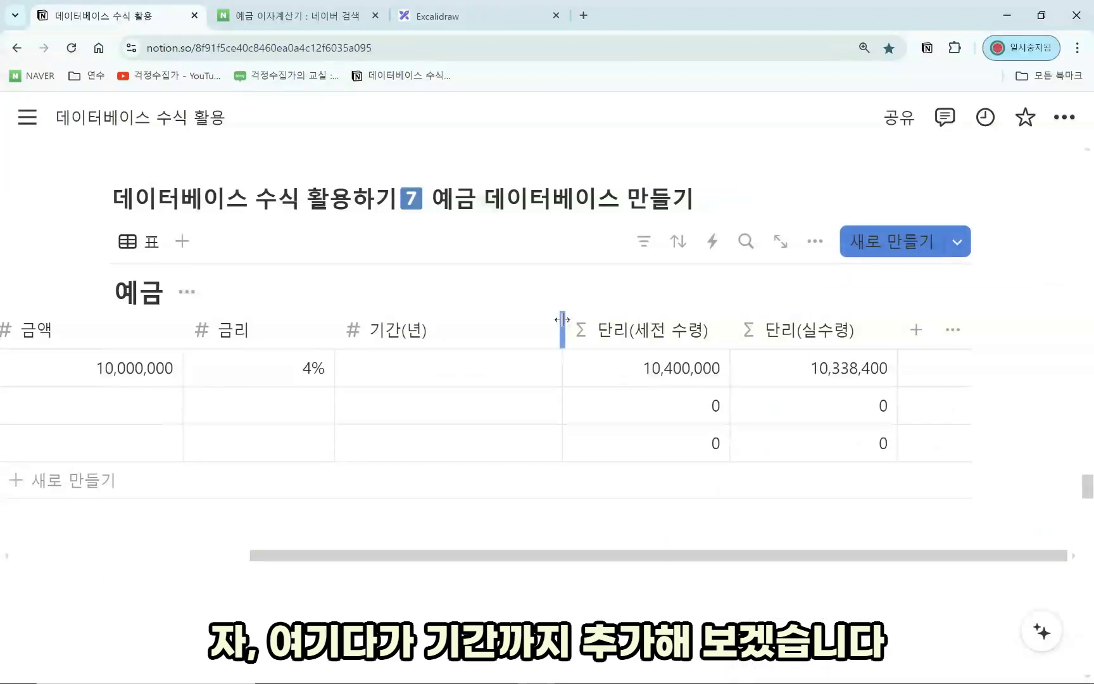
left_click_drag(559, 327, 563, 320)
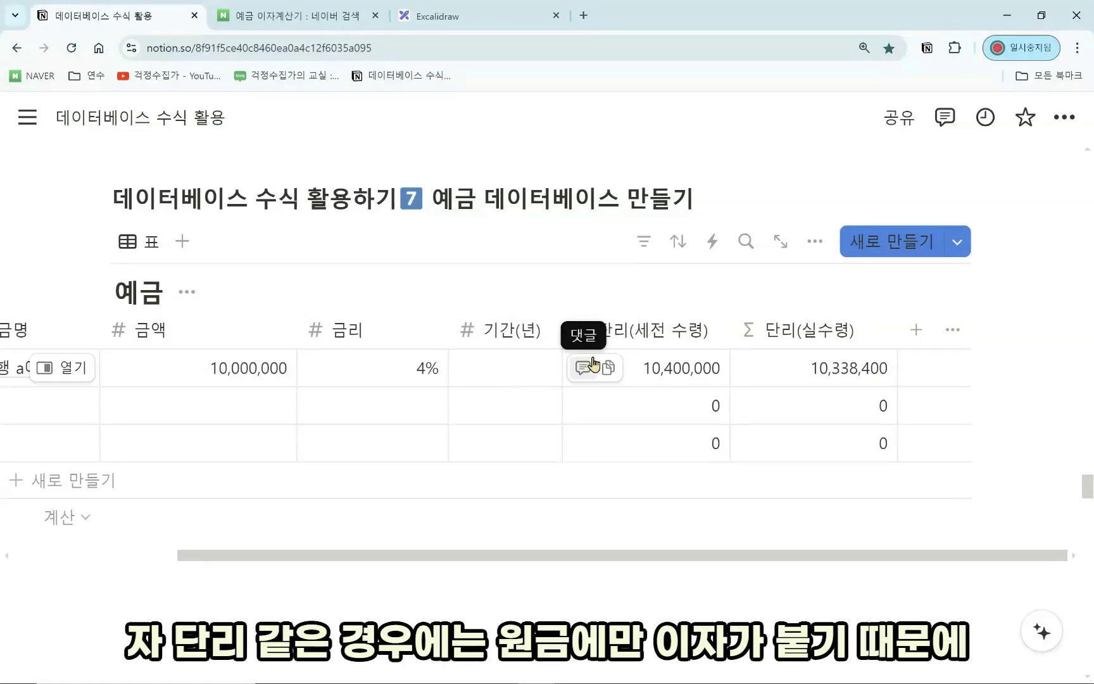
Step: Enter a 기간(년) value of 2 for the first deposit row
left_click(517, 376)
type("2")
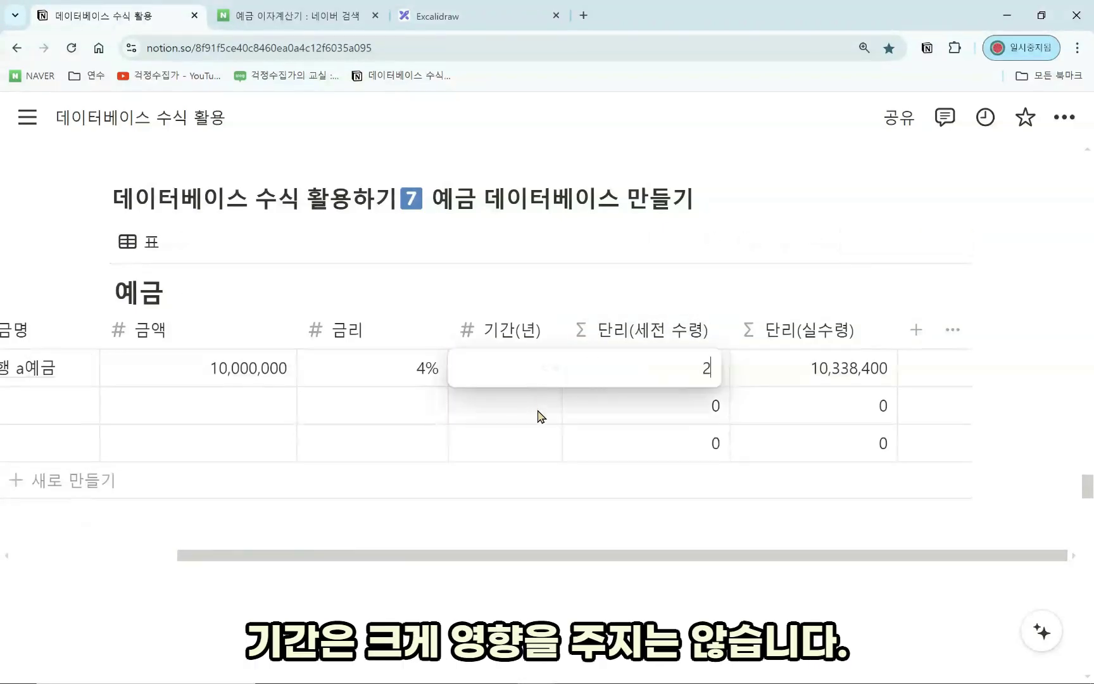
key("Return")
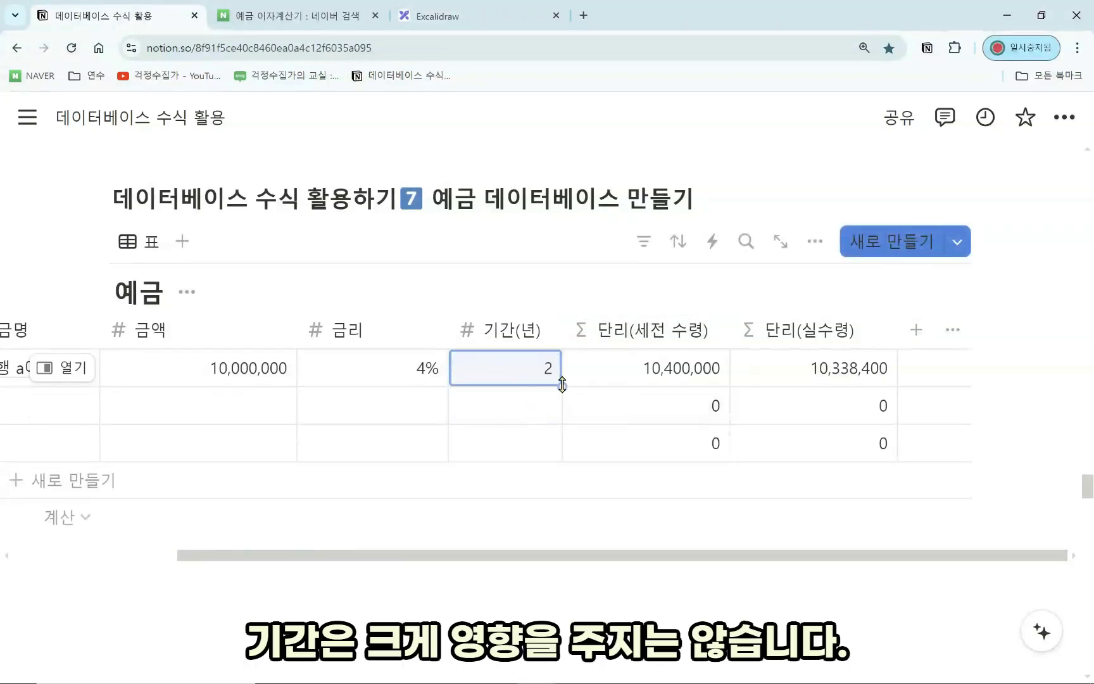
Step: Edit the 단리(세전 수령) formula so that r is multiplied by the 기간(년) property, giving a*(1+r*기간(년)), and save it
left_click(625, 341)
left_click(646, 351)
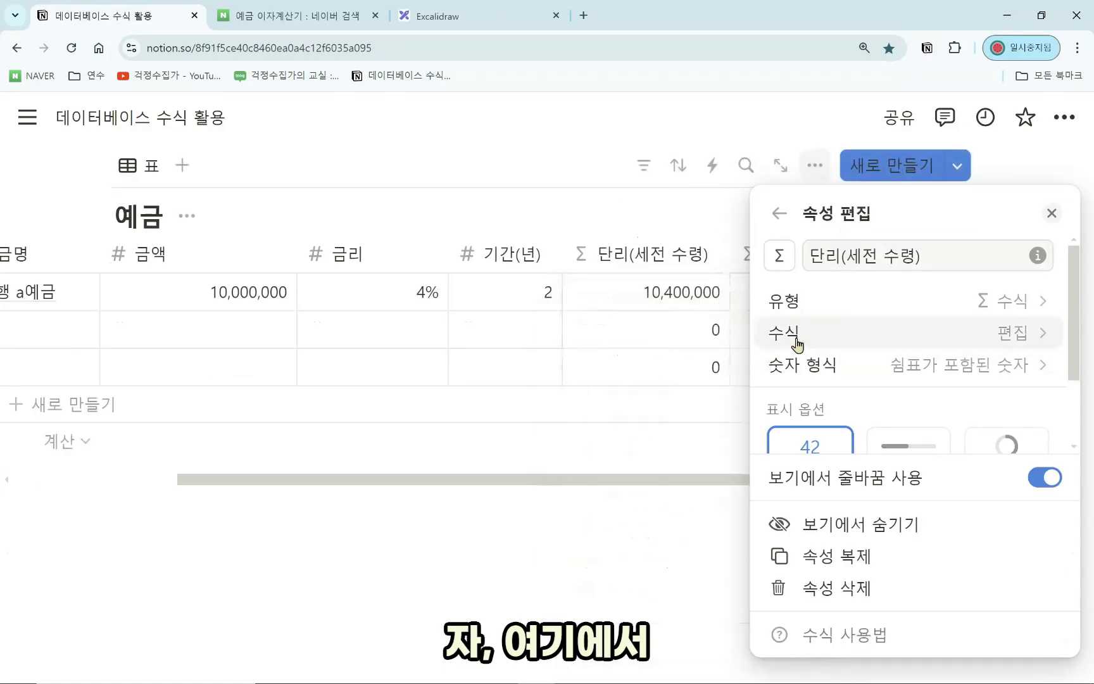
left_click(777, 341)
left_click(465, 373)
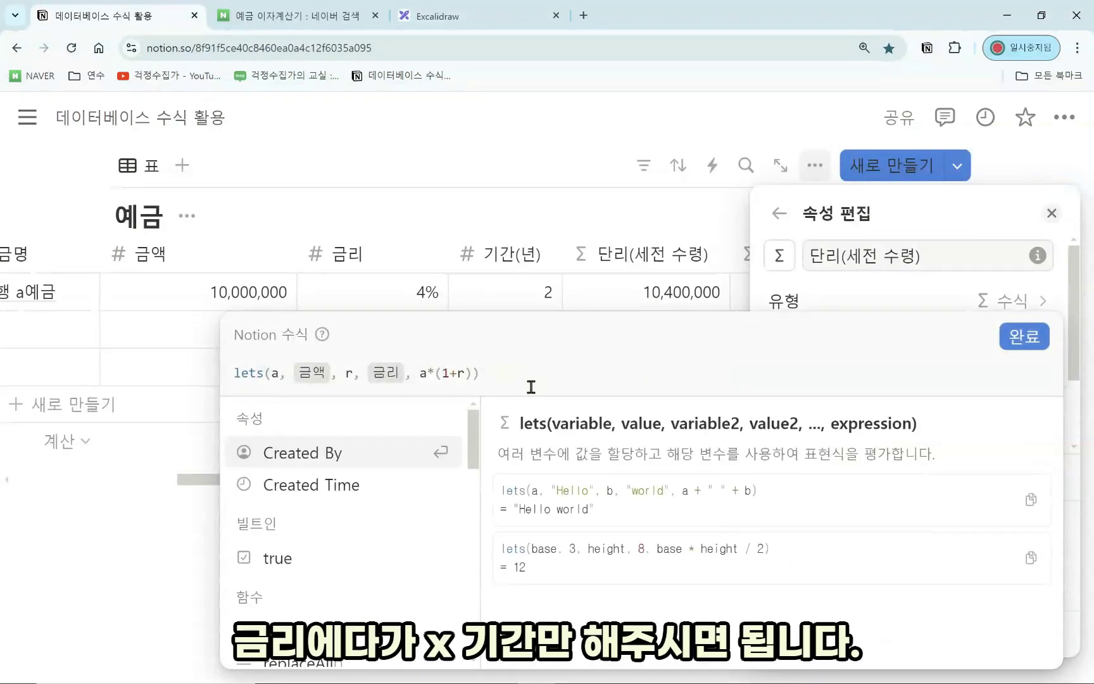
type("*")
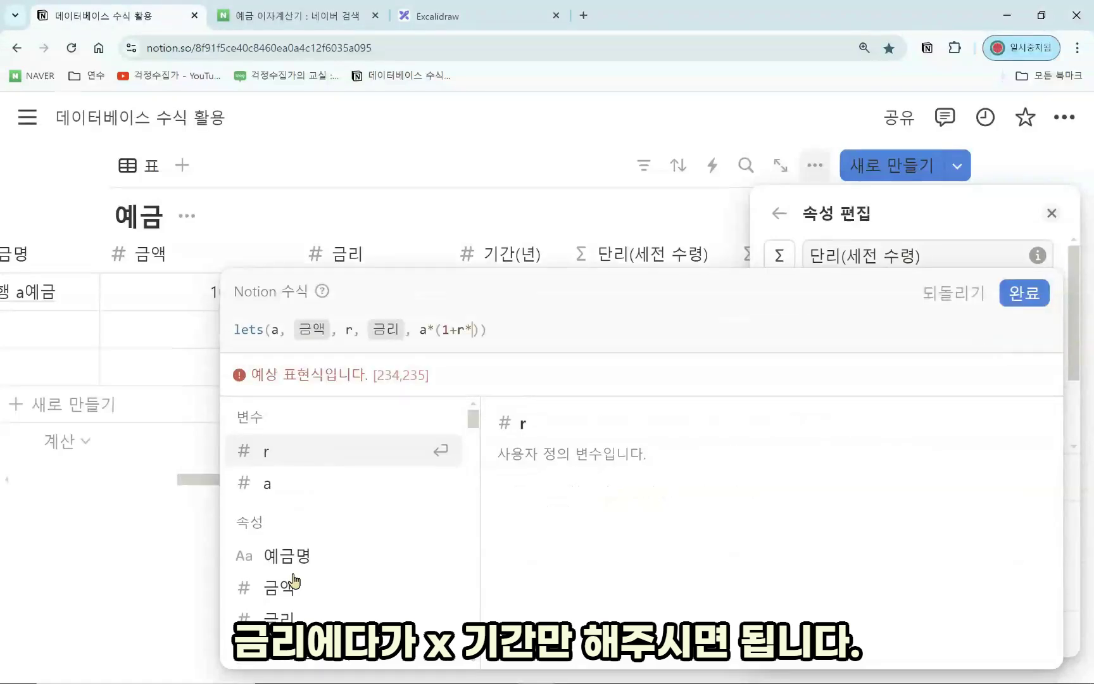
scroll(325, 569, "down", 3)
left_click(342, 534)
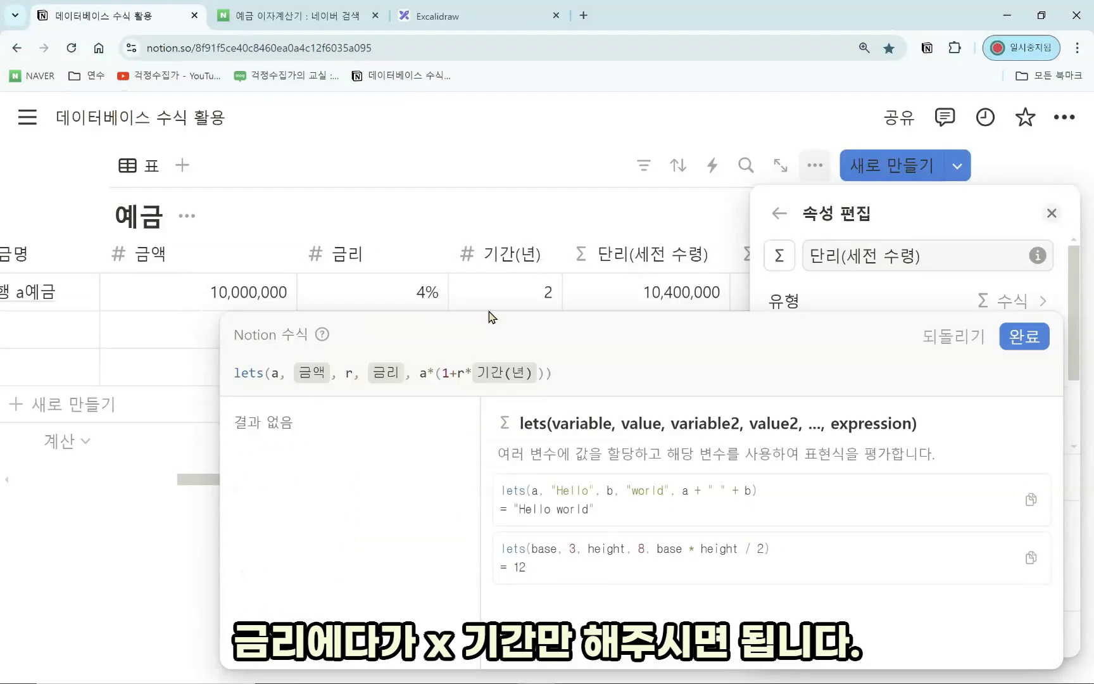
left_click(1016, 338)
left_click(637, 488)
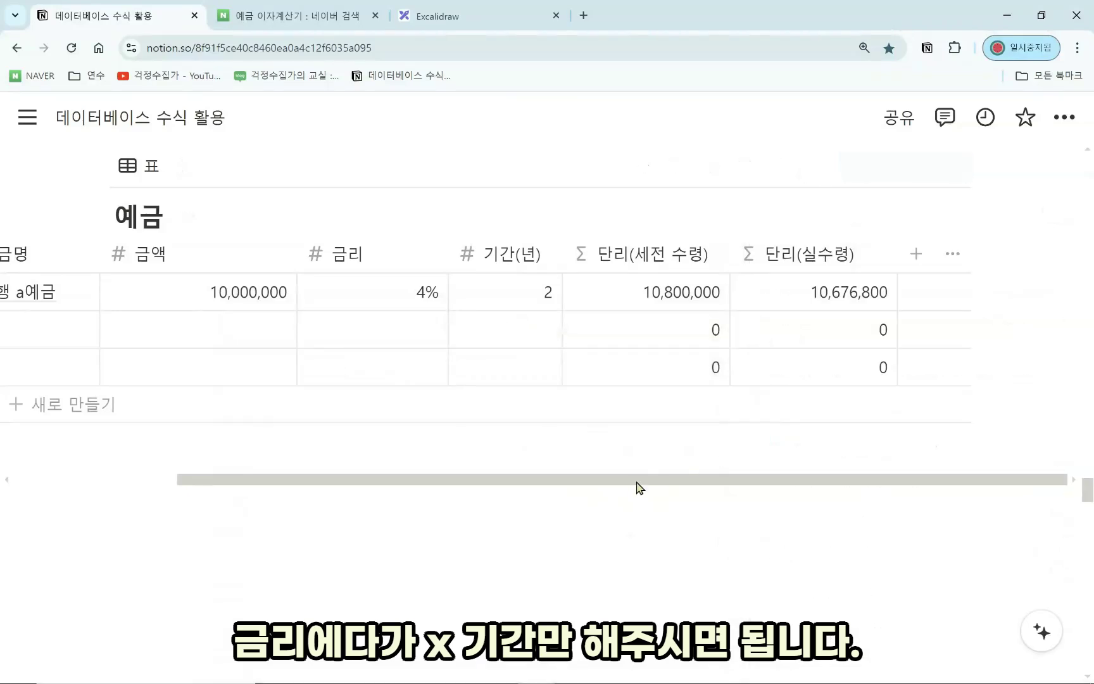
Step: In the Naver deposit calculator, set the term to 2 years, recalculate, and check the after-tax payout
scroll(637, 481, "up", 1)
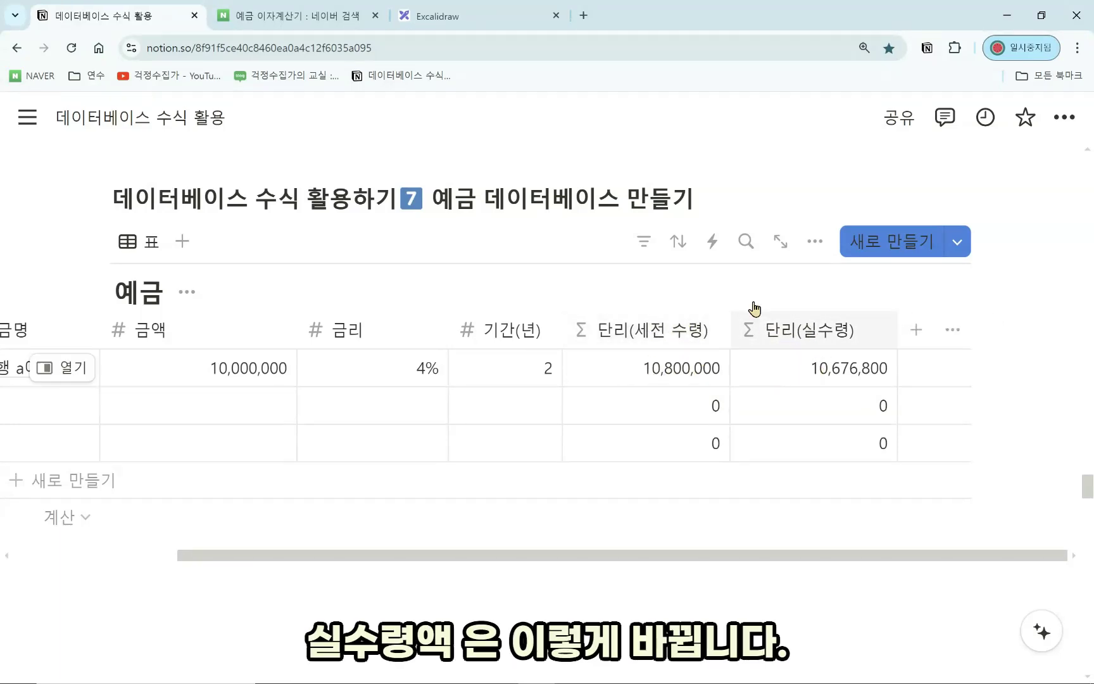
left_click(293, 13)
scroll(380, 285, "up", 2)
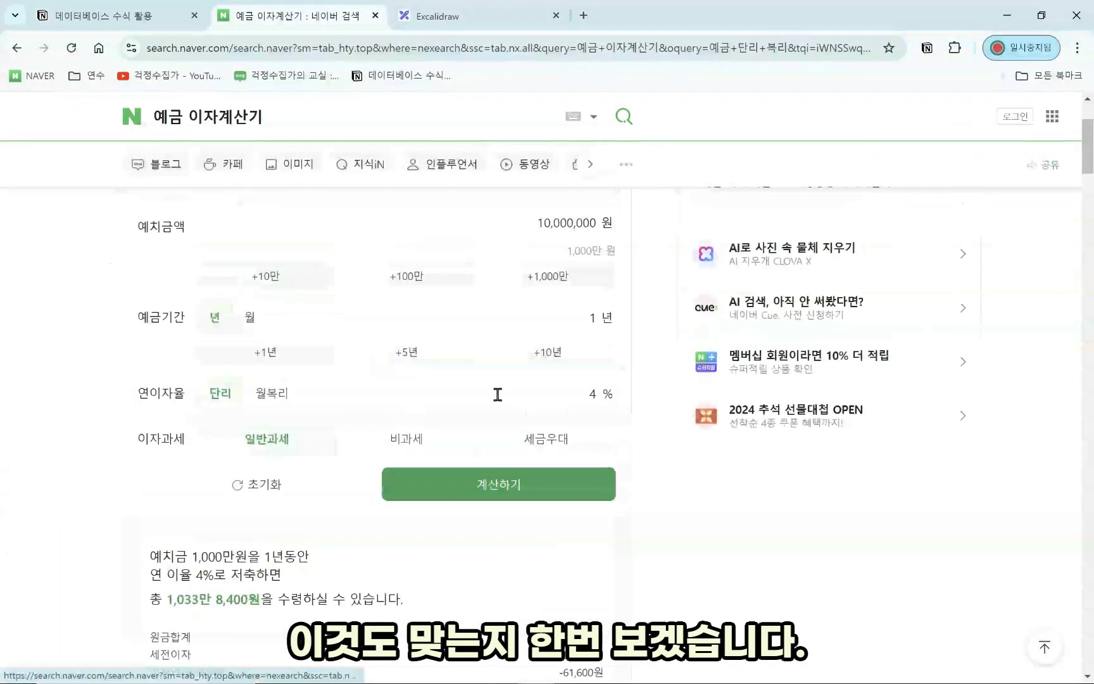
scroll(498, 394, "up", 1)
double_click(593, 393)
type("2")
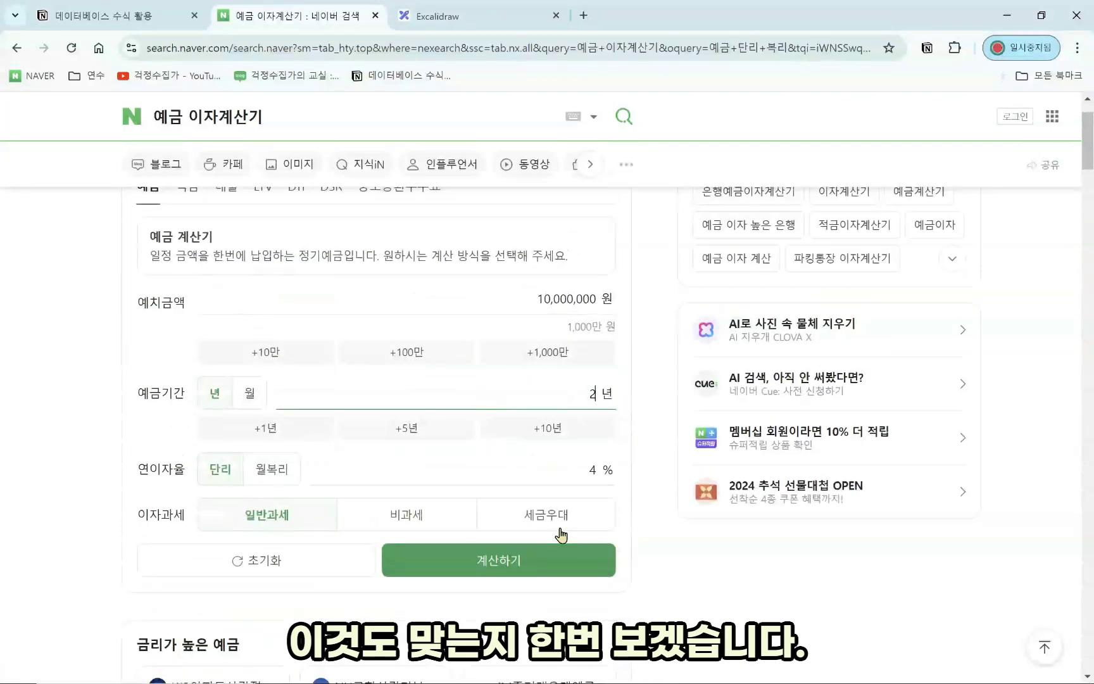
left_click(531, 562)
scroll(549, 570, "down", 3)
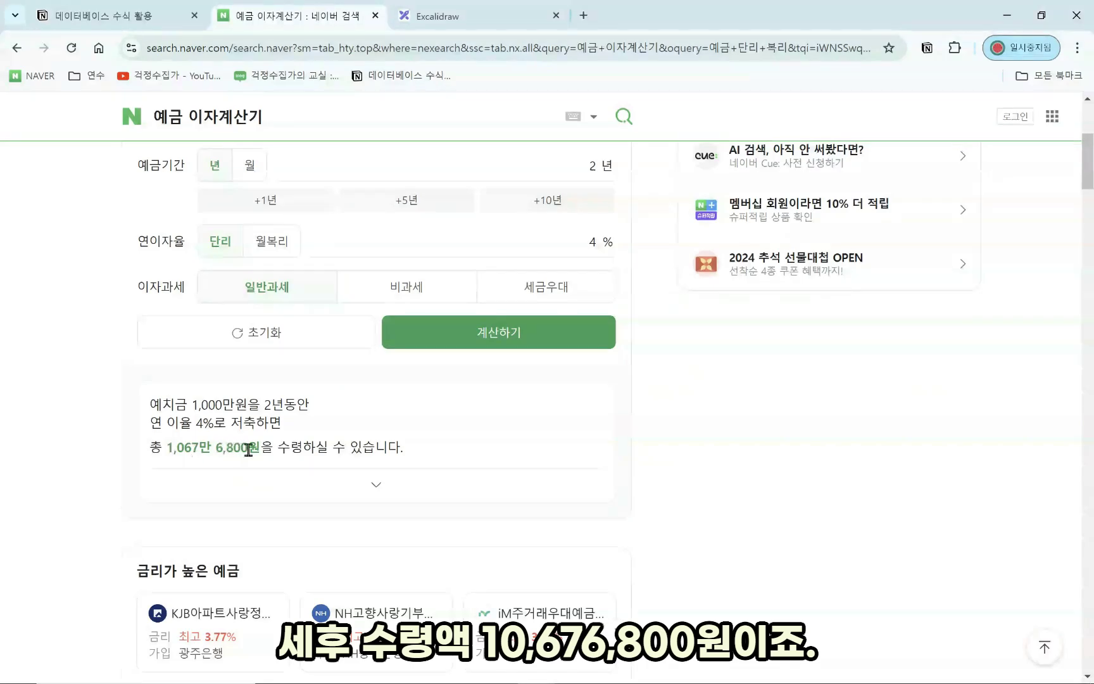
Step: Return to the Notion database and review the variables and the a*(1+r*기간(년)) expression in the 단리(세전 수령) formula
left_click(102, 15)
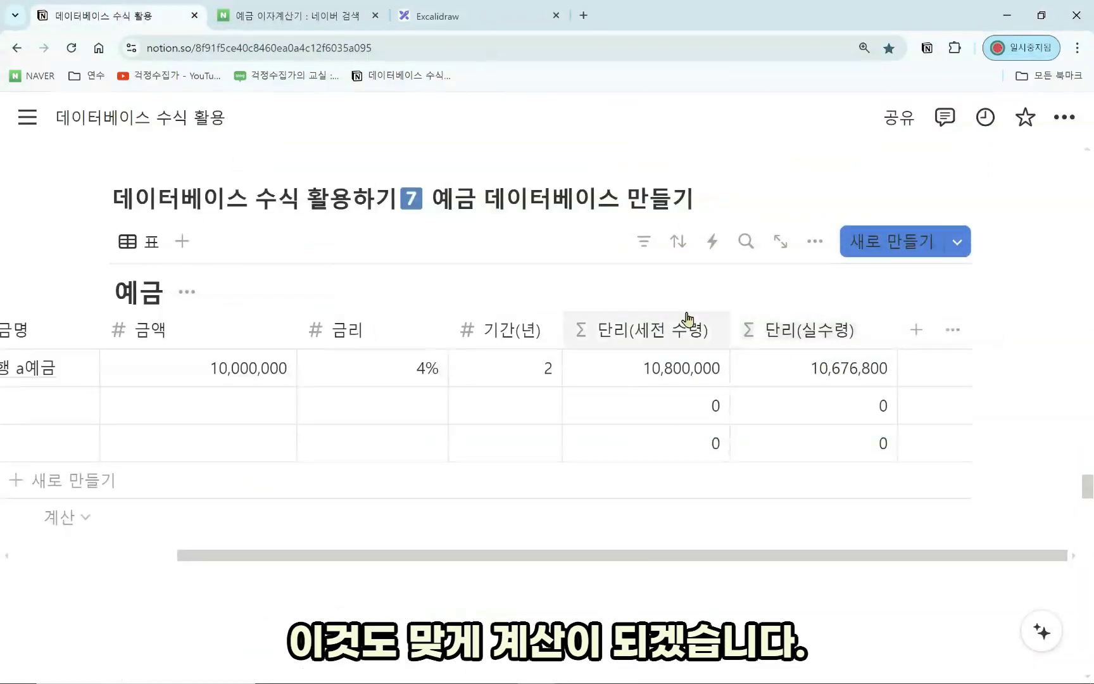
scroll(734, 532, "up", 1)
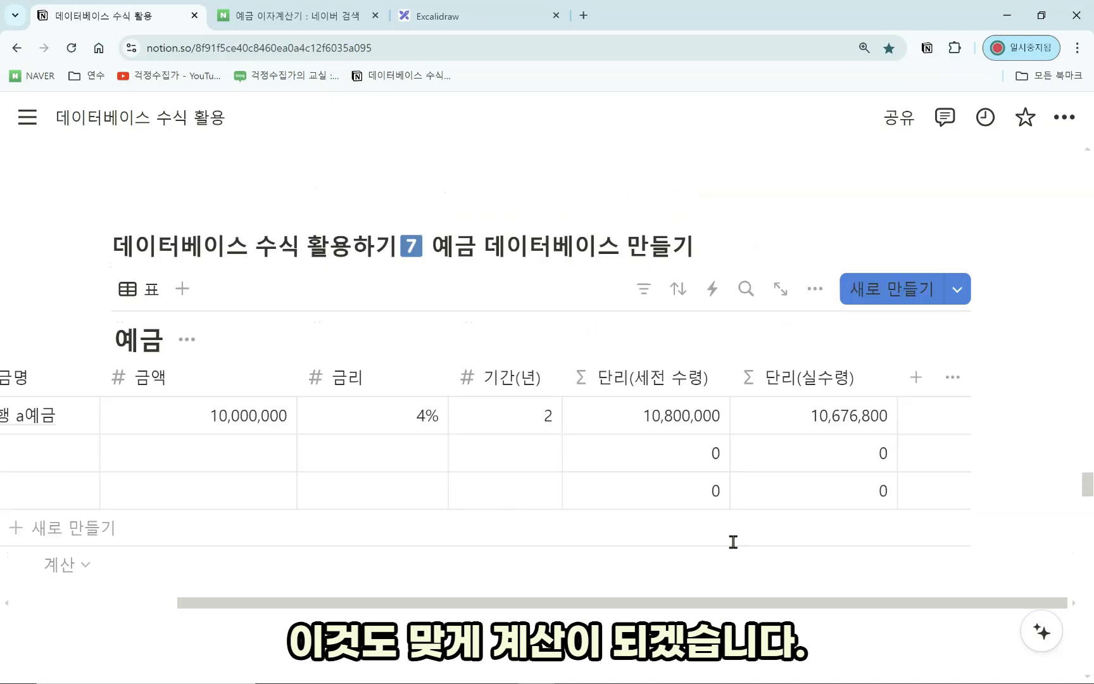
left_click(640, 409)
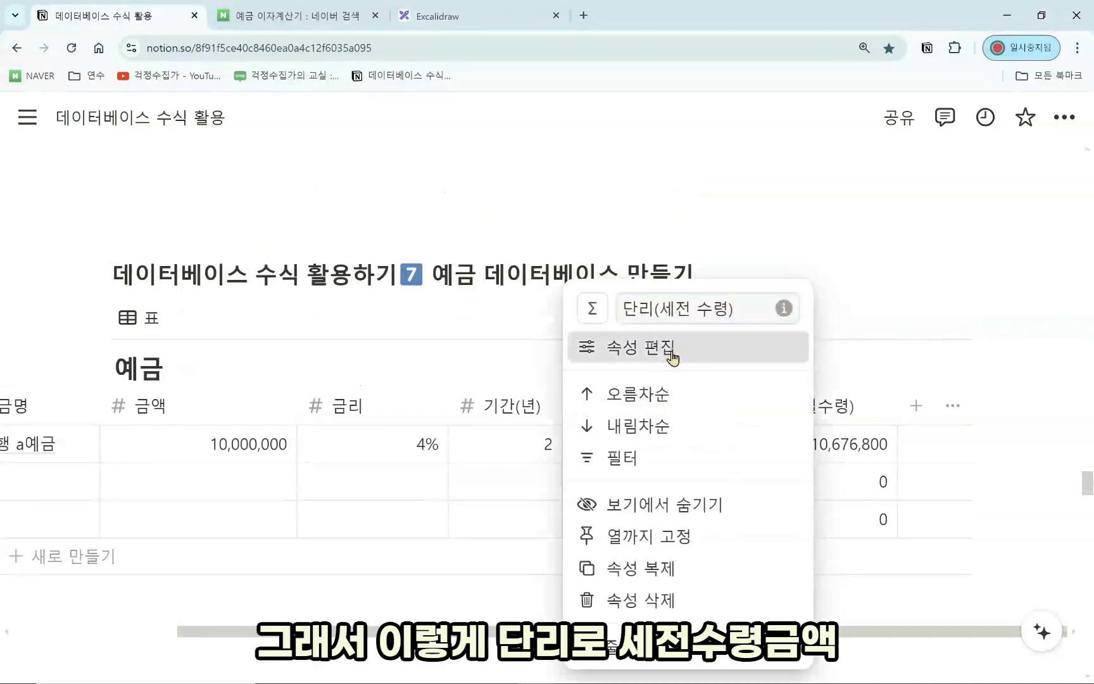
left_click(603, 349)
left_click(759, 341)
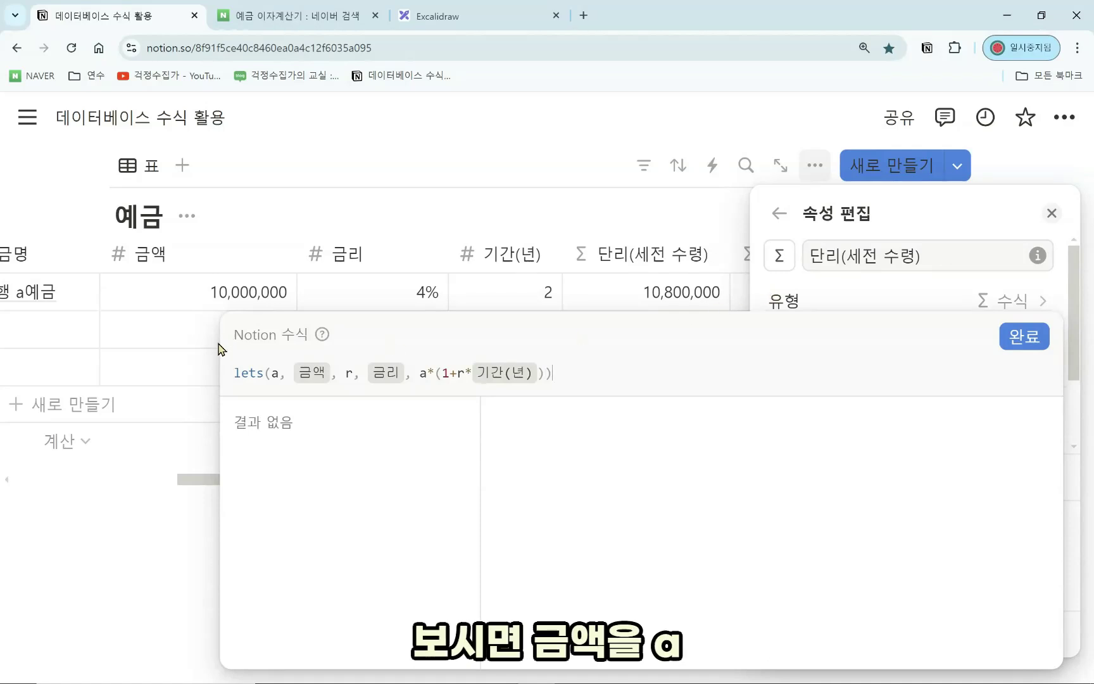
left_click_drag(277, 379, 565, 375)
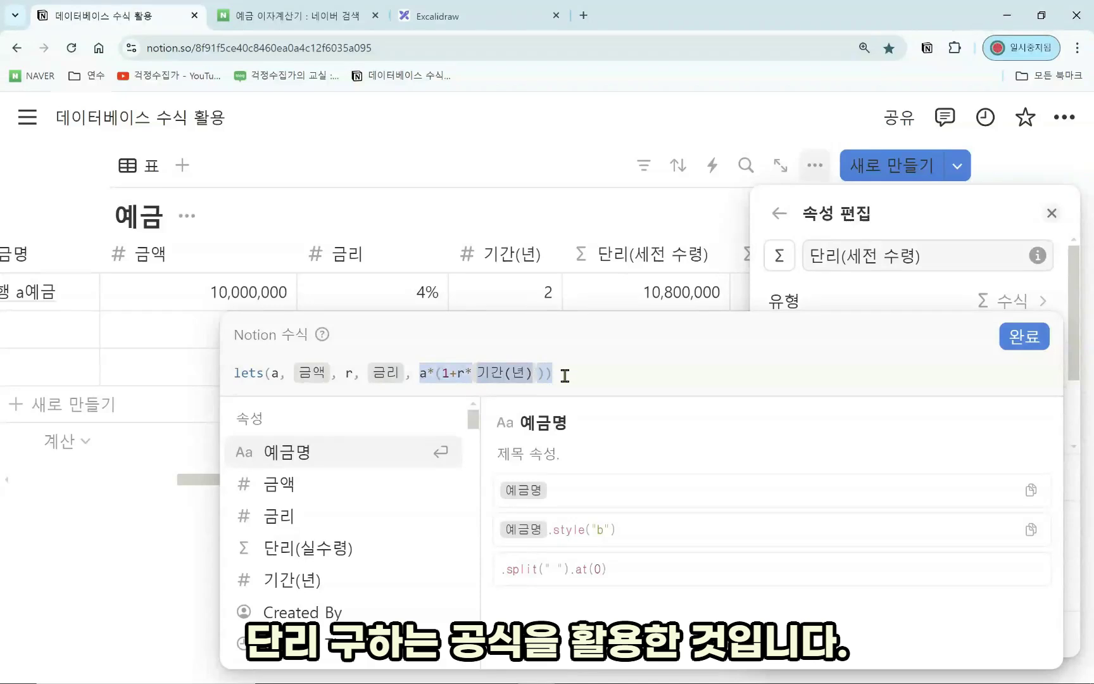
left_click(557, 375)
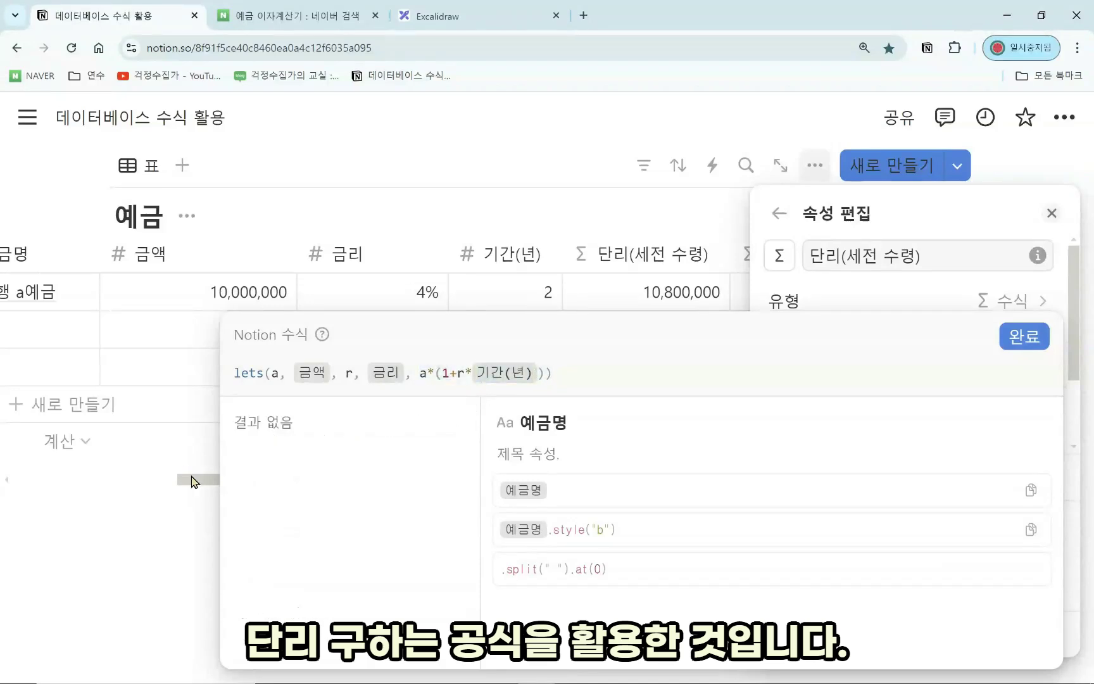
left_click(195, 482)
left_click(195, 483)
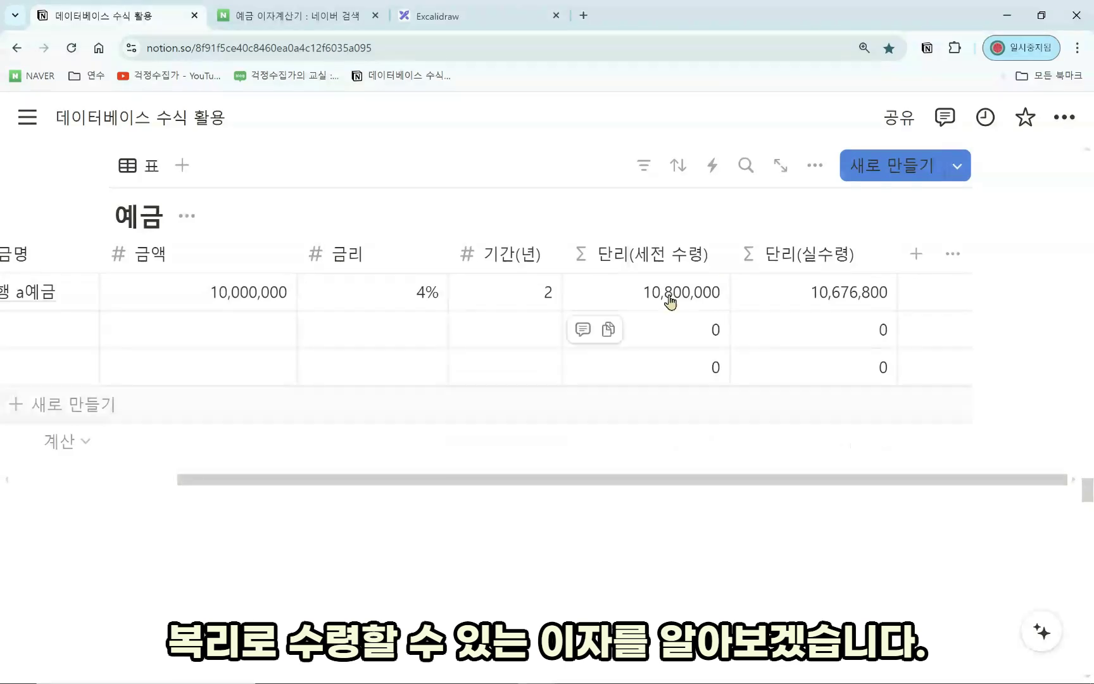
Step: Add a formula property named 복리(세전 수령) to the 예금 database
left_click(916, 266)
scroll(881, 575, "down", 5)
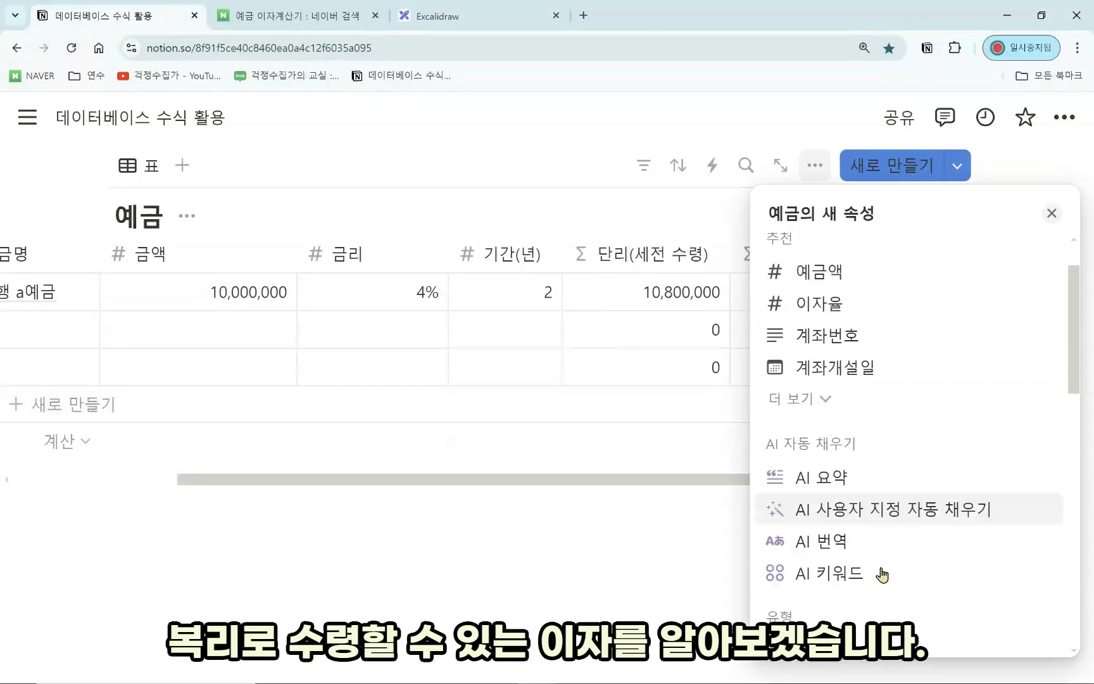
scroll(877, 576, "down", 5)
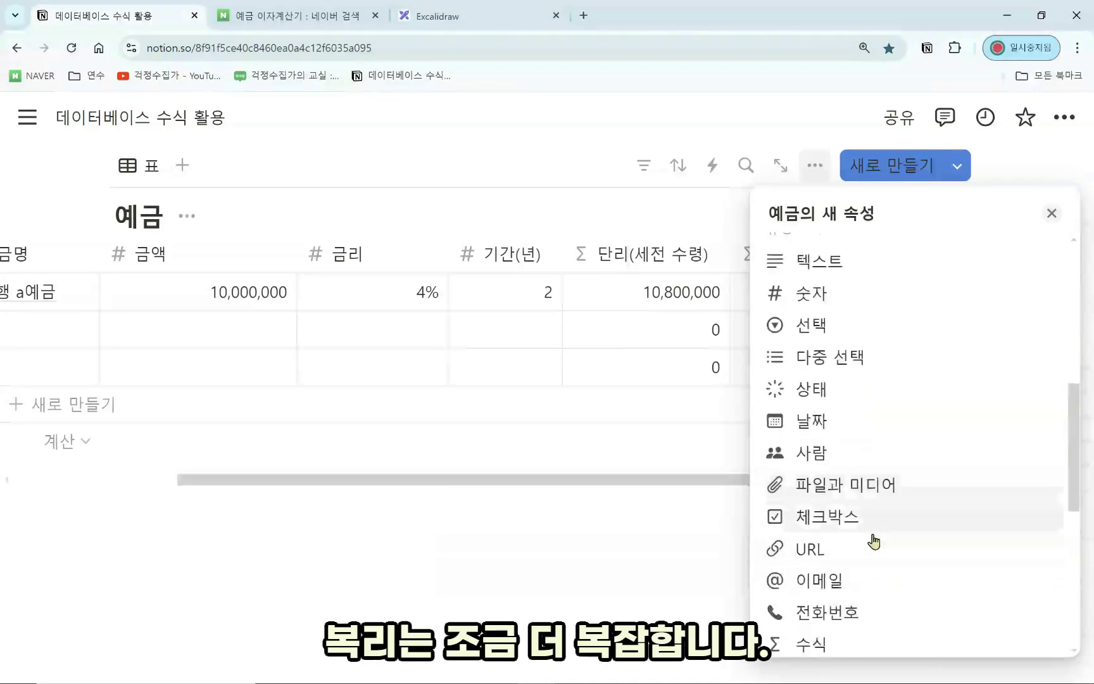
left_click(848, 577)
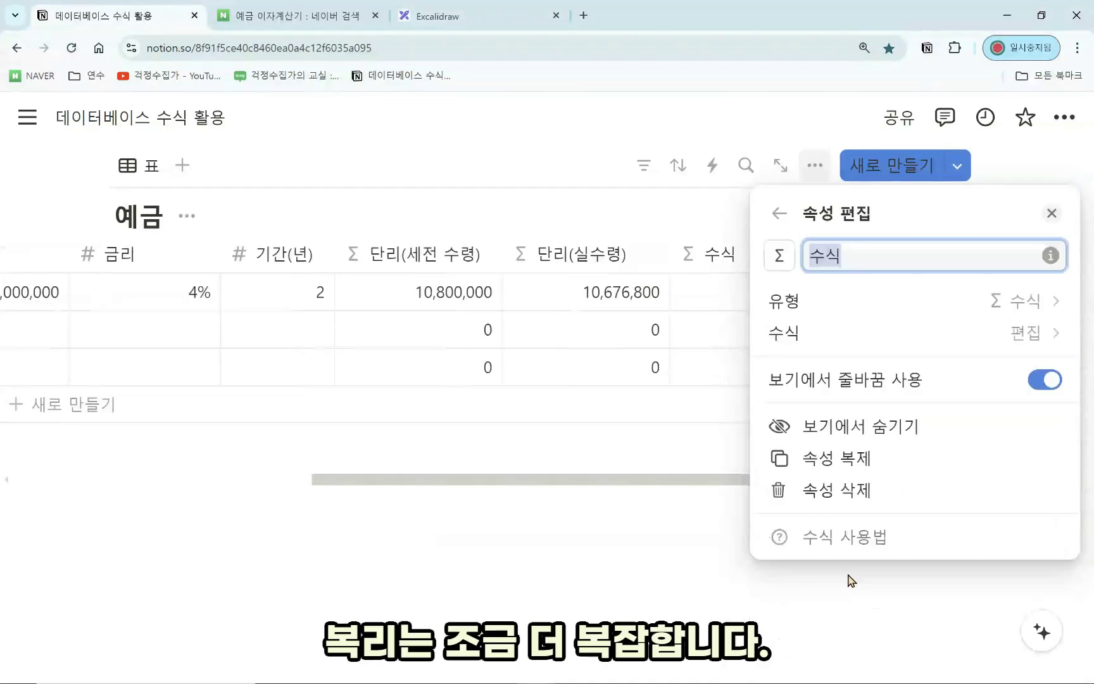
left_click(884, 340)
left_click(859, 256)
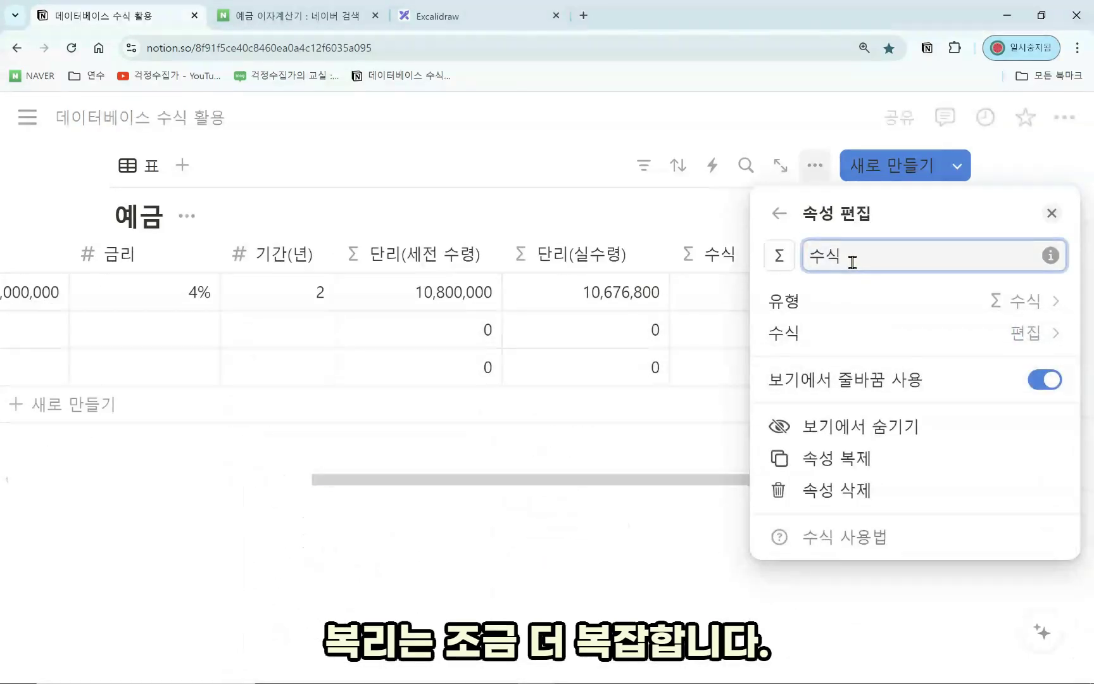
double_click(817, 253)
type("복리")
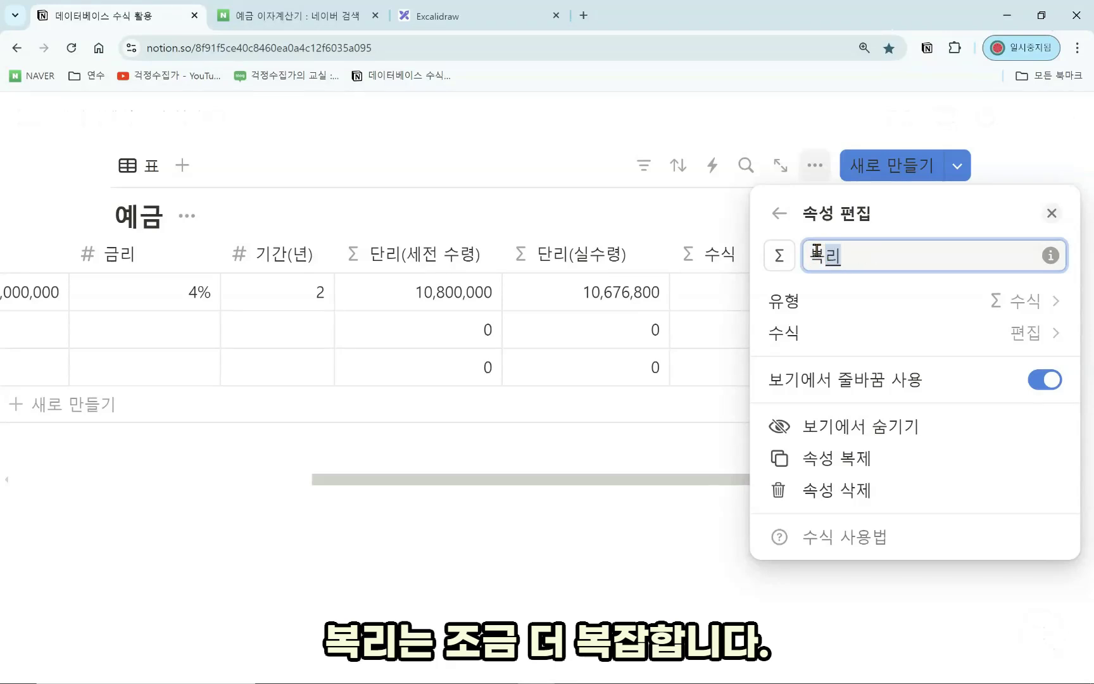
type("(세전 수령)")
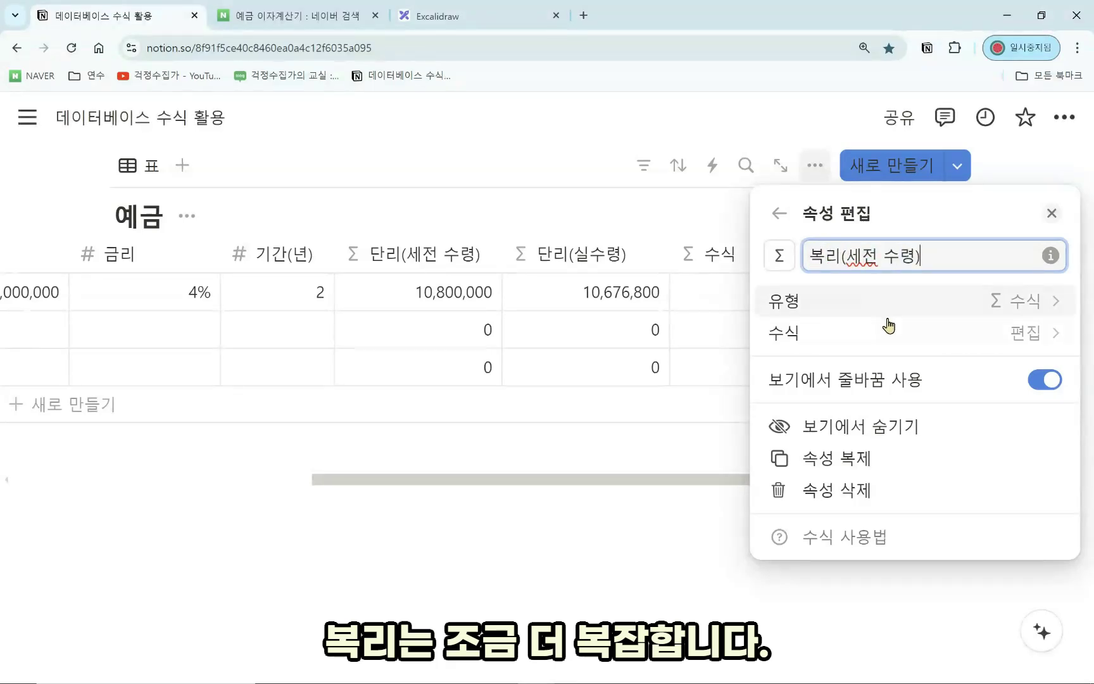
Step: Start the 복리(세전 수령) formula with lets, defining a as the 금액 property and r as 금리/12
left_click(931, 334)
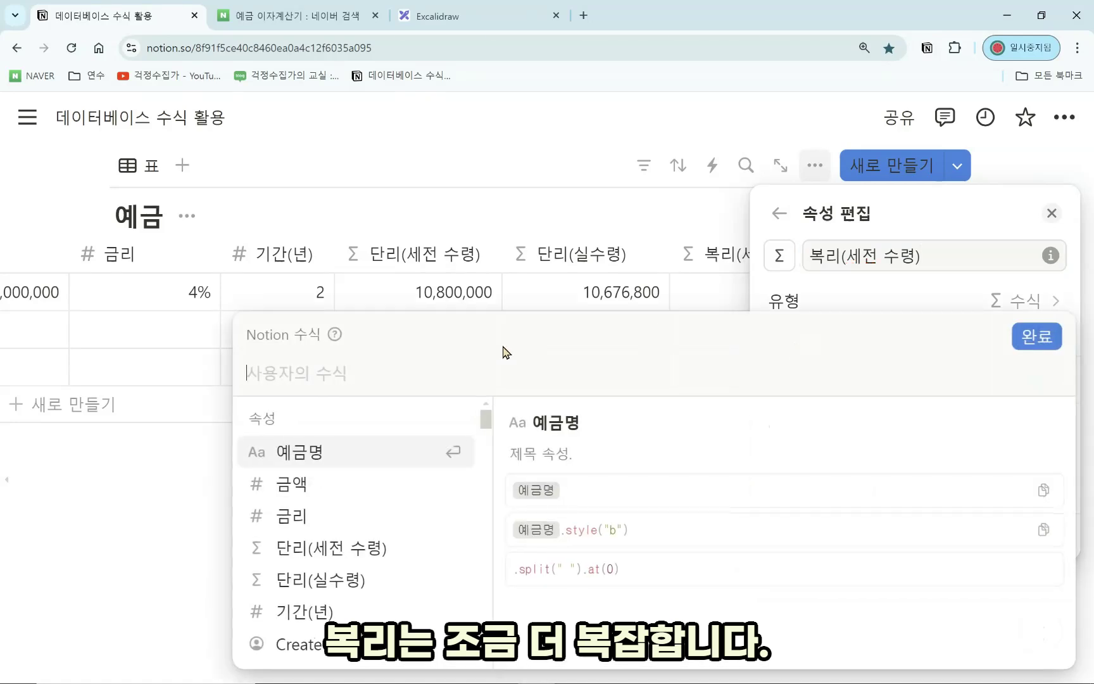
type("lets")
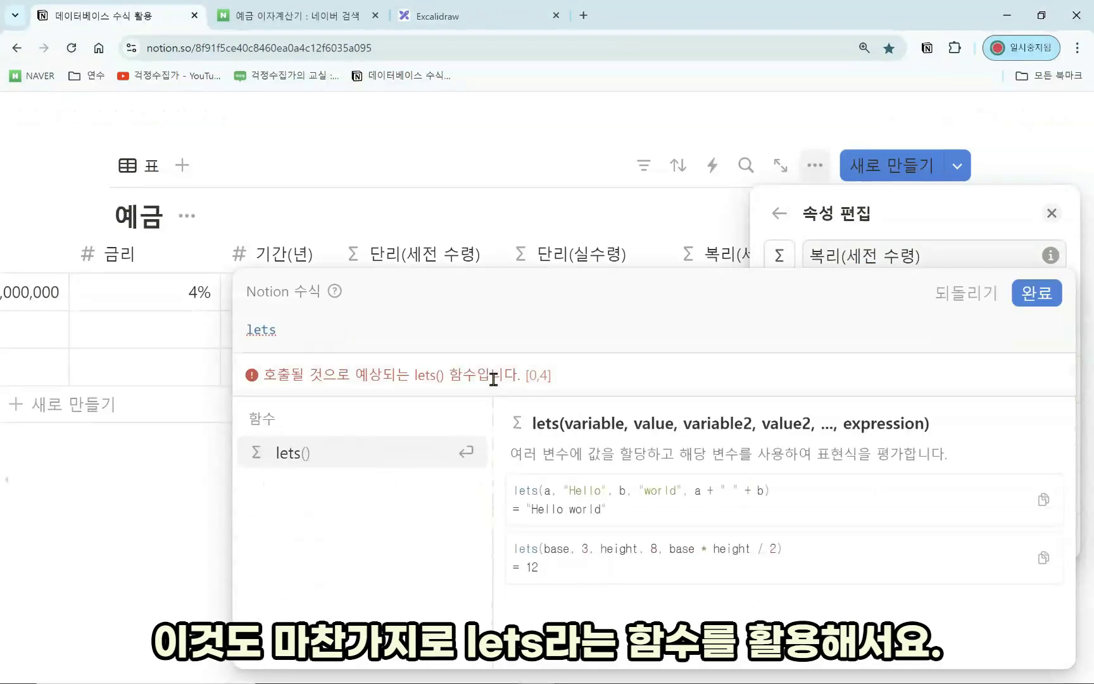
type("(a,")
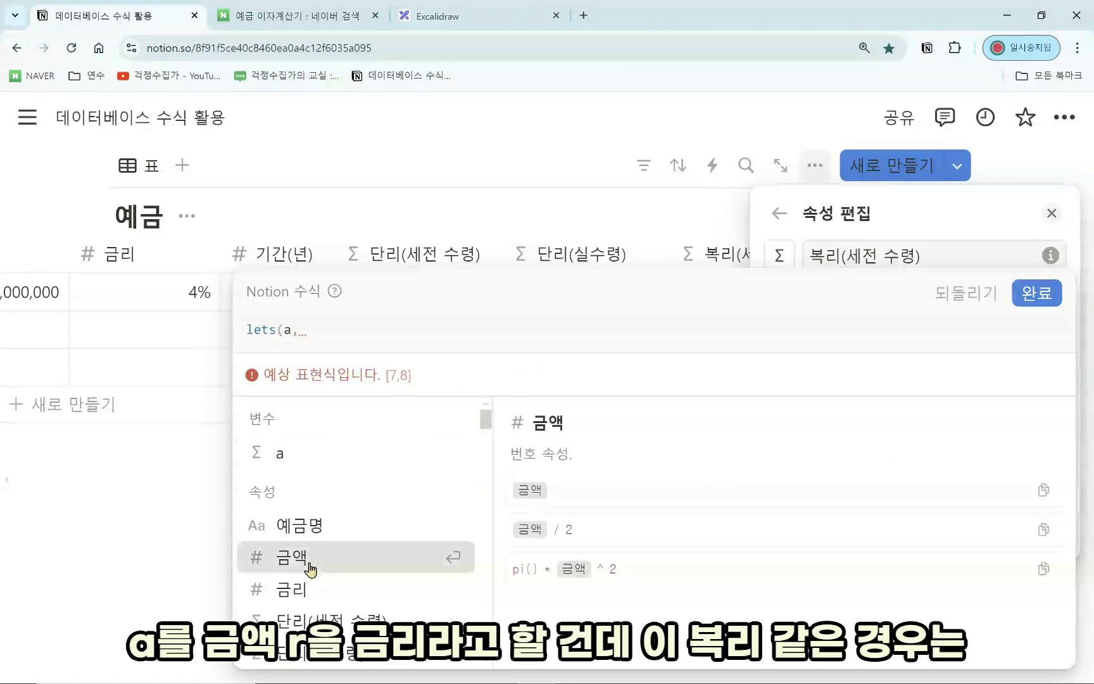
left_click(297, 558)
type(", r")
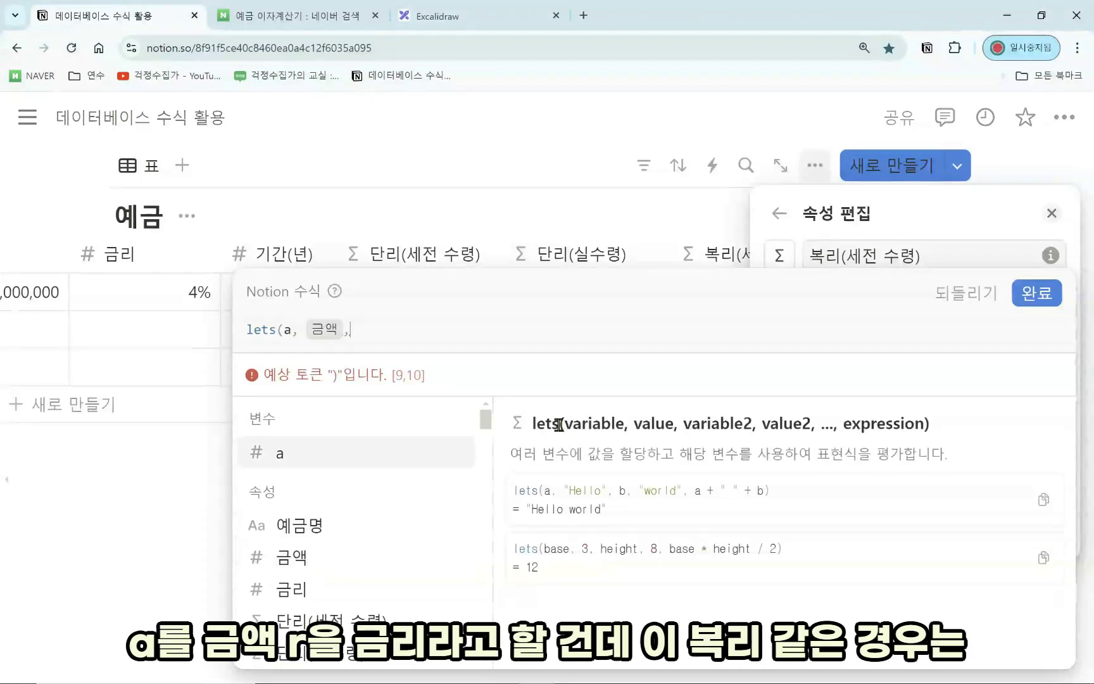
type(",")
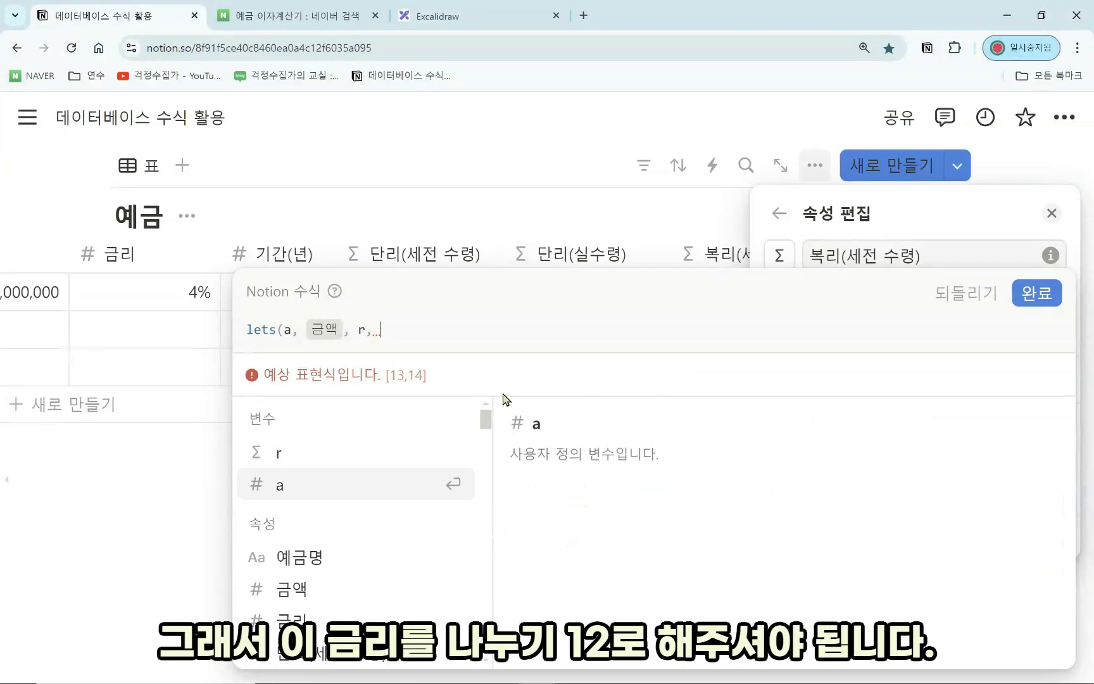
left_click(360, 618)
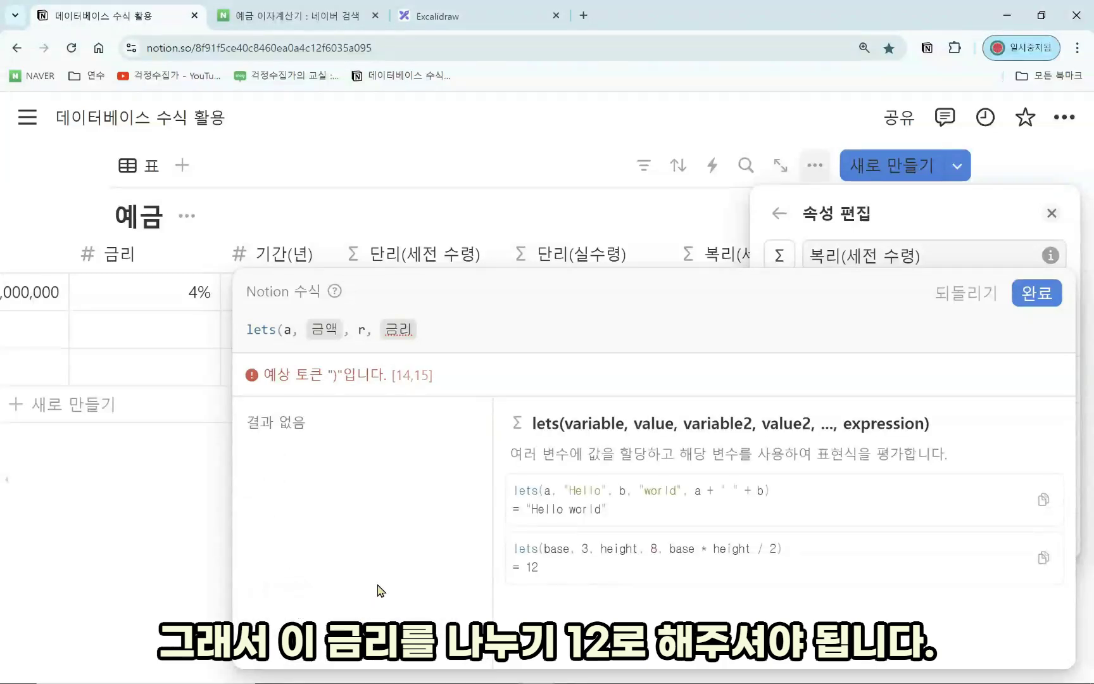
type("/1")
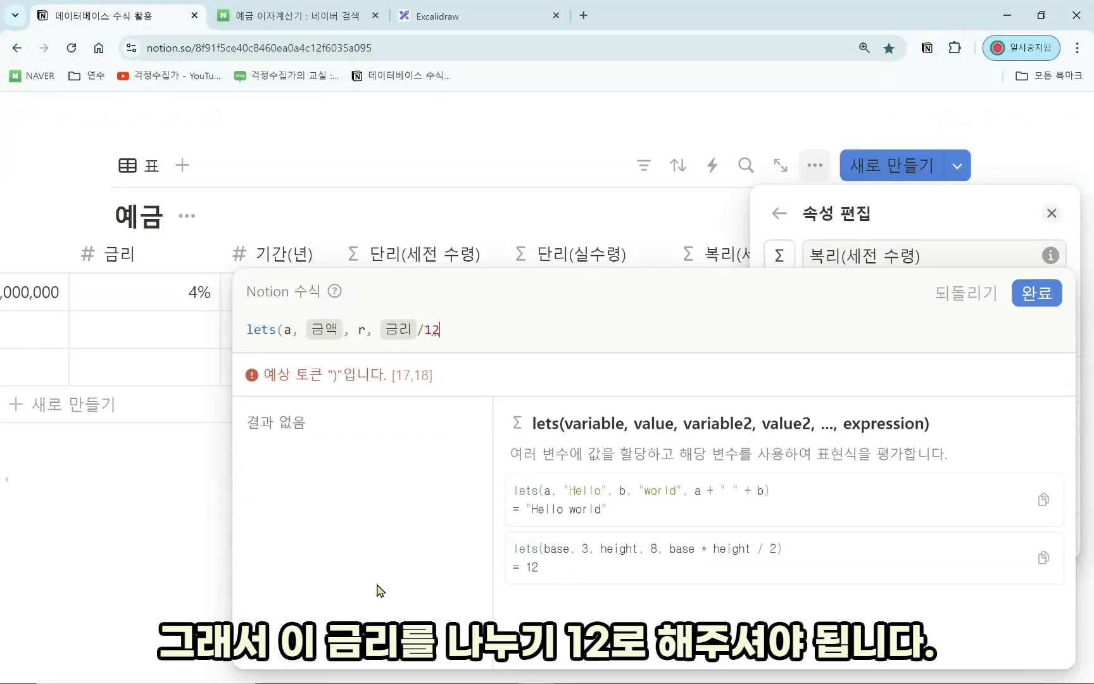
type("2")
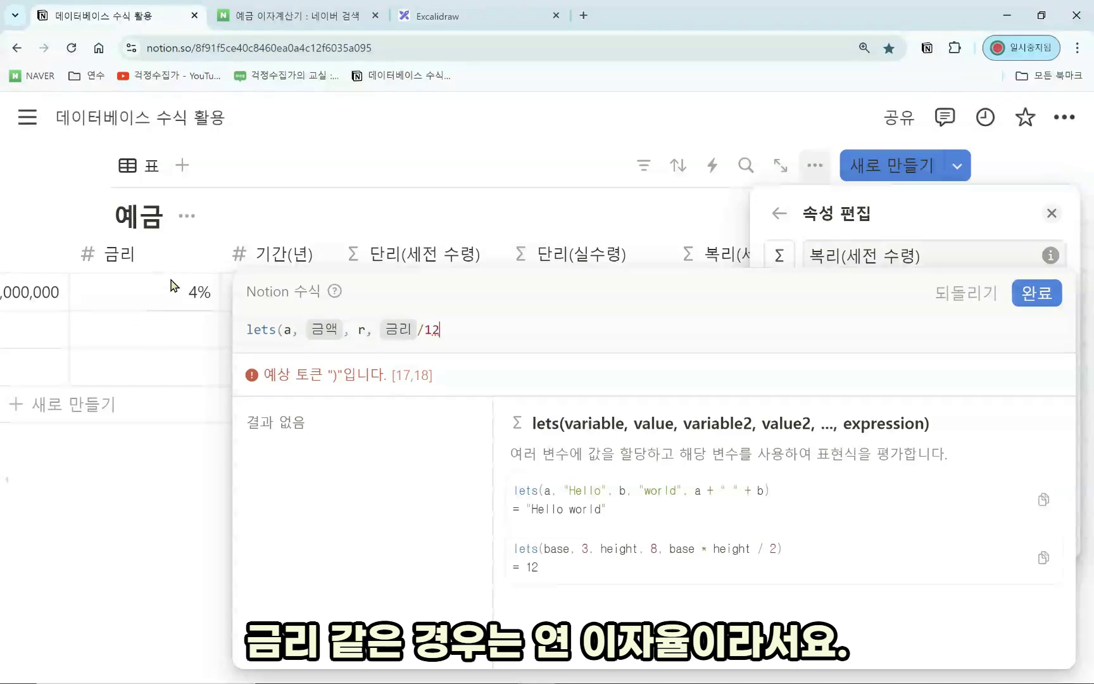
Step: Complete the 복리(세전 수령) formula with the expression a*(1+r)^12 and save it
type(", a")
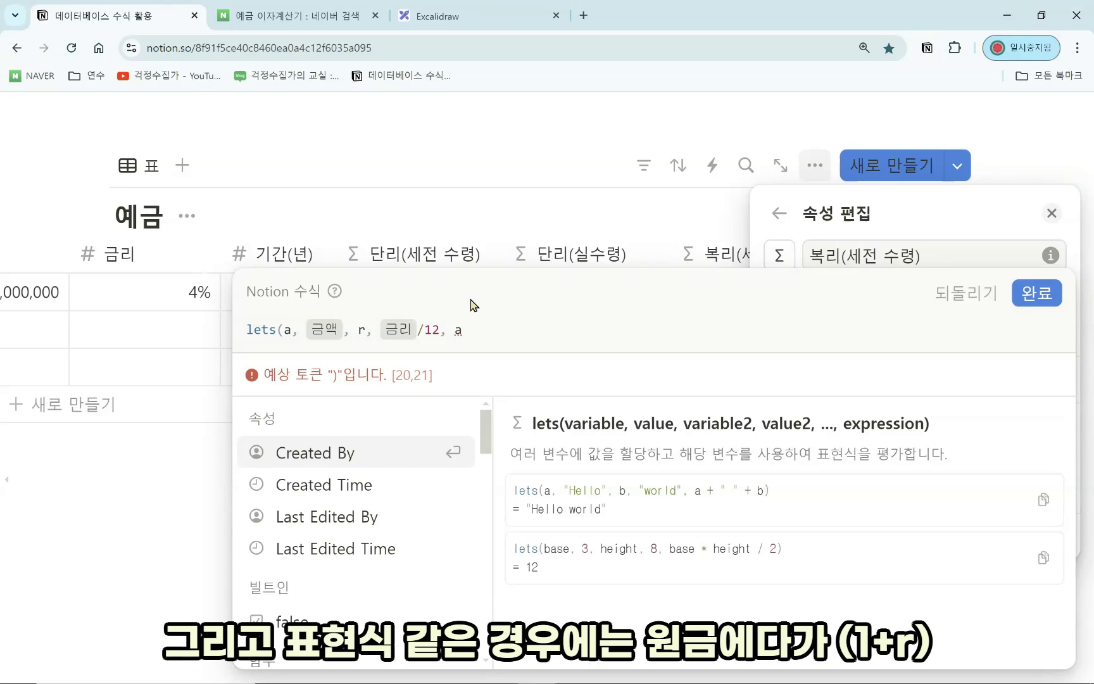
type("*")
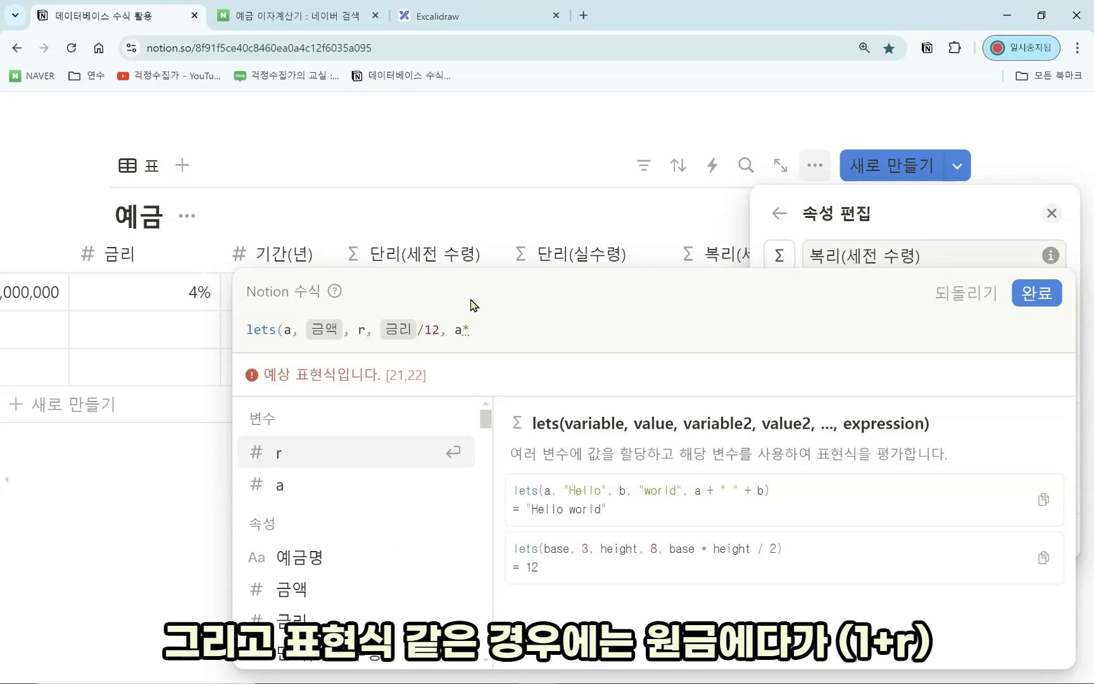
type("(1+")
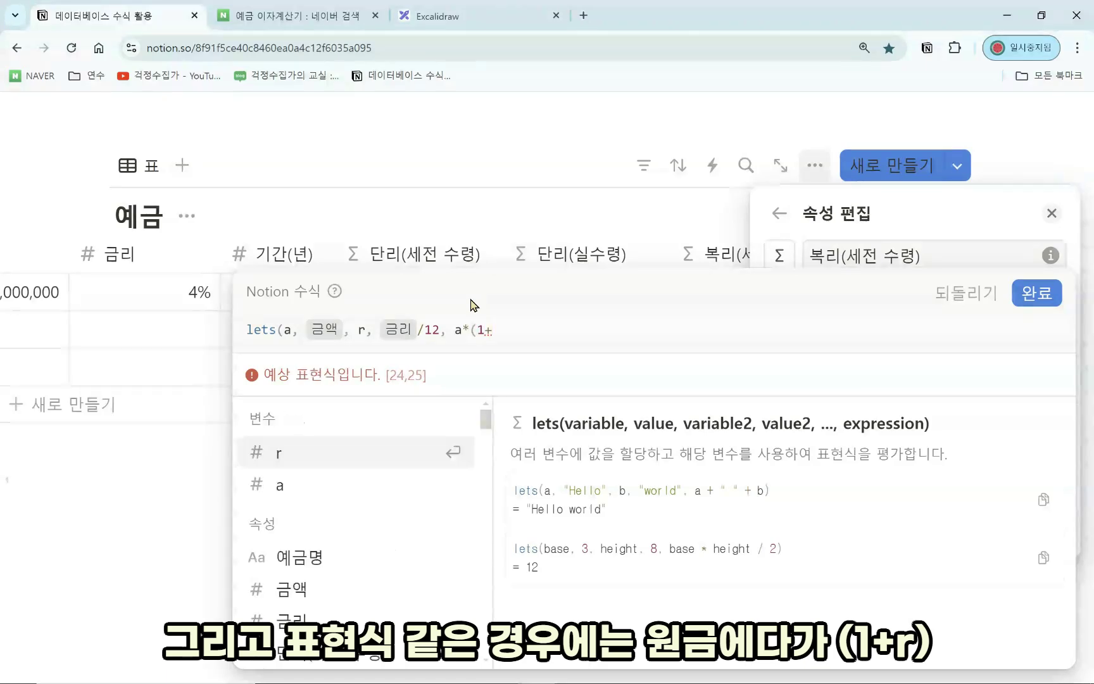
type("r)")
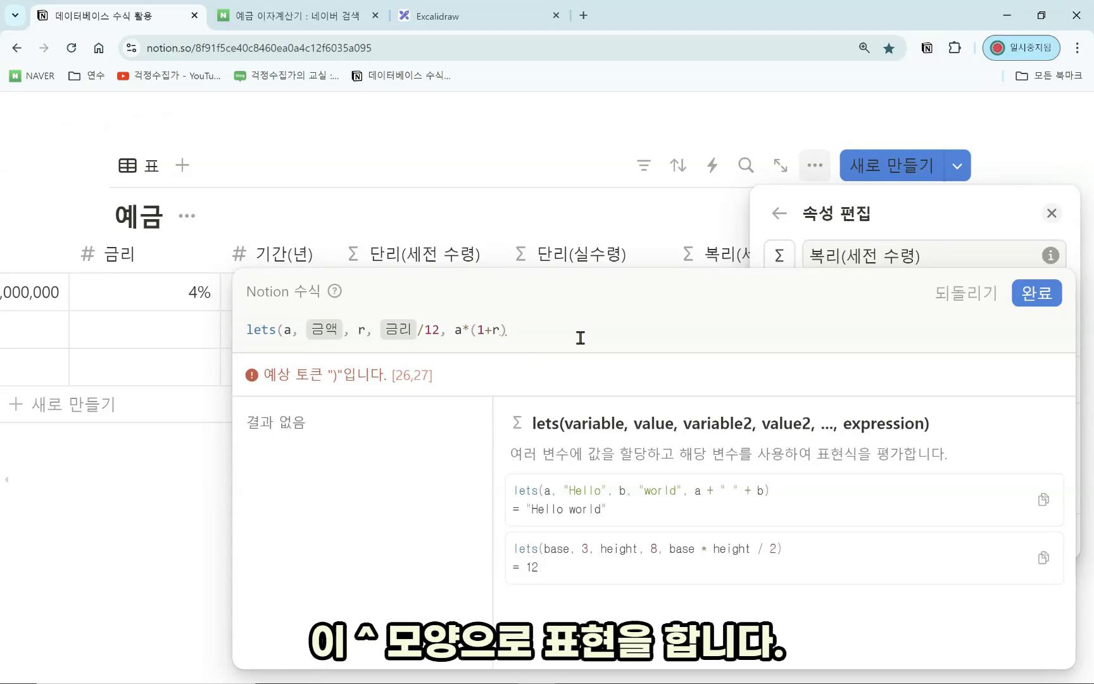
type("^")
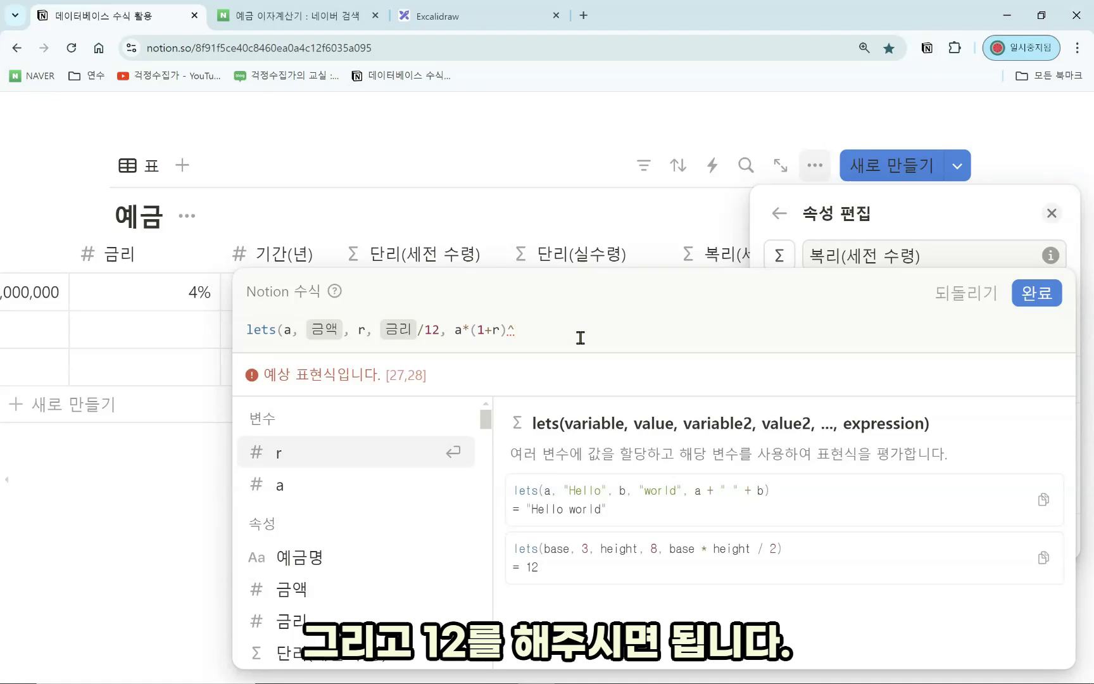
type("12")
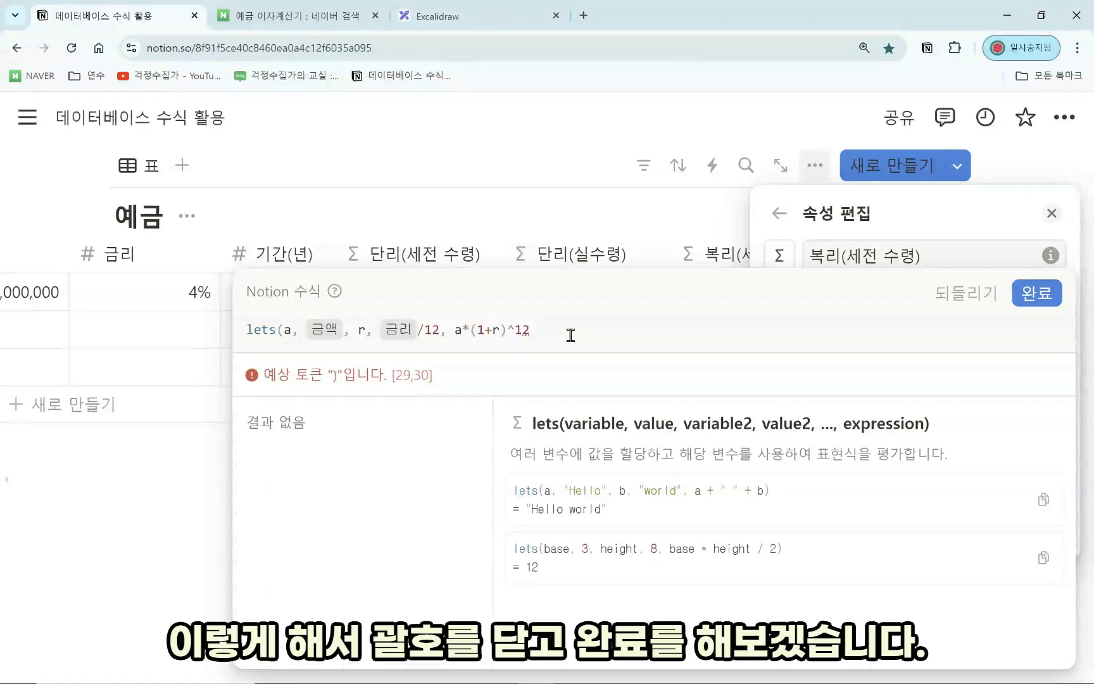
type(")")
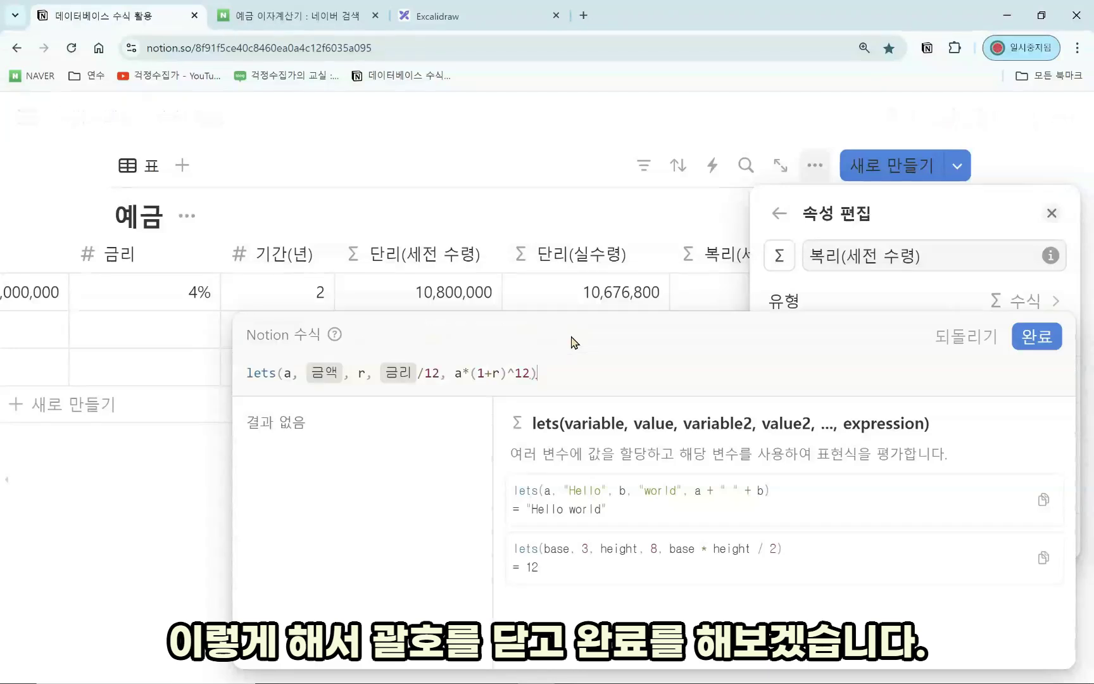
left_click(1036, 337)
left_click(685, 463)
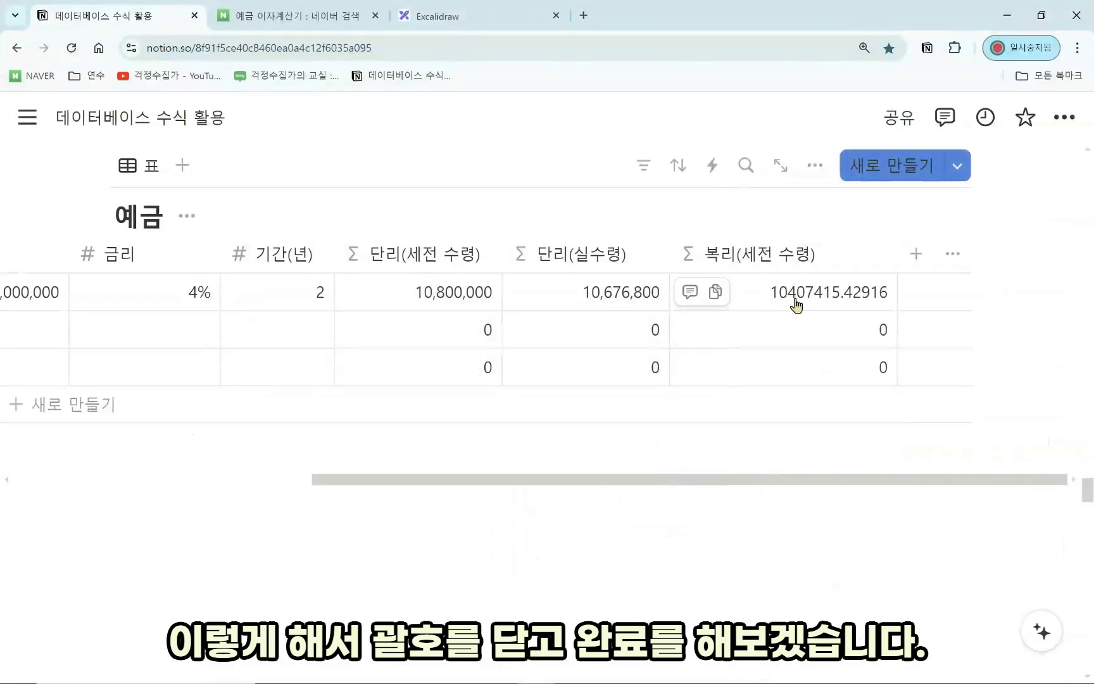
Step: Set the number format of 복리(세전 수령) to 쉼표가 포함된 숫자 and resize its column to fit the property name
left_click(828, 260)
left_click(887, 346)
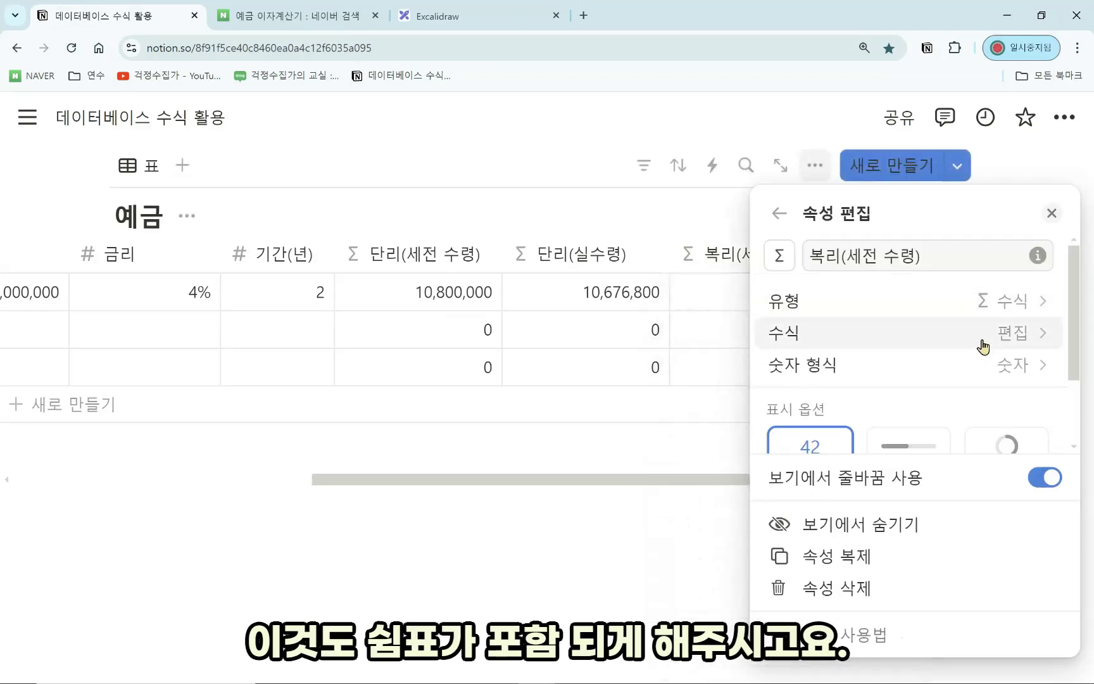
left_click(975, 365)
left_click(966, 366)
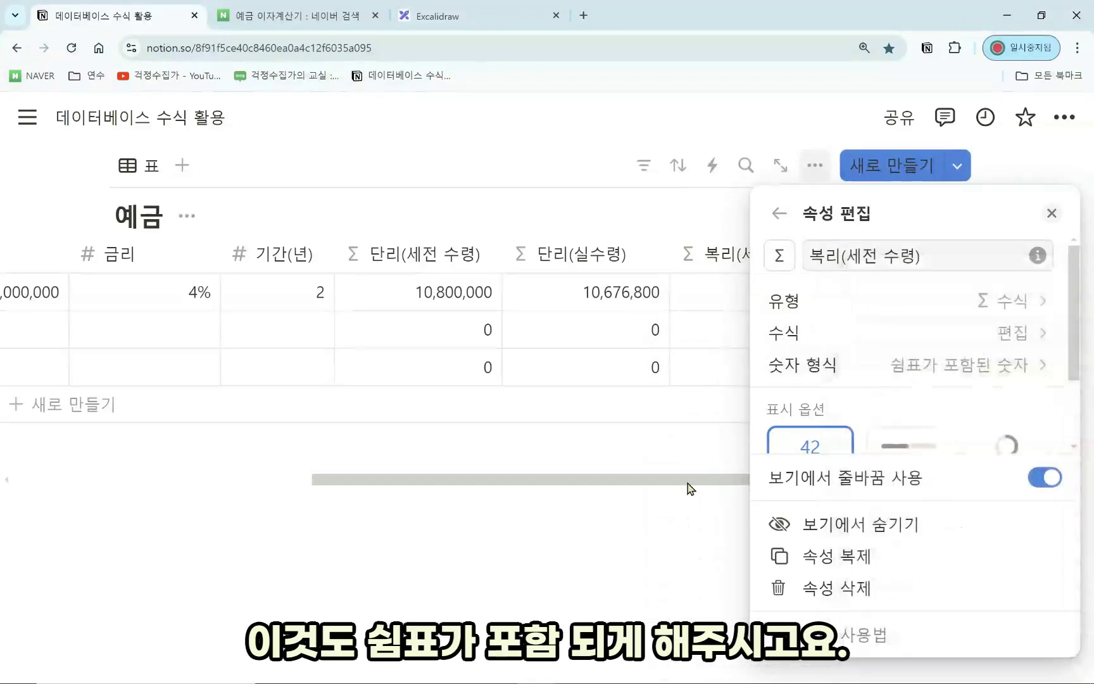
left_click(710, 489)
left_click_drag(897, 254, 815, 256)
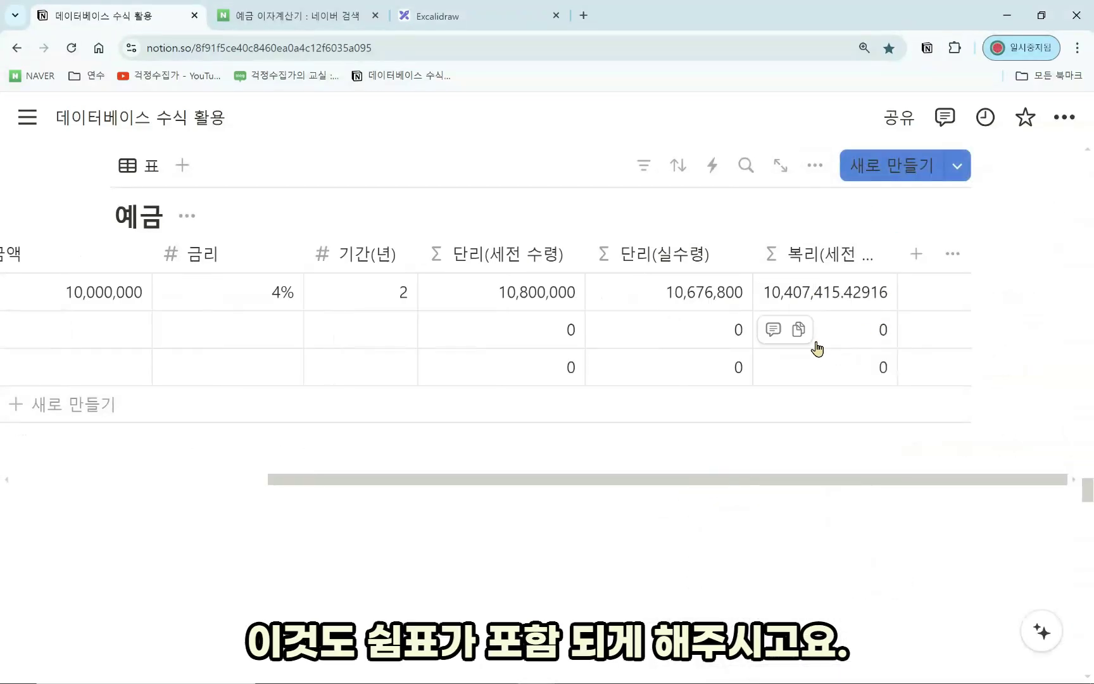
left_click_drag(896, 252, 921, 252)
Step: Duplicate the 복리(세전 수령) property and rename the copy 복리(실수령)
left_click(909, 261)
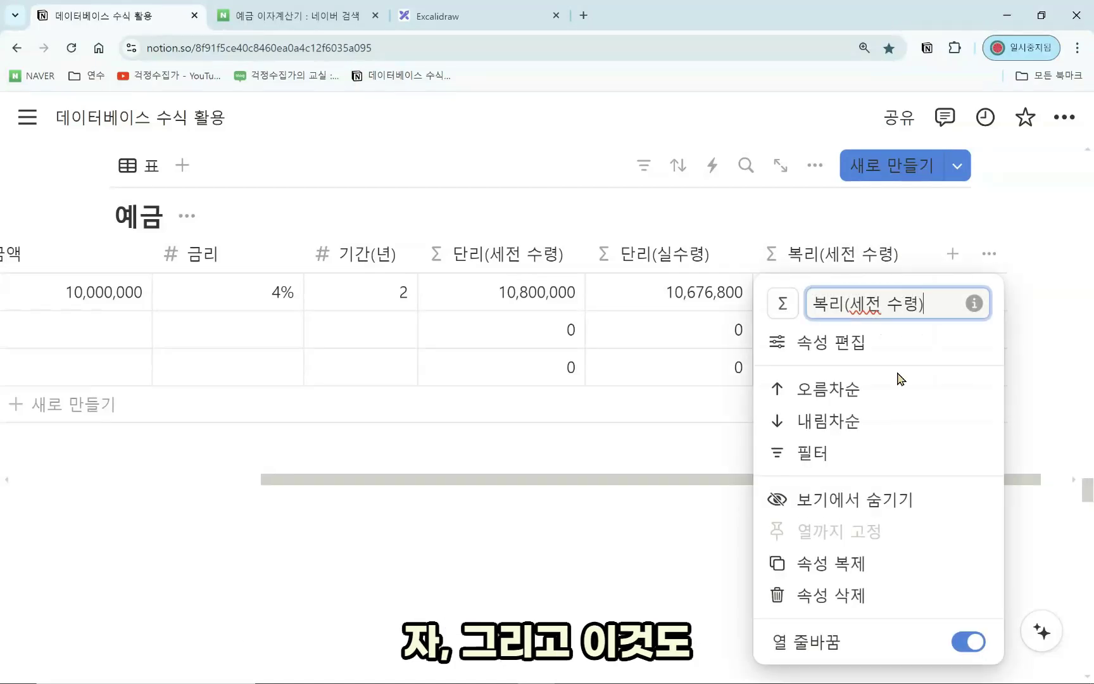
left_click(896, 570)
left_click(1007, 254)
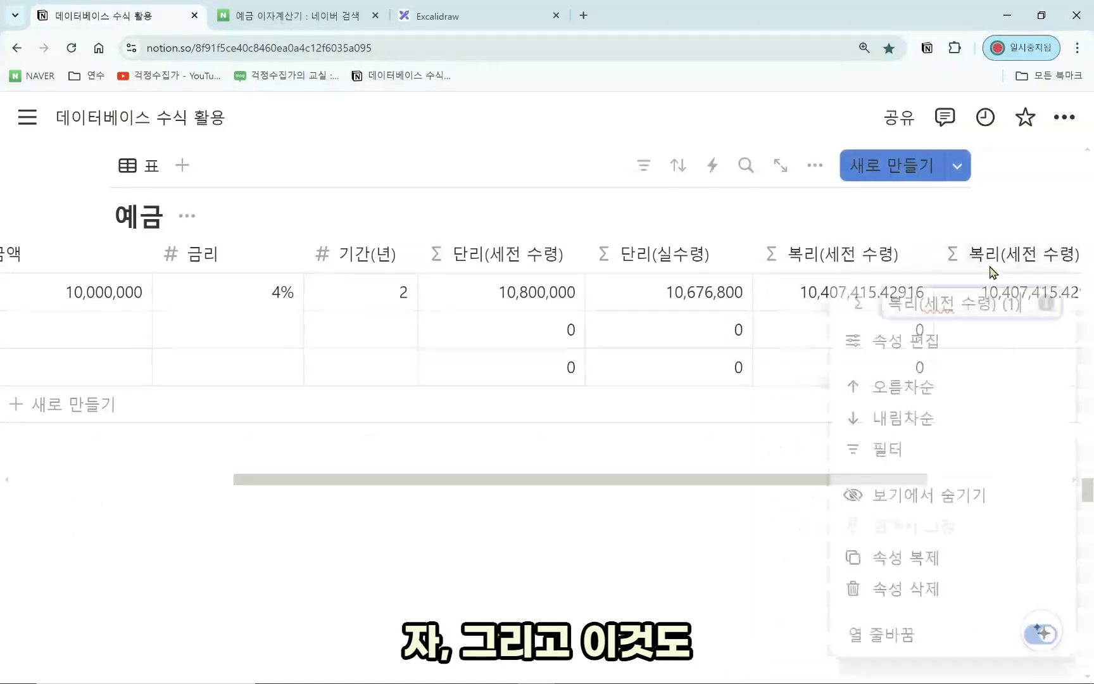
left_click_drag(993, 305, 929, 307)
key("BackSpace")
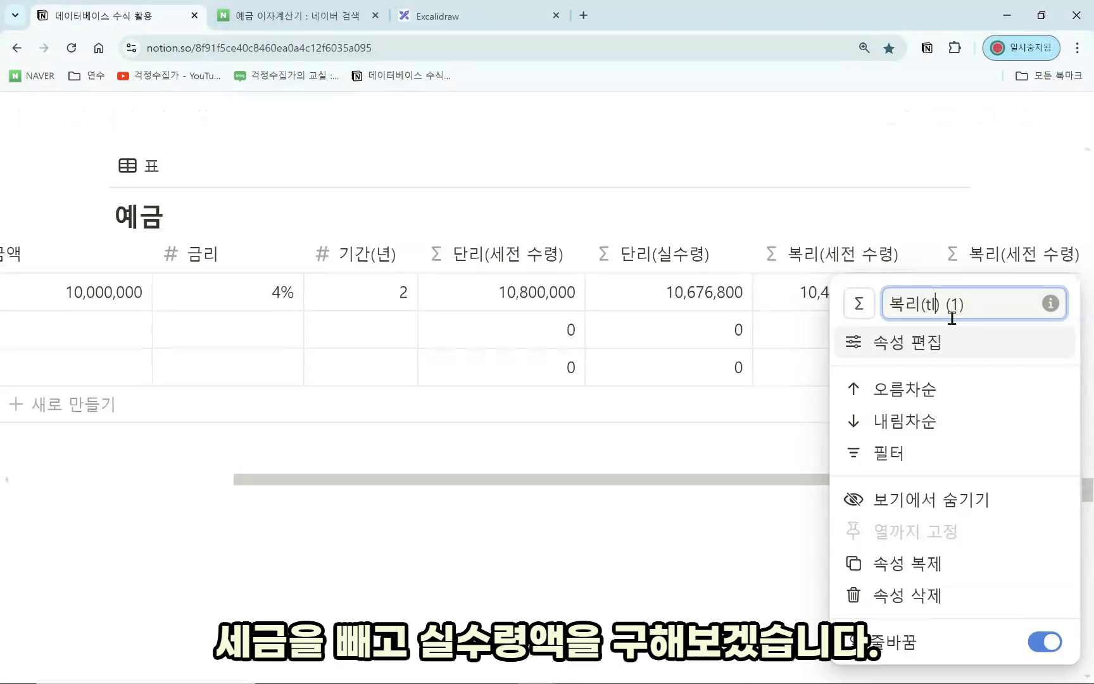
type("실술")
type("령")
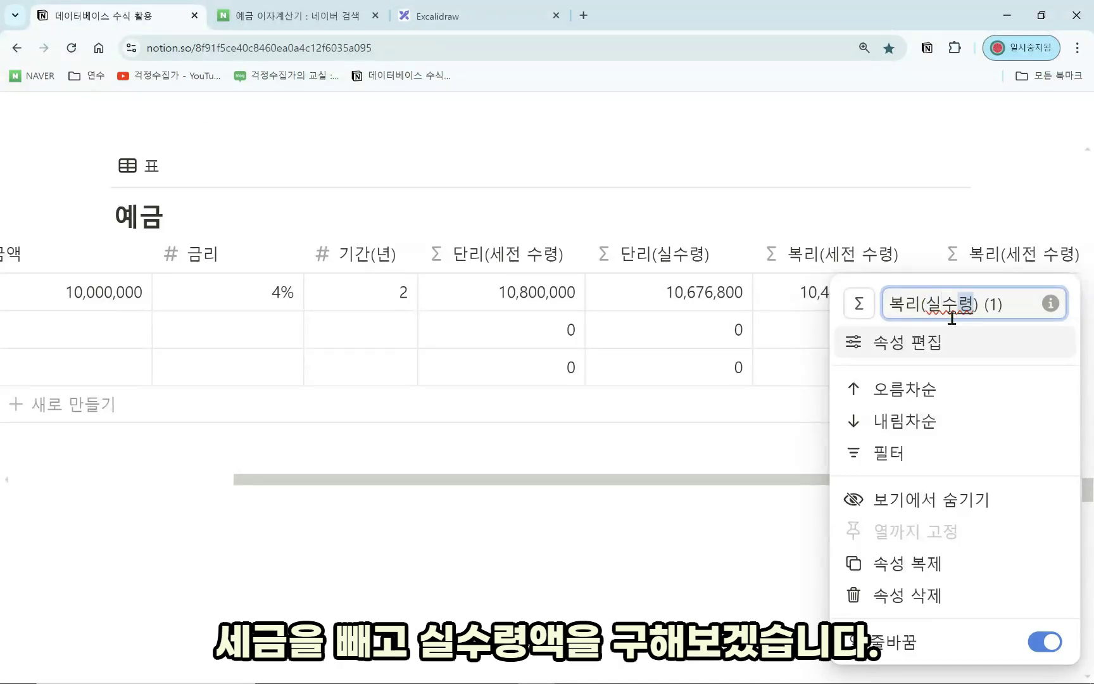
key("Right")
key("Right")
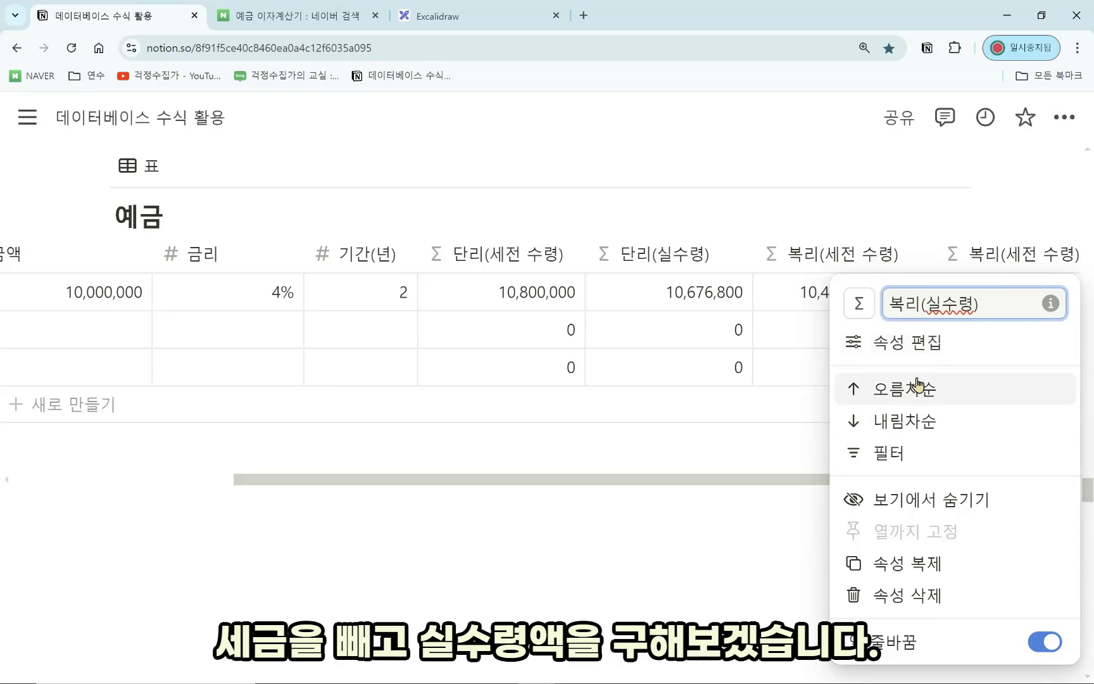
Step: Replace the 복리(실수령) formula with the pre-tax interest, (복리(세전 수령)-금액), enclosed in parentheses
left_click(919, 347)
left_click(904, 350)
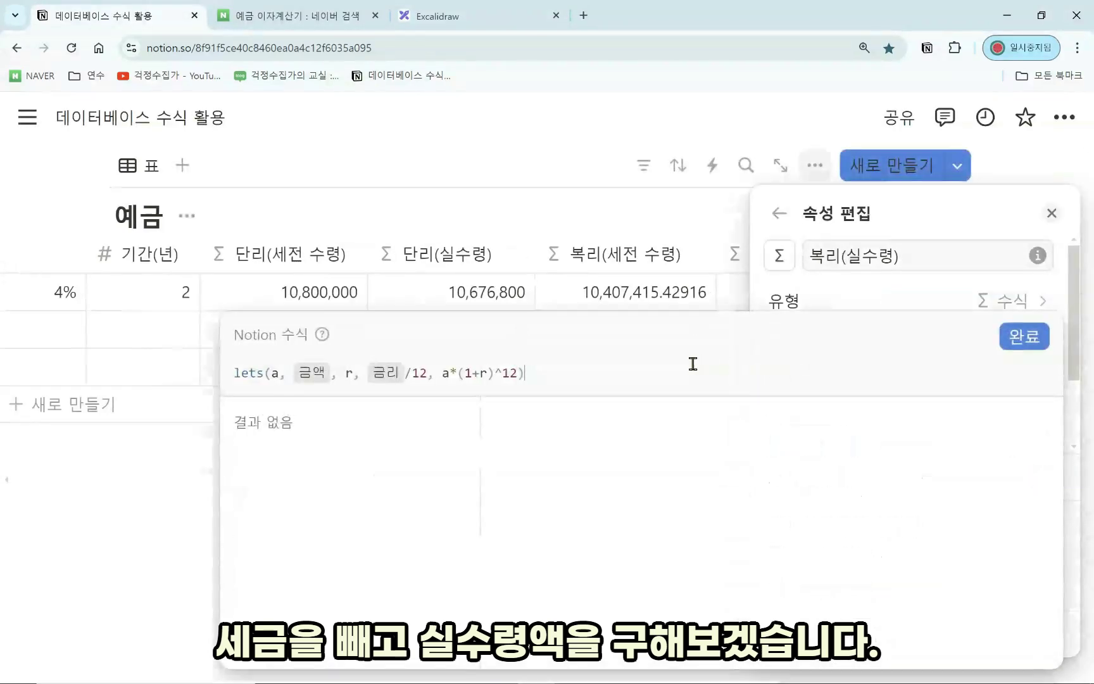
left_click_drag(694, 362, 227, 371)
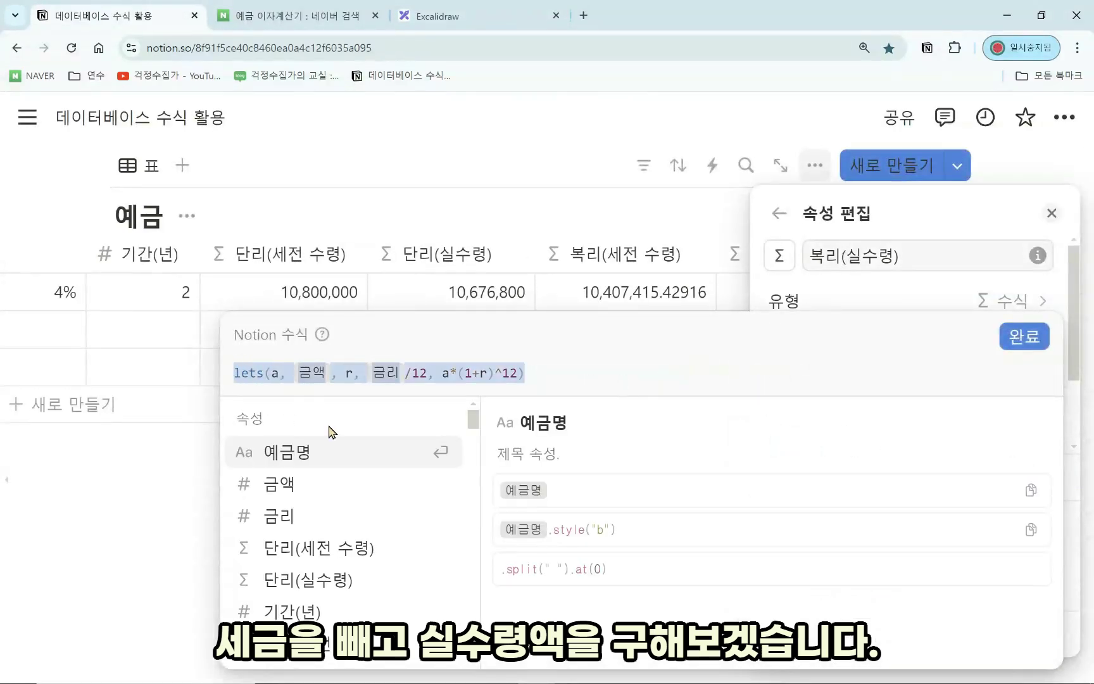
key("BackSpace")
scroll(376, 579, "down", 2)
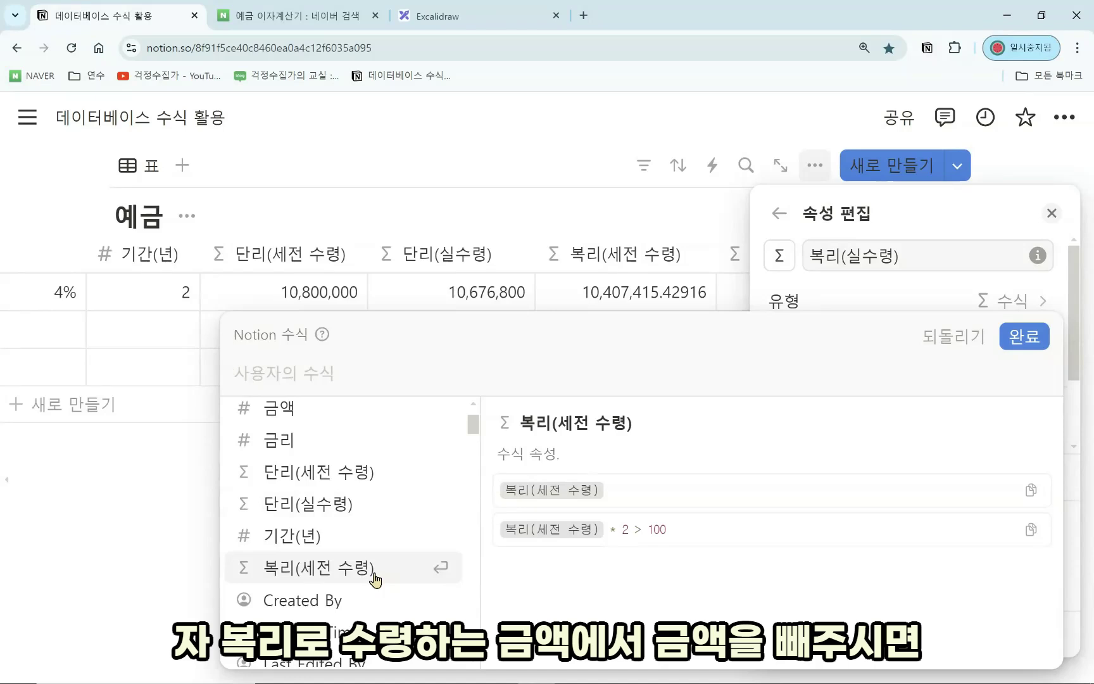
left_click(376, 579)
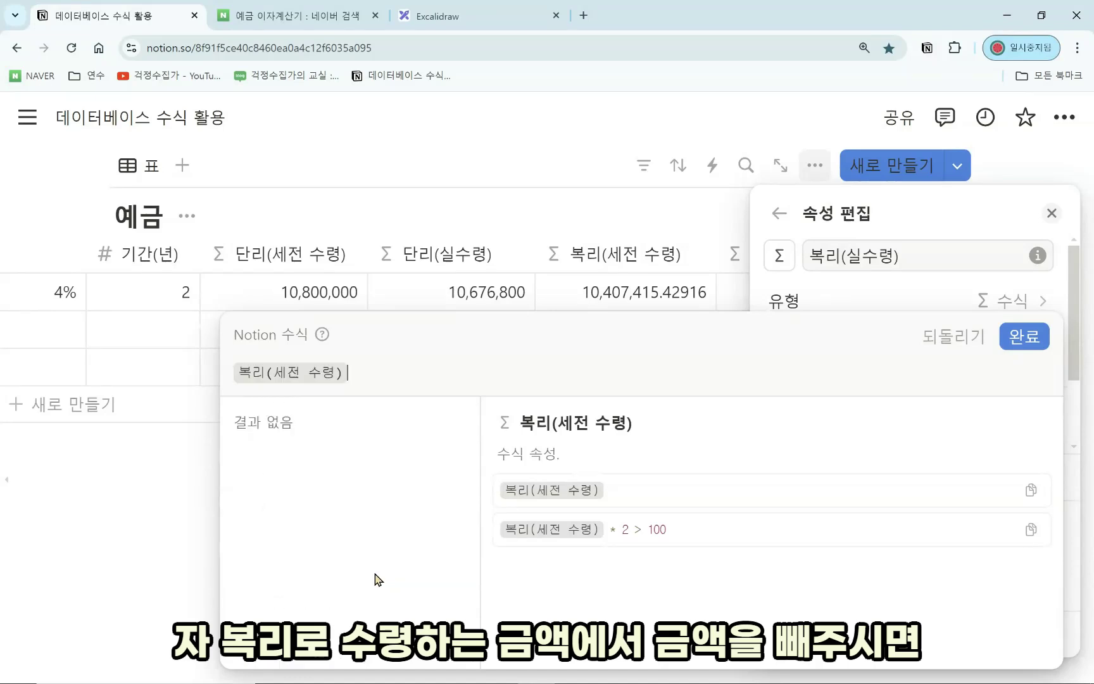
type("- 금액")
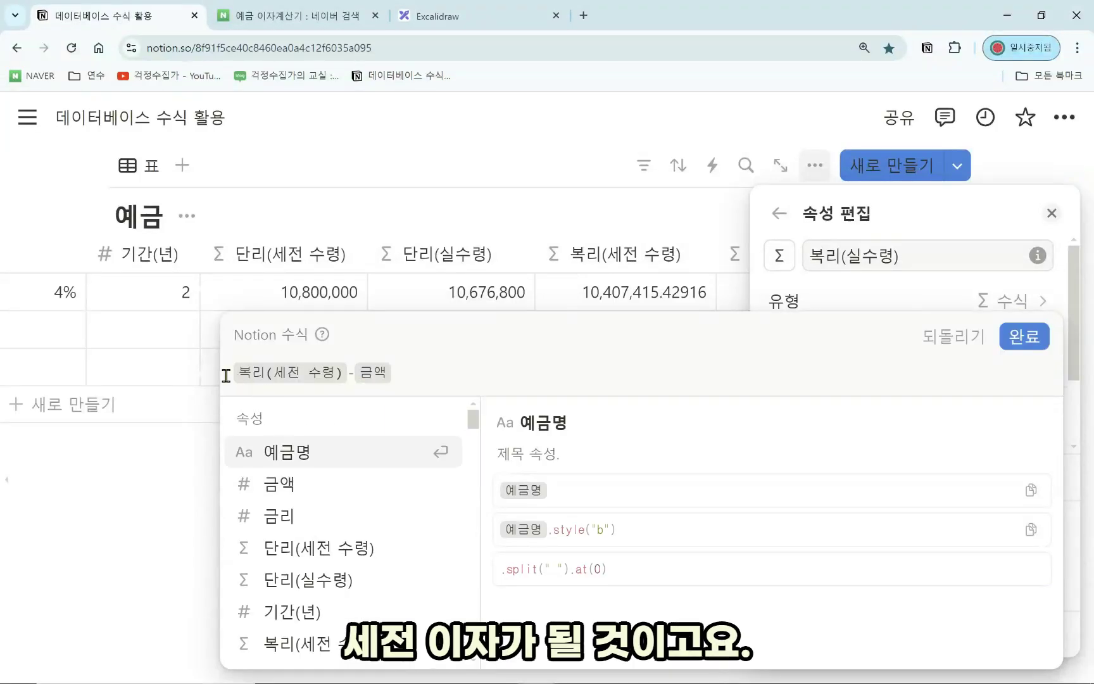
type("(")
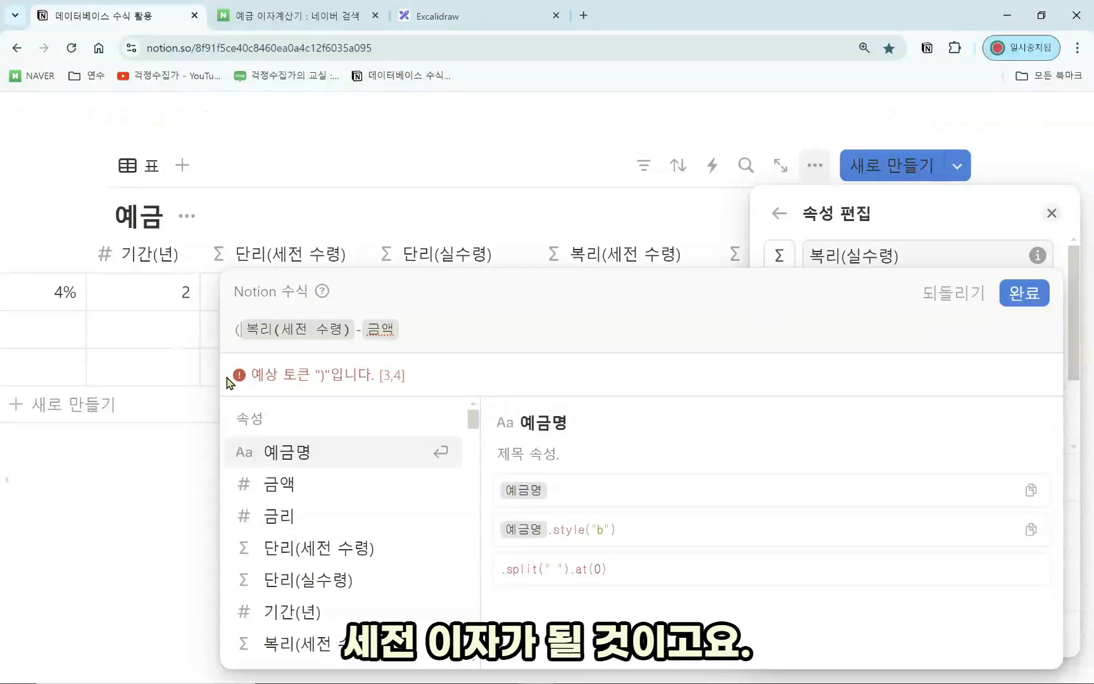
left_click(444, 332)
type(")")
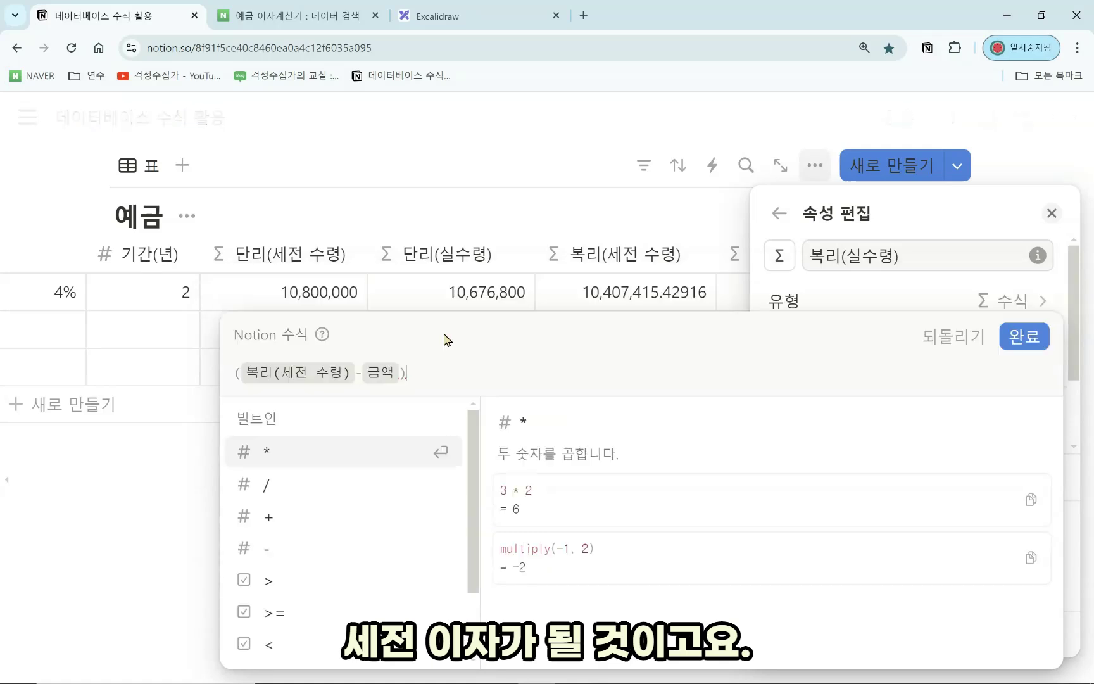
Step: Complete the 복리(실수령) formula by multiplying the pre-tax interest by 84.6/100 and adding 금액, and save it
type("*8")
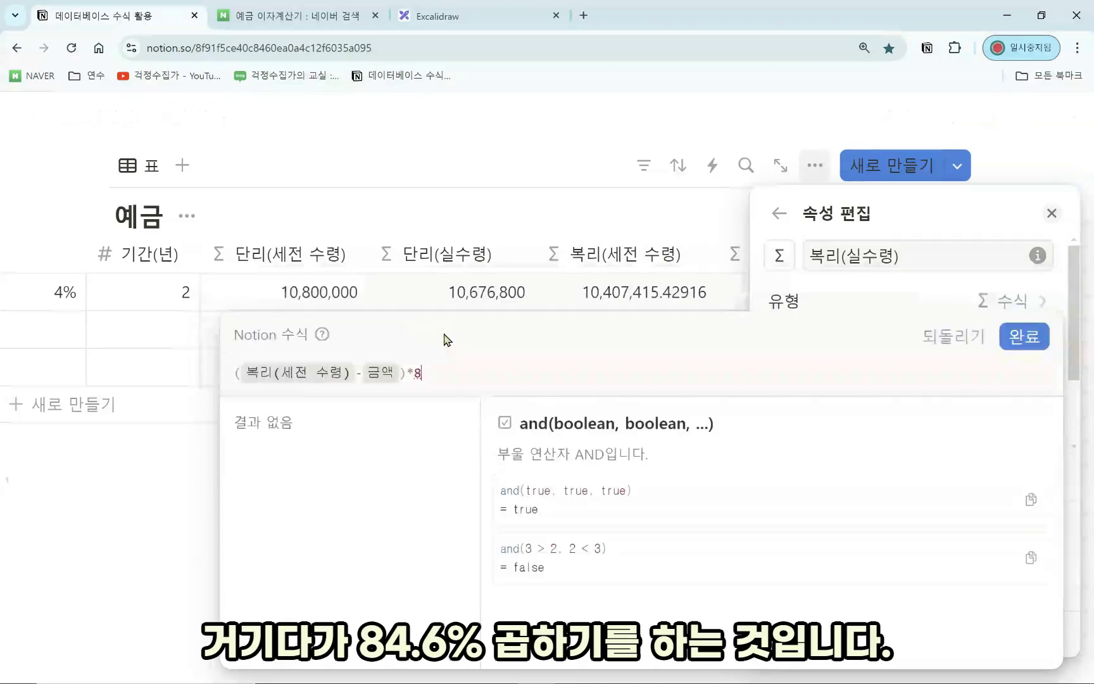
type("4.6")
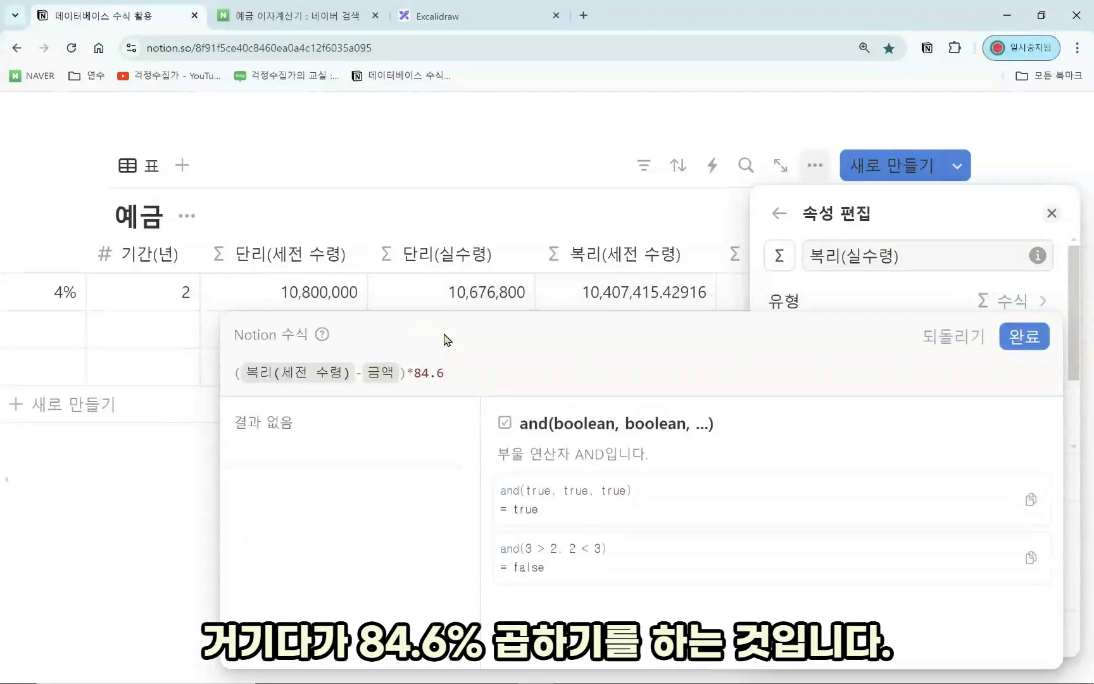
type("/100")
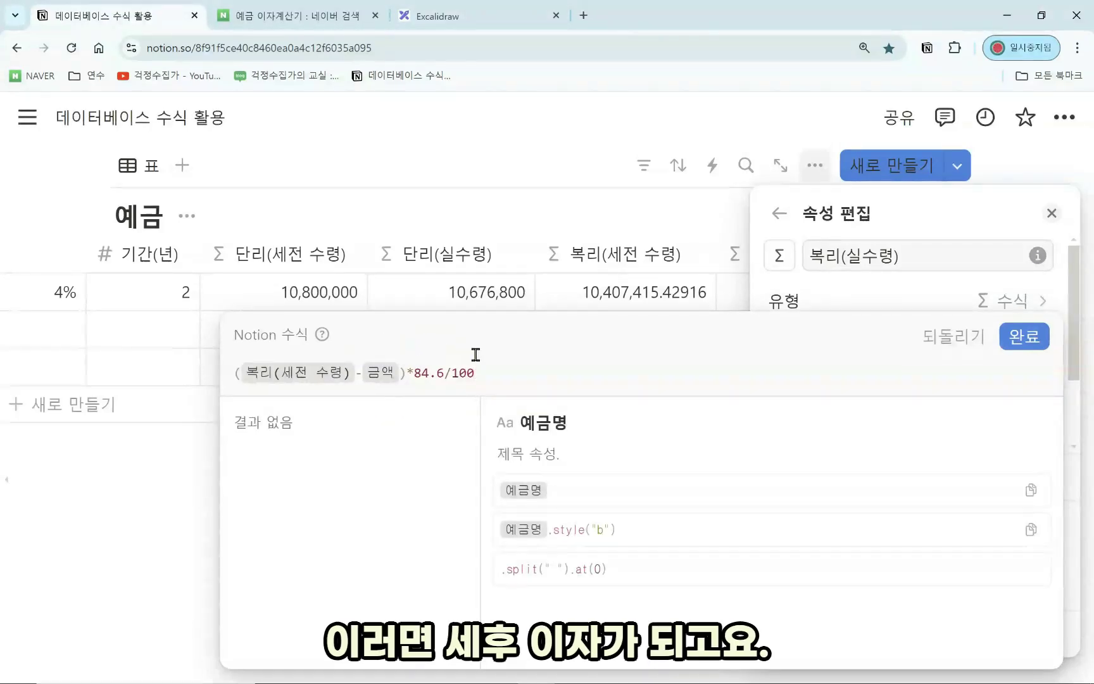
type("+")
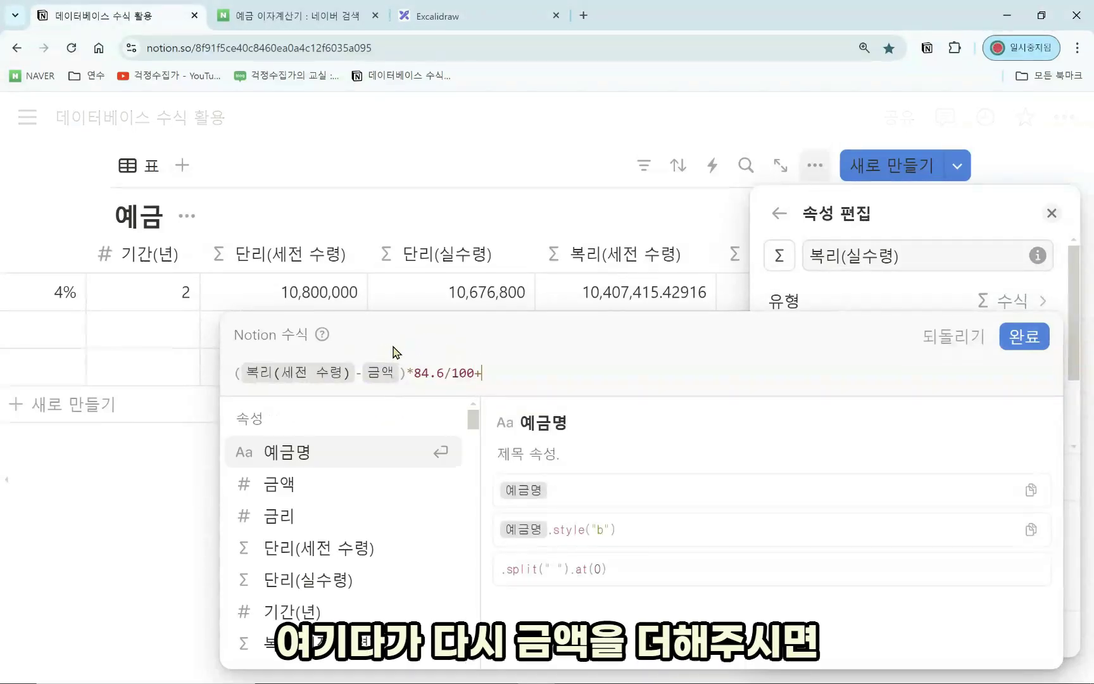
left_click(330, 487)
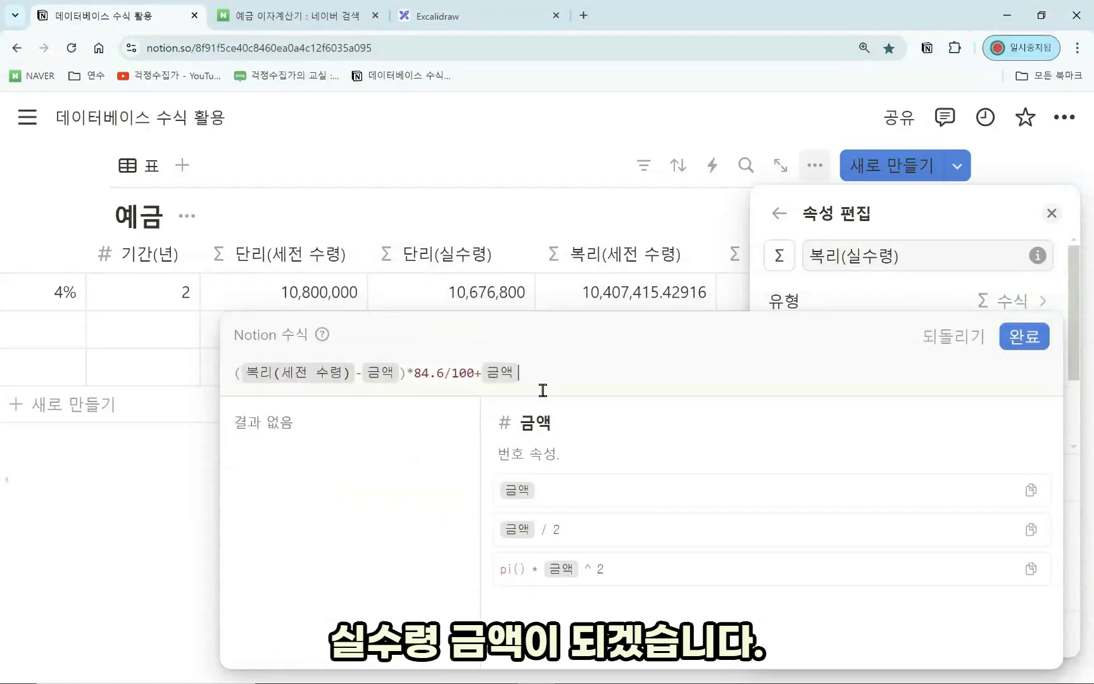
left_click(1016, 340)
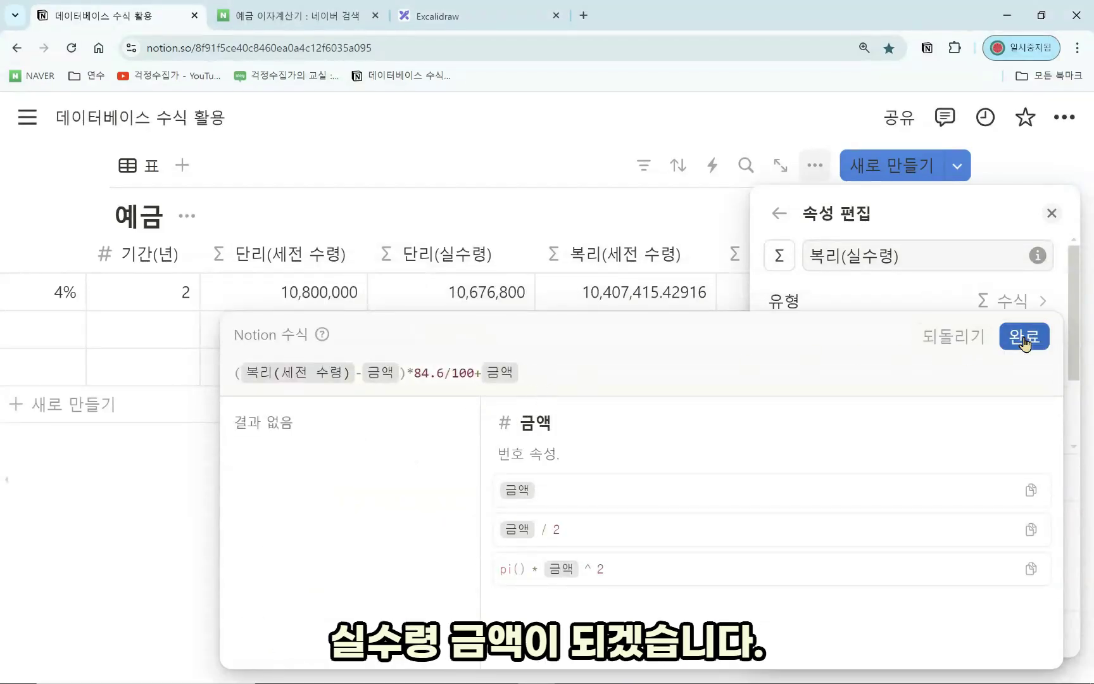
left_click(667, 481)
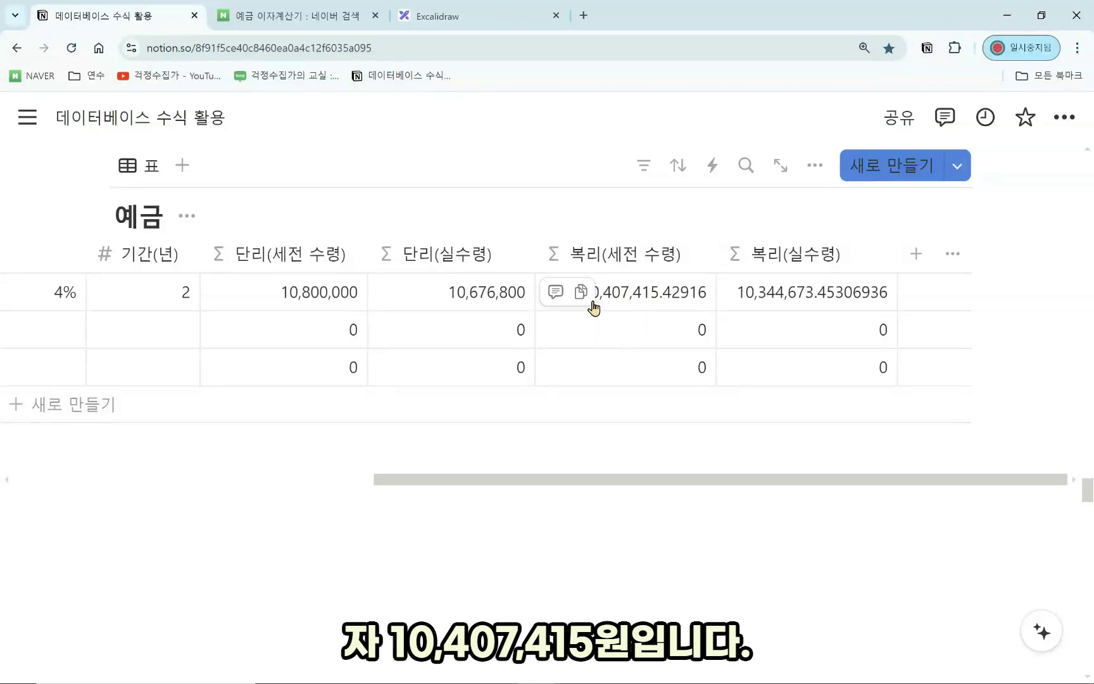
Step: Switch to the Naver deposit interest calculator and calculate a 1-year period with 월복리 interest
left_click(283, 7)
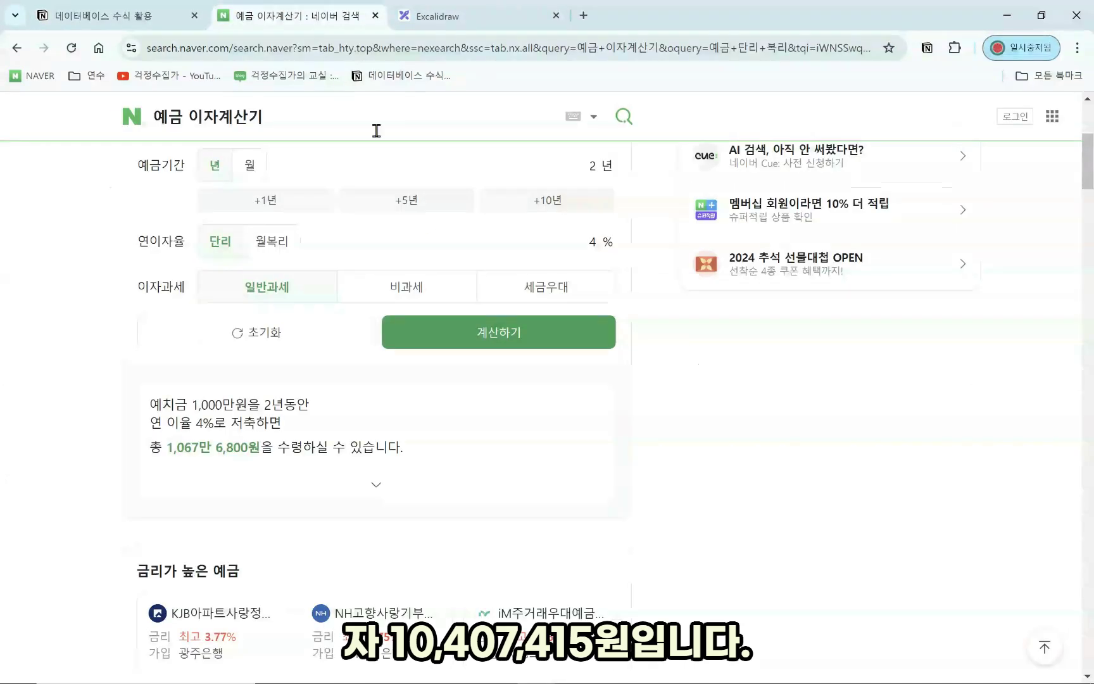
scroll(360, 335, "up", 3)
double_click(608, 317)
type("1")
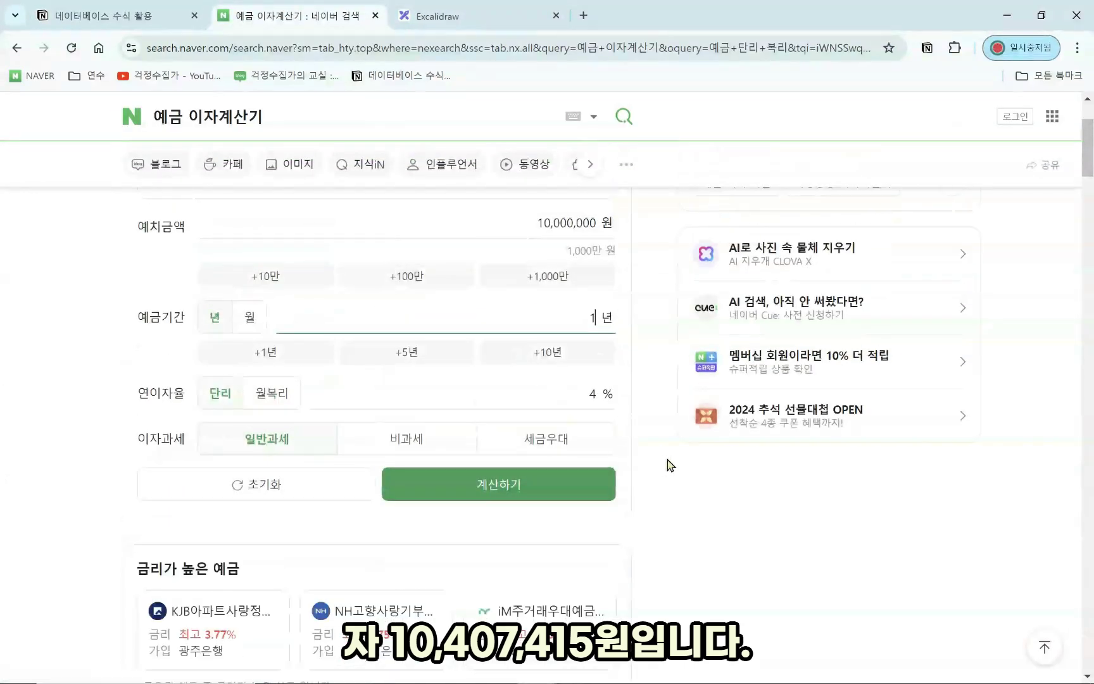
left_click(289, 396)
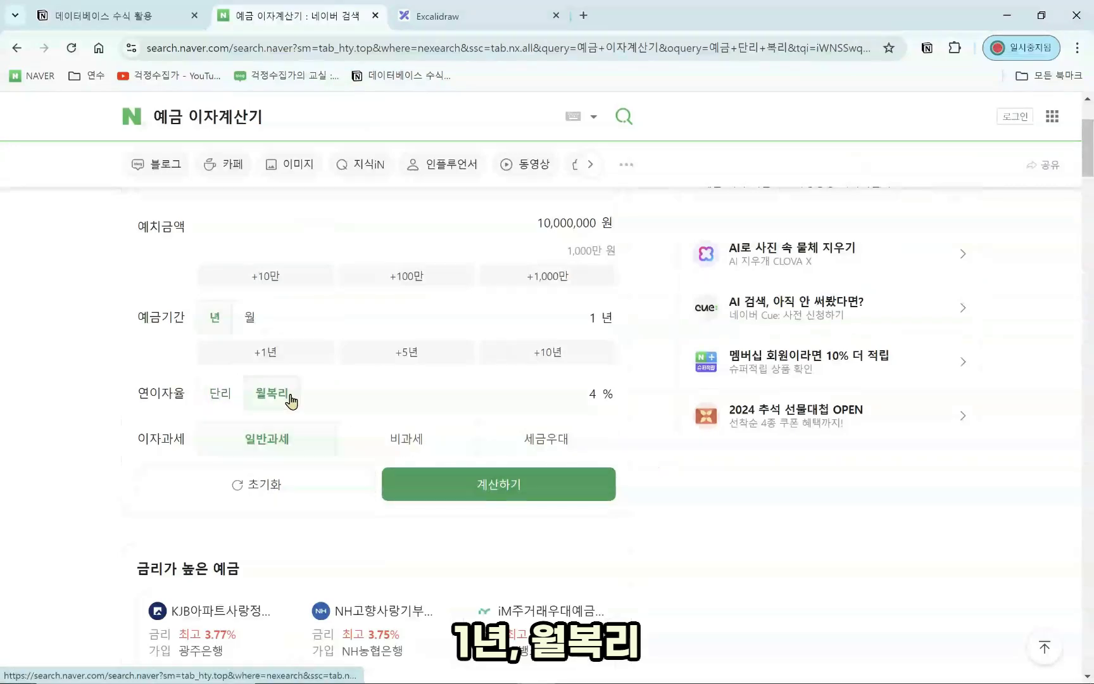
left_click(461, 486)
scroll(537, 518, "down", 2)
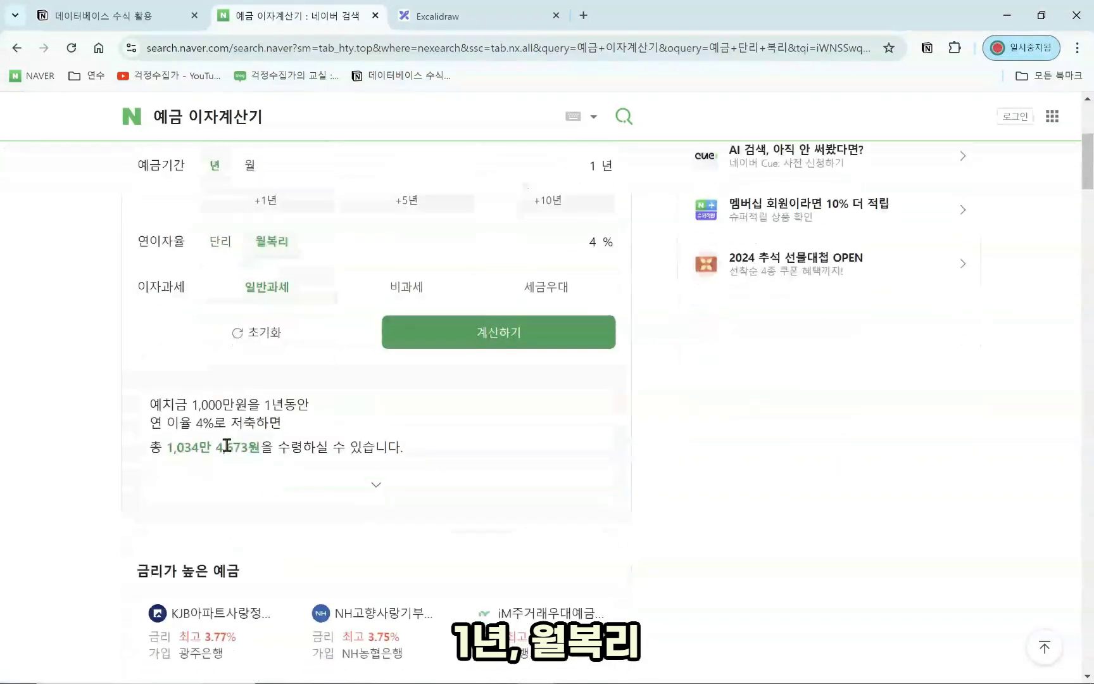
Step: Check the calculator's pre-tax interest and after-tax payout, and compare them with the compound columns in the Notion 예금 database
scroll(298, 476, "down", 1)
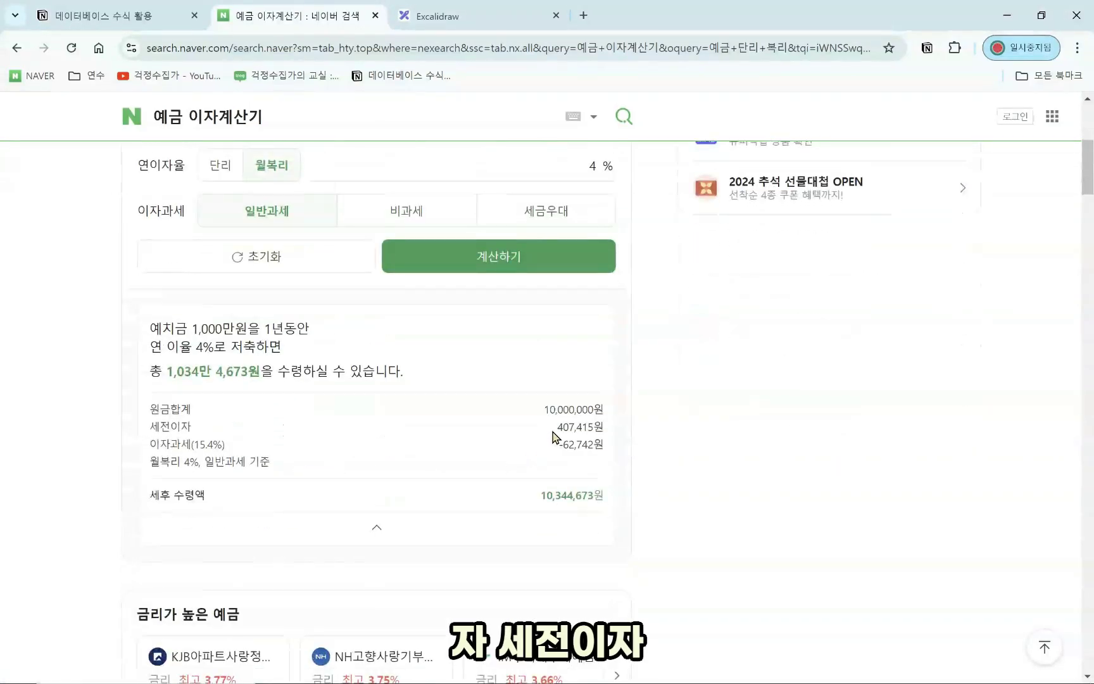
double_click(560, 429)
left_click(557, 430)
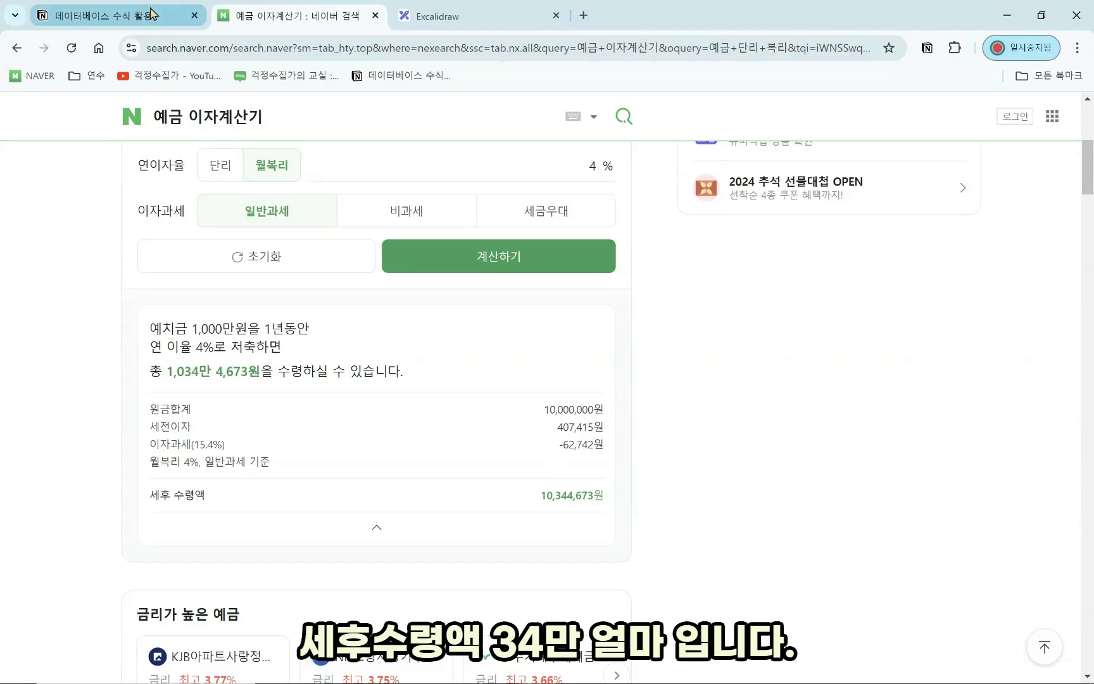
left_click(120, 15)
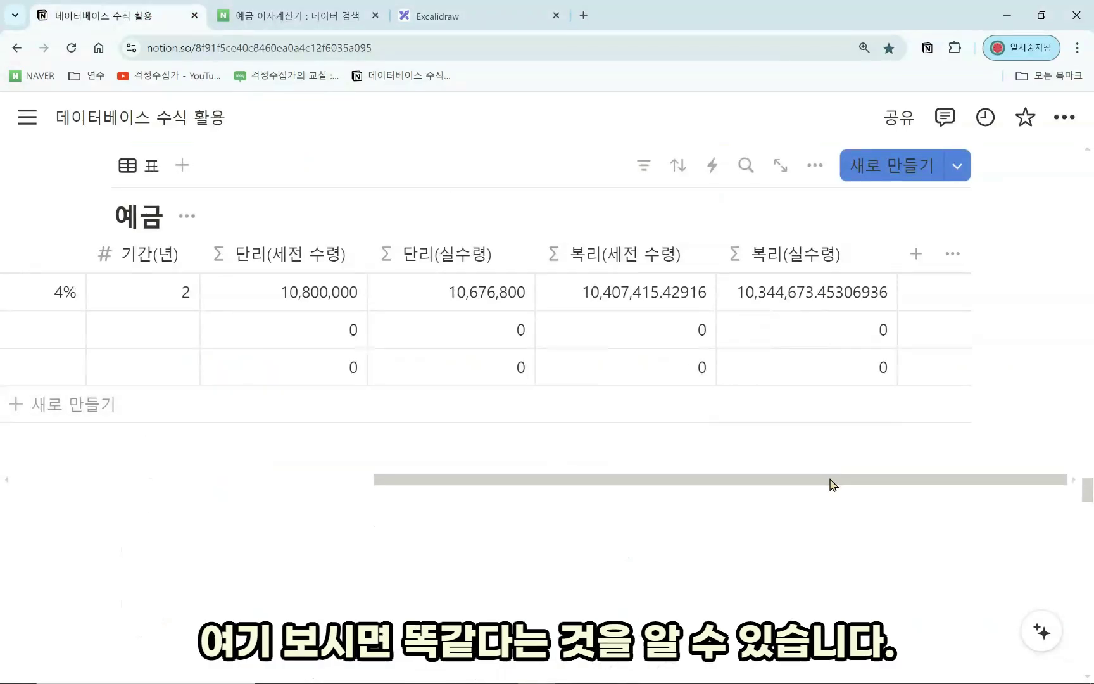
scroll(830, 481, "left", 3)
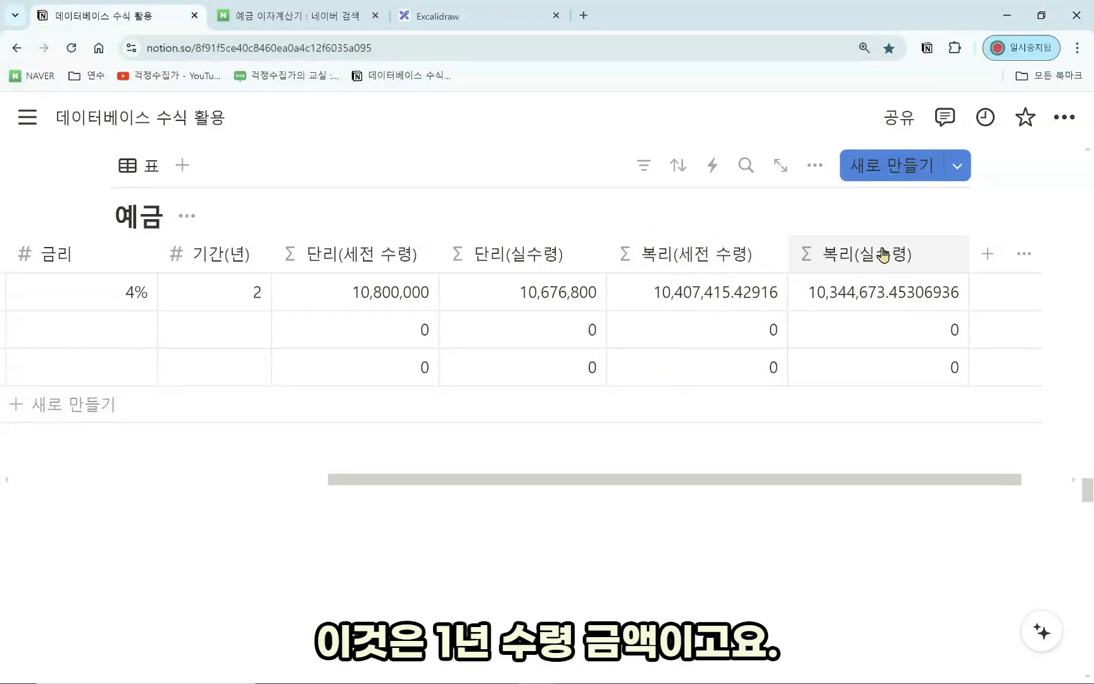
Step: Open the formula of the 복리(세전 수령) property for editing
left_click(747, 254)
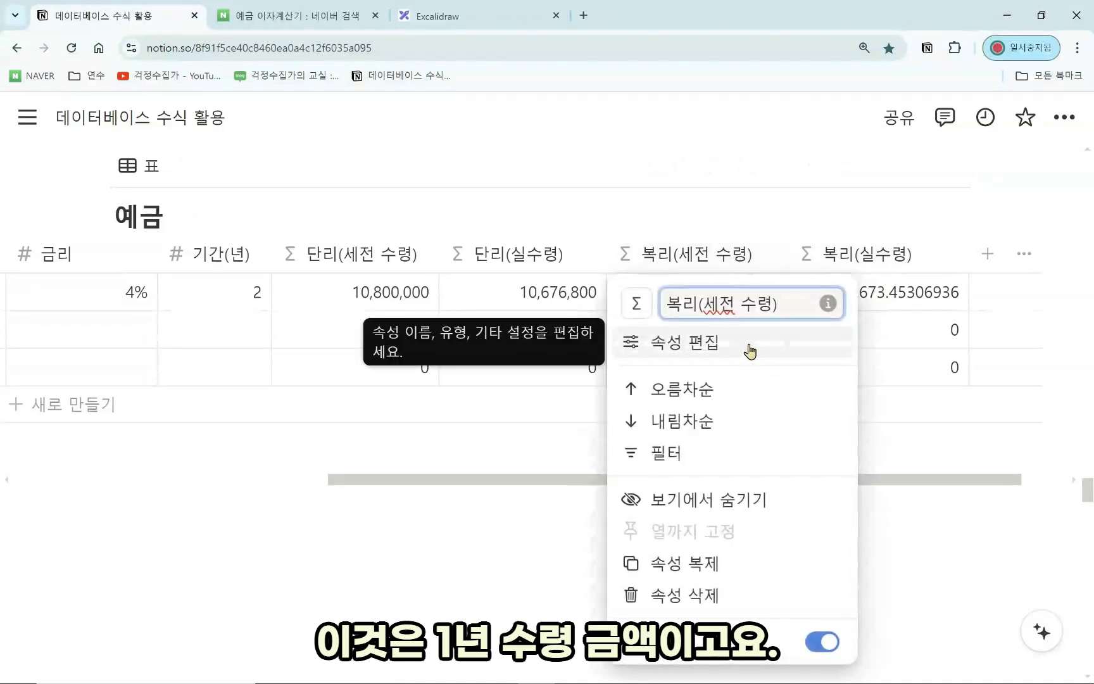
left_click(750, 349)
left_click(852, 339)
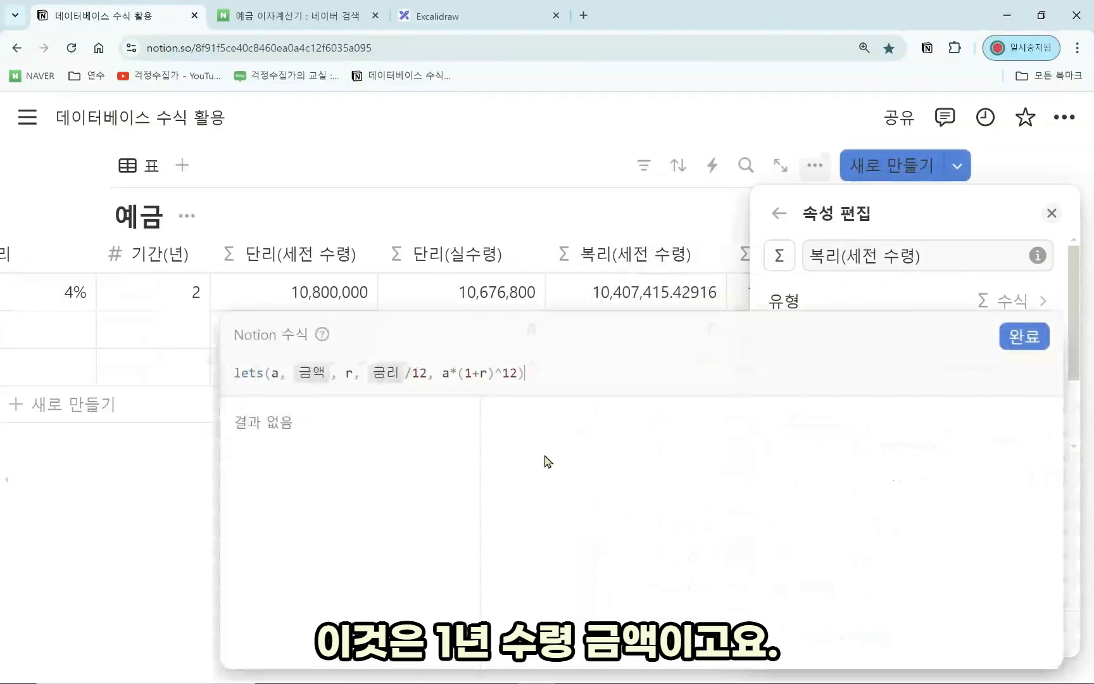
Step: Examine the fixed exponent 12 in the final expression of the 복리(세전 수령) formula against the 기간(년) value
left_click(445, 373)
left_click(527, 377)
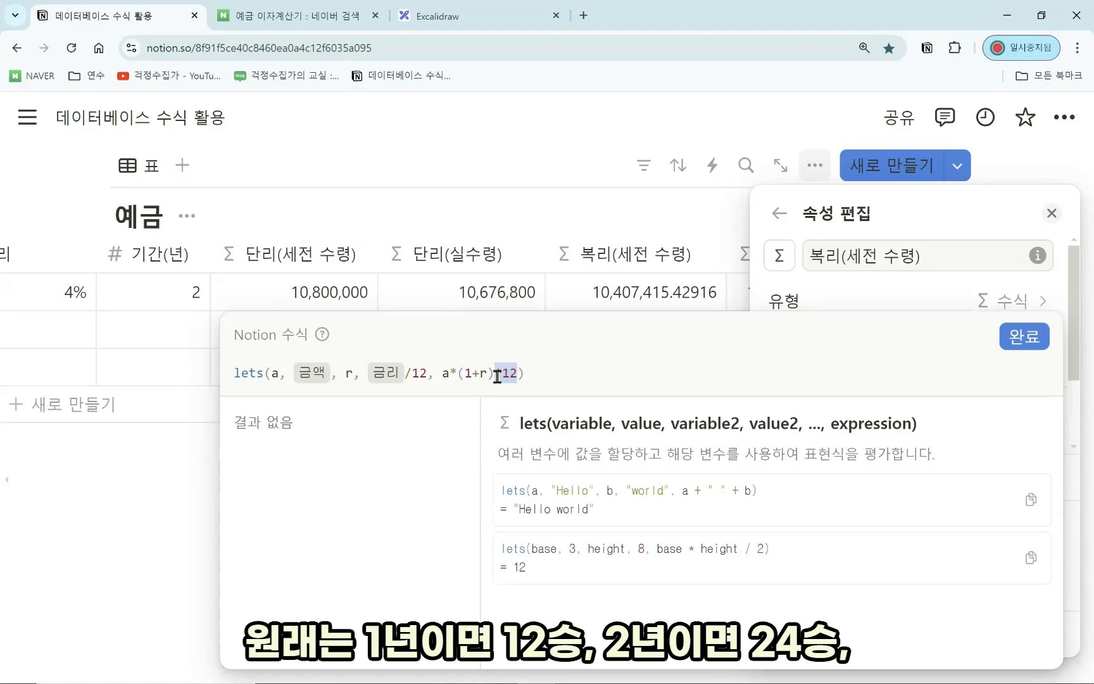
left_click(531, 376)
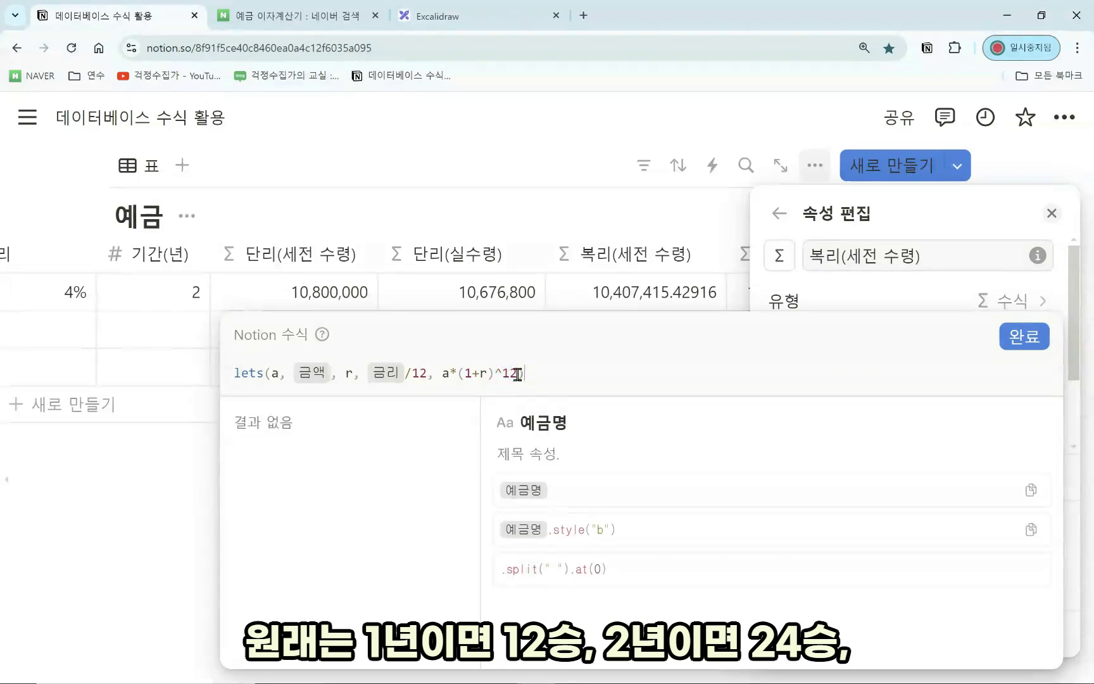
left_click_drag(519, 374, 502, 372)
left_click(540, 378)
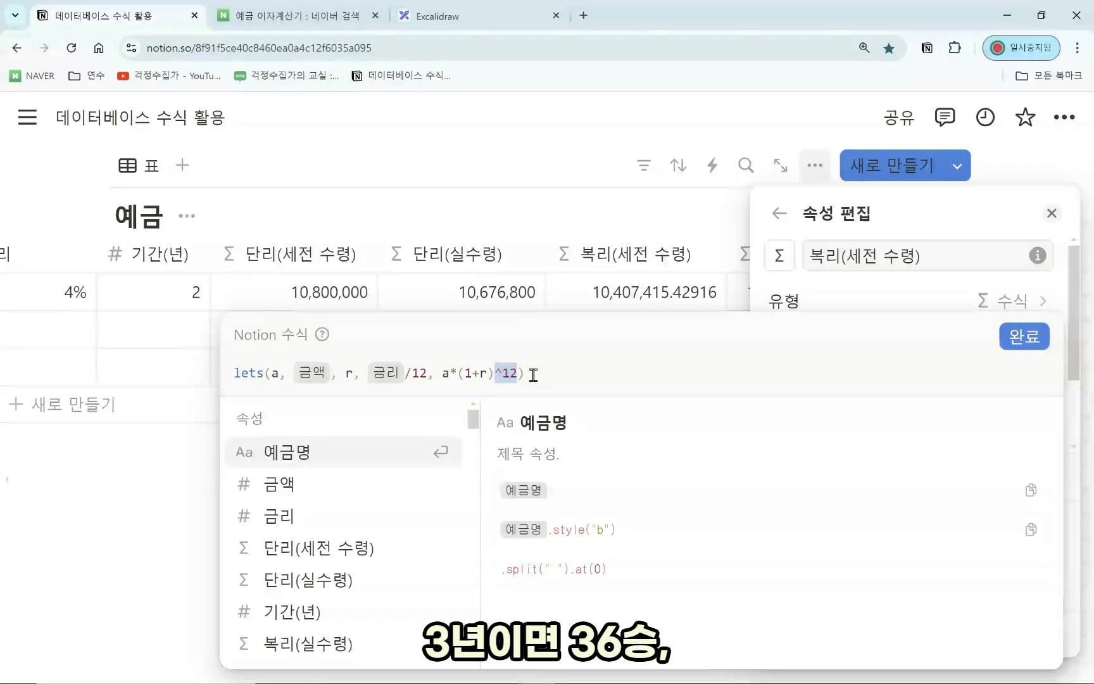
left_click(532, 376)
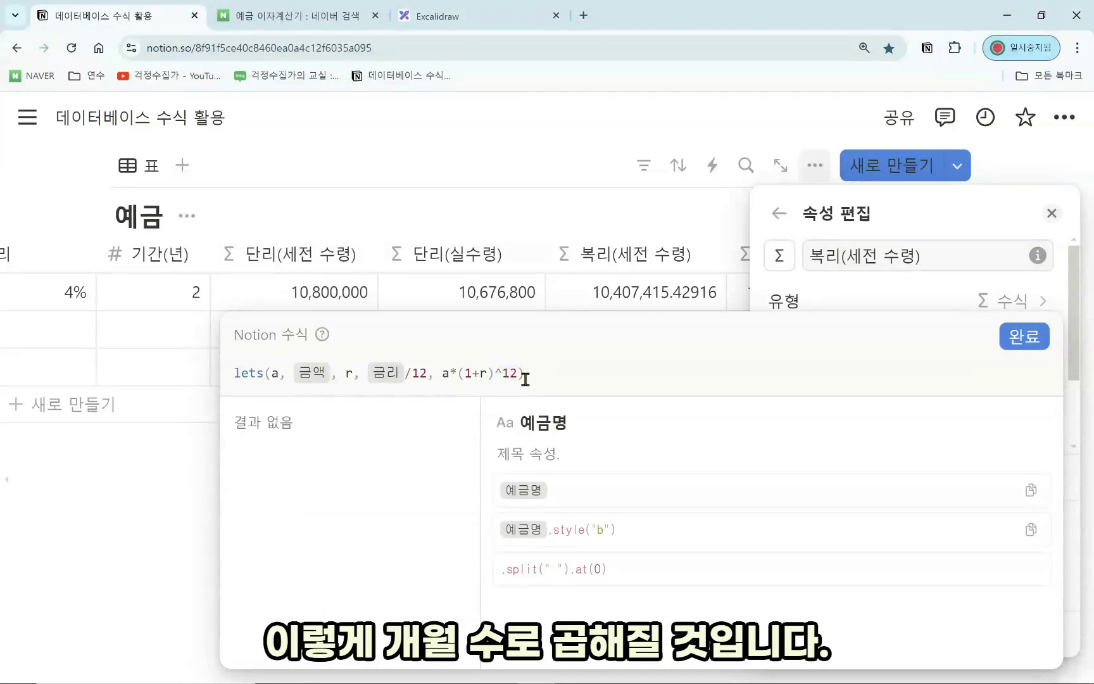
left_click_drag(519, 374, 501, 372)
left_click(540, 375)
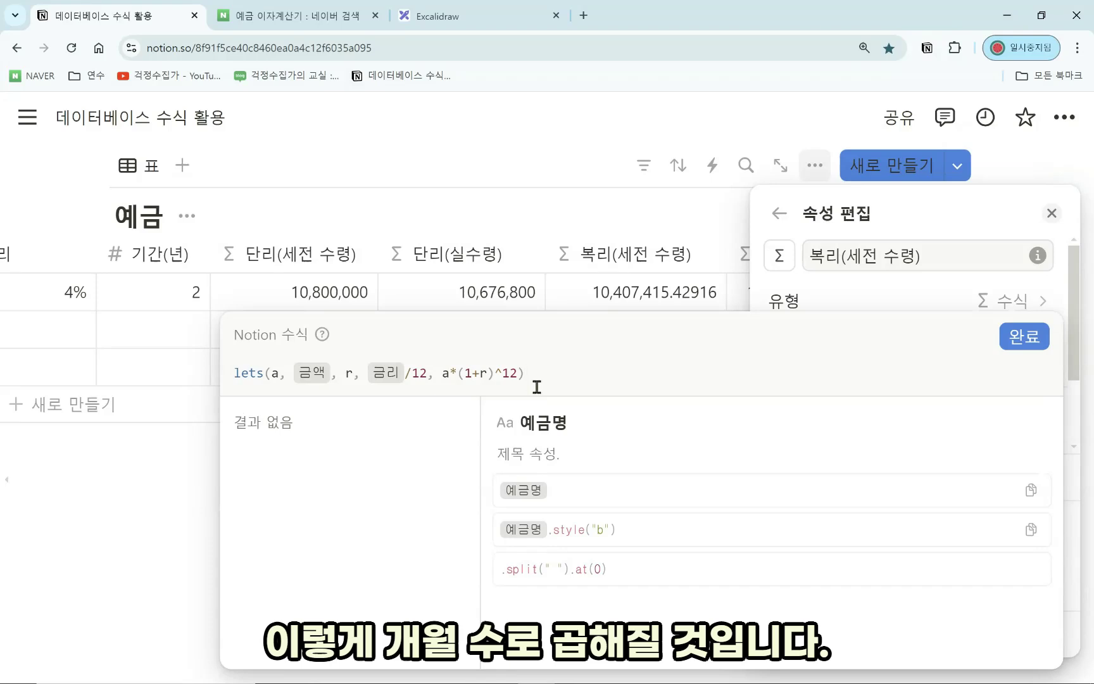
double_click(505, 373)
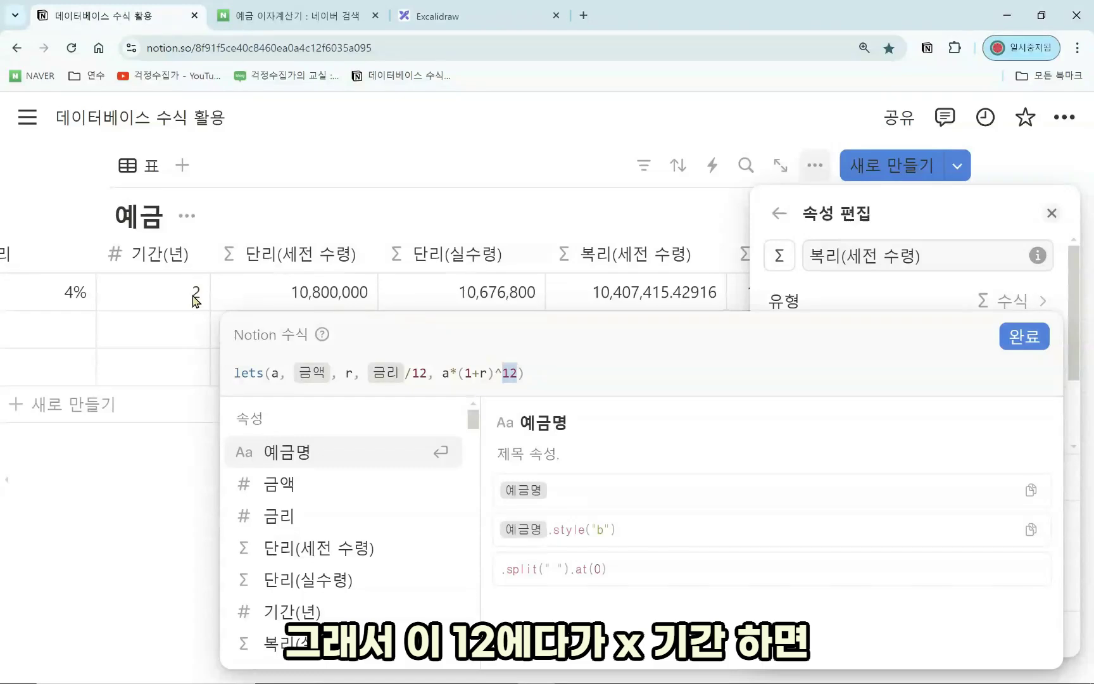
left_click(519, 377)
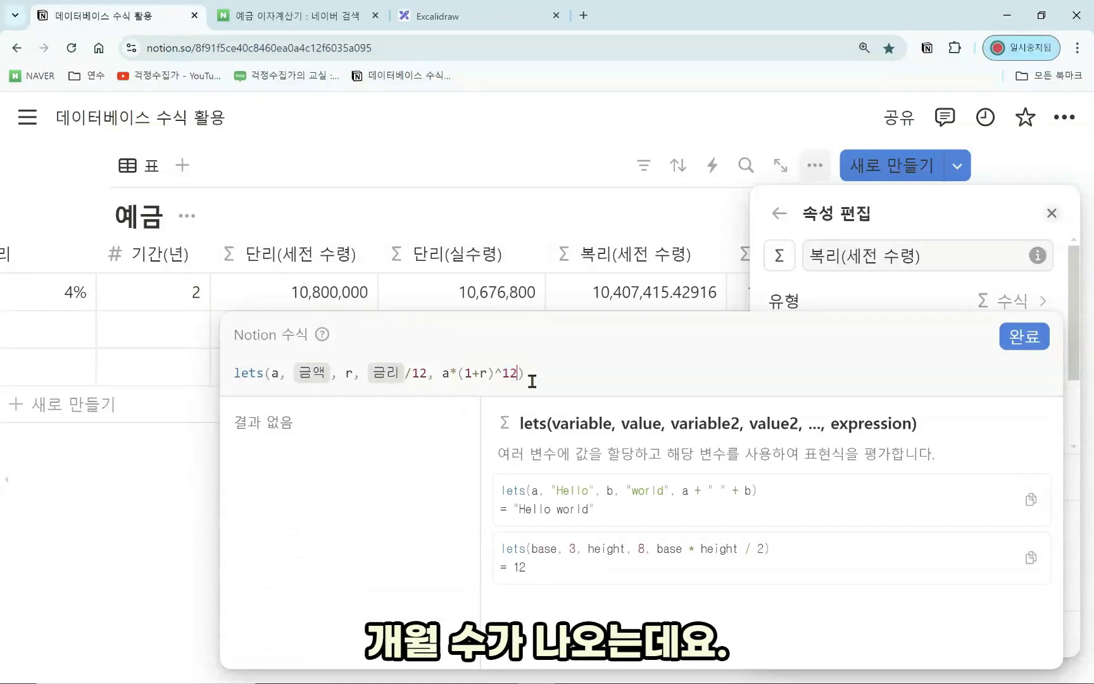
left_click_drag(504, 374, 517, 376)
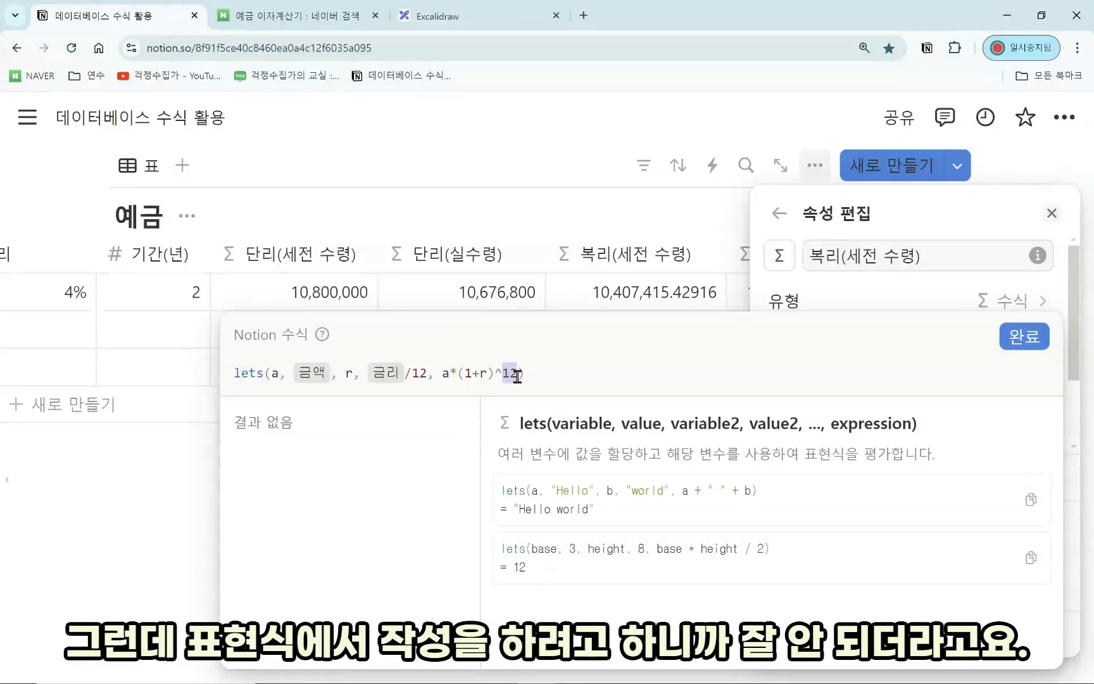
left_click(525, 380)
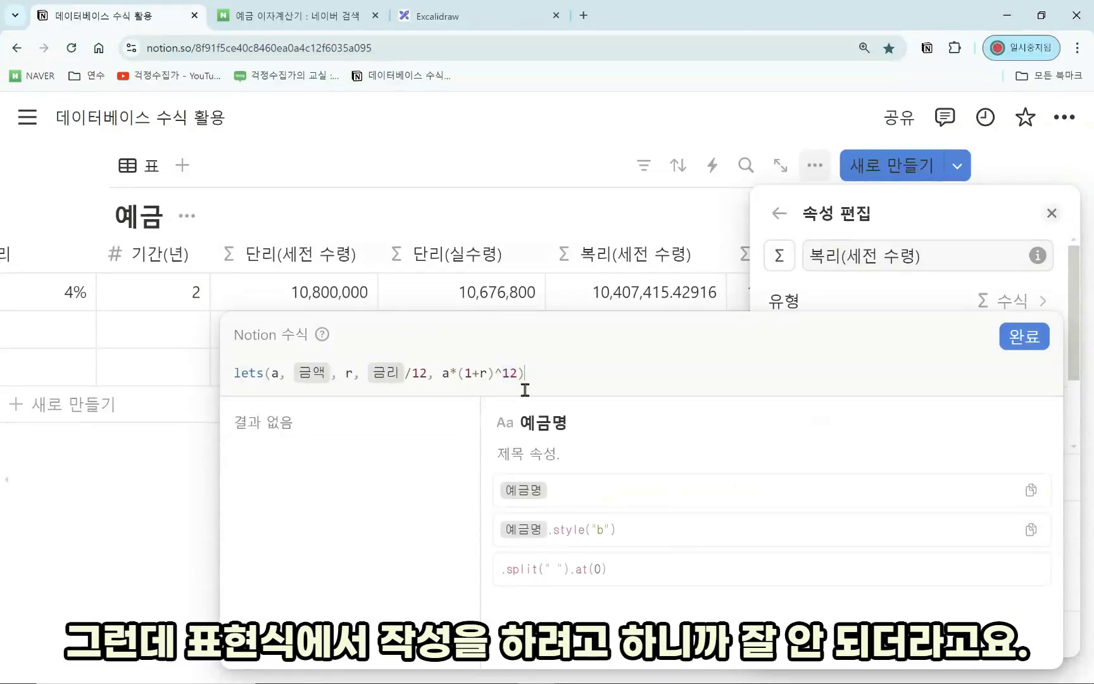
Step: Add a variable s defined as 12*기간(년) before the final expression of the lets formula
left_click(442, 374)
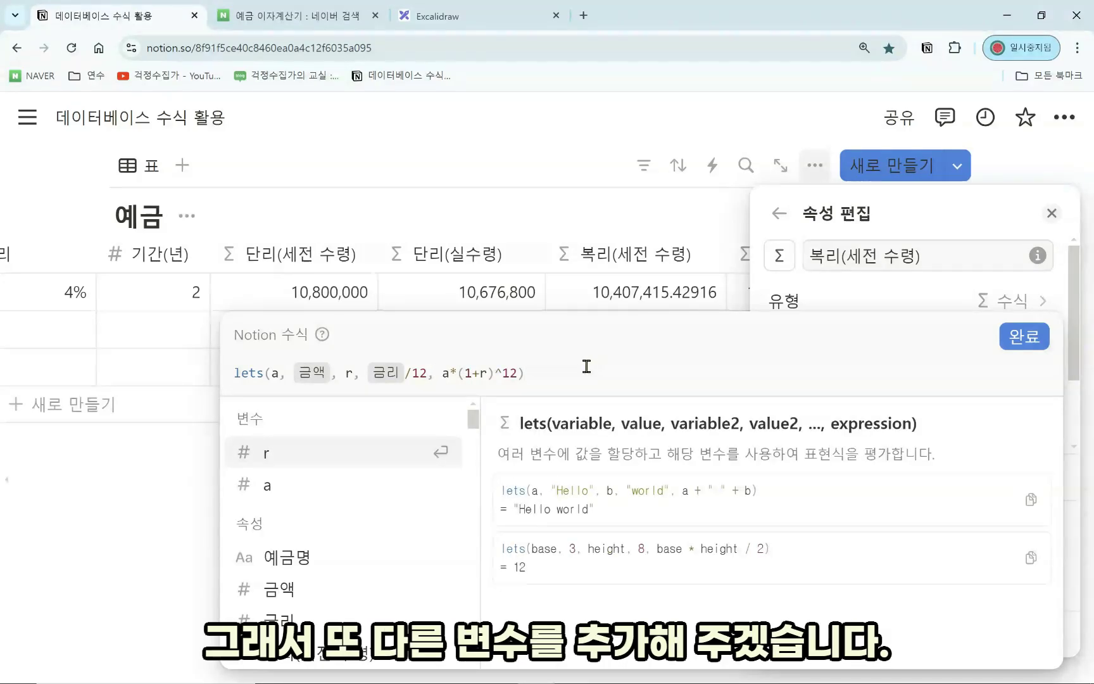
type("ㄴ")
key("BackSpace")
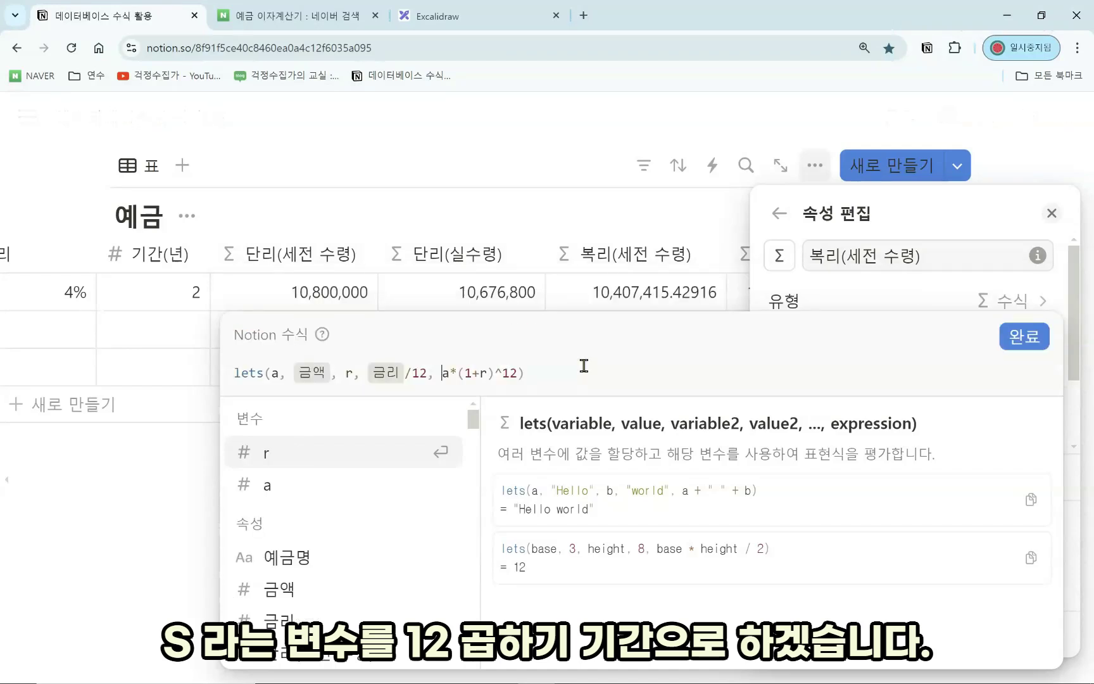
type("s, ")
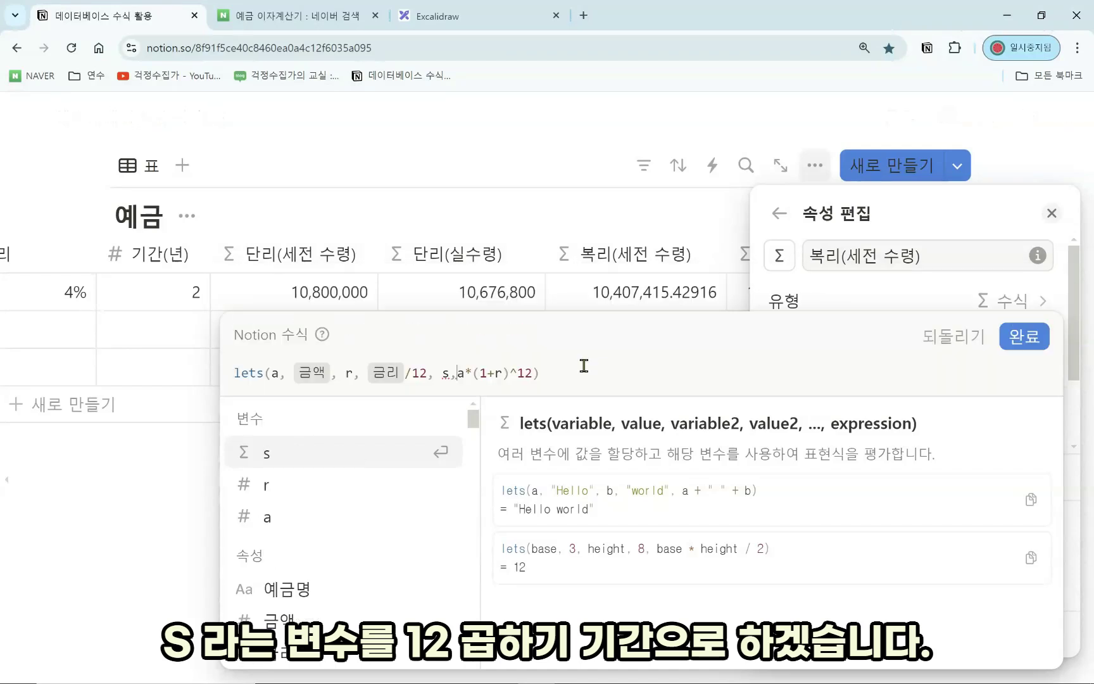
type("12")
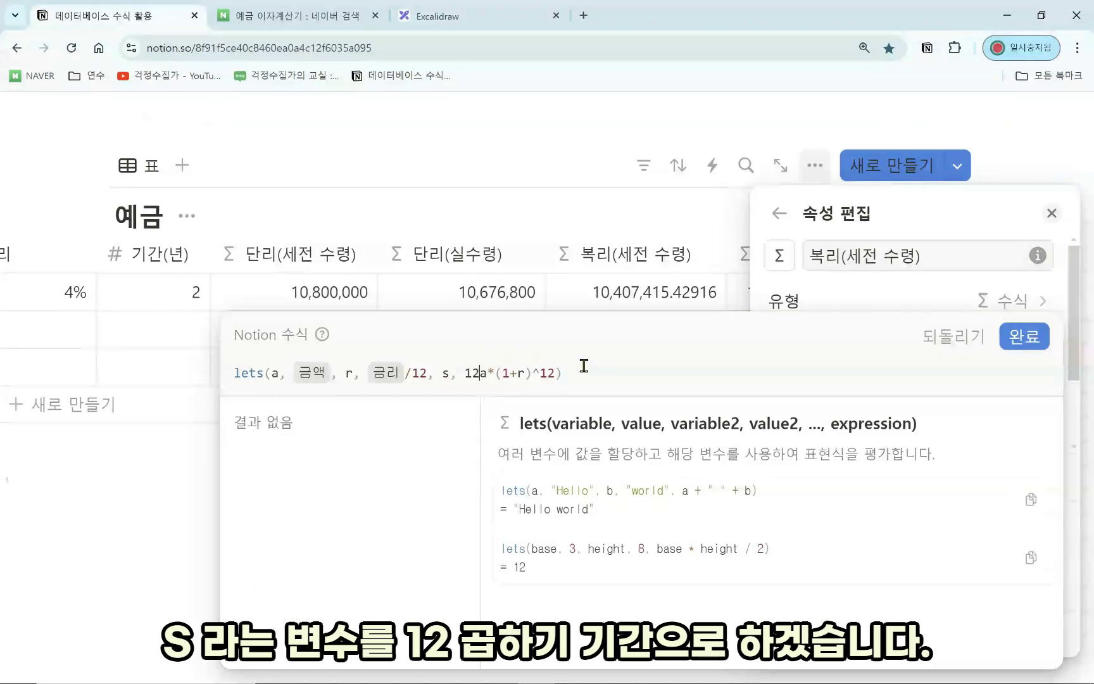
type("*")
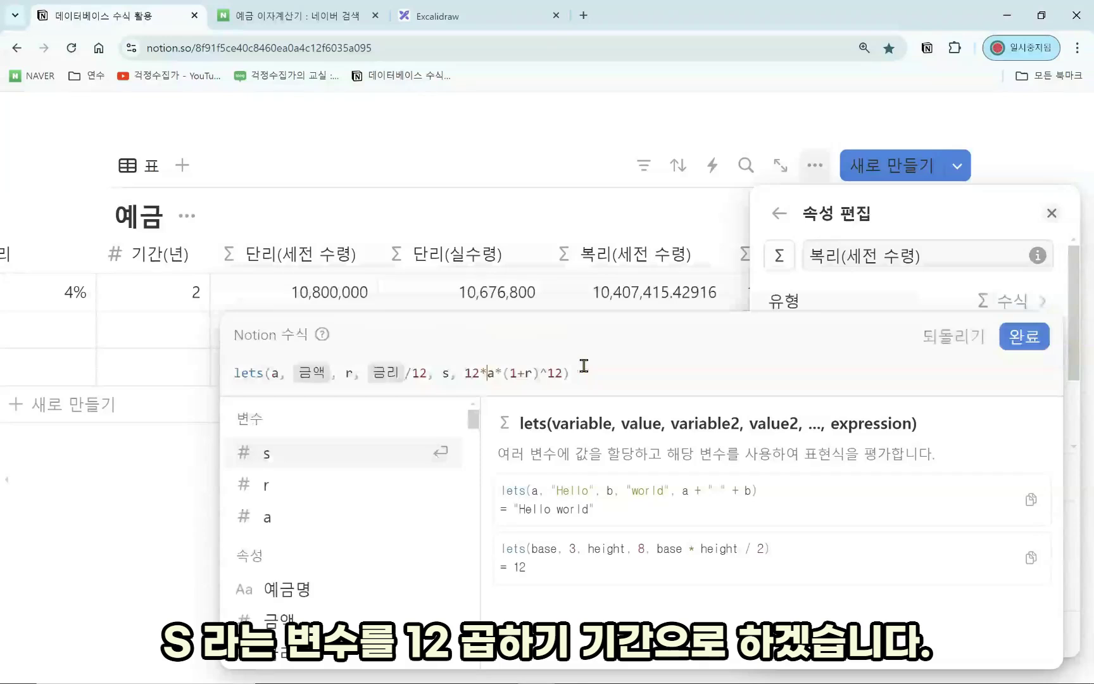
scroll(359, 587, "down", 4)
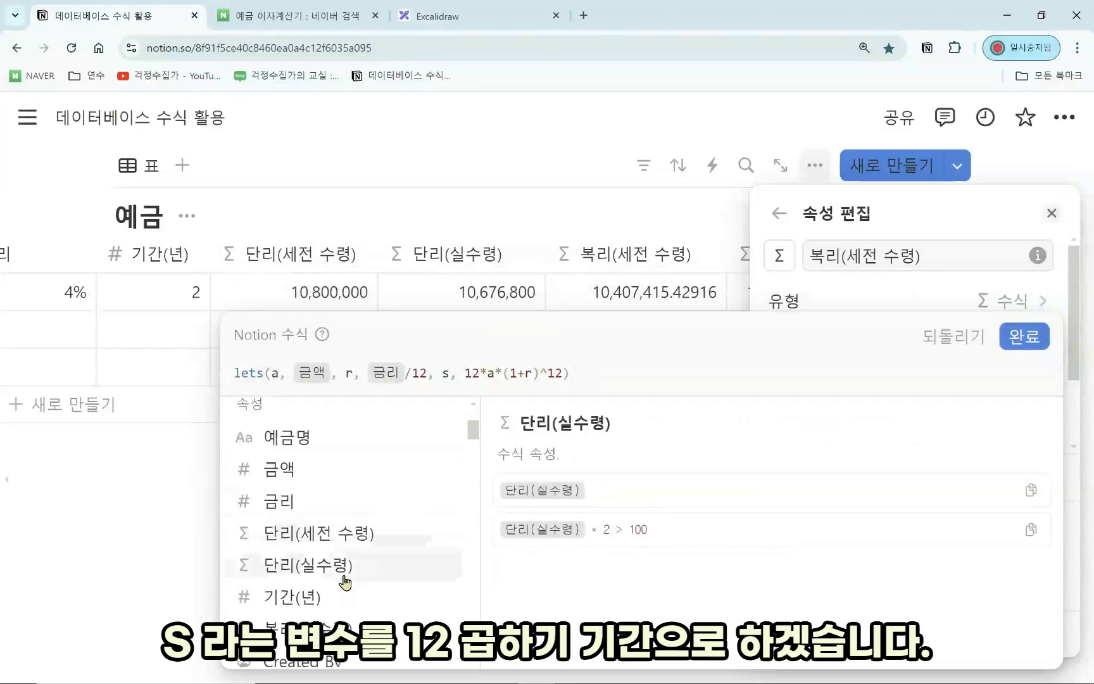
left_click(349, 523)
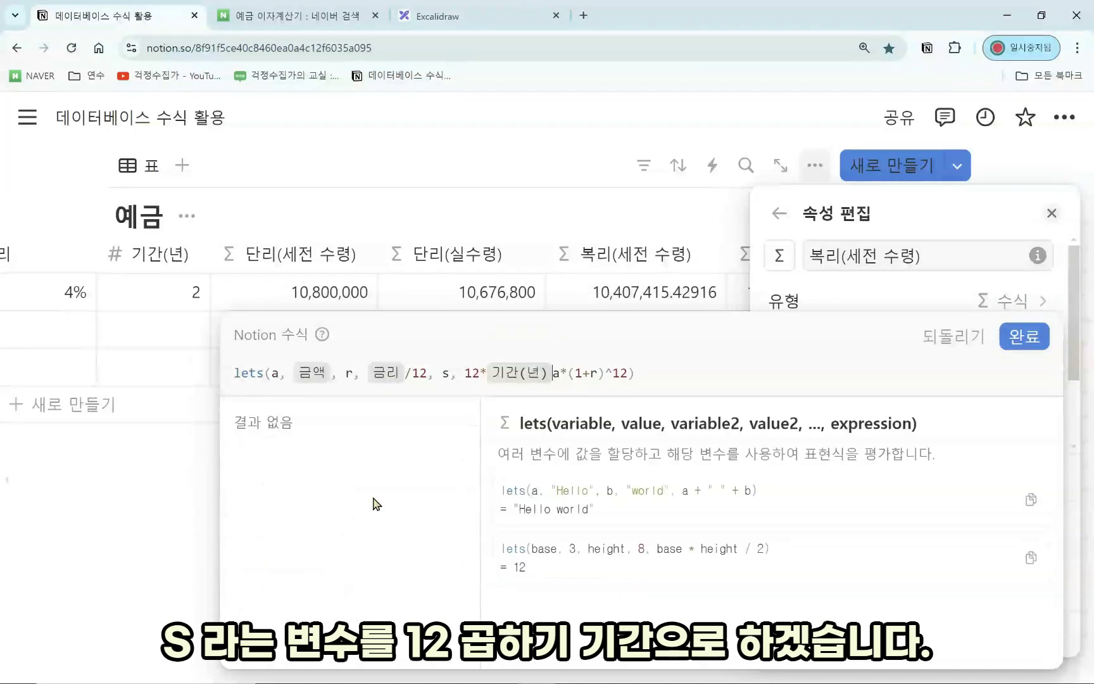
type(",")
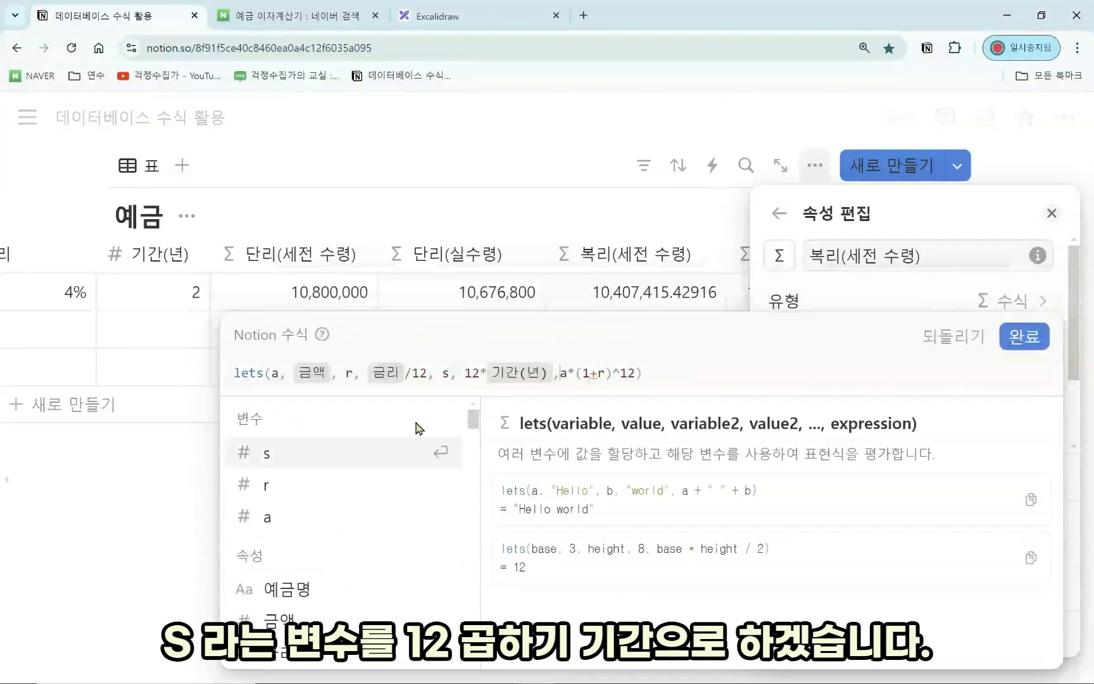
Step: Replace the exponent 12 with the variable s in the 복리(세전 수령) formula's final expression and save the formula
key("Right")
key("Right")
key("Right")
key("Right")
key("Right")
key("Right")
key("Right")
key("Right")
key("Right")
key("Right")
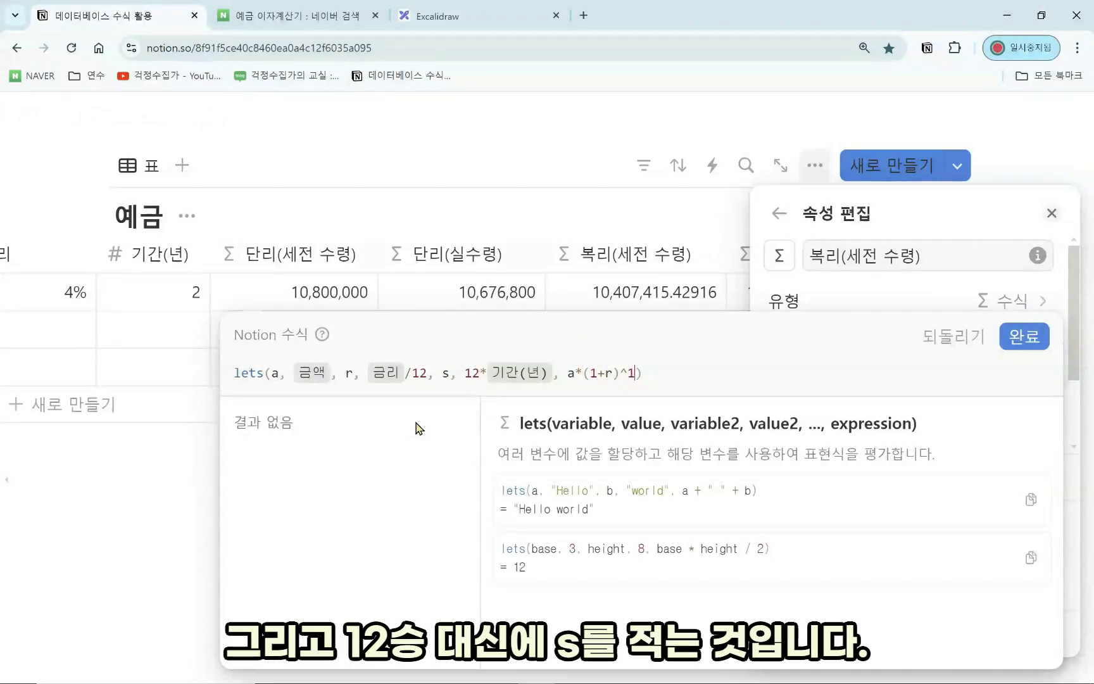
key("BackSpace")
type("s")
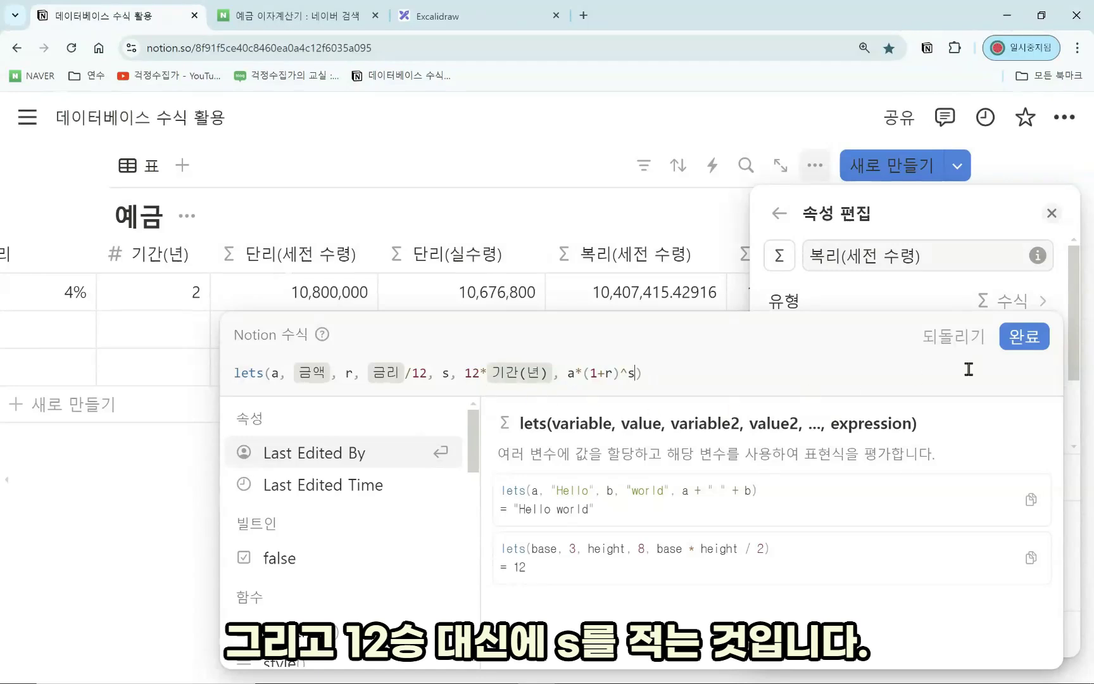
left_click(1025, 336)
left_click(686, 473)
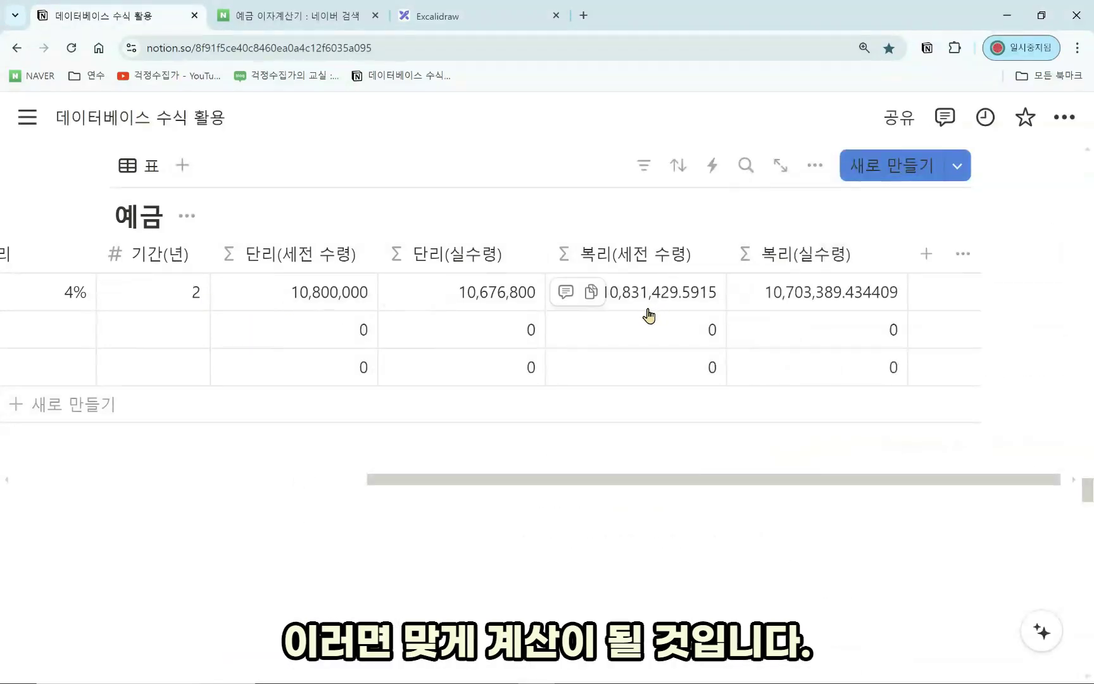
Step: Switch to the Naver deposit interest calculator and recalculate the monthly compound payout with a deposit period of 2 years
scroll(675, 366, "up", 1)
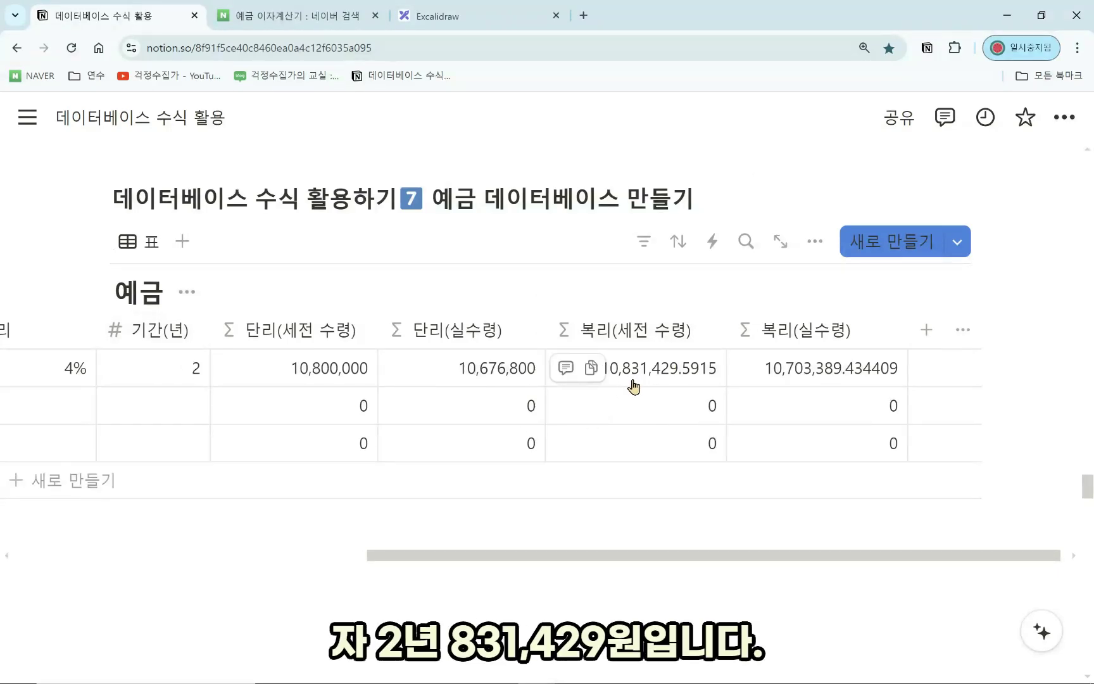
left_click(242, 10)
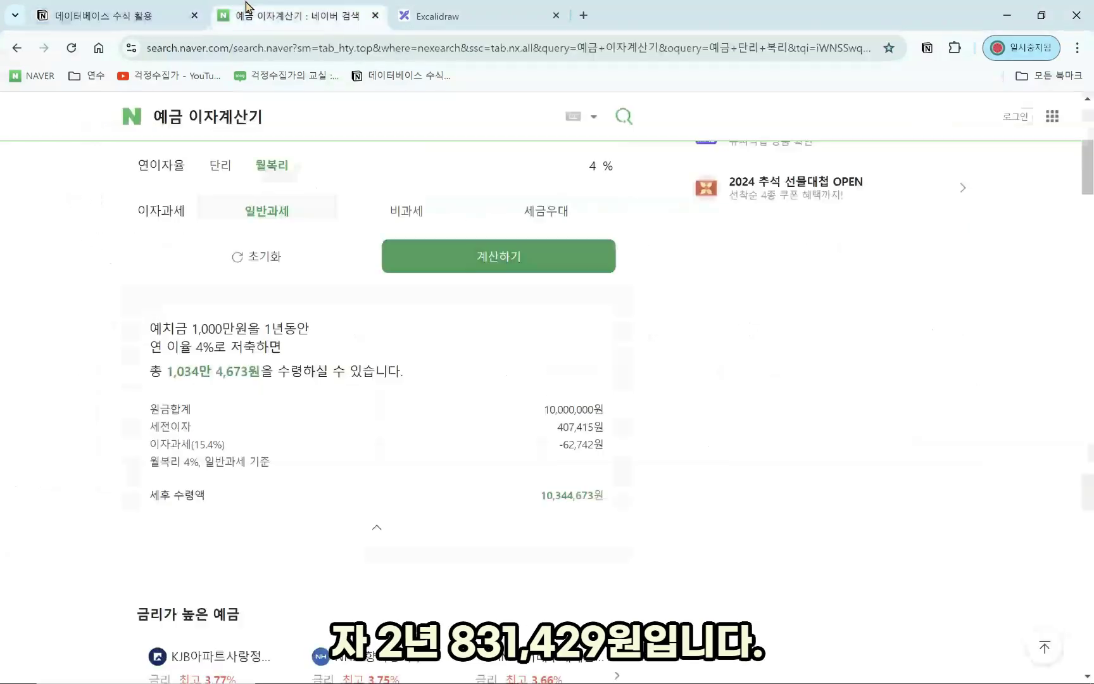
scroll(387, 295, "up", 2)
double_click(584, 241)
type("2")
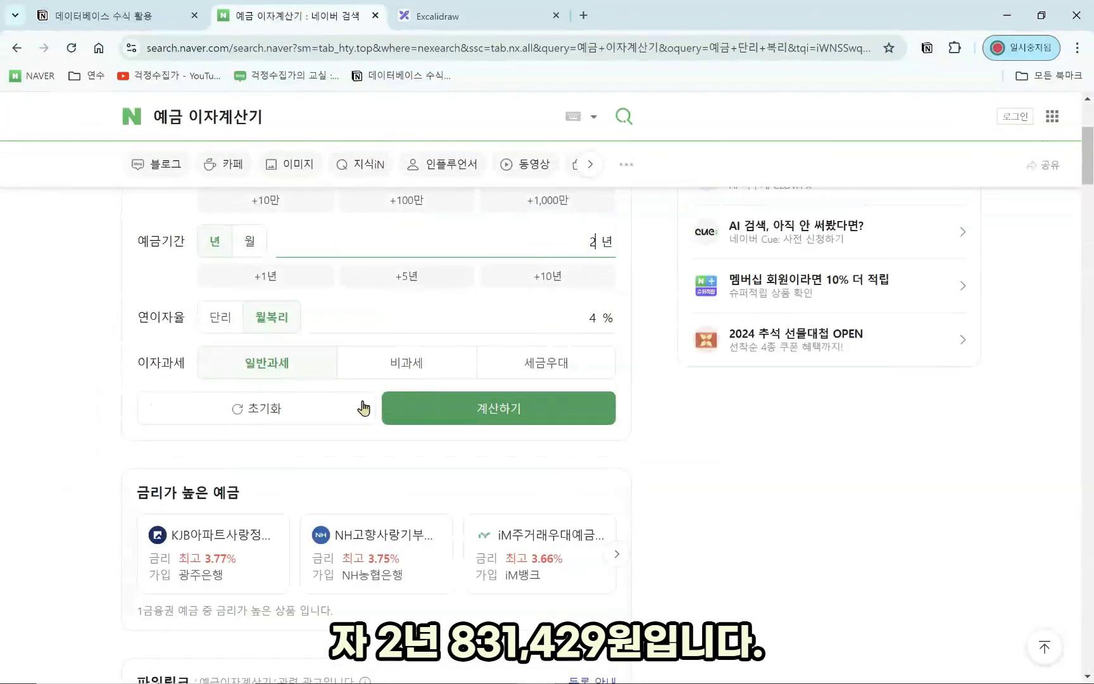
left_click(462, 404)
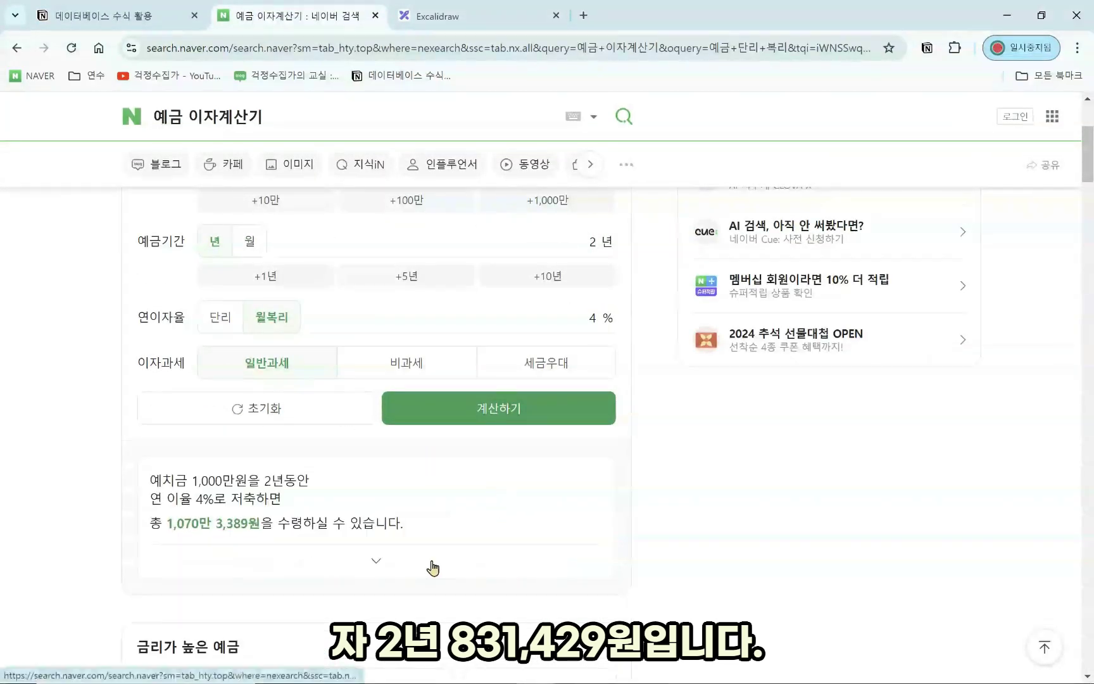
Step: Check the calculator's pre-tax interest against the compound columns in Notion, and review the columns of the 예금 database
scroll(431, 576, "down", 1)
left_click_drag(555, 503, 610, 504)
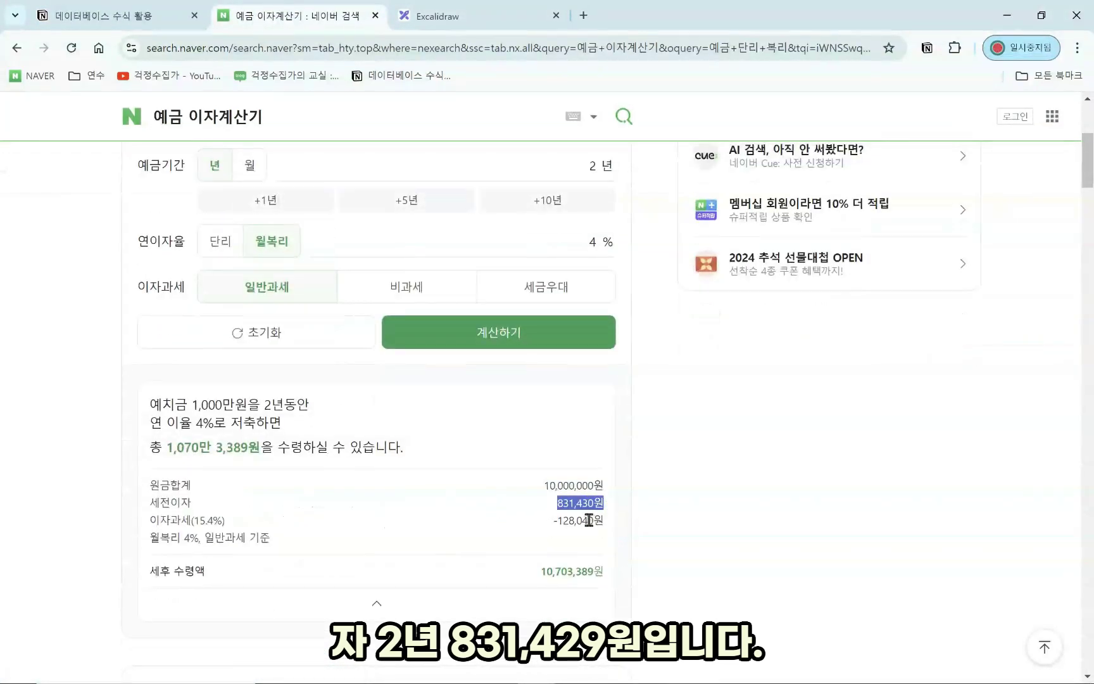
left_click(662, 521)
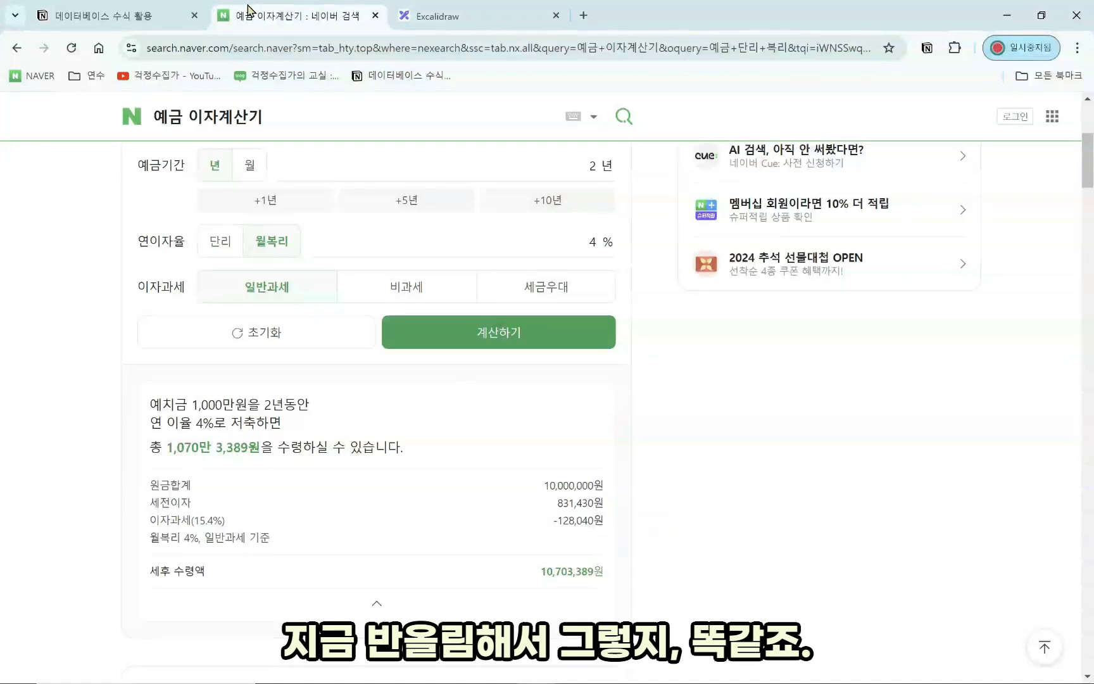
left_click(151, 15)
scroll(492, 510, "down", 1)
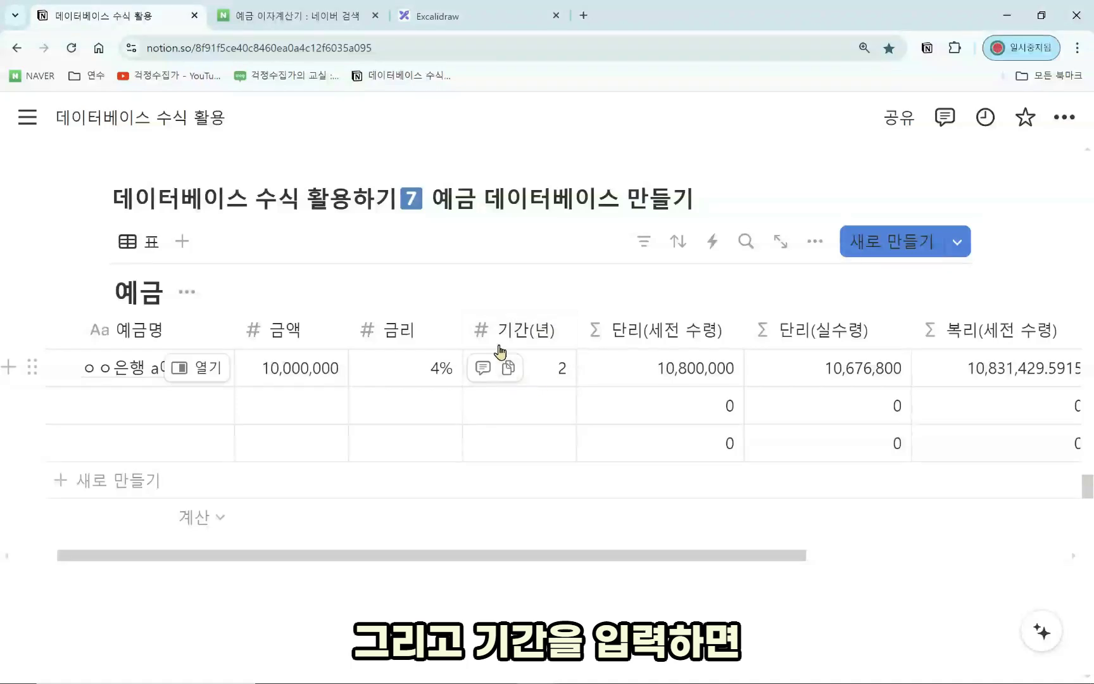
left_click_drag(559, 557, 729, 549)
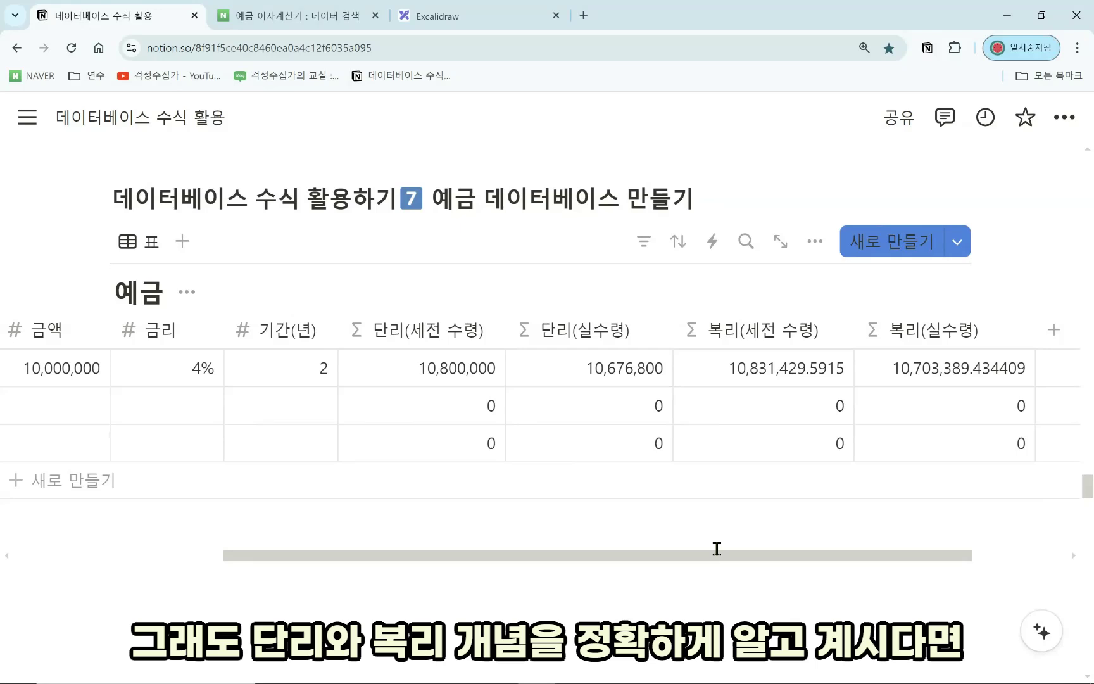
left_click_drag(720, 558, 700, 567)
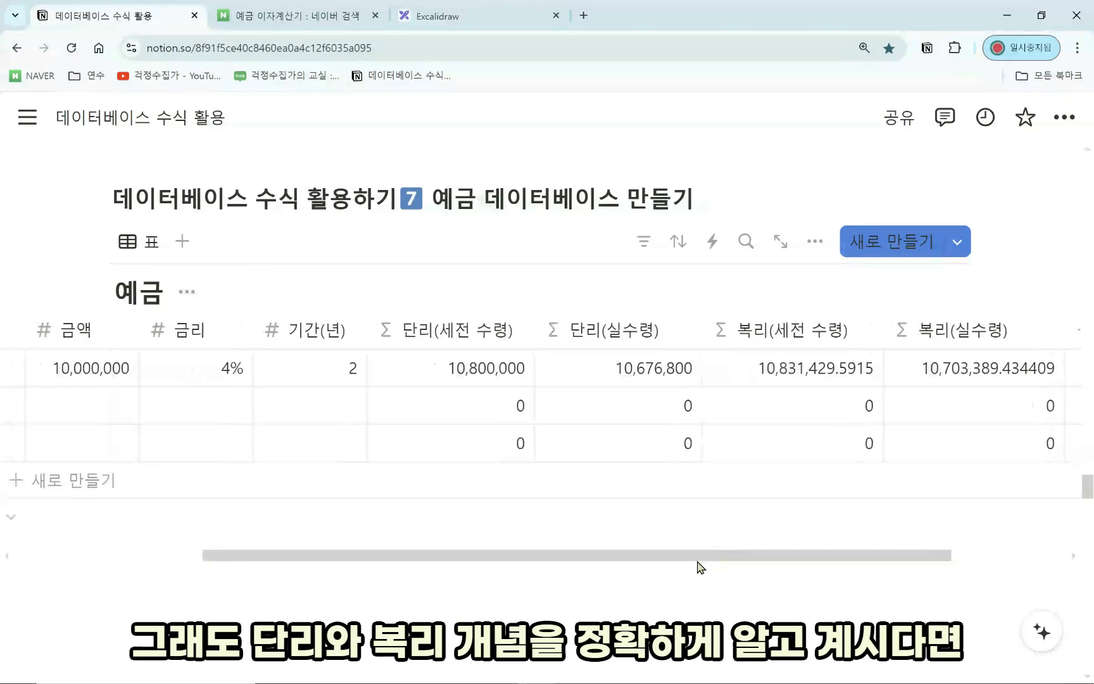
Step: Examine the lets function in the 단리(세전 수령) formula and close the editor without changing it
left_click(602, 330)
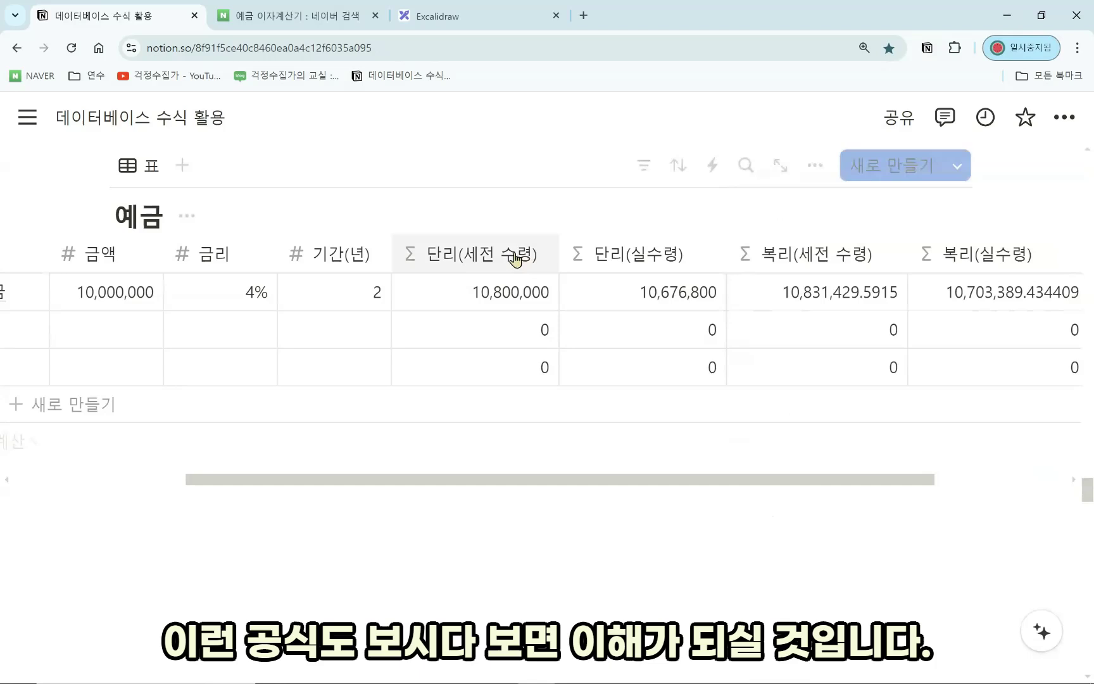
left_click(482, 254)
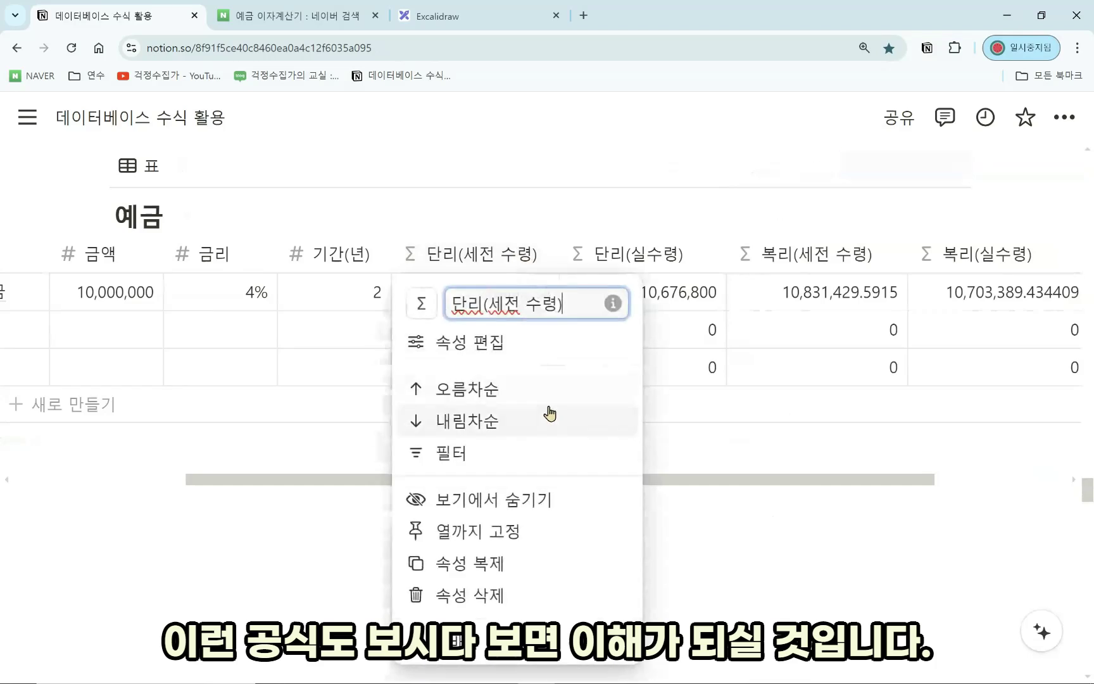
left_click(552, 356)
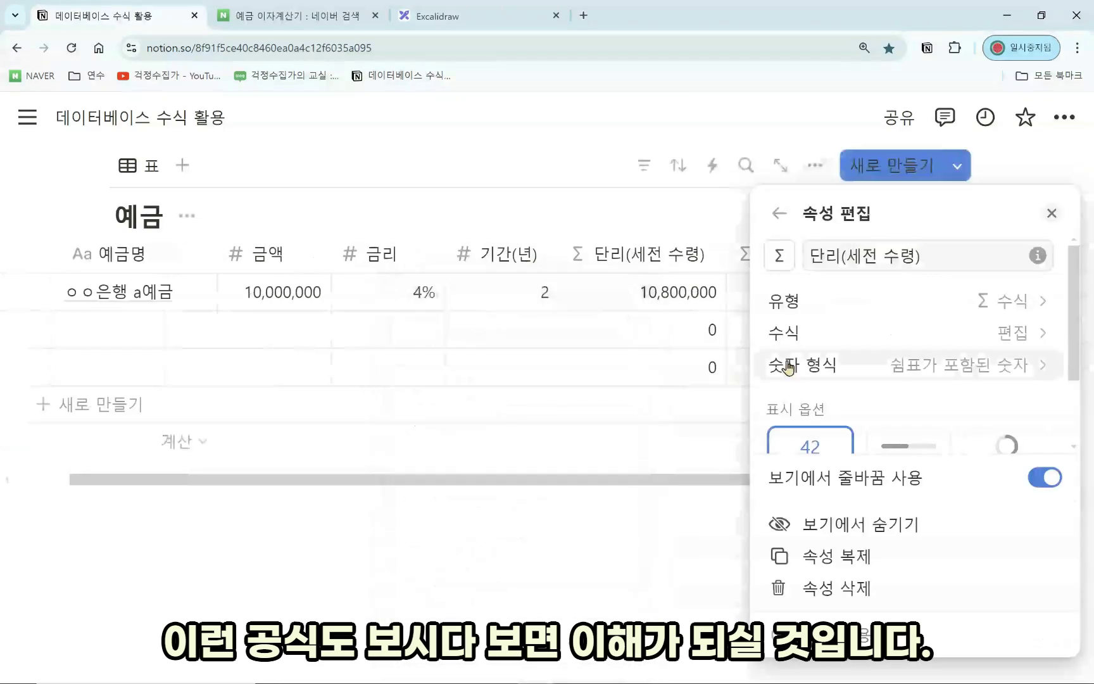
left_click(844, 343)
left_click_drag(540, 368, 332, 365)
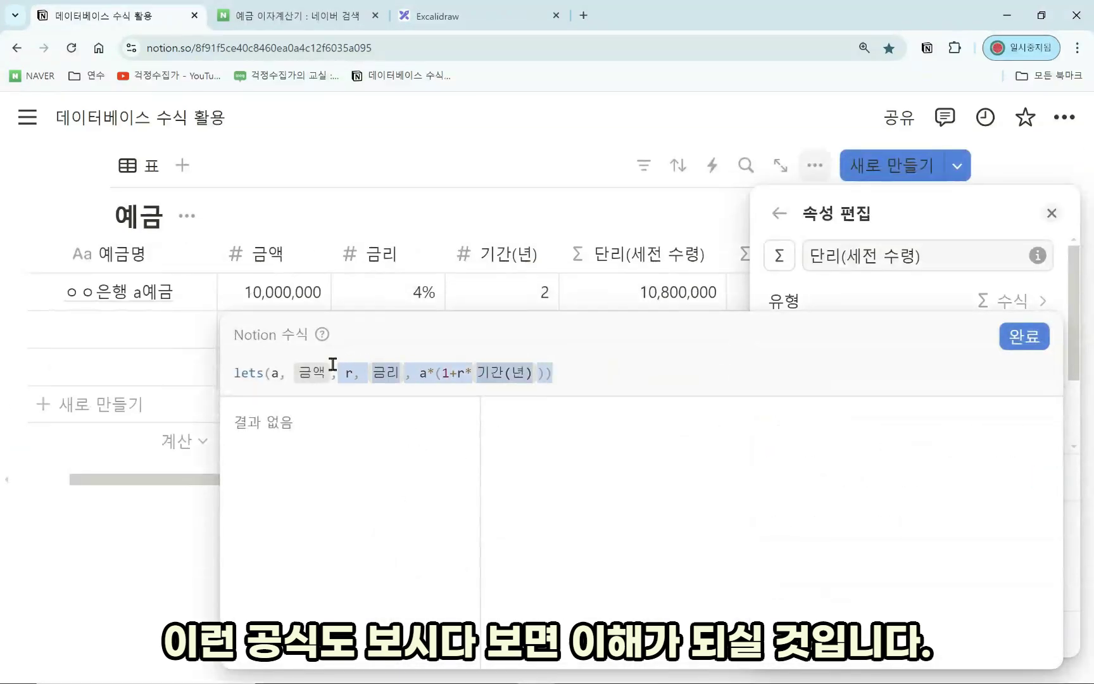
left_click_drag(253, 368, 256, 368)
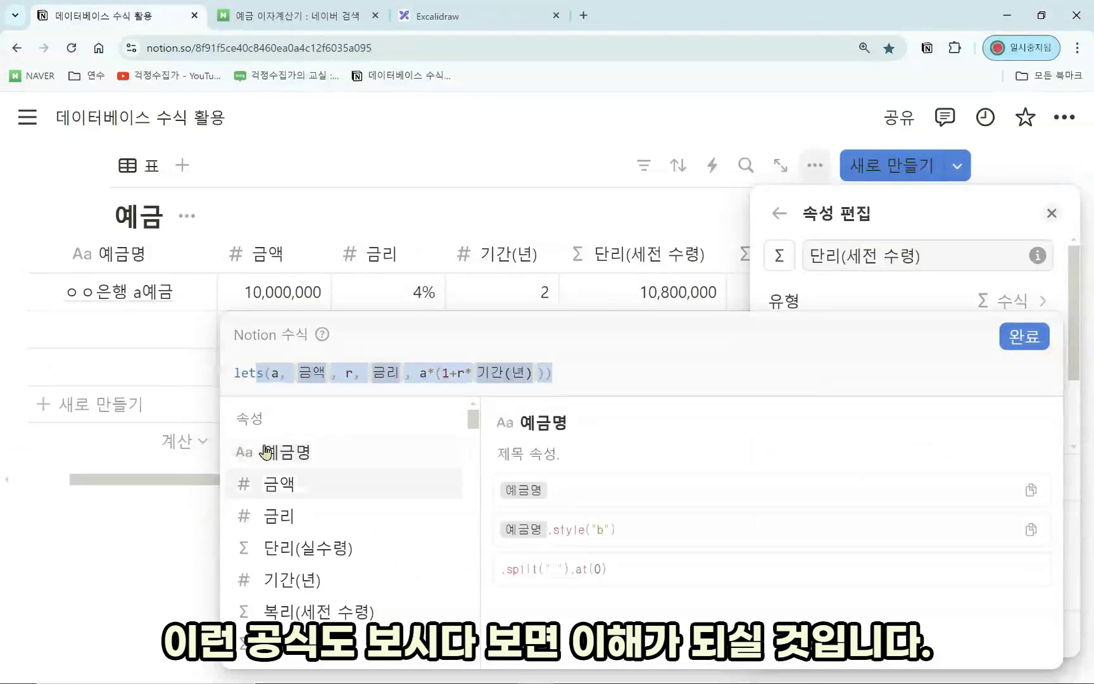
left_click(465, 356)
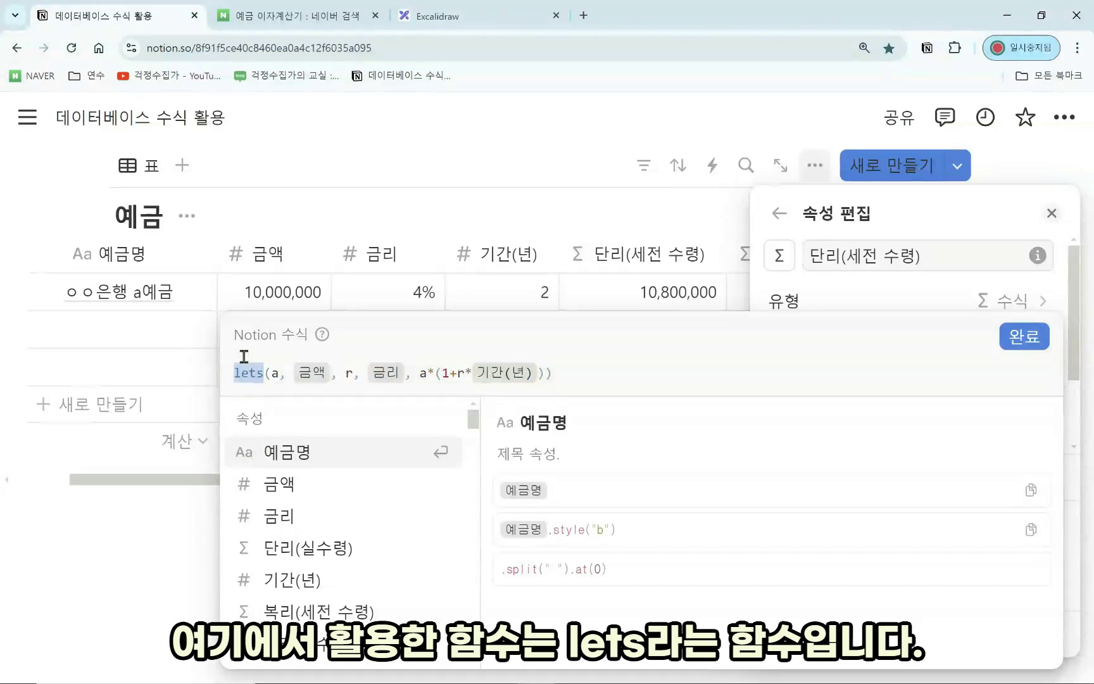
left_click(183, 517)
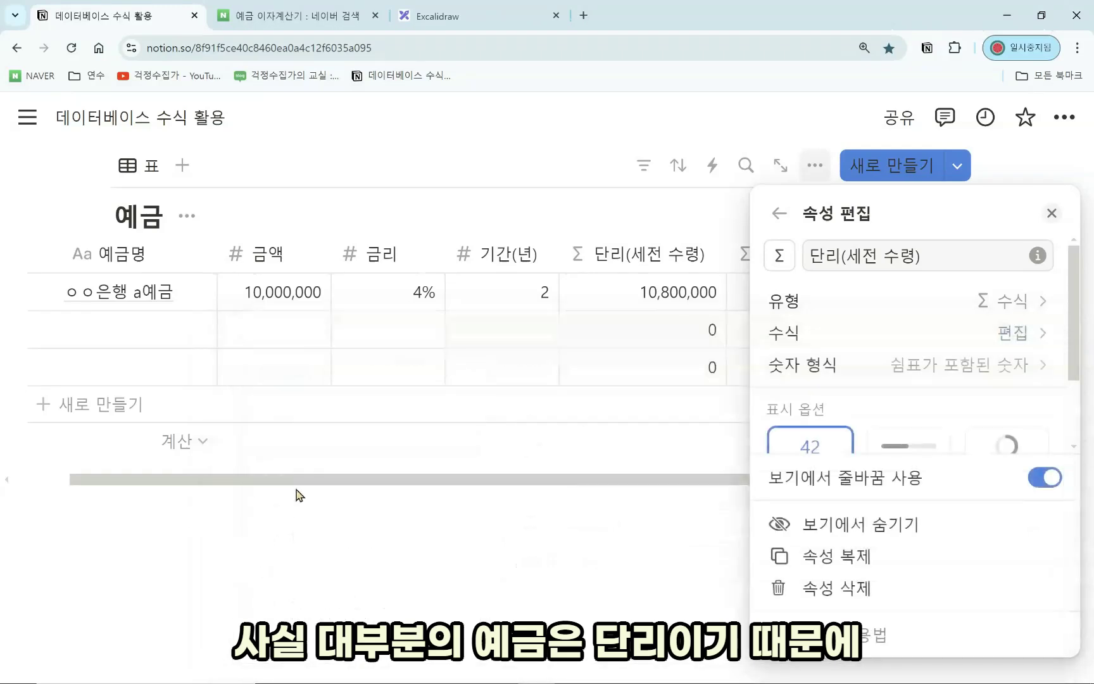
left_click(366, 498)
scroll(452, 483, "left", 1)
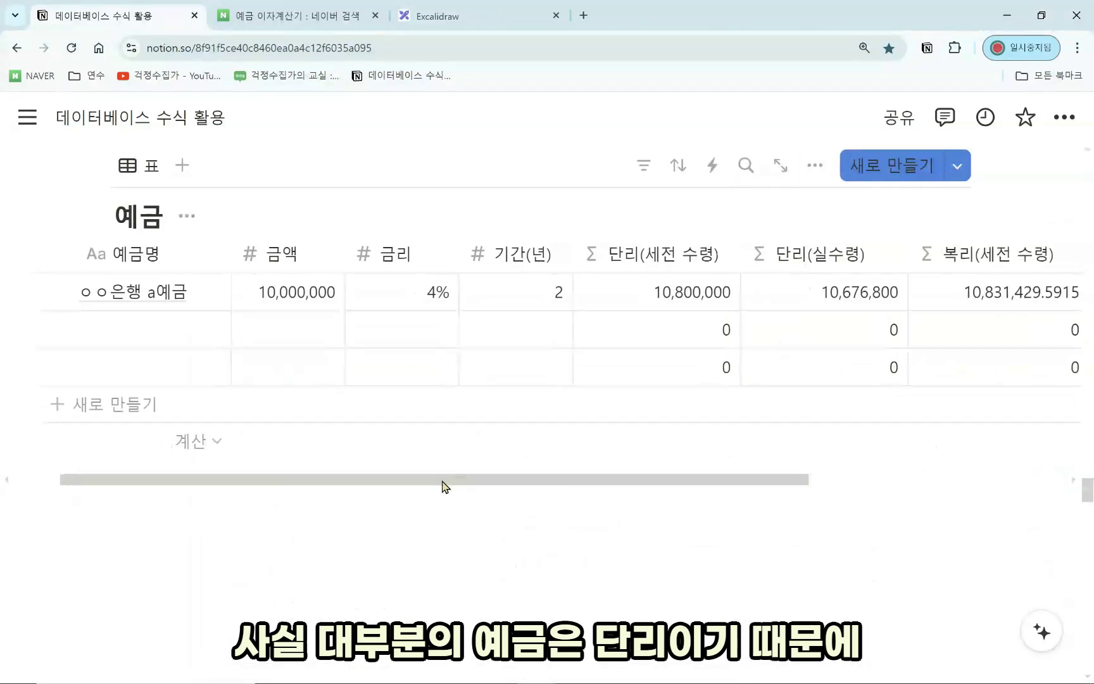
Step: Enter 파킹통장 as the 예금명 of the second row in the 예금 database
scroll(451, 506, "up", 2)
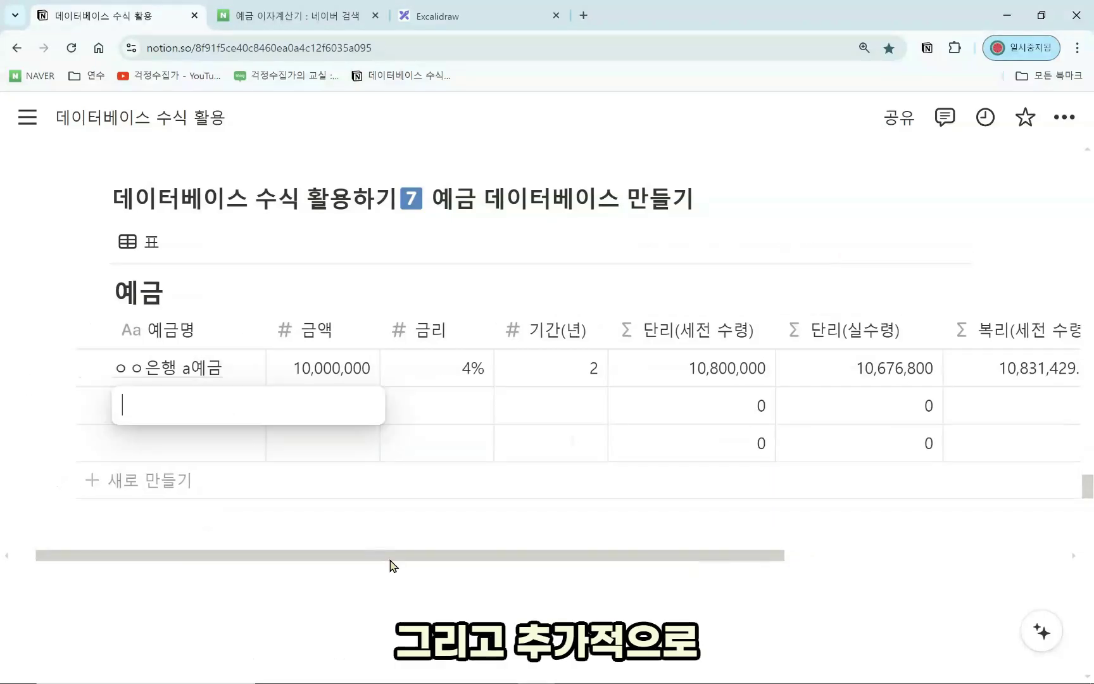
key("Escape")
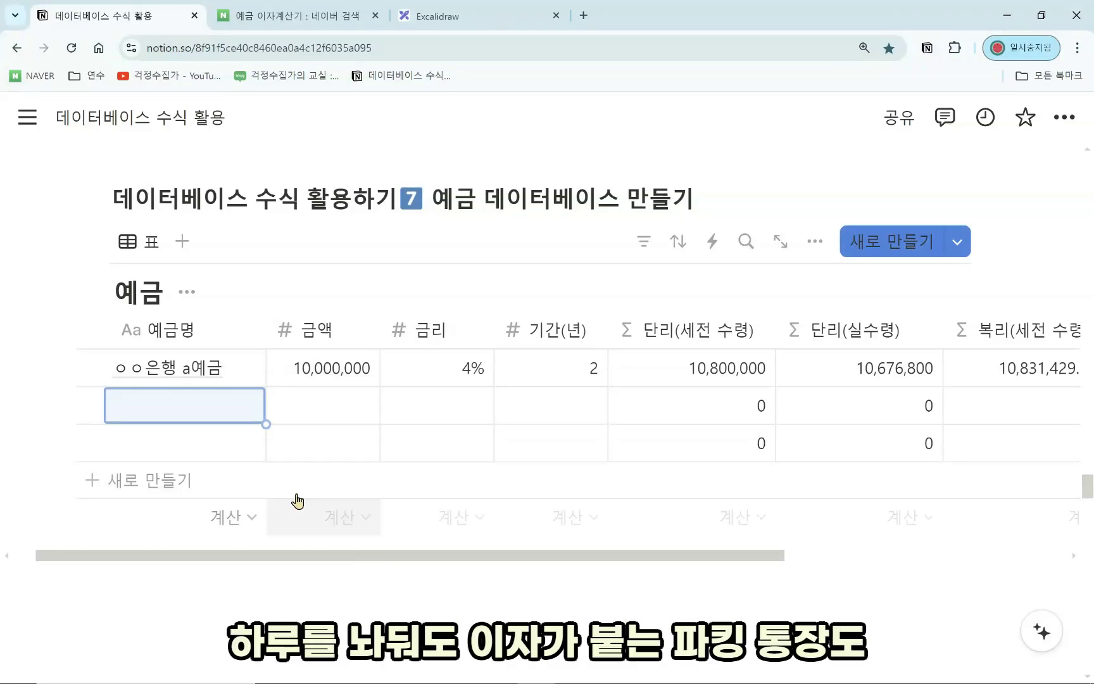
left_click(178, 413)
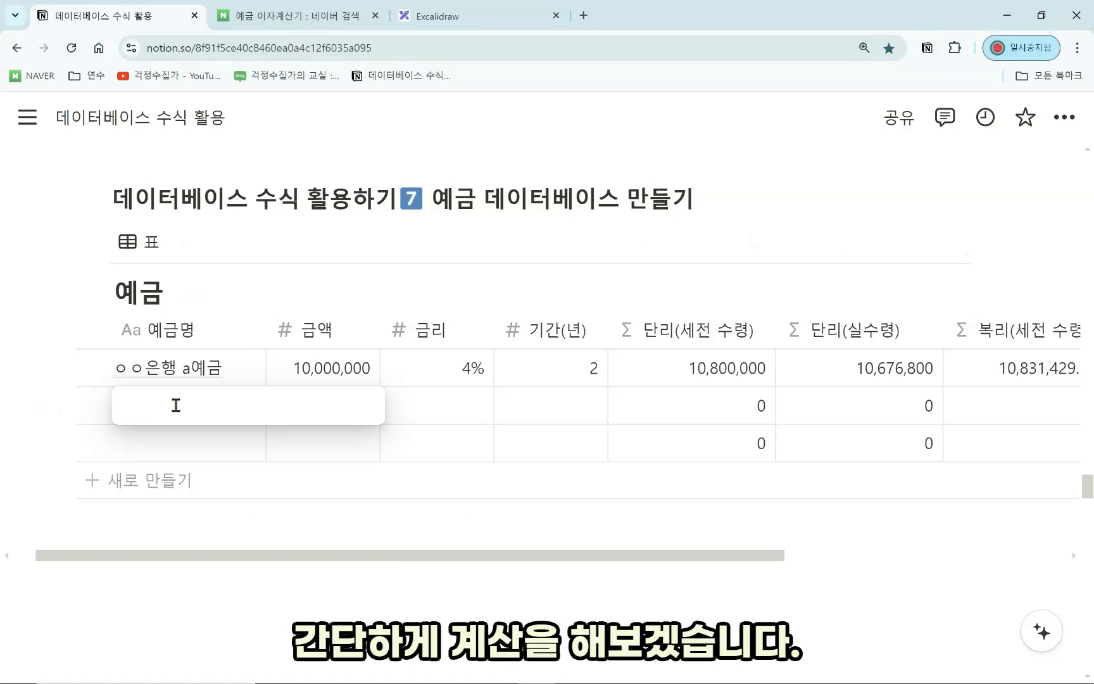
type("vk")
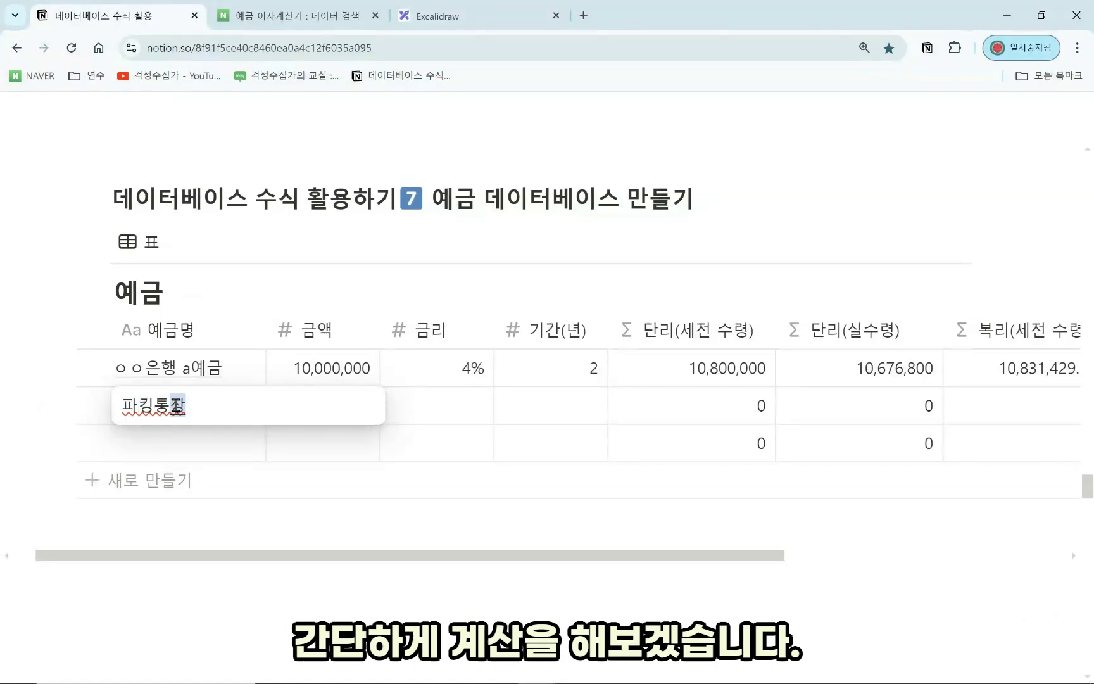
type("킹통장")
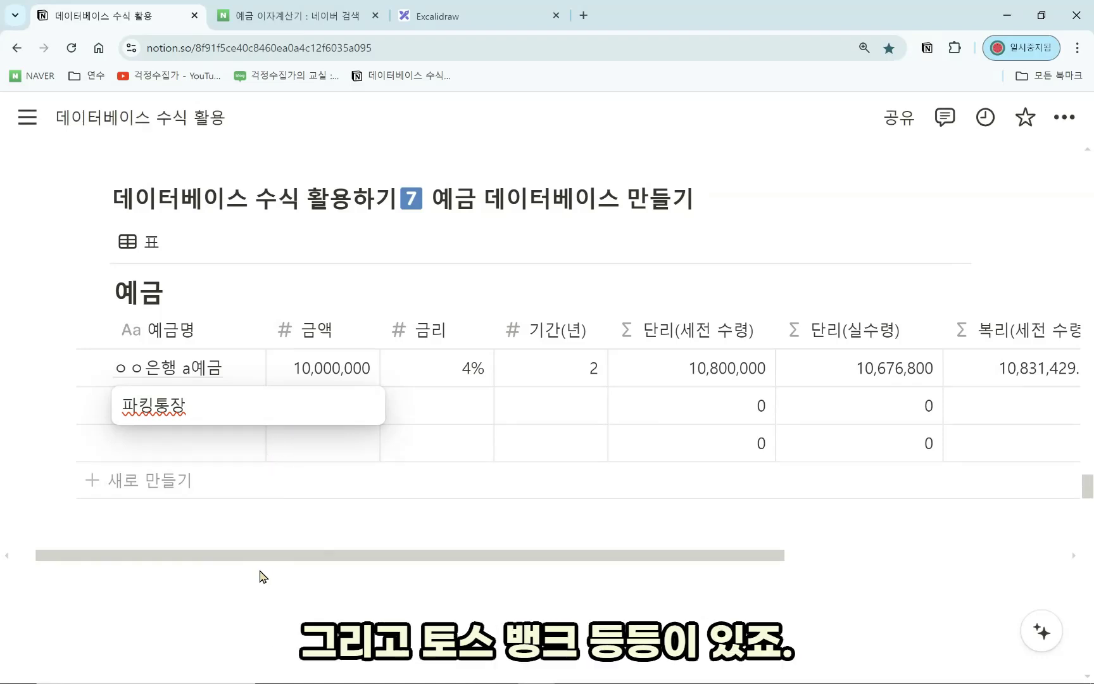
key("Escape")
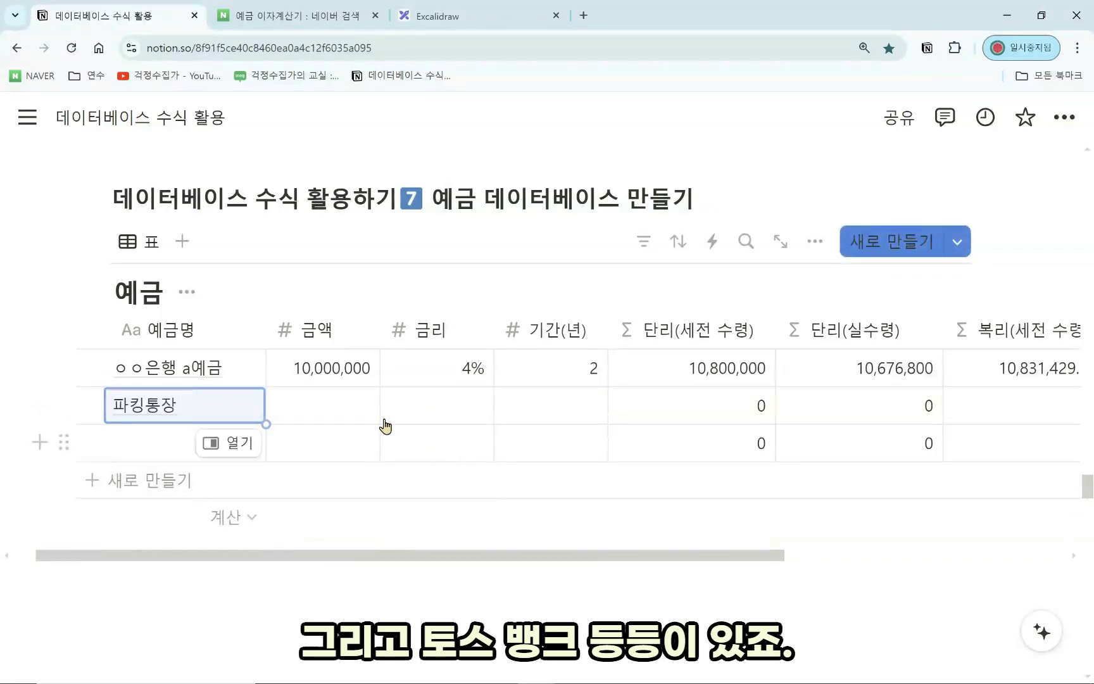
Step: Set the 파킹통장 row's 금액 to 300000 and its 금리 to 5%
left_click(335, 416)
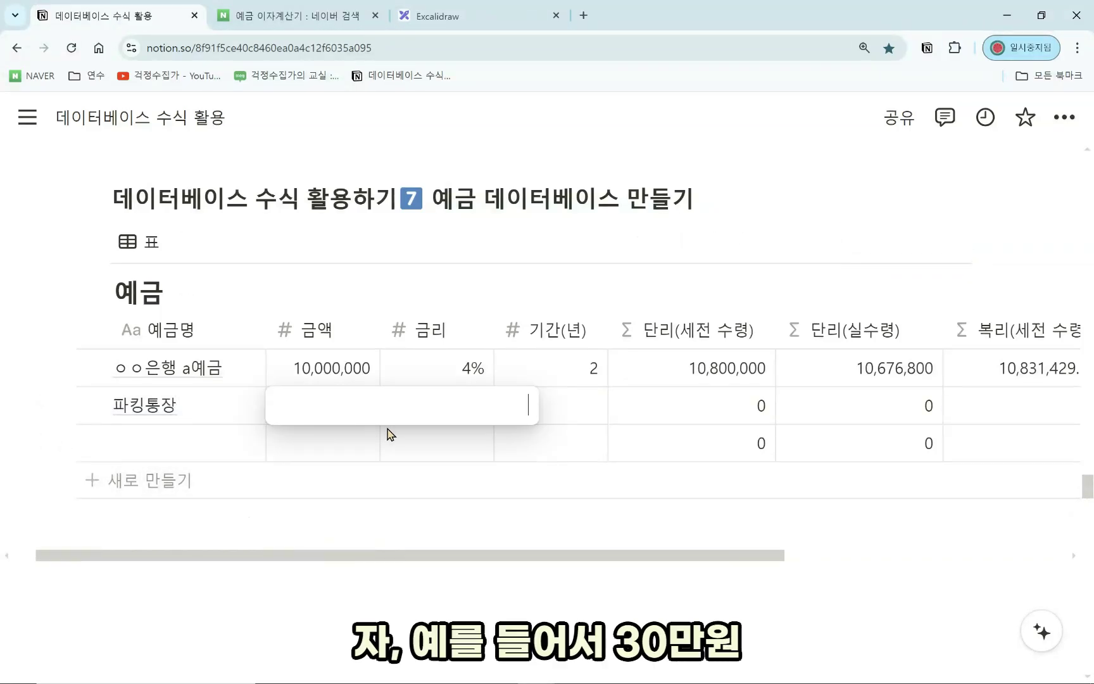
type("300000")
key("Return")
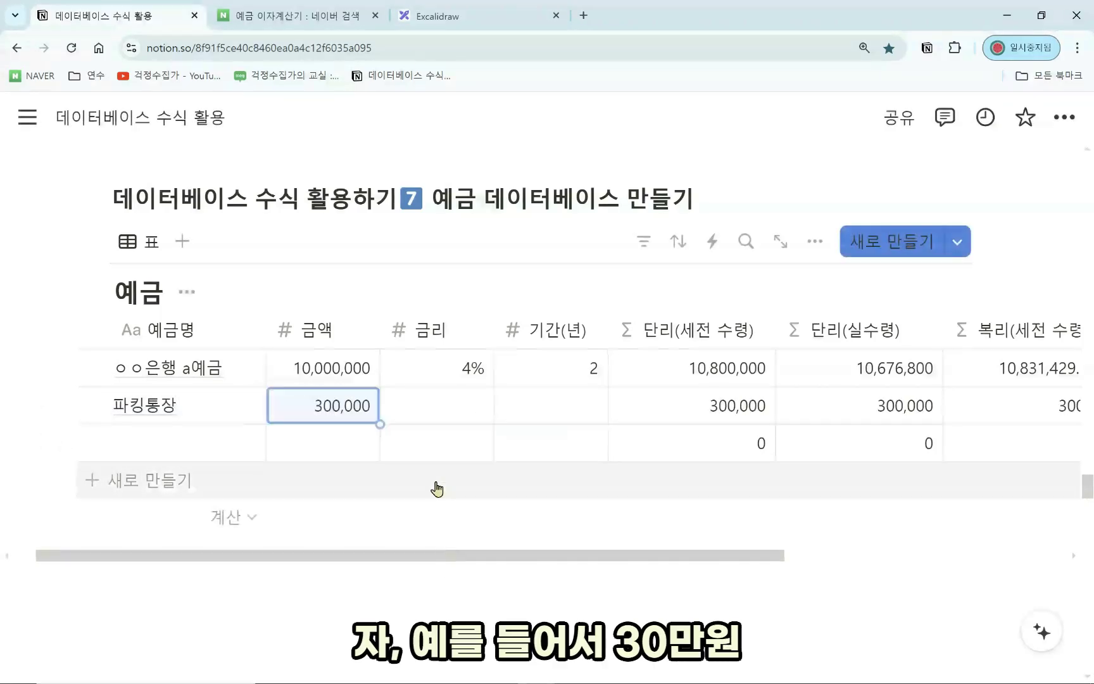
left_click(448, 412)
type("5")
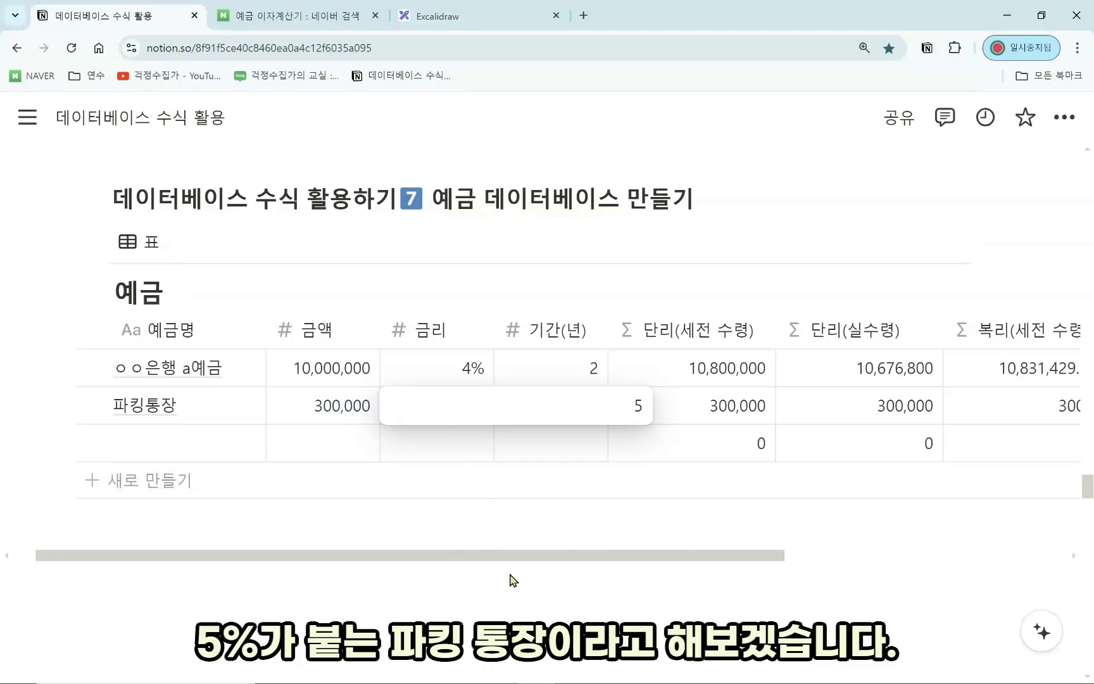
key("Return")
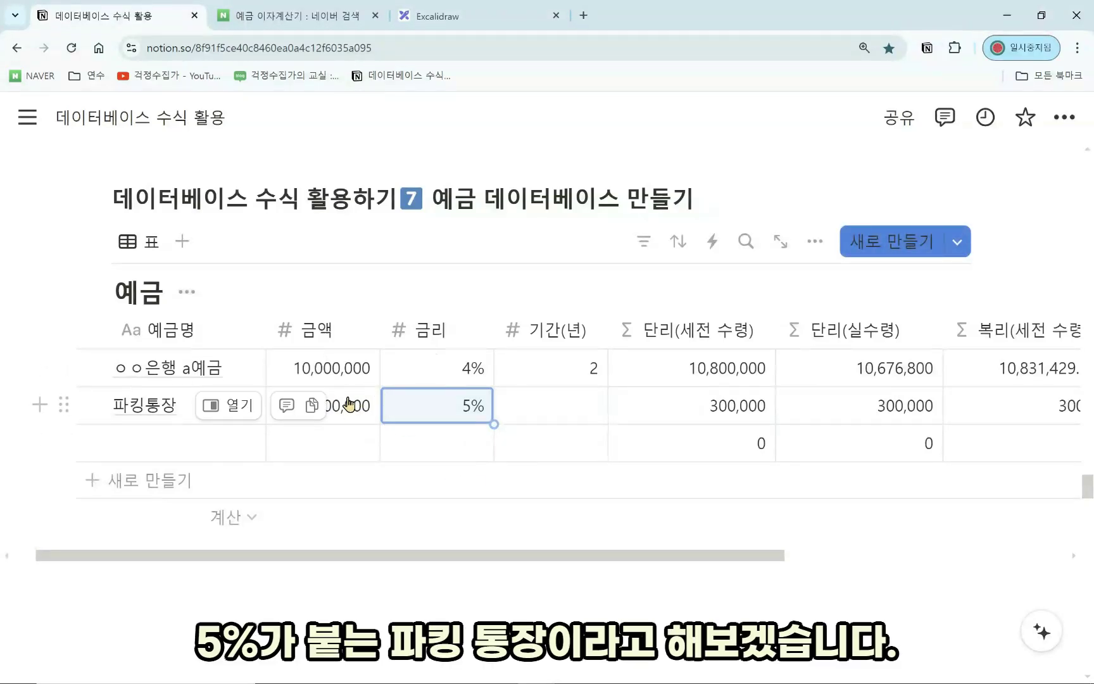
Step: Add a new formula property named 하루이자 to the 예금 database
left_click_drag(529, 555, 874, 535)
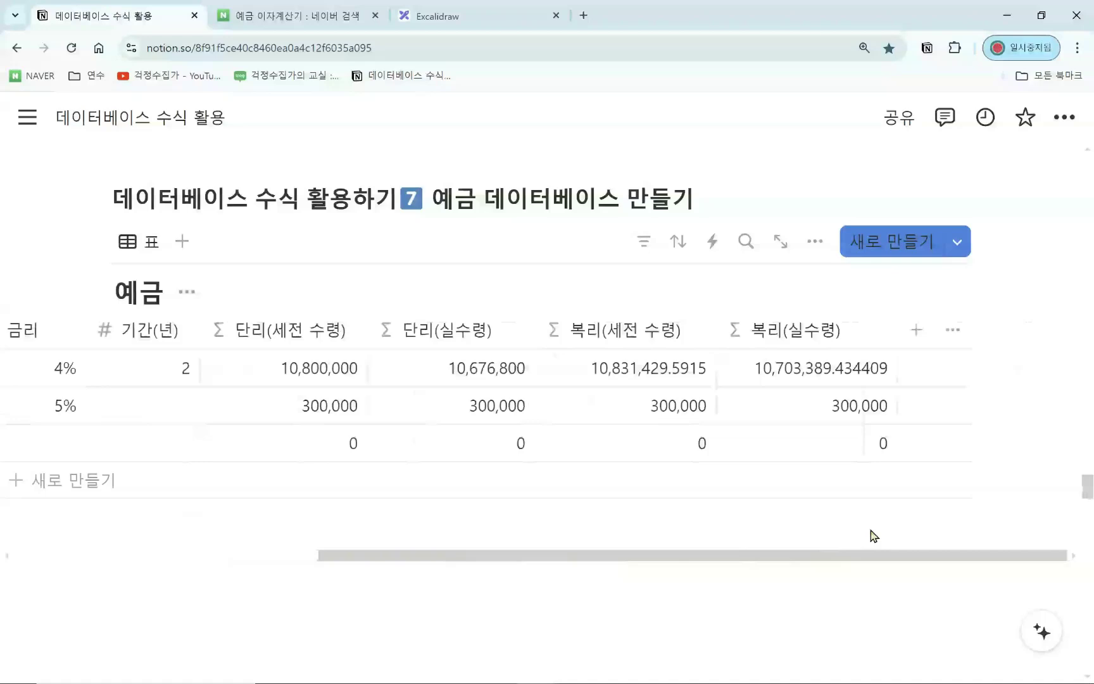
left_click(912, 331)
scroll(867, 516, "down", 4)
left_click(848, 570)
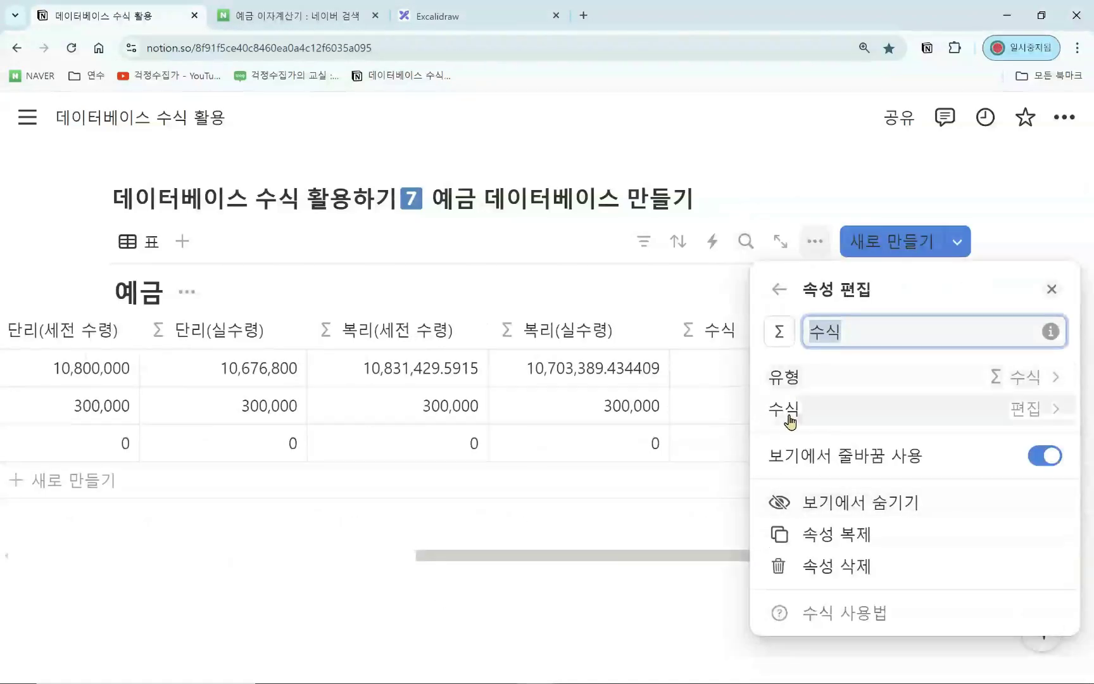
type("하루이자")
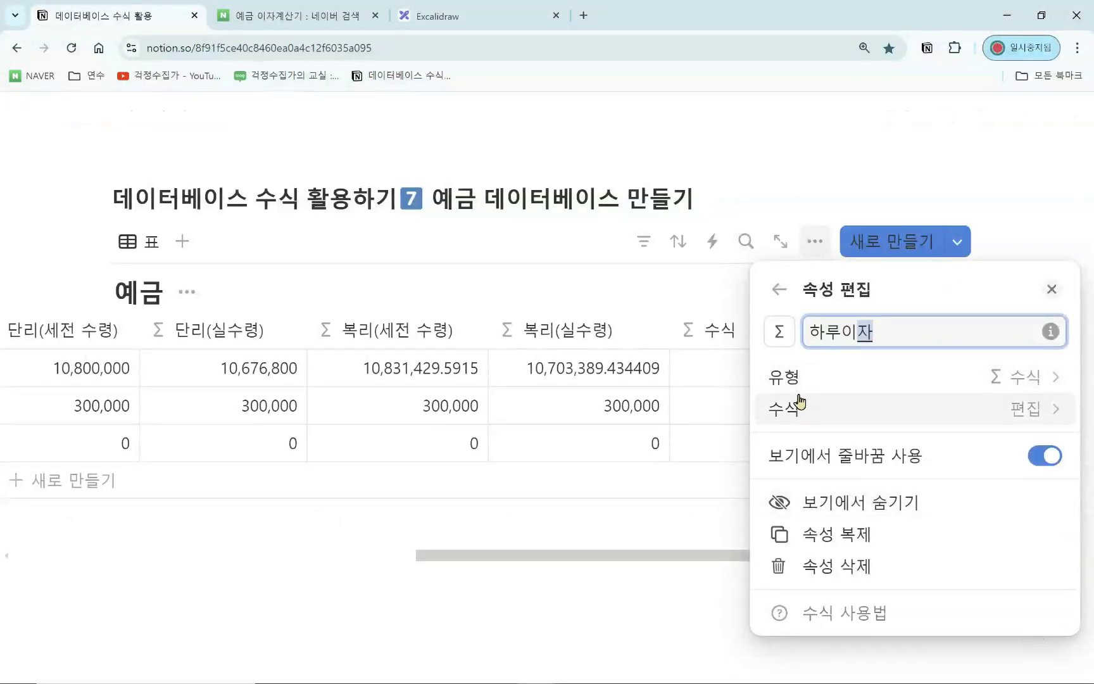
left_click(826, 383)
Step: Move the 하루이자 column between 금리 and 기간(년) in the table
left_click_drag(820, 342, 228, 350)
left_click_drag(500, 555, 264, 555)
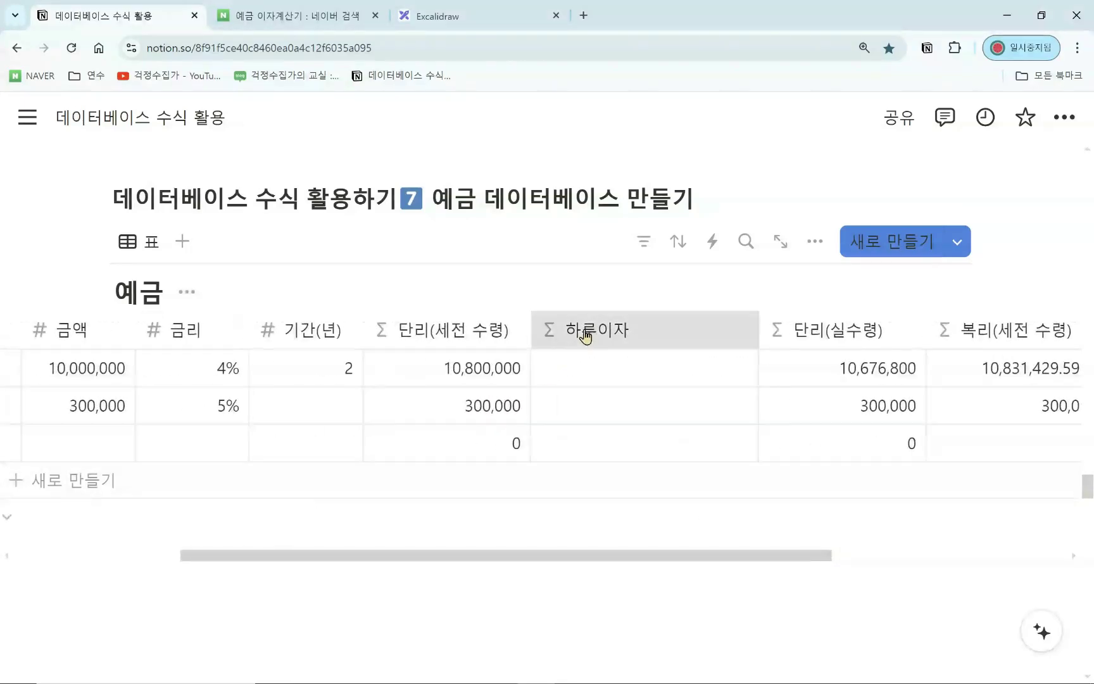
left_click_drag(337, 557, 225, 558)
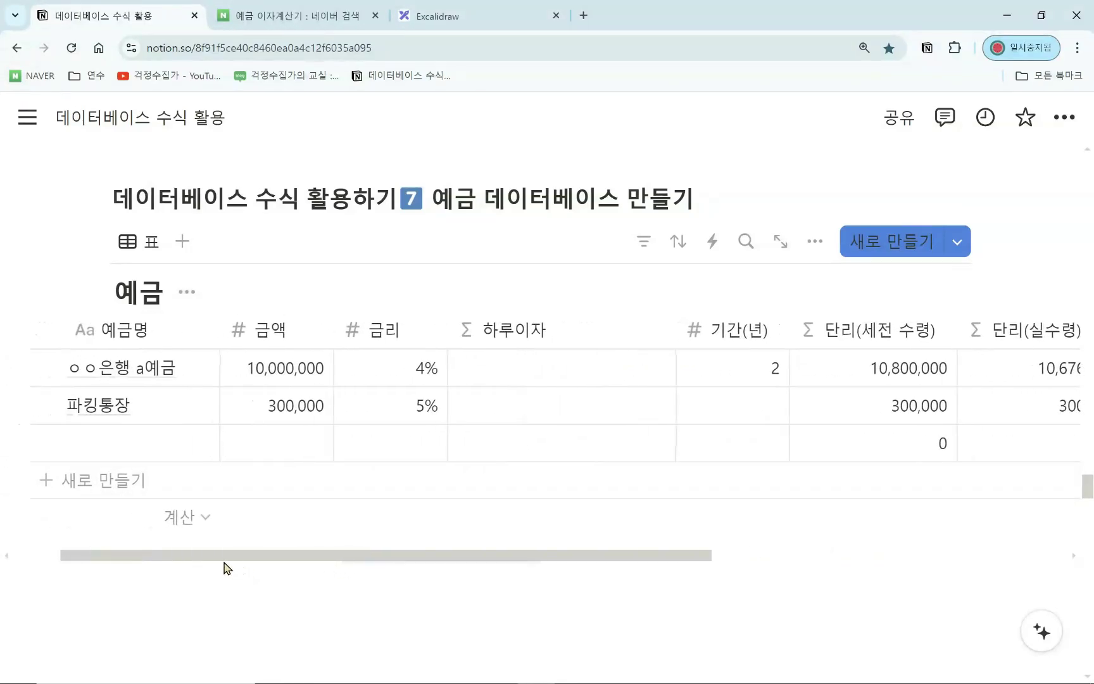
Step: Set the 하루이자 property's formula to 금액*금리/365 and narrow the 하루이자 column in the table
left_click(514, 329)
left_click(569, 357)
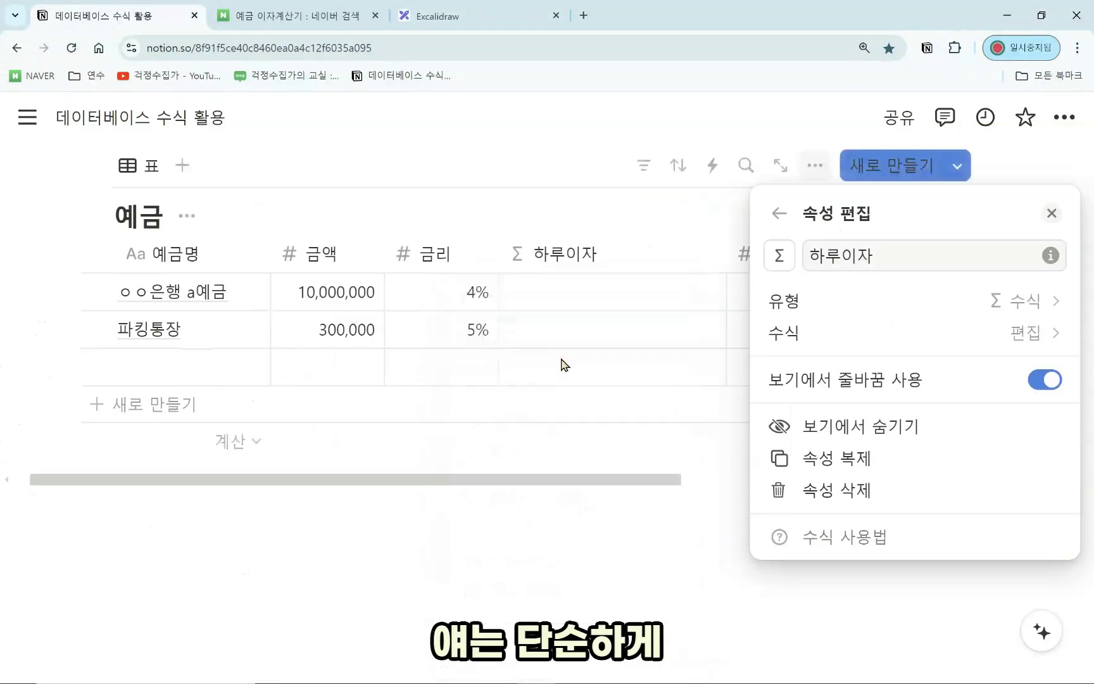
left_click(850, 337)
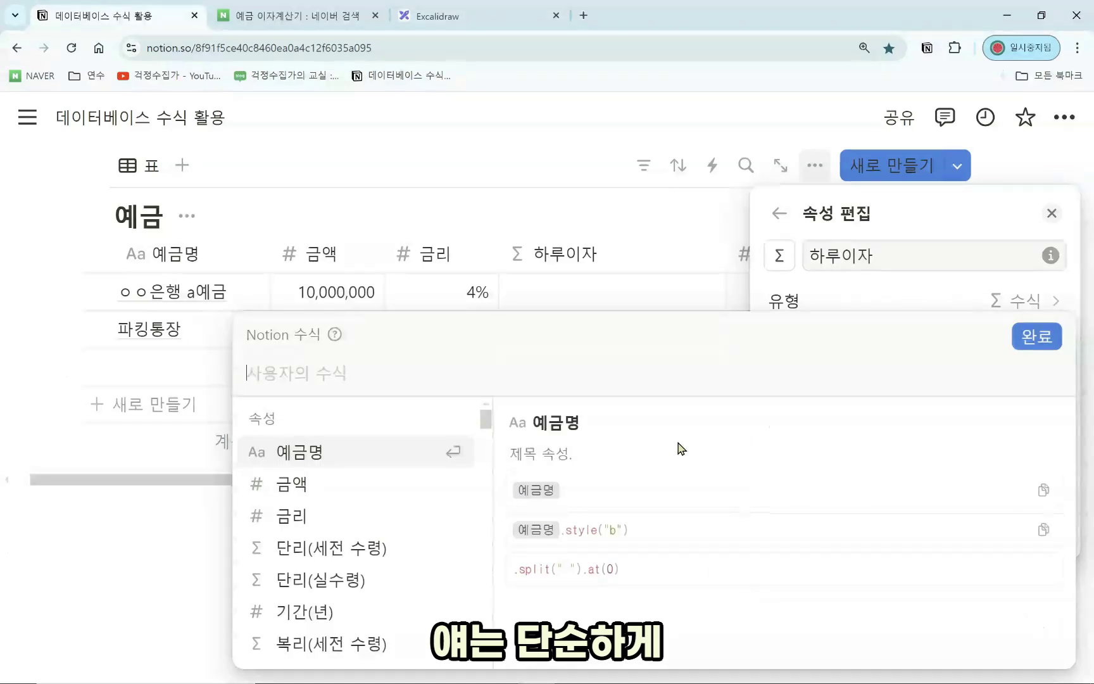
left_click(336, 489)
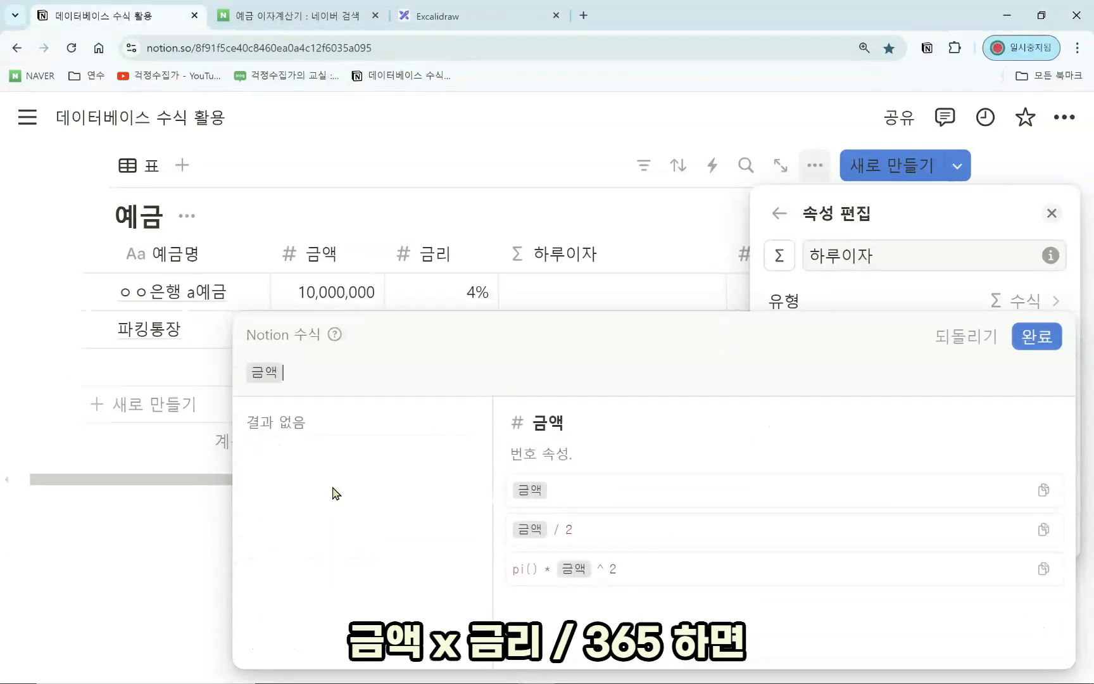
type("*")
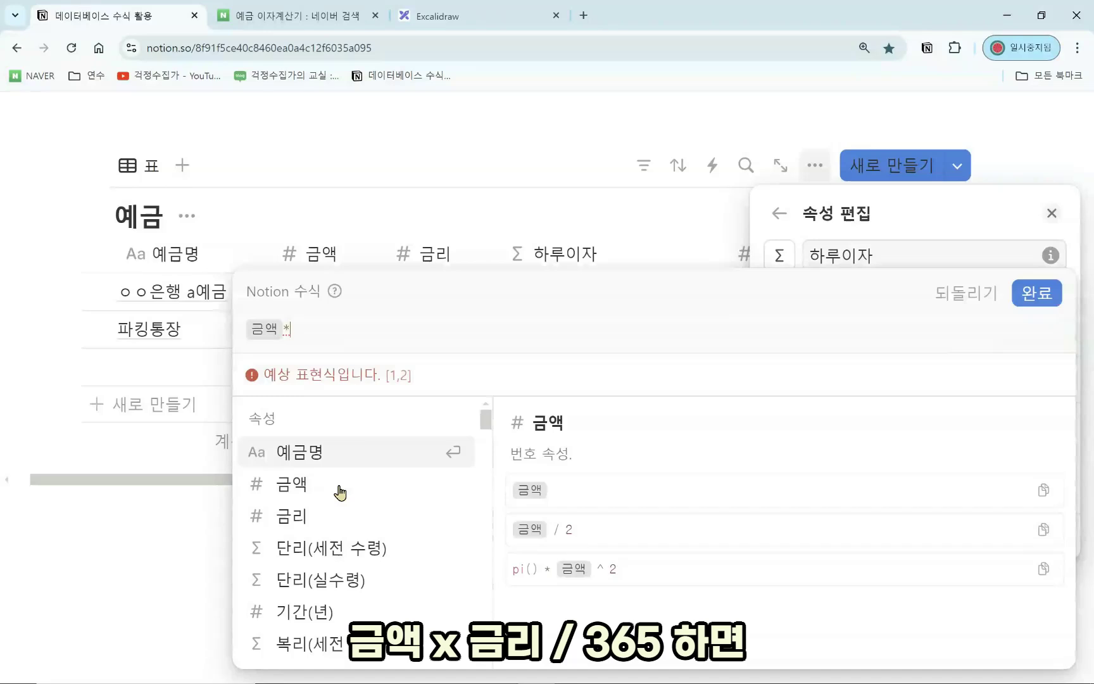
left_click(345, 518)
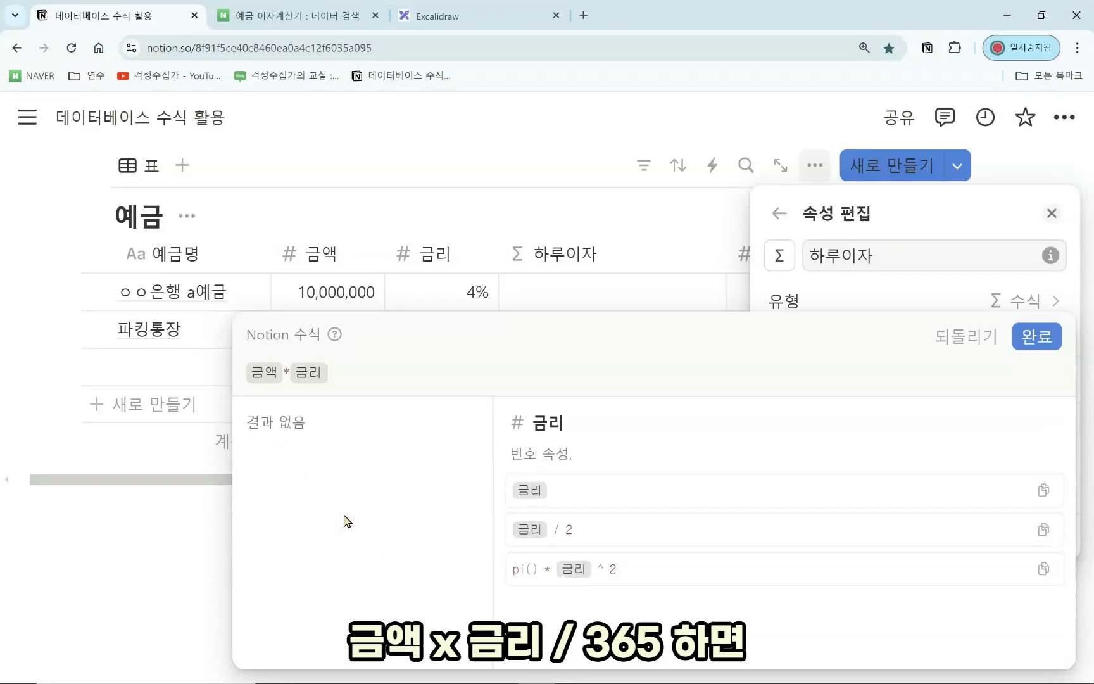
type("/365")
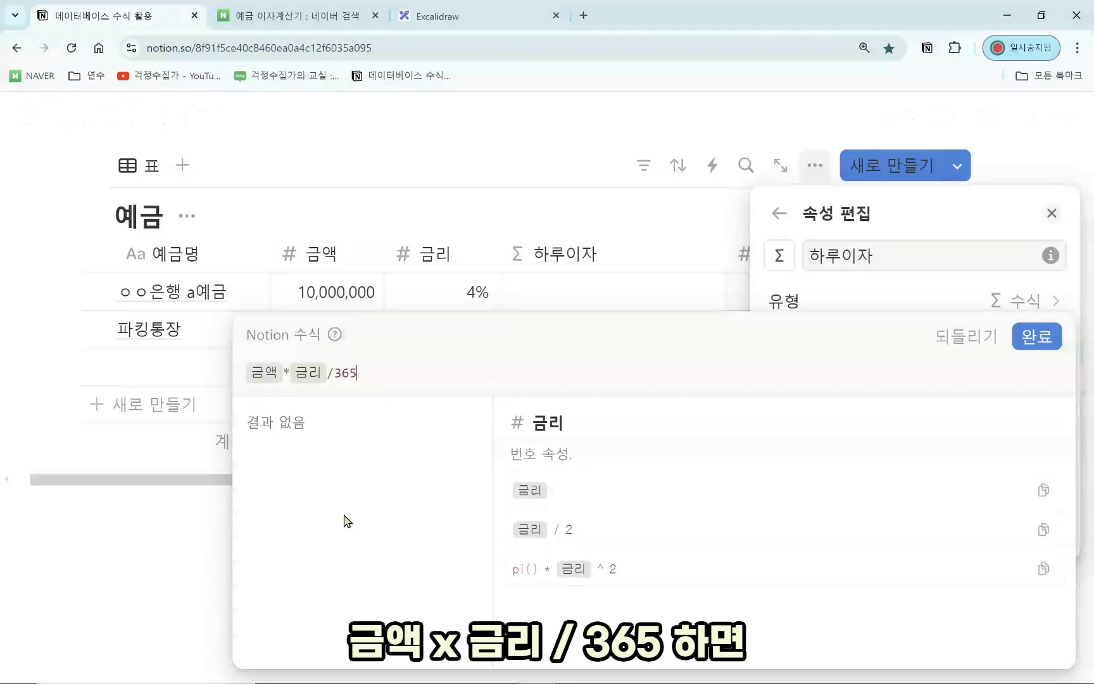
left_click(1055, 354)
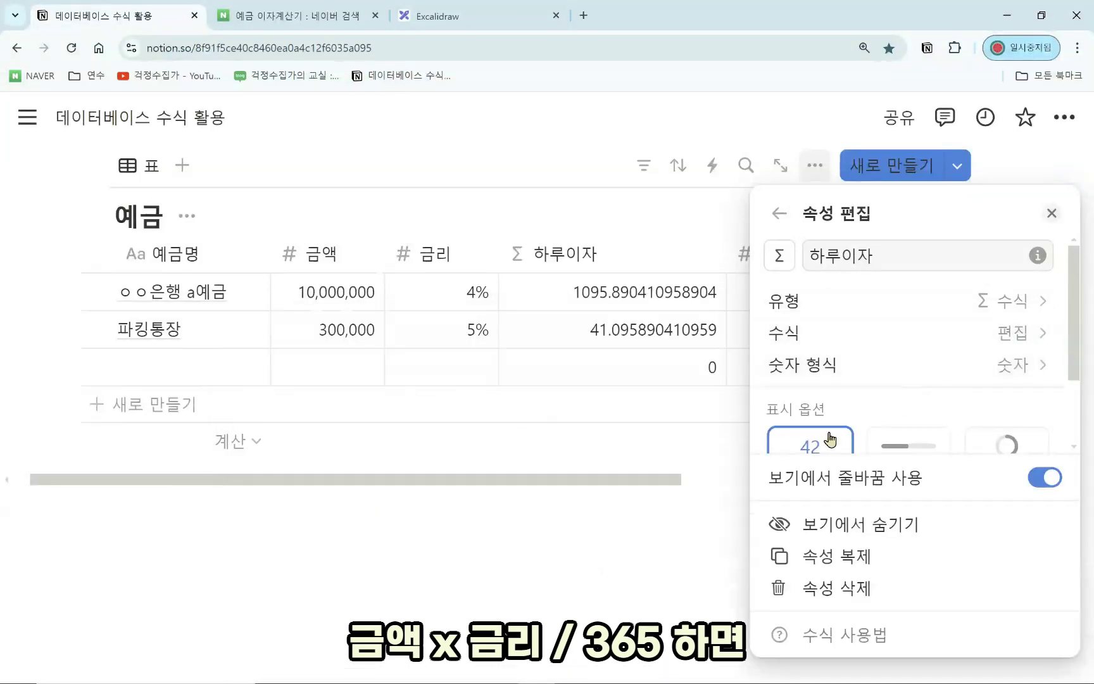
left_click(683, 492)
scroll(689, 471, "up", 2)
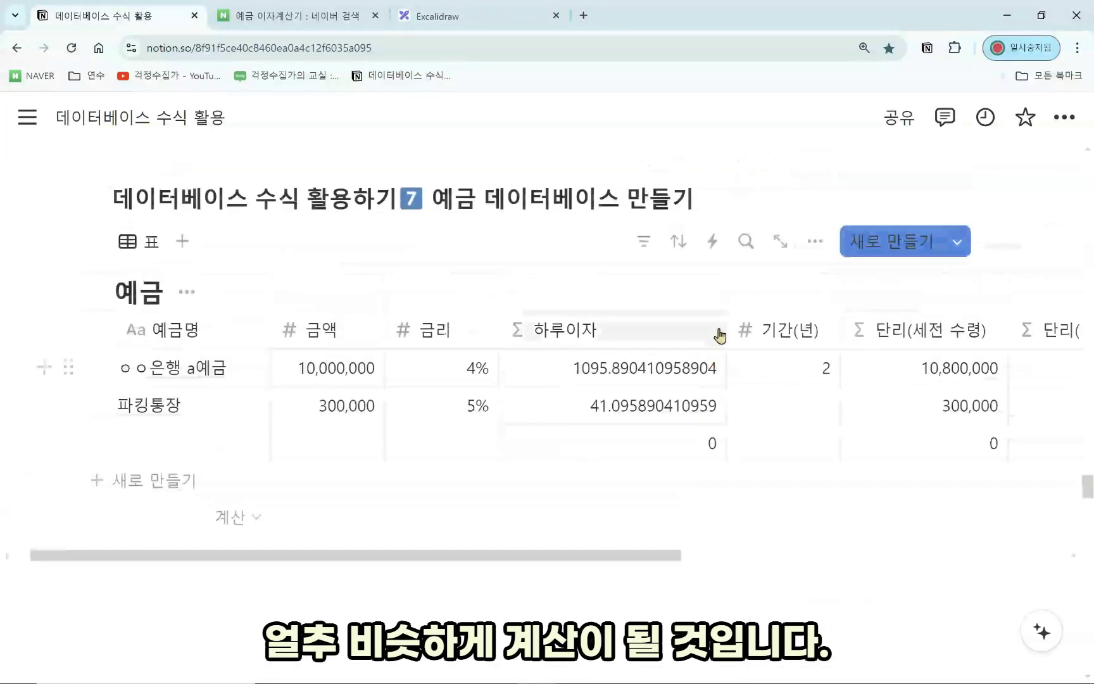
left_click_drag(726, 325, 670, 326)
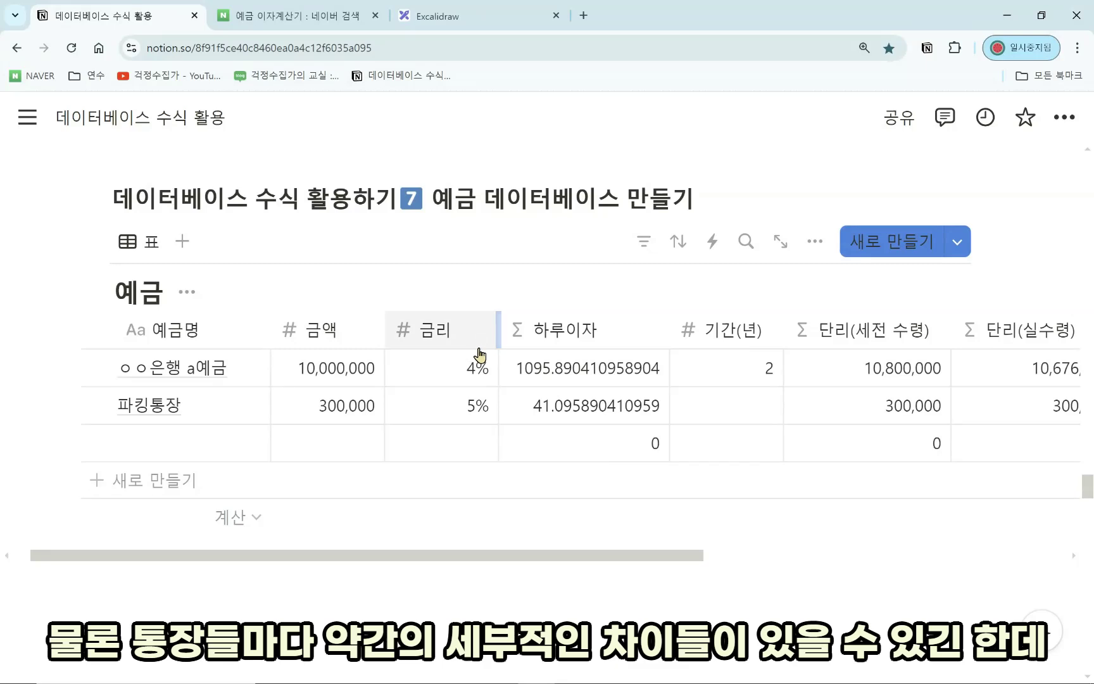
left_click(531, 572)
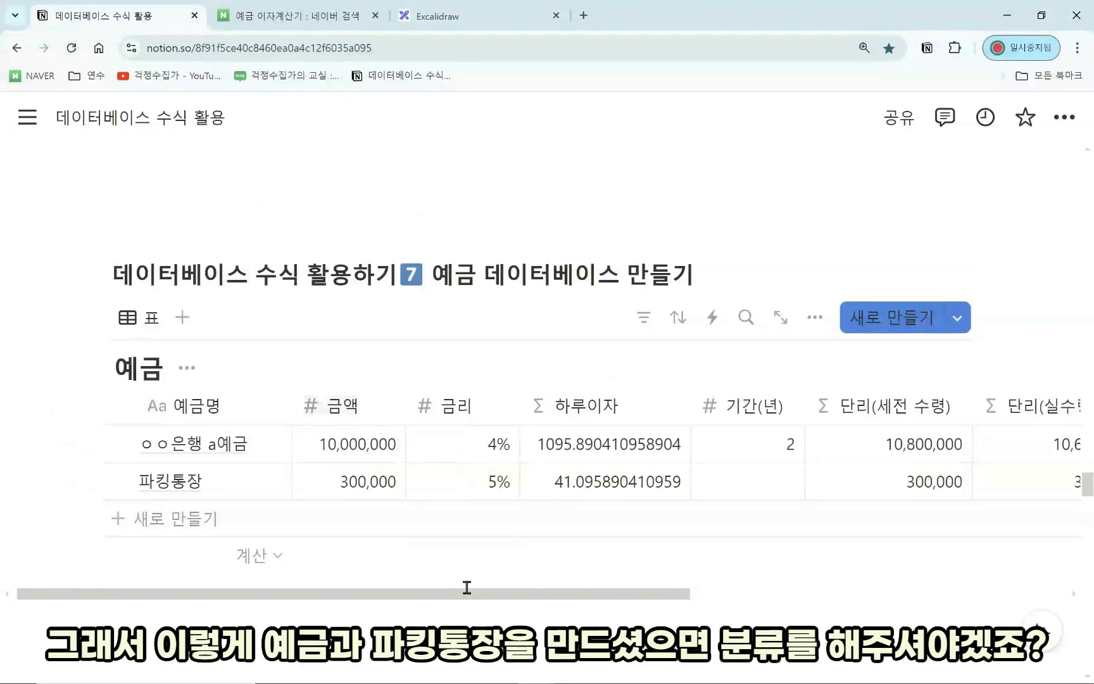
Step: Add a select property named 선택 to the 예금 database with the options 예금 and 파킹통장
left_click_drag(465, 596, 910, 602)
left_click(932, 418)
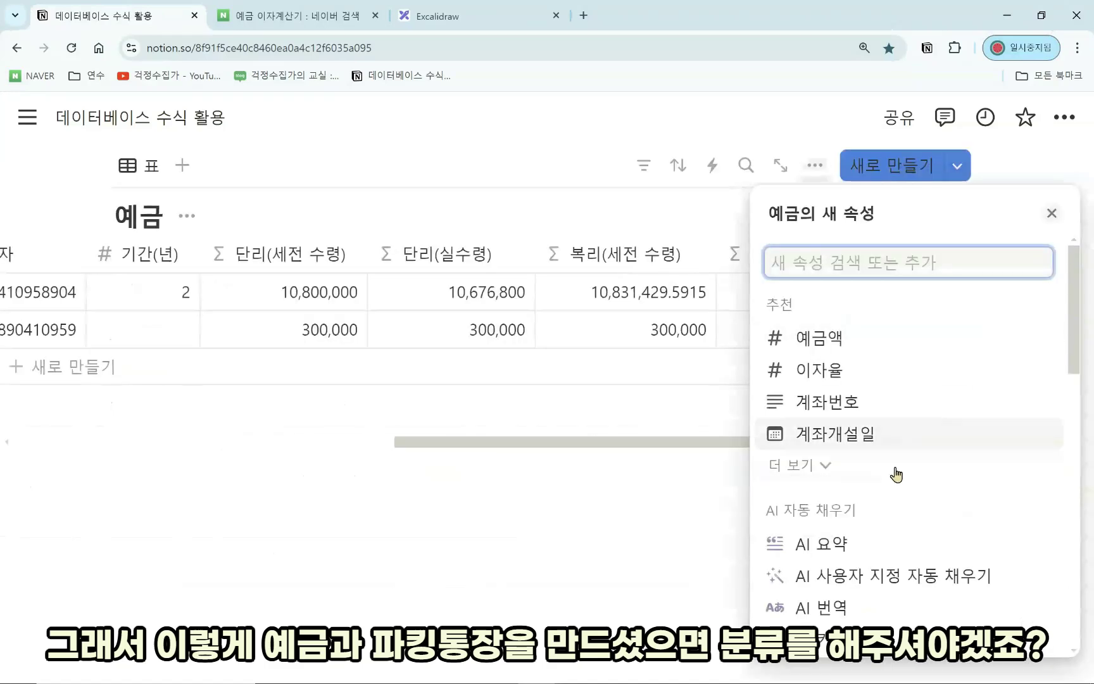
scroll(887, 481, "down", 4)
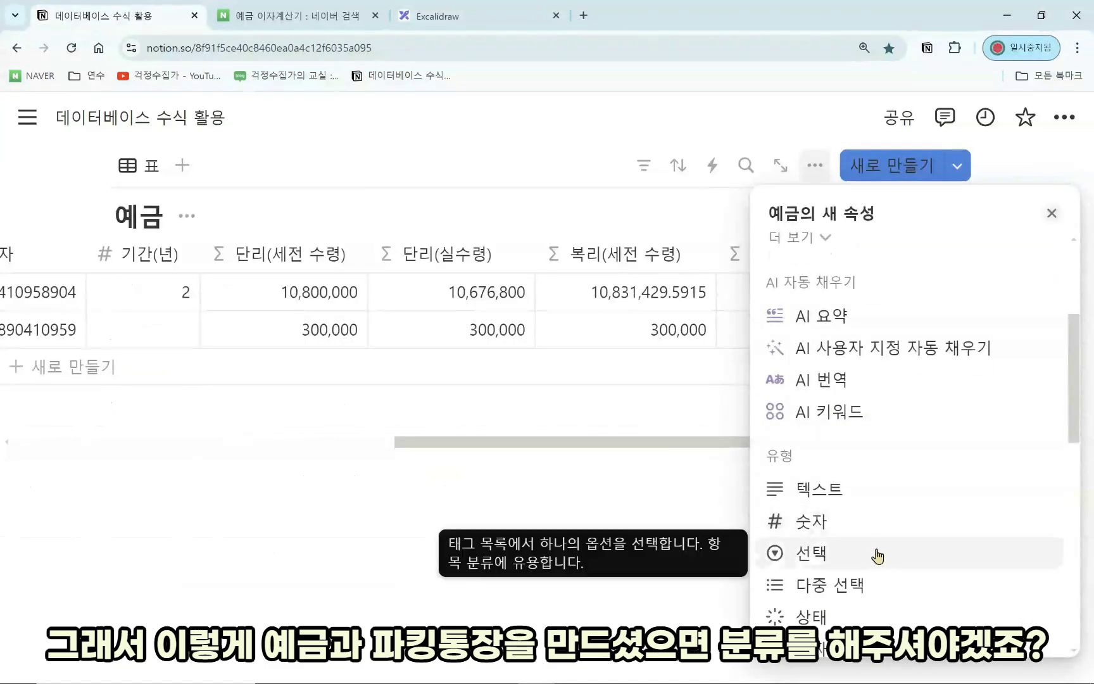
left_click(876, 554)
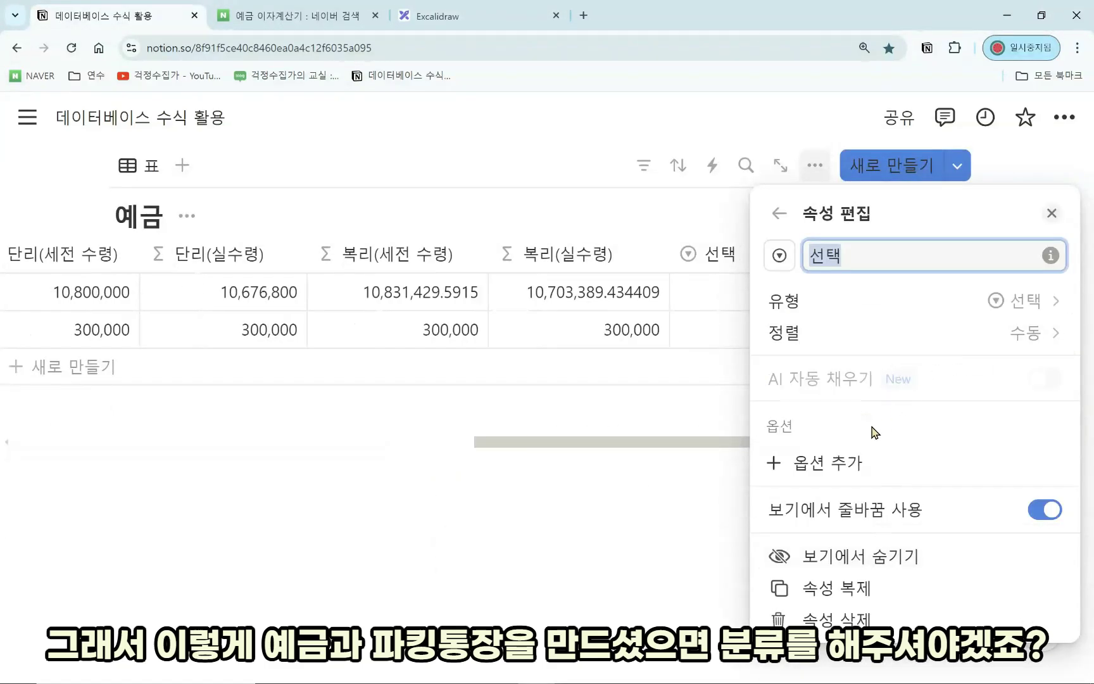
left_click(843, 452)
type("예금")
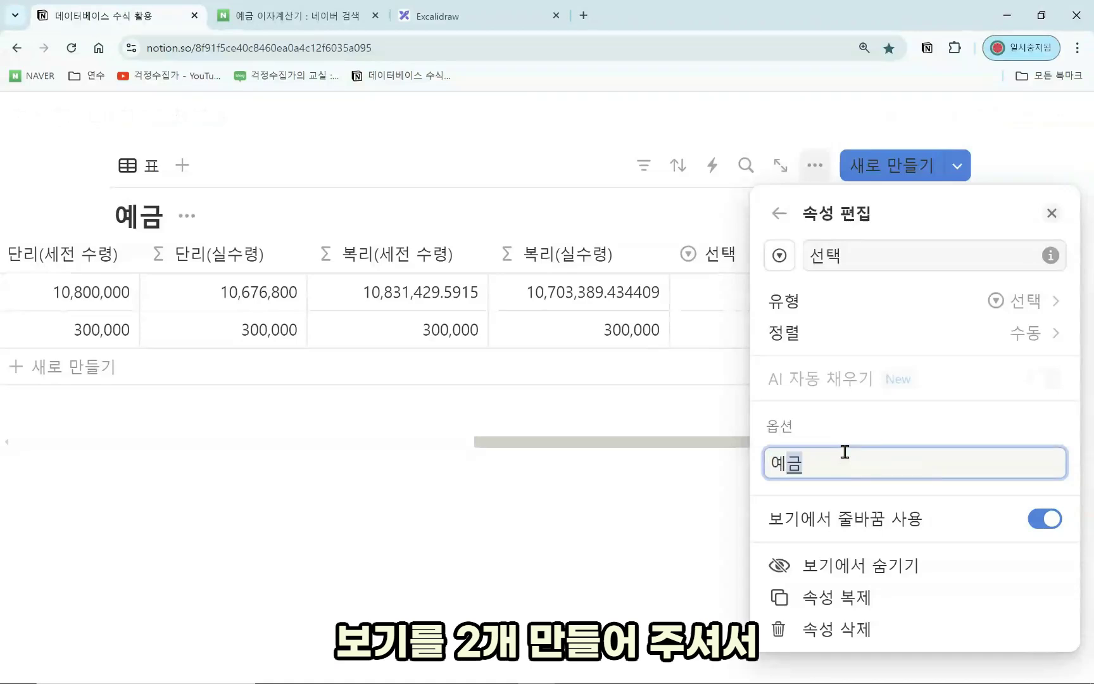
key("Return")
type("파키")
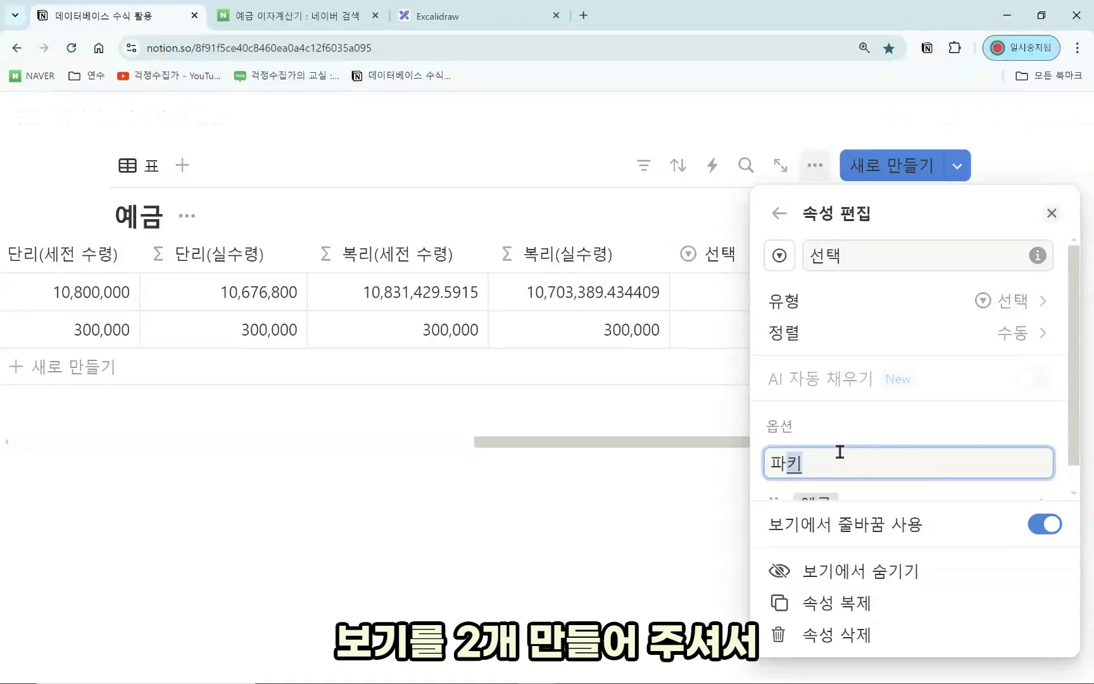
type("통장")
key("Return")
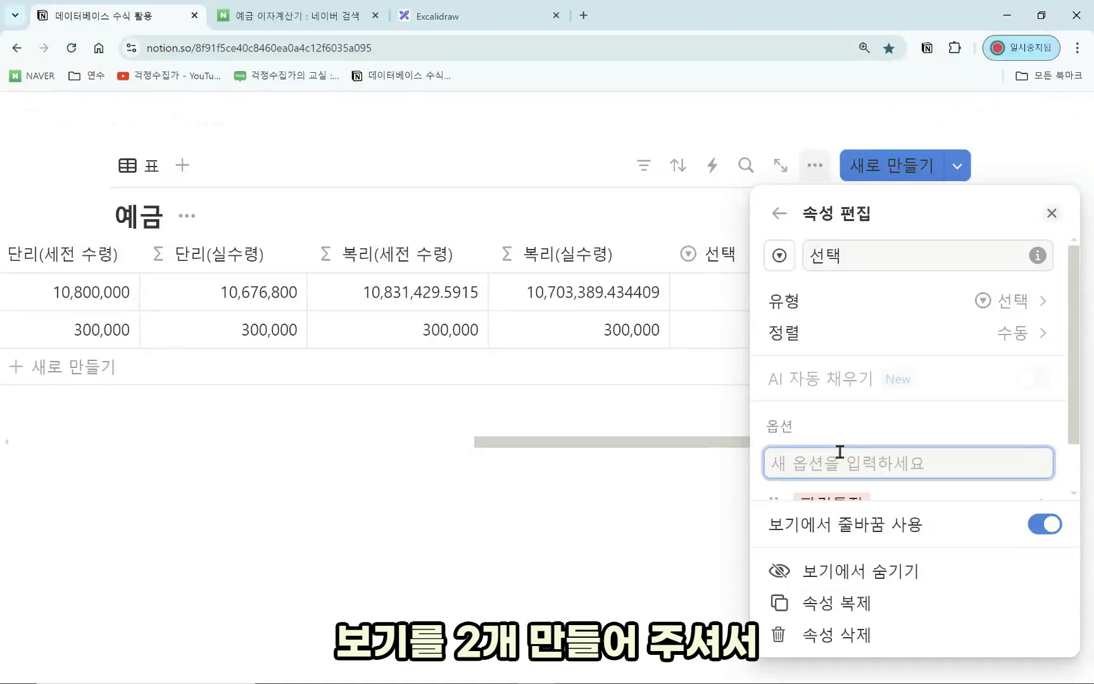
left_click(672, 437)
Step: Duplicate the existing 표 view of the 예금 database and name the copy 파킹통장
left_click_drag(674, 445, 271, 430)
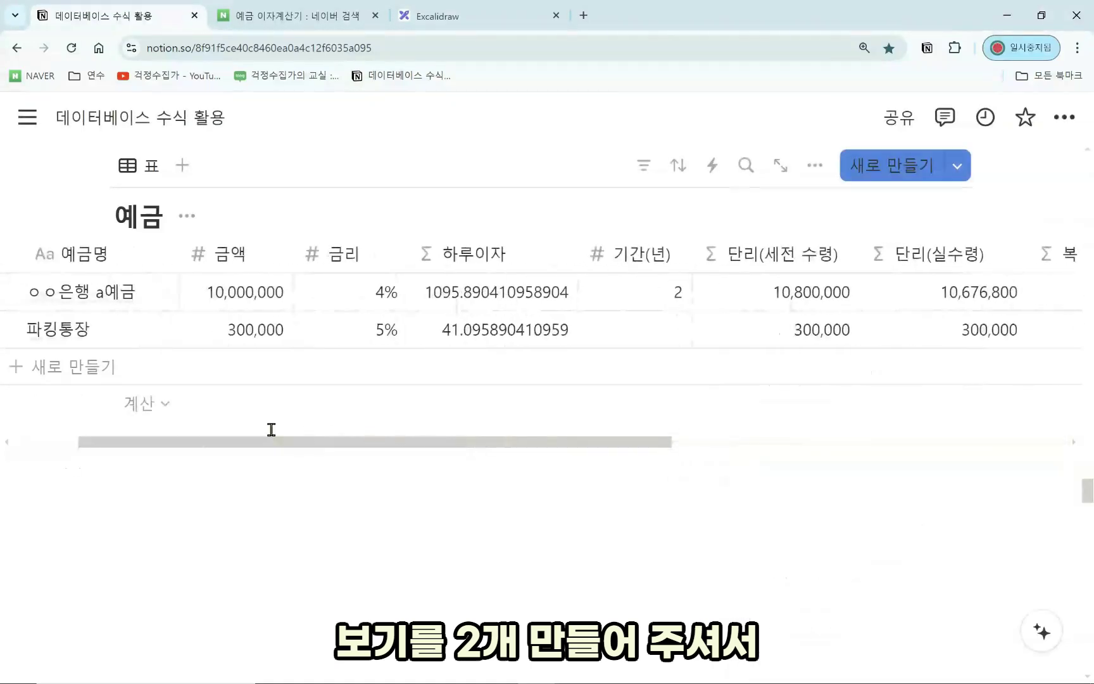
scroll(271, 430, "up", 1)
left_click(150, 241)
left_click(202, 444)
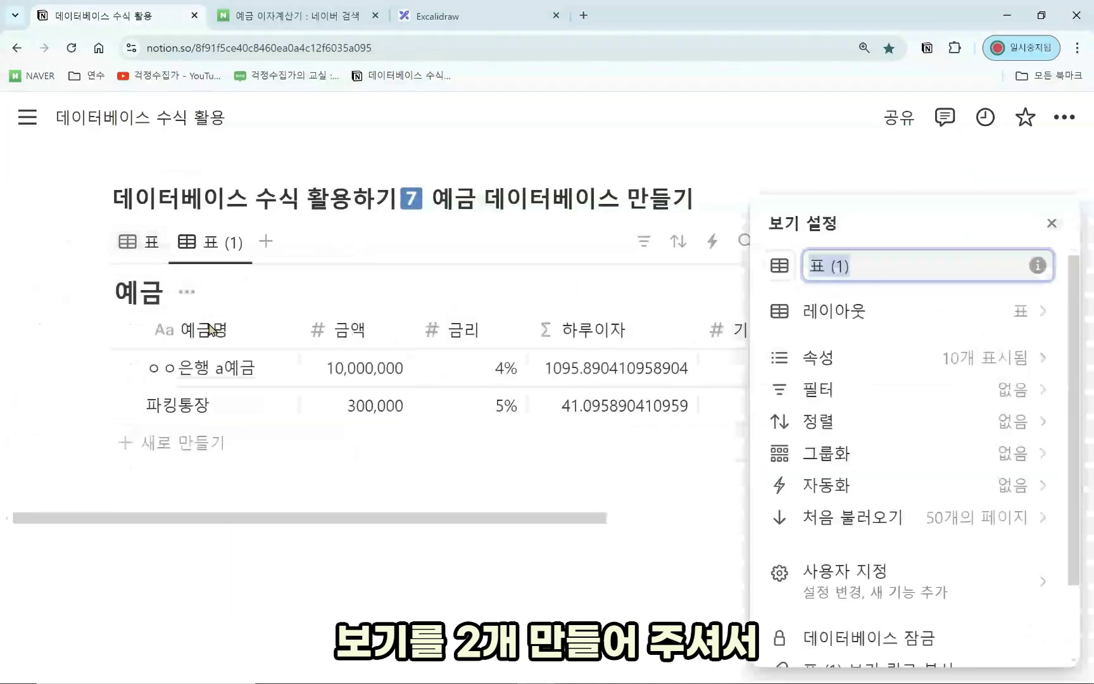
type("파킹통장")
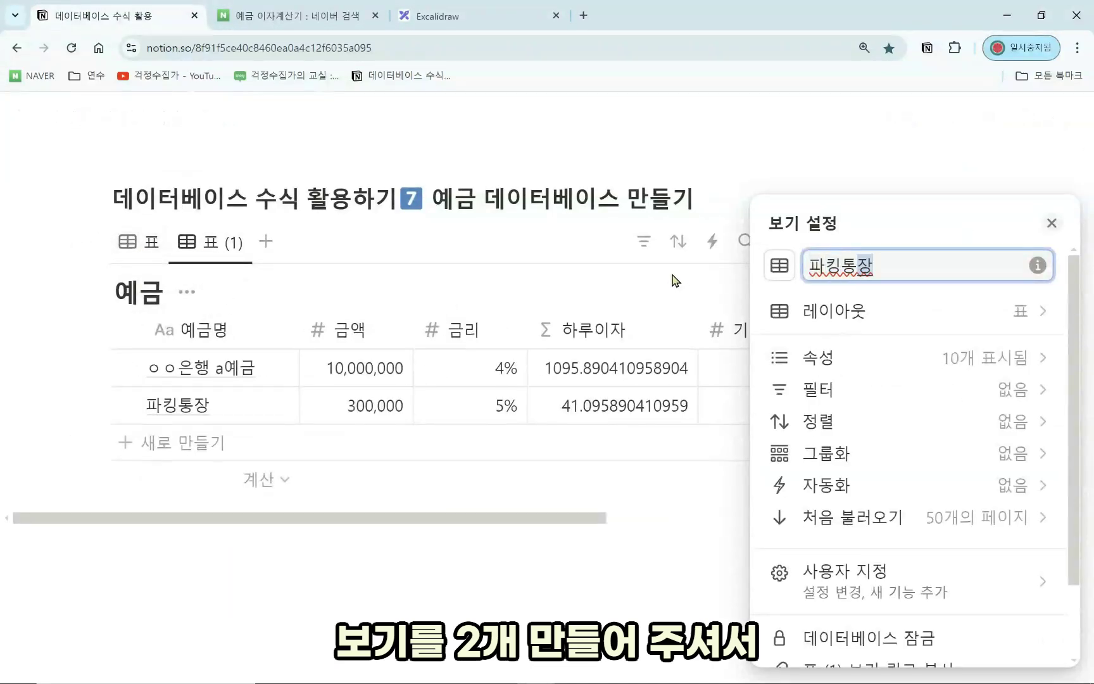
left_click(466, 389)
Step: Rename the original 표 view of the database as 예금
left_click(159, 241)
left_click(198, 252)
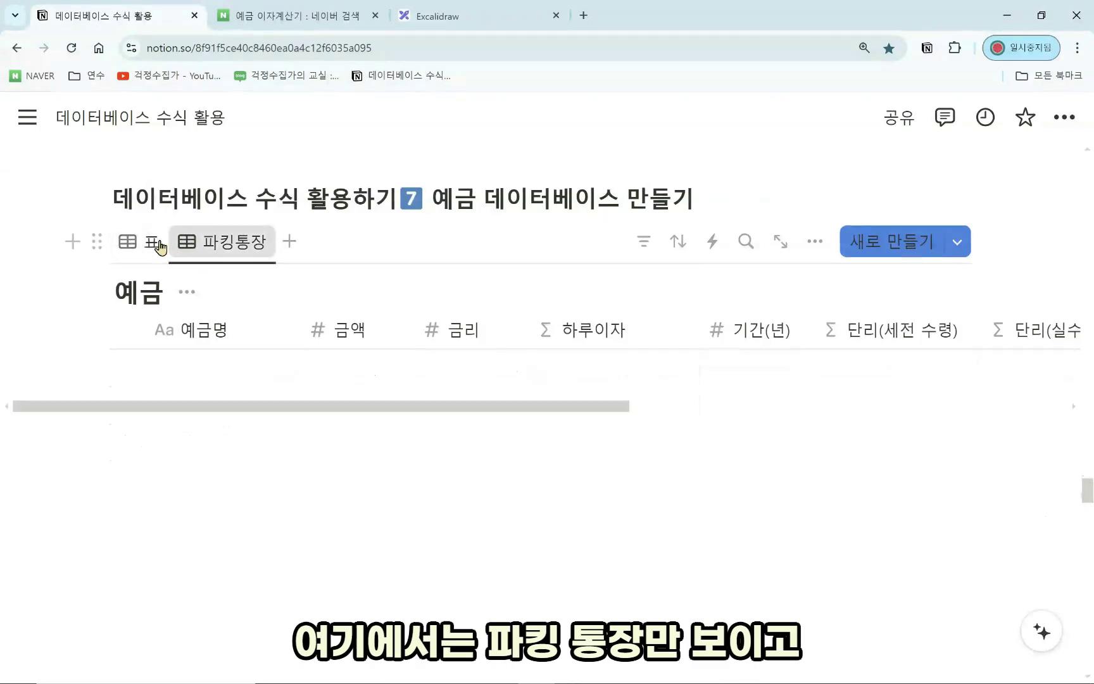
left_click(157, 244)
left_click(155, 243)
left_click(183, 286)
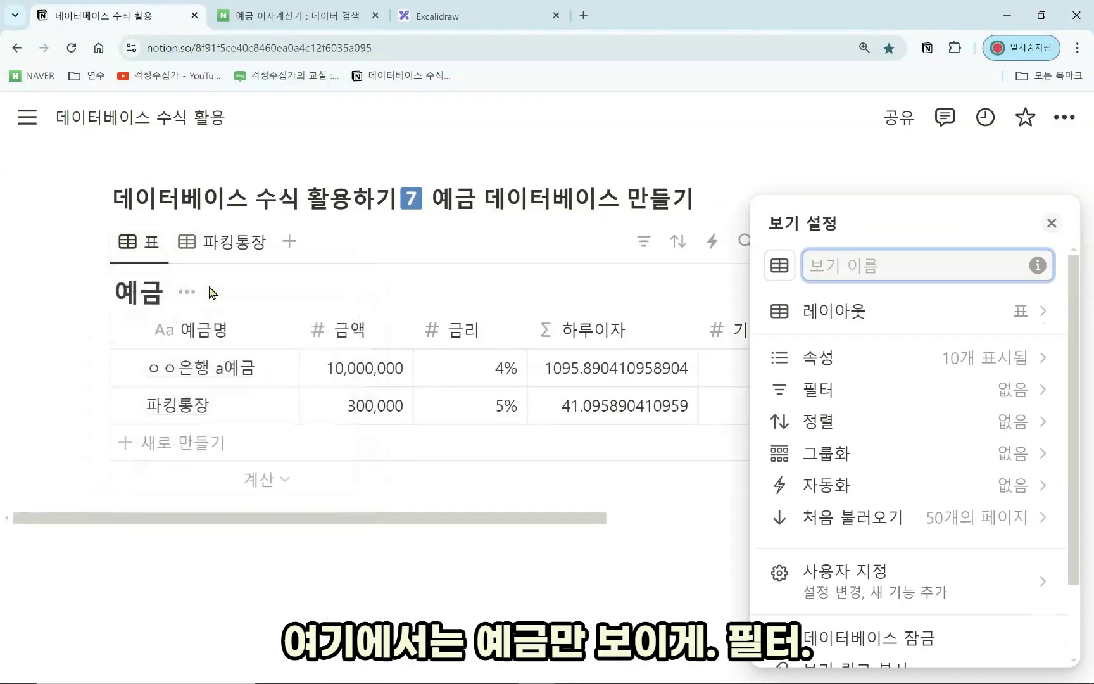
type("예그")
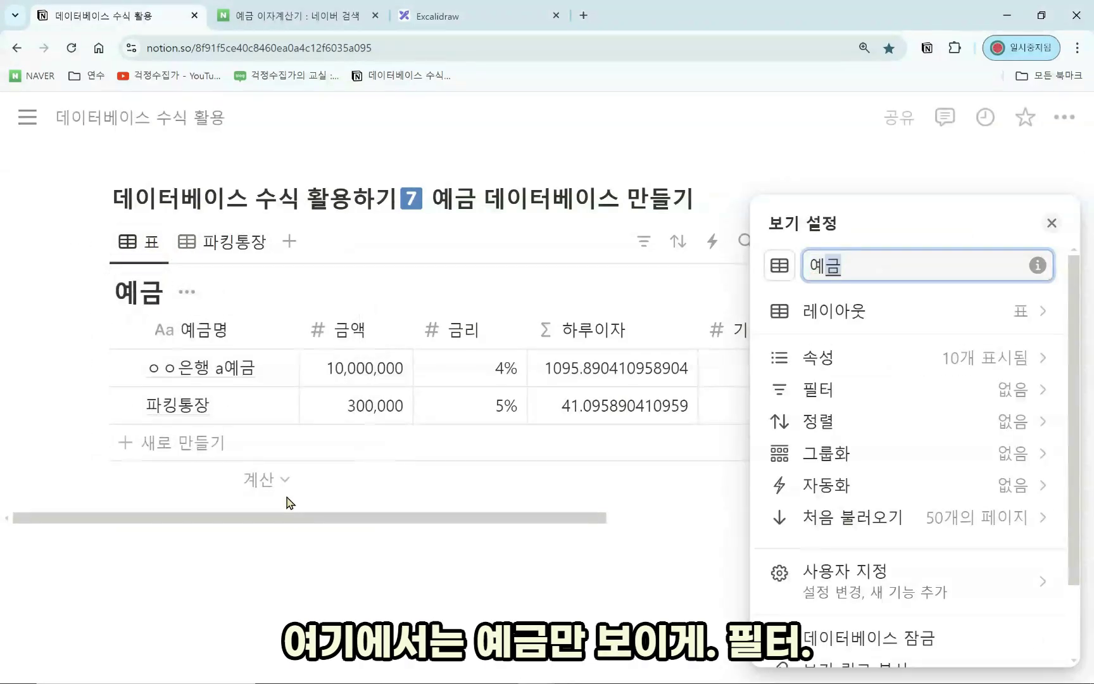
left_click(313, 524)
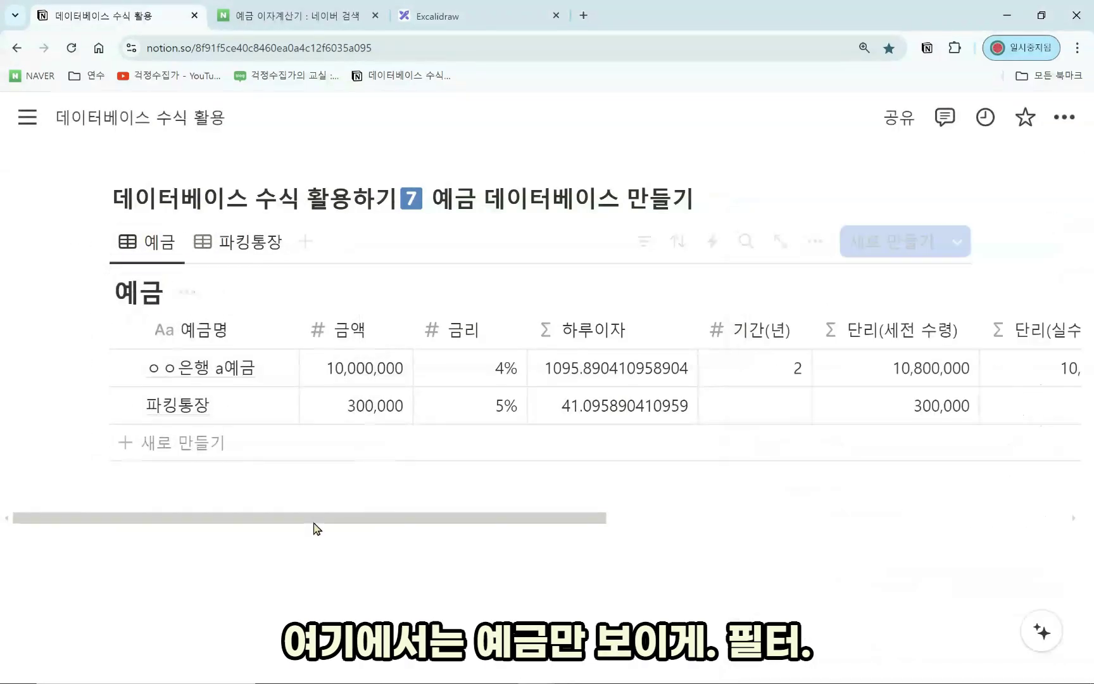
Step: Filter the 예금 view by the 선택 property so that it only includes the 예금 option
left_click(645, 242)
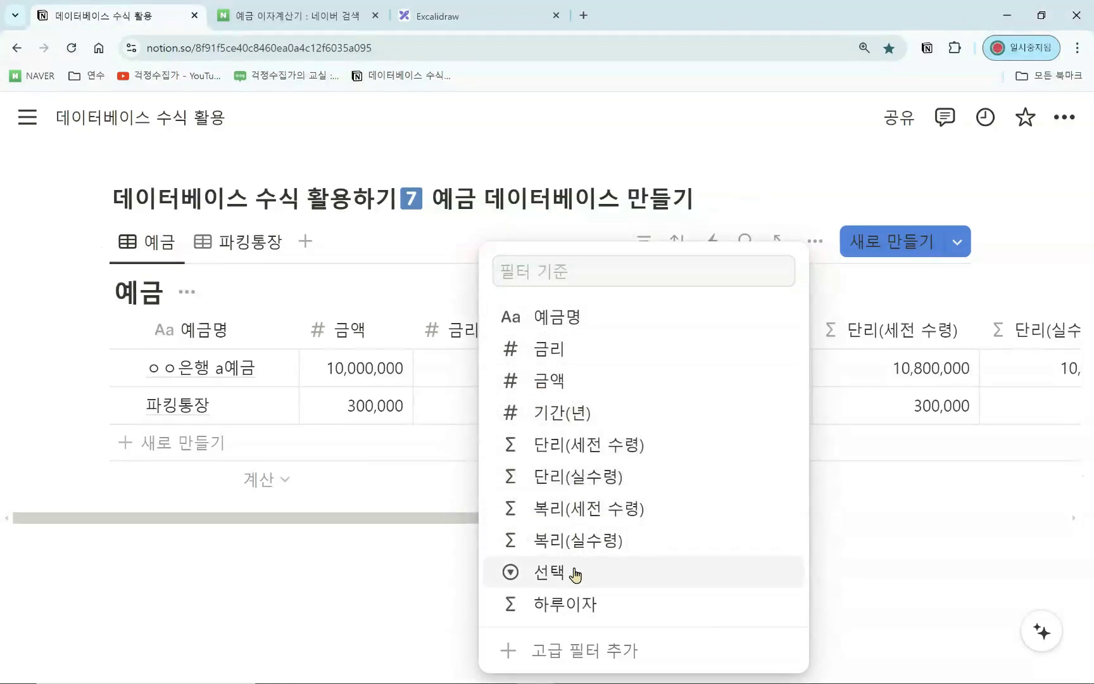
left_click(544, 571)
left_click(113, 490)
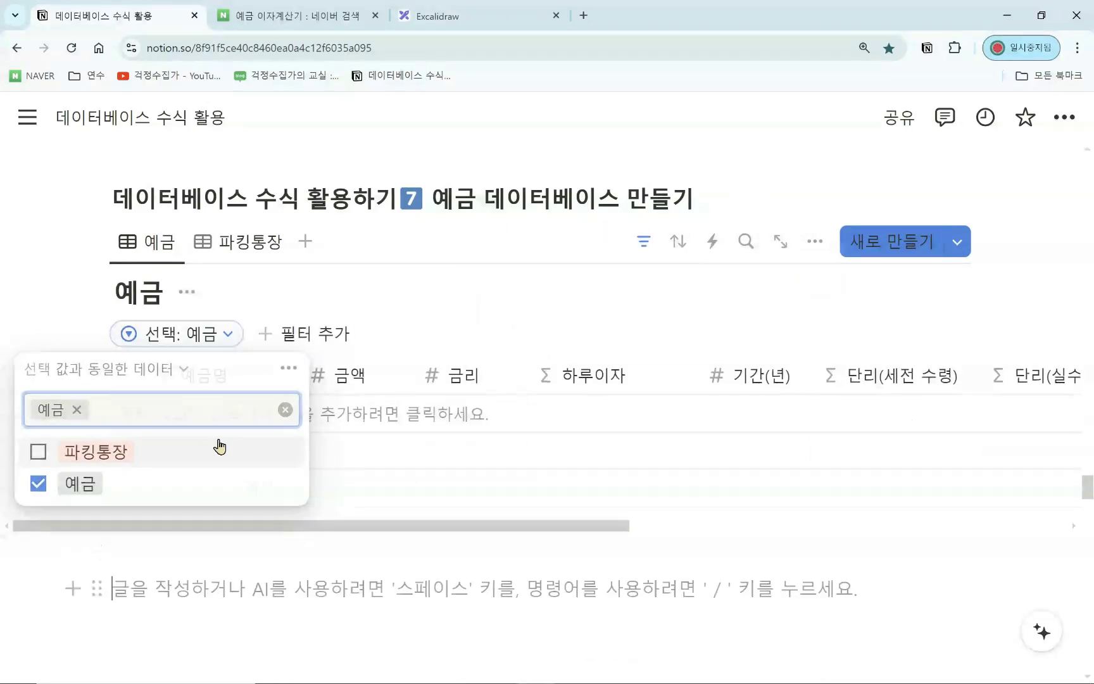
Step: Filter the 파킹통장 view by the 선택 property so that it only includes the 파킹통장 option
left_click(250, 241)
left_click(644, 241)
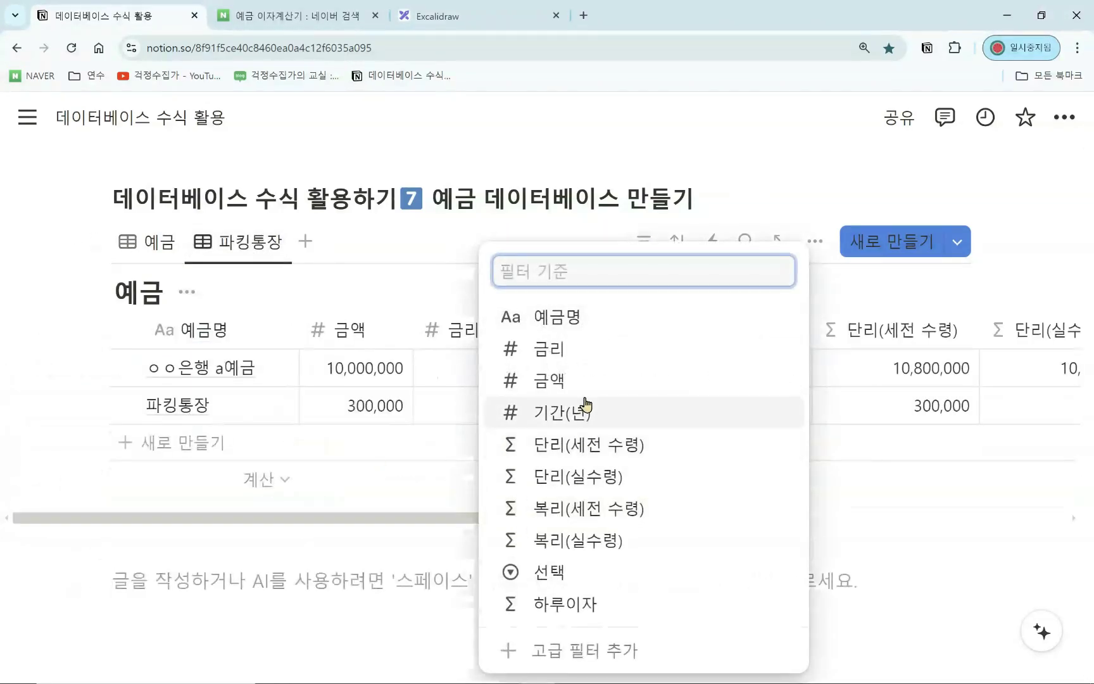
left_click(573, 574)
left_click(135, 453)
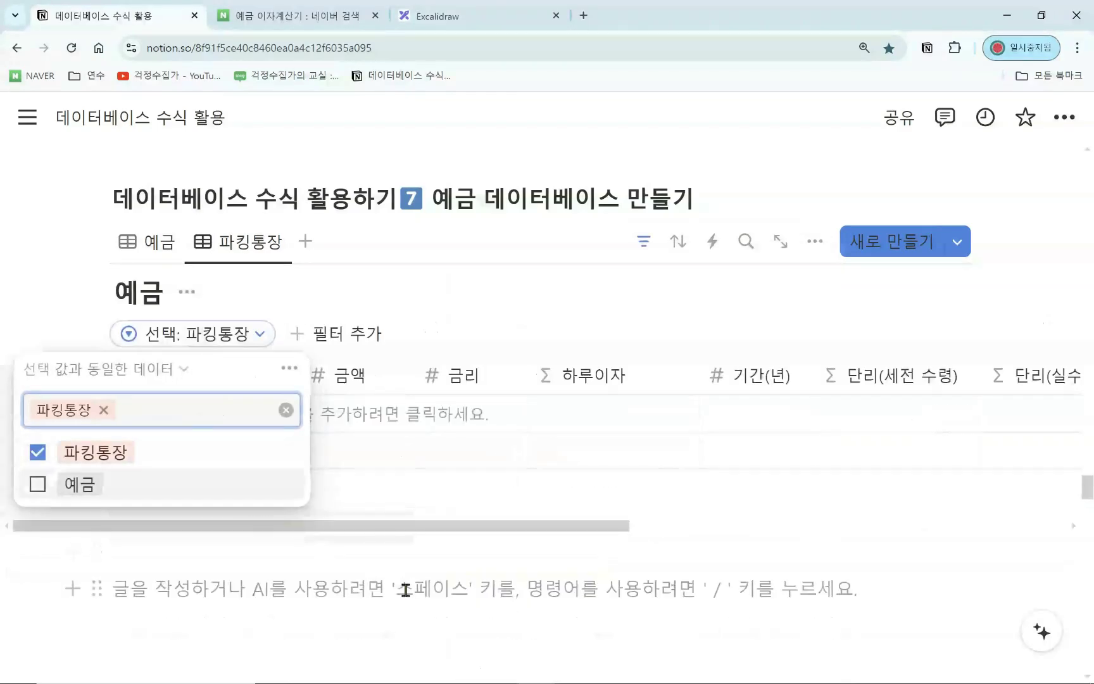
left_click(408, 513)
Step: Clear the 예금 option from the 선택 filter of the 예금 view
left_click(157, 247)
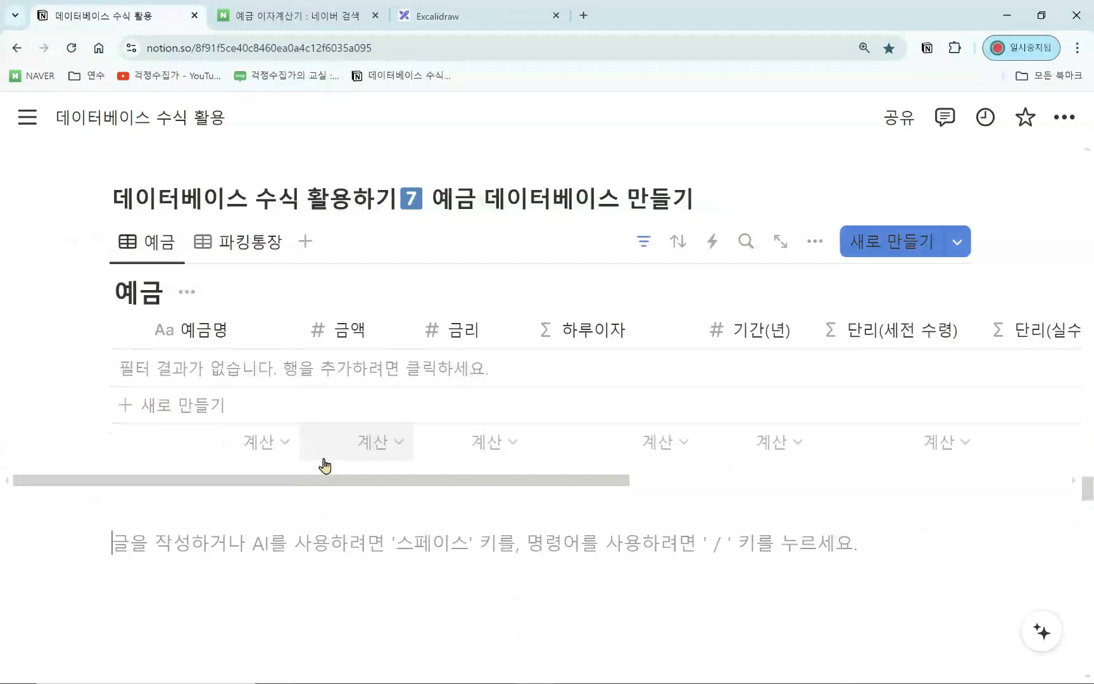
left_click(644, 241)
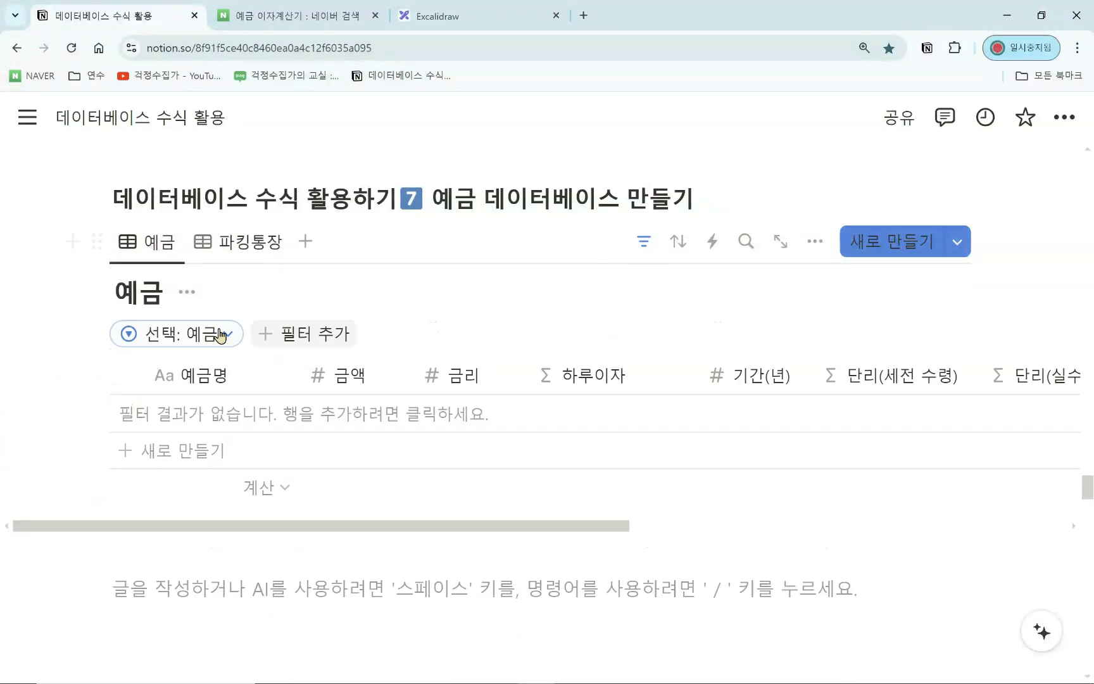
left_click(212, 335)
left_click(53, 484)
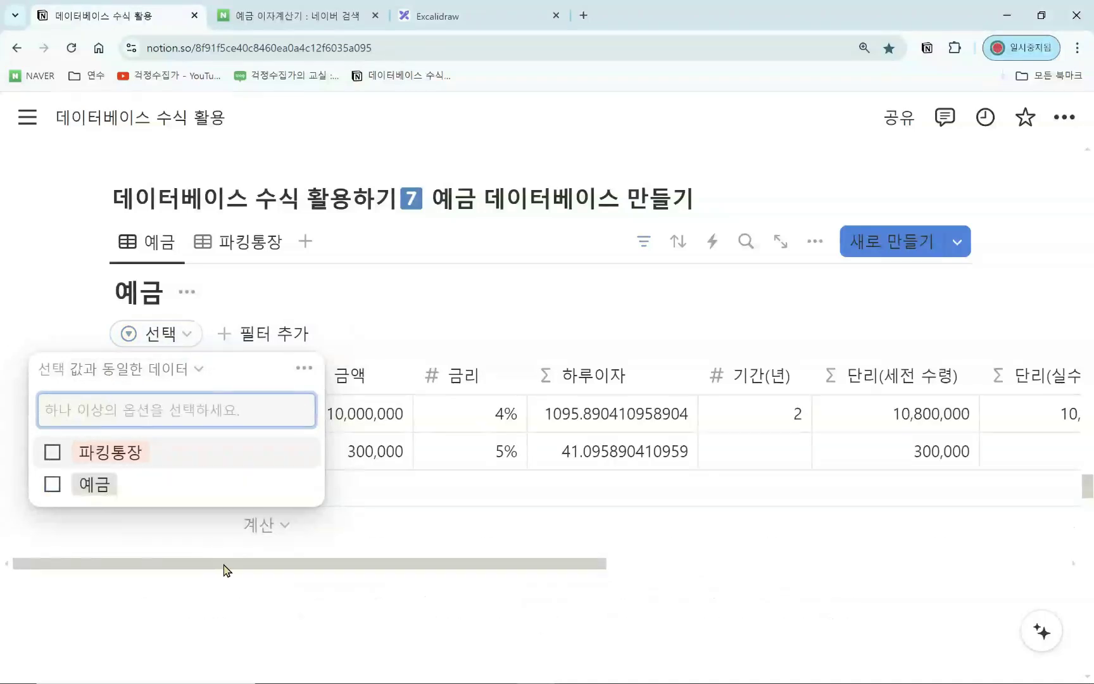
Step: Set 선택 to 예금 for the ㅇㅇ은행 a예금 row and to 파킹통장 for the 파킹통장 row
left_click_drag(225, 566, 769, 454)
left_click(771, 418)
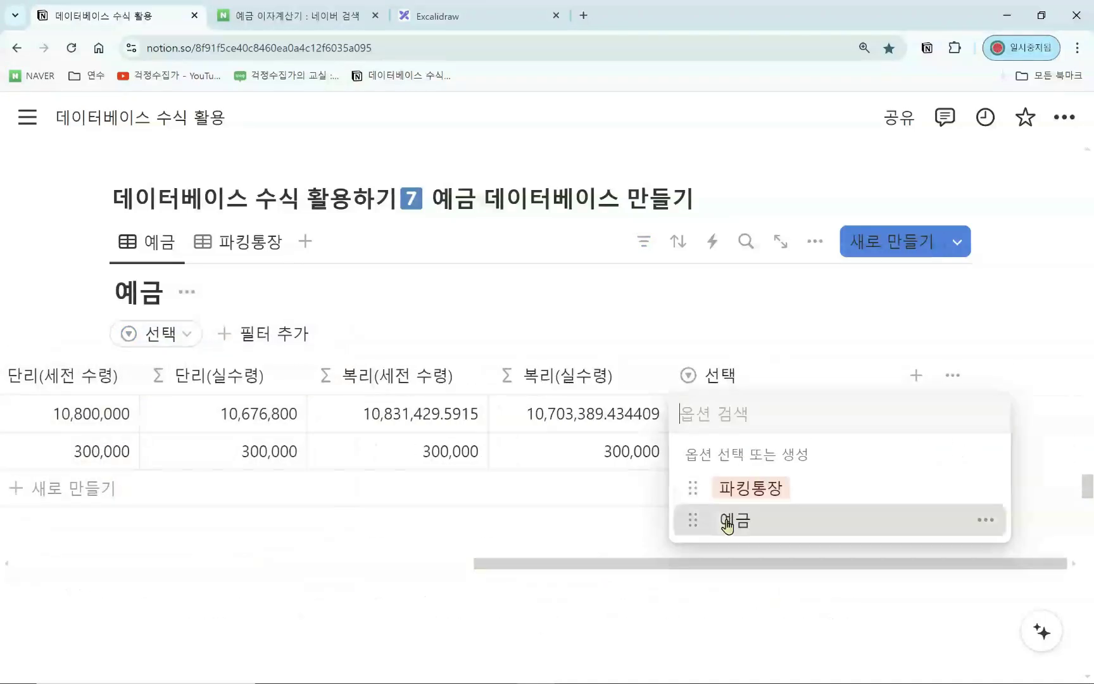
left_click(733, 518)
left_click(729, 451)
left_click(729, 540)
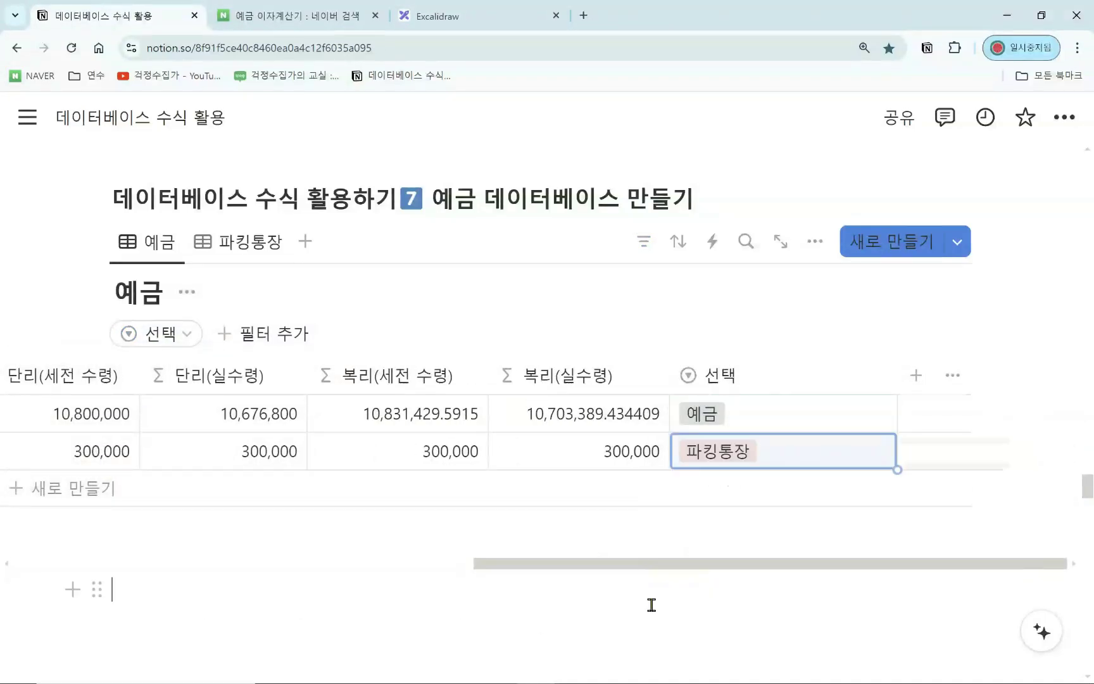
Step: Reapply the 예금 option in the 예금 view's 선택 filter and return to the table's first columns
left_click(643, 248)
left_click(198, 331)
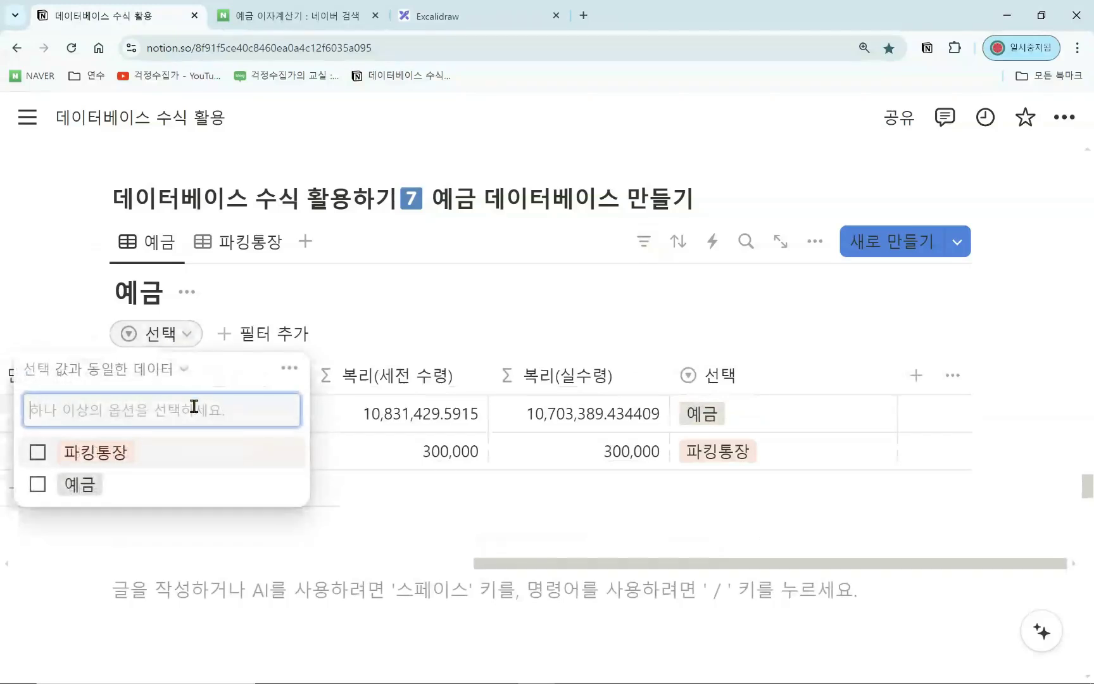
left_click(86, 482)
left_click(600, 549)
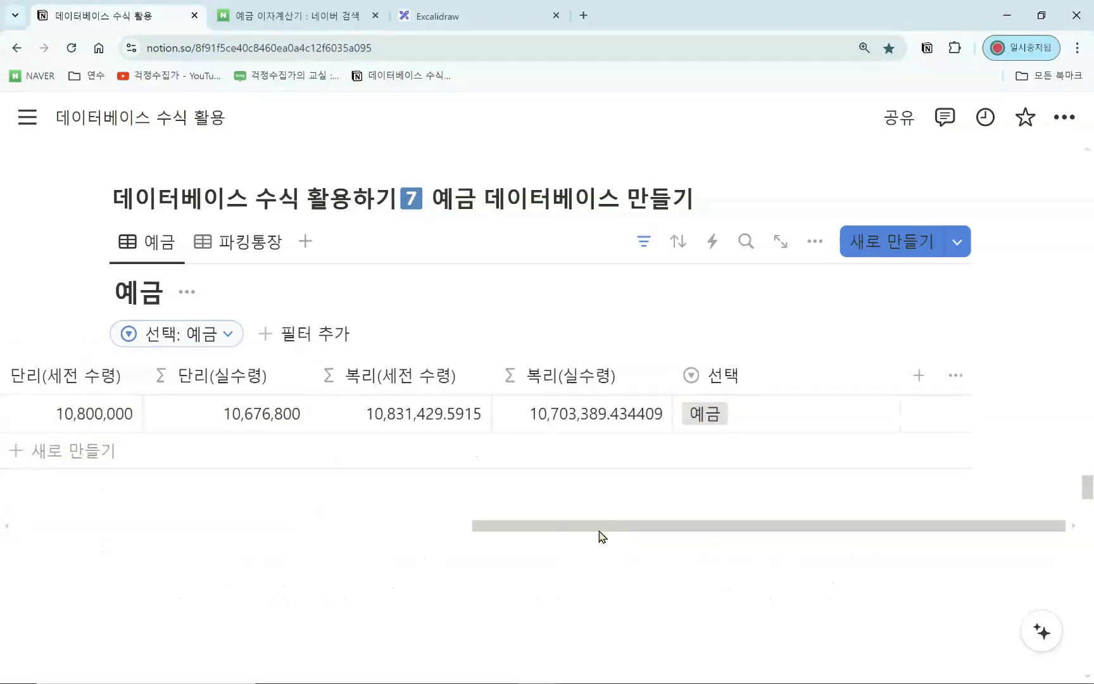
left_click_drag(601, 527, 219, 523)
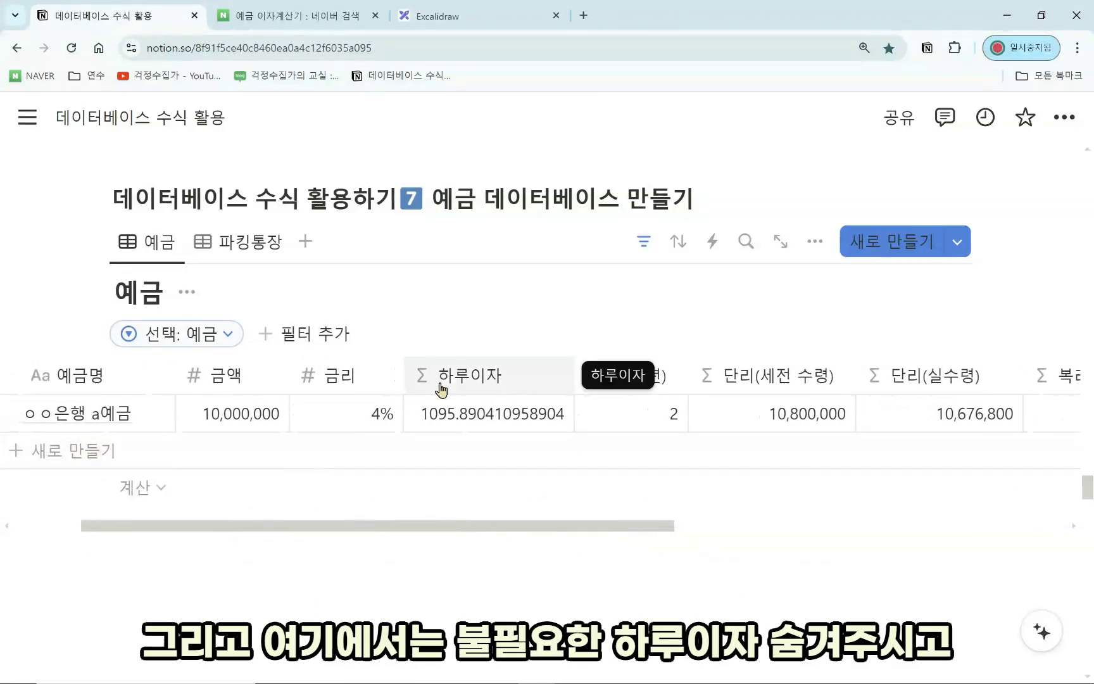
Step: Hide the 하루이자 property from the 예금 view
left_click(460, 381)
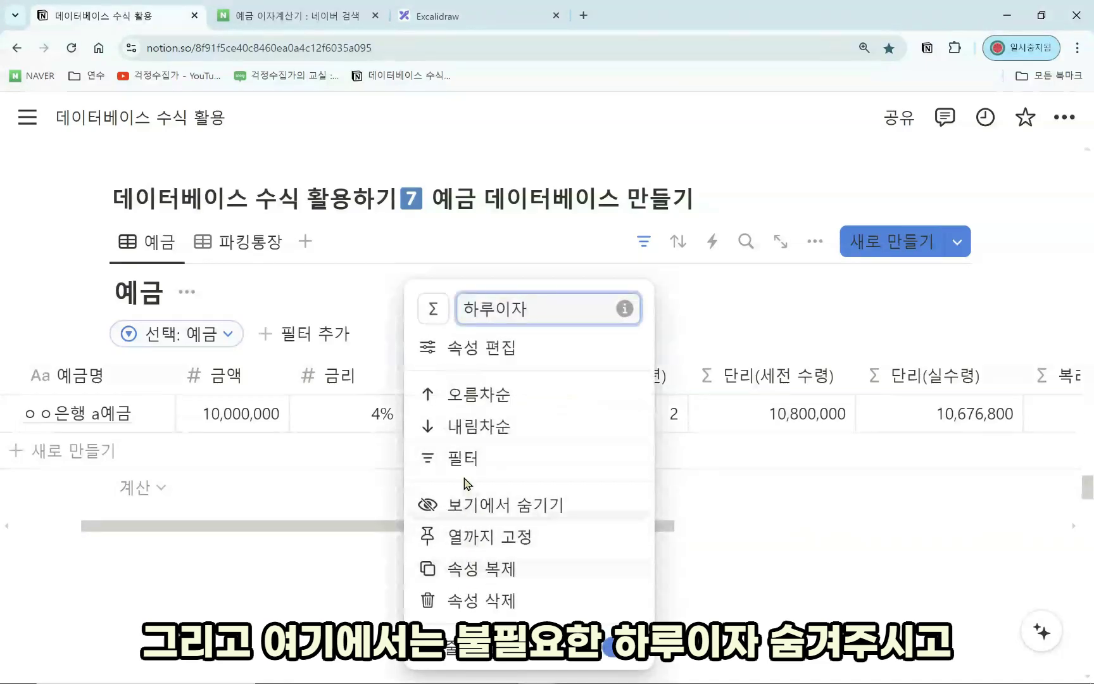
left_click(484, 504)
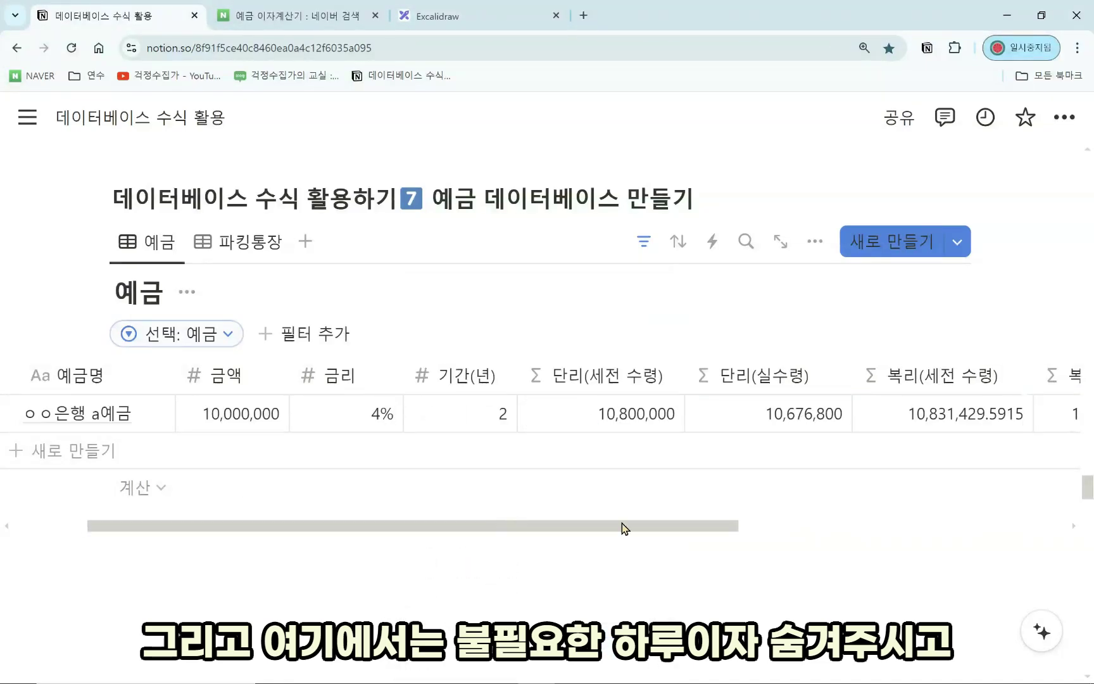
left_click_drag(624, 529, 646, 532)
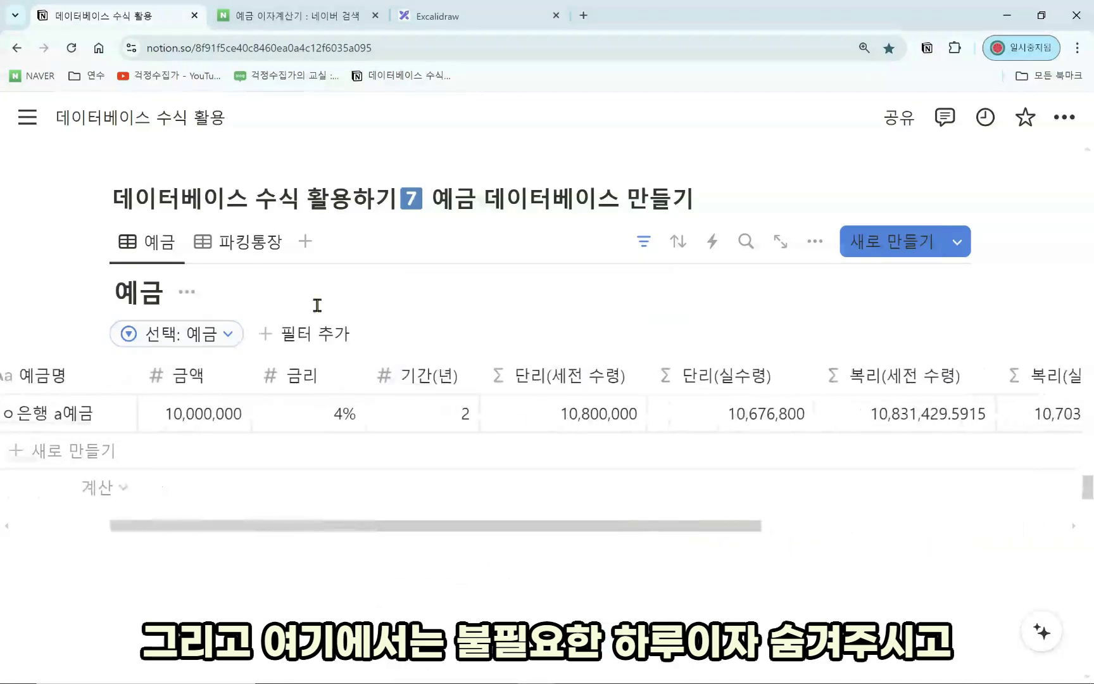
Step: In the 파킹통장 view, hide 기간(년) and both the 세전 수령 and 실수령 properties of 단리 and 복리
left_click(246, 241)
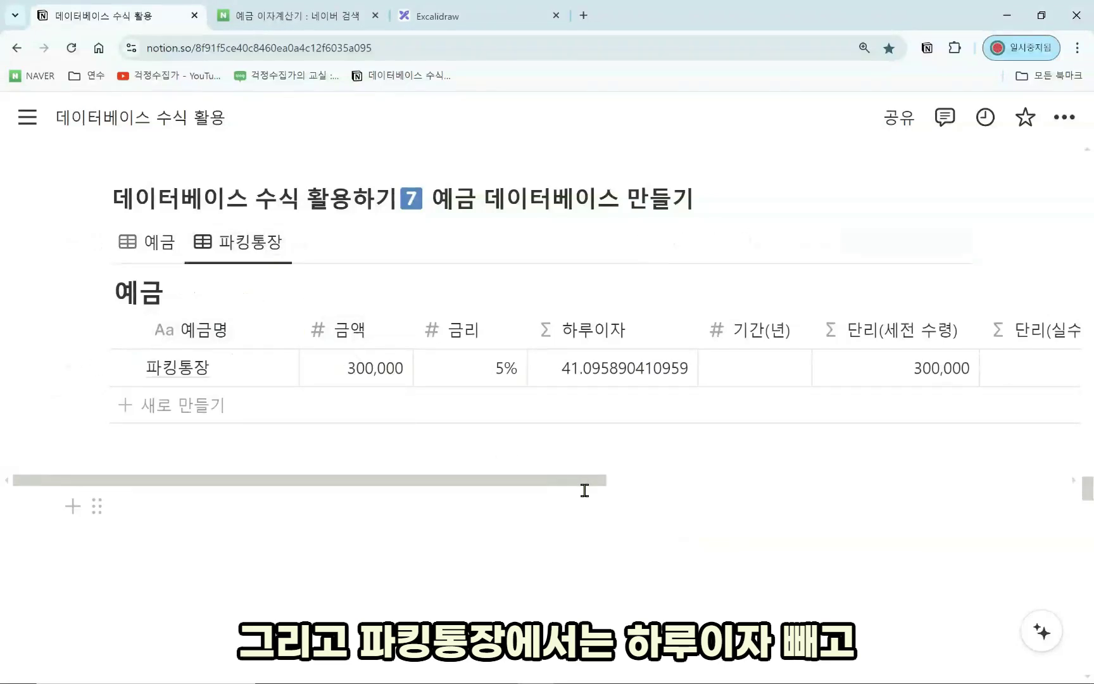
left_click(694, 333)
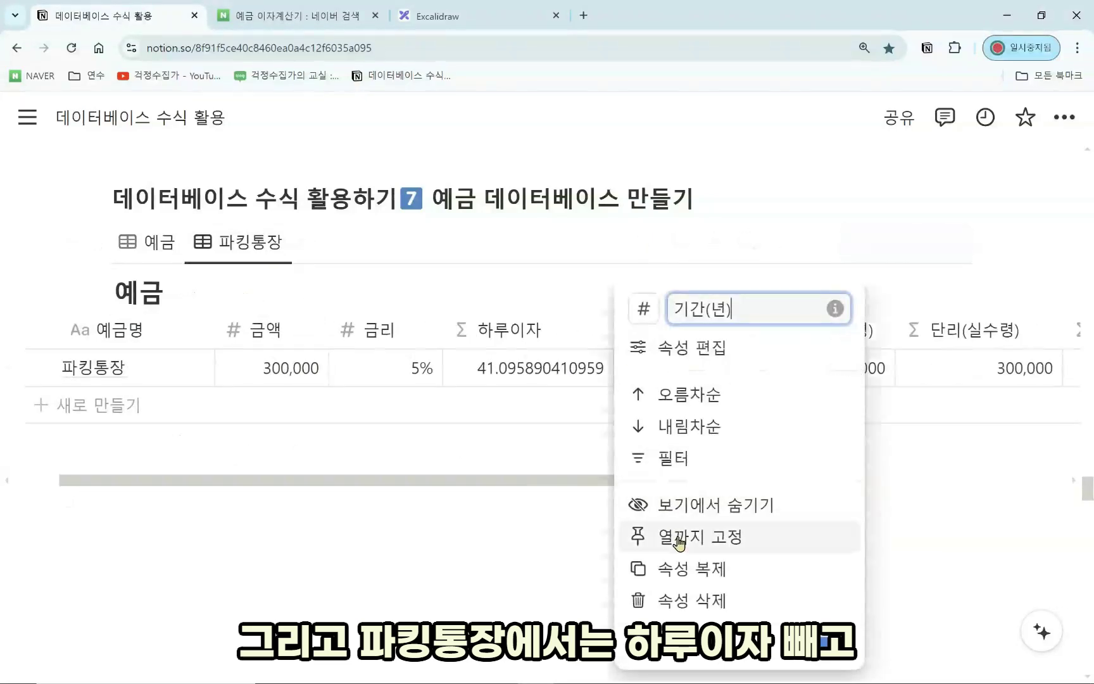
left_click(716, 506)
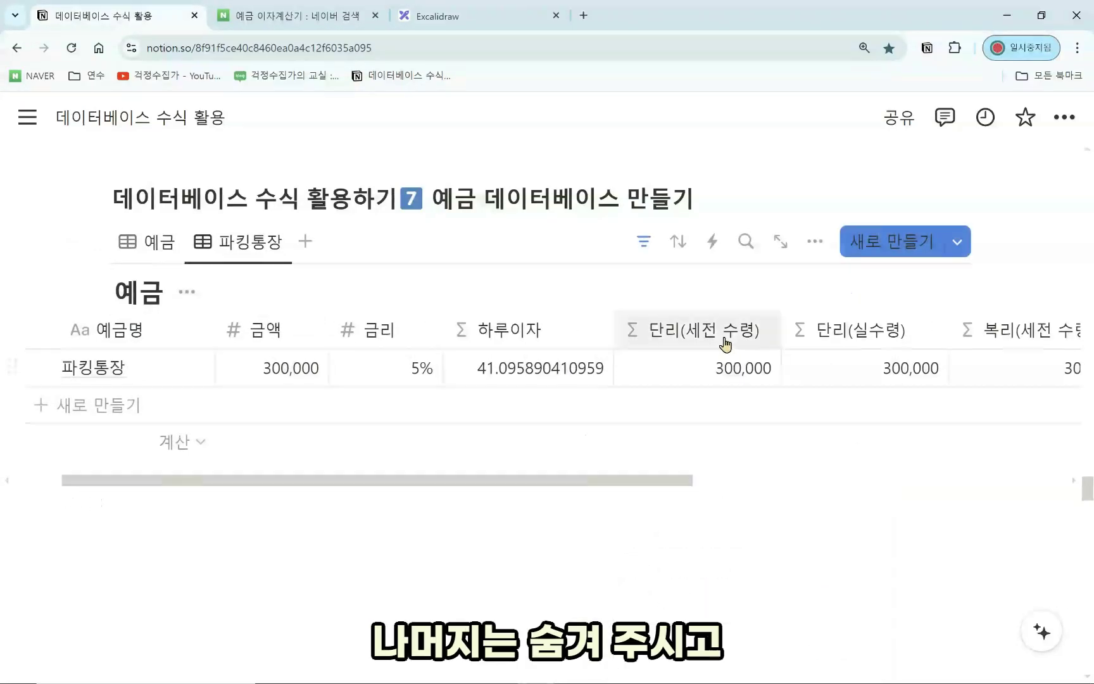
left_click(726, 344)
left_click(727, 501)
left_click(716, 330)
left_click(735, 501)
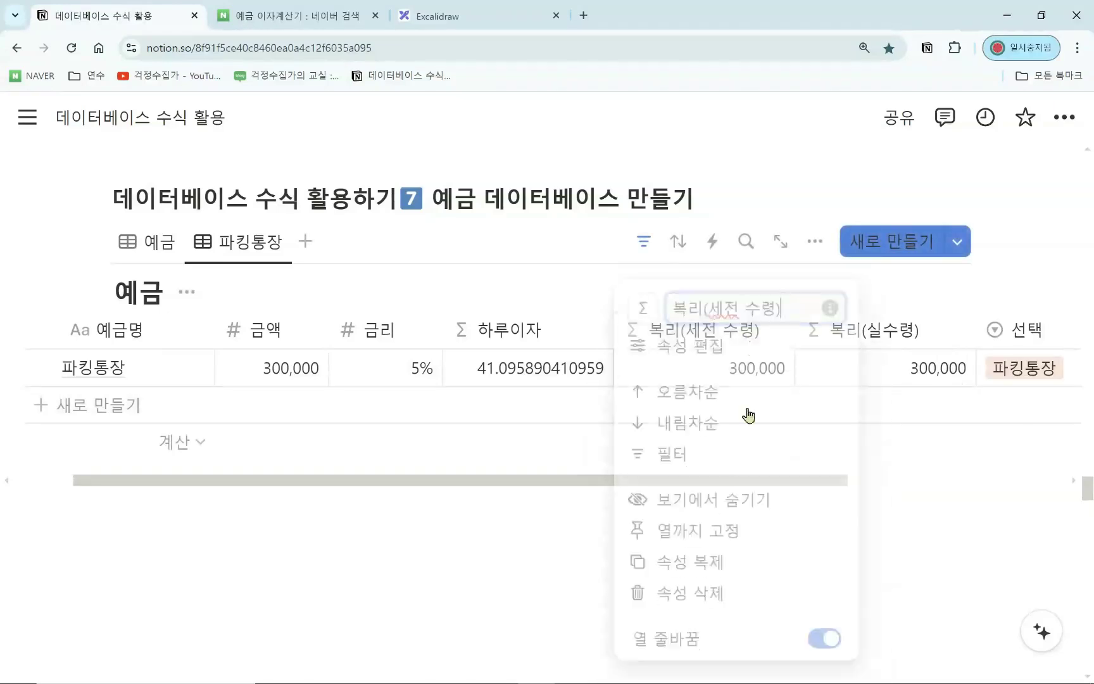
left_click(716, 500)
left_click(735, 330)
left_click(740, 501)
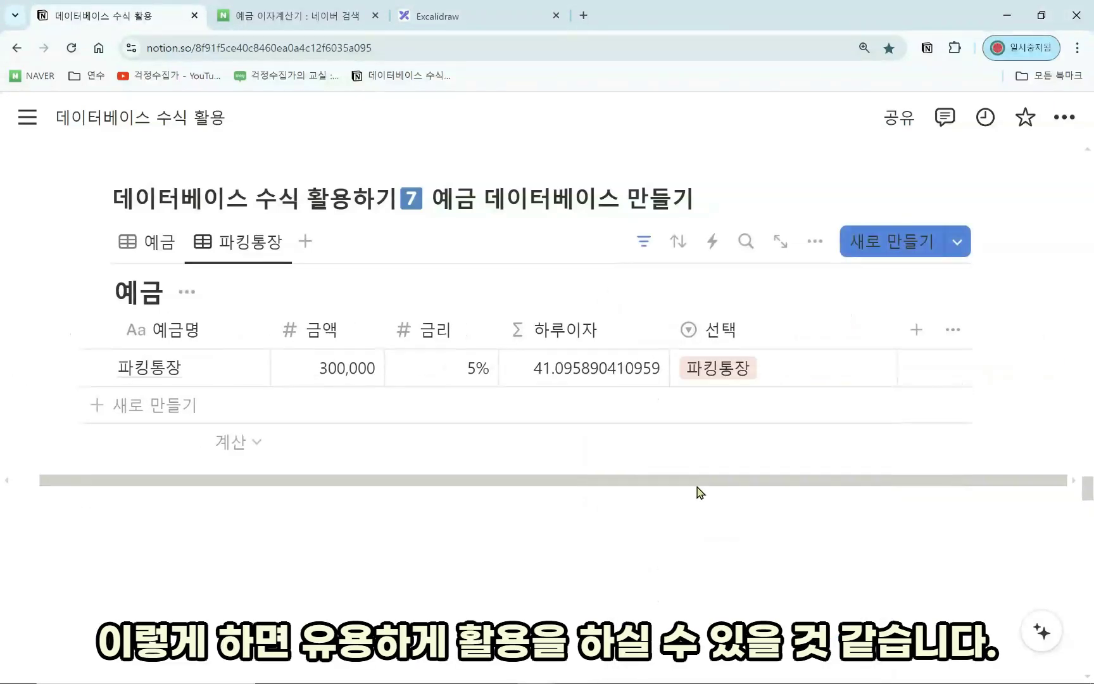
Step: Review the trimmed 파킹통장 table and switch back to the 예금 view
left_click_drag(697, 485, 660, 497)
scroll(657, 502, "up", 1)
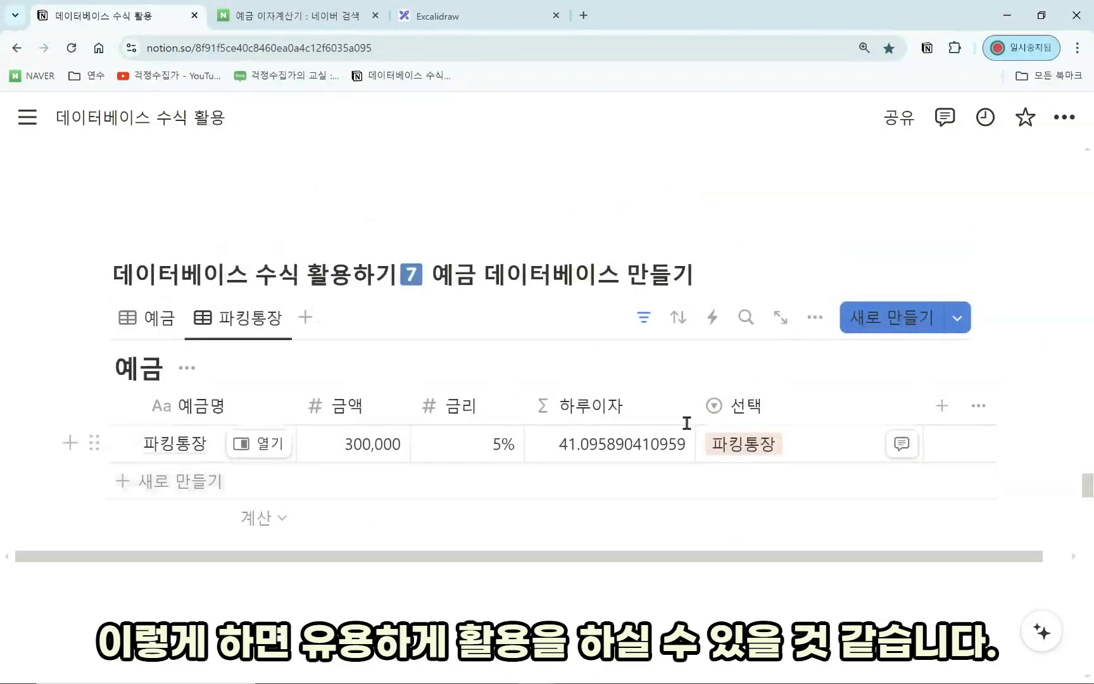
left_click(131, 319)
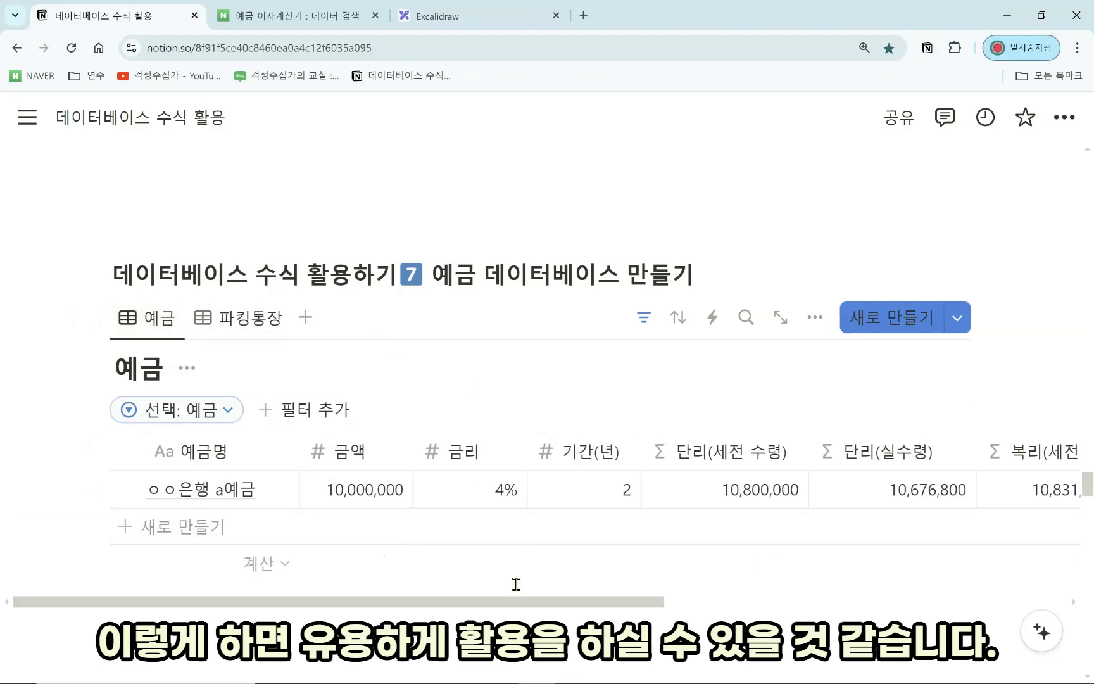